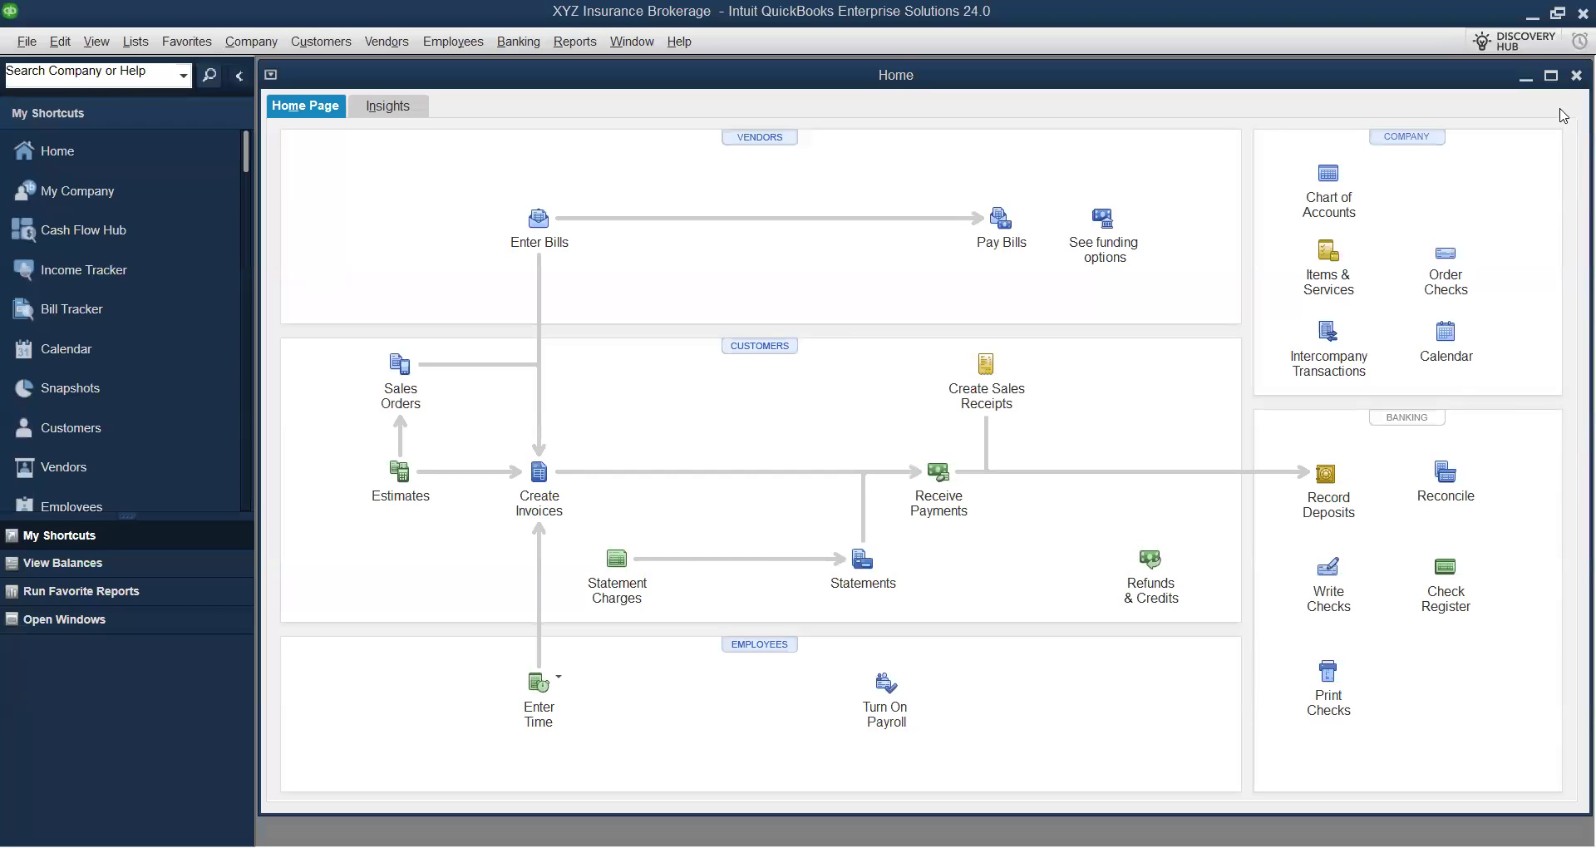
# Maximize the XYZ Insurance Brokerage Home page window to fill the workspace
pyautogui.click(1551, 79)
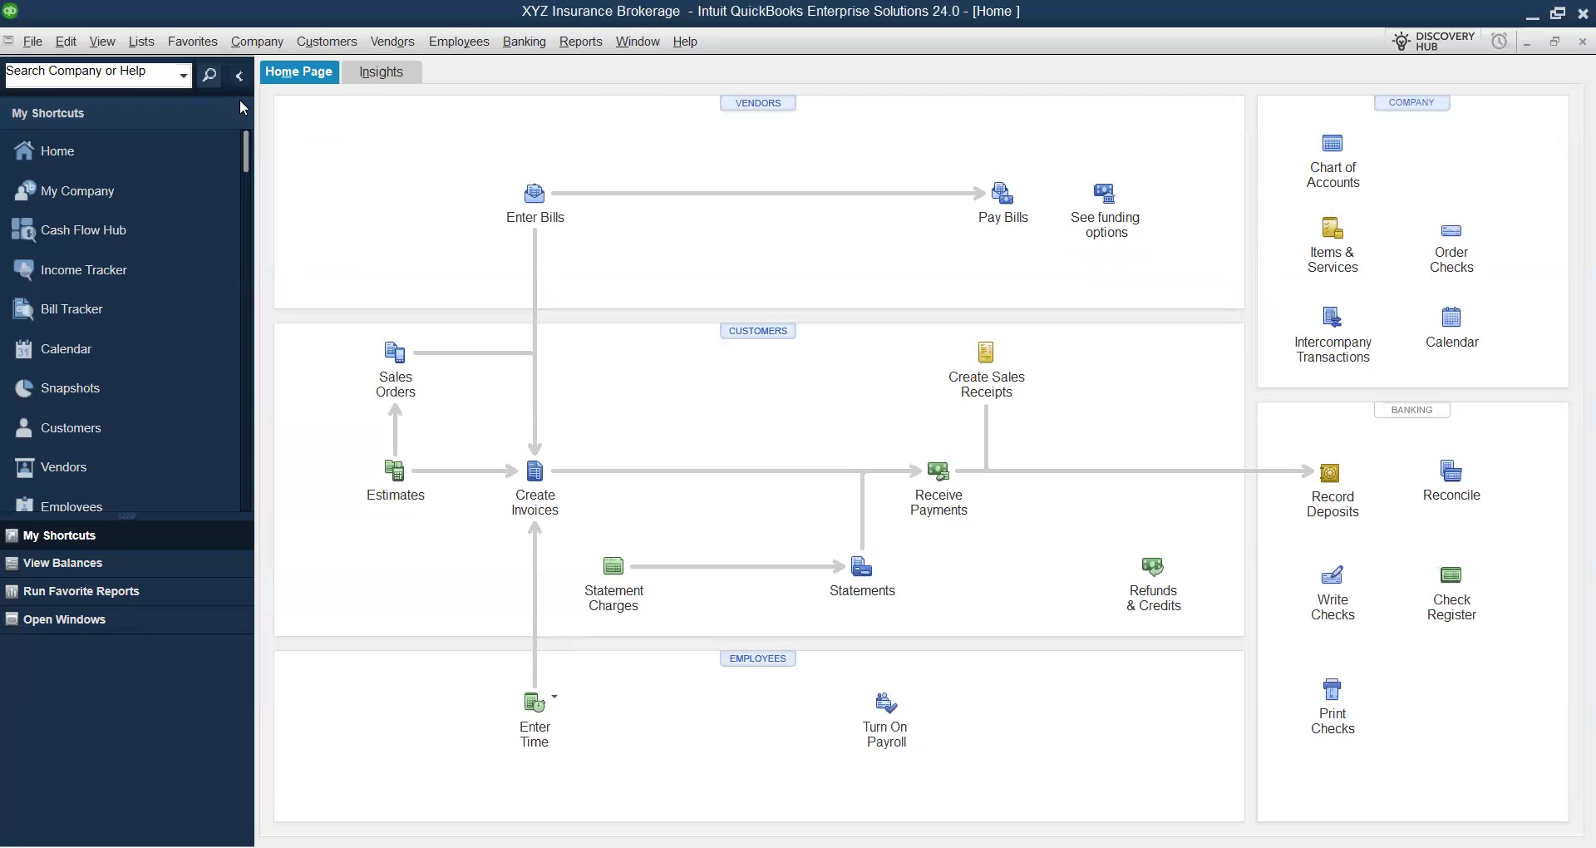
# Create a new Bank account named Zenith Bank in the Chart of Accounts
pyautogui.click(134, 43)
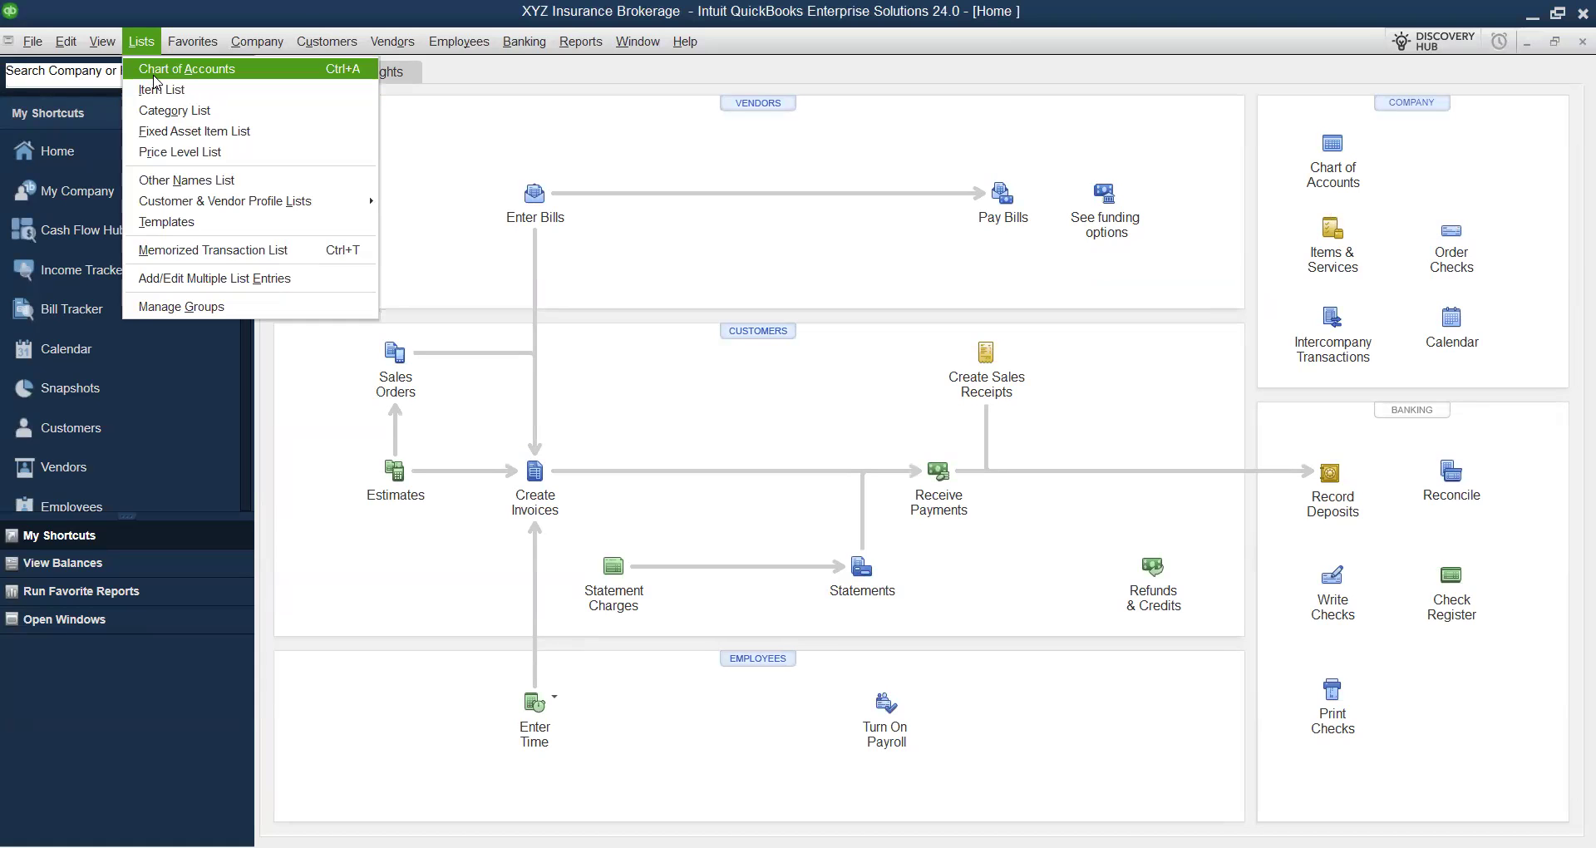
pyautogui.click(153, 73)
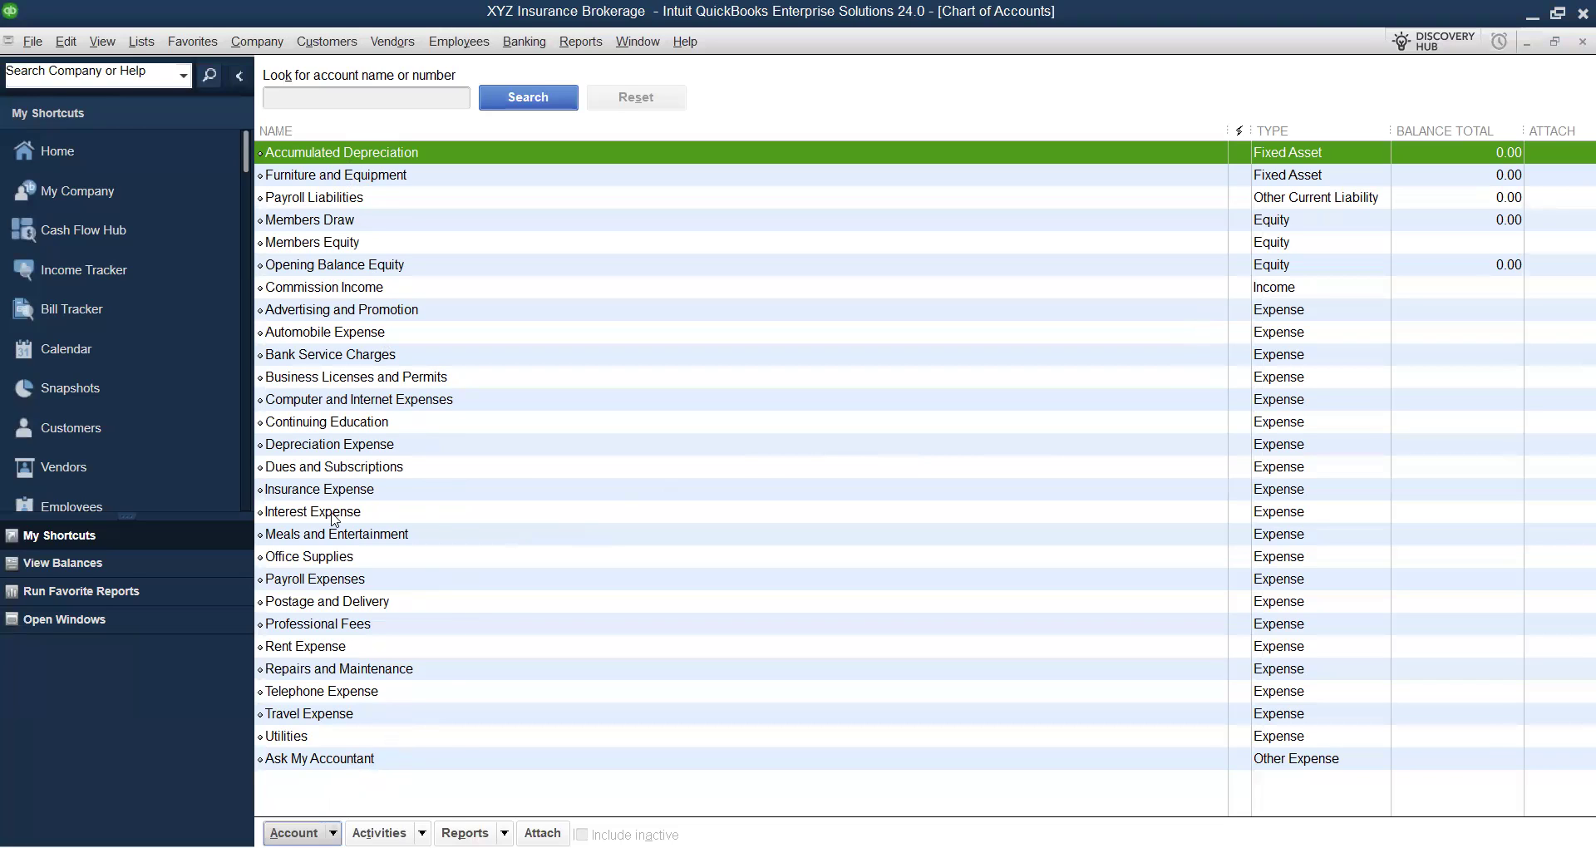
pyautogui.click(330, 545)
pyautogui.click(316, 272)
pyautogui.click(815, 473)
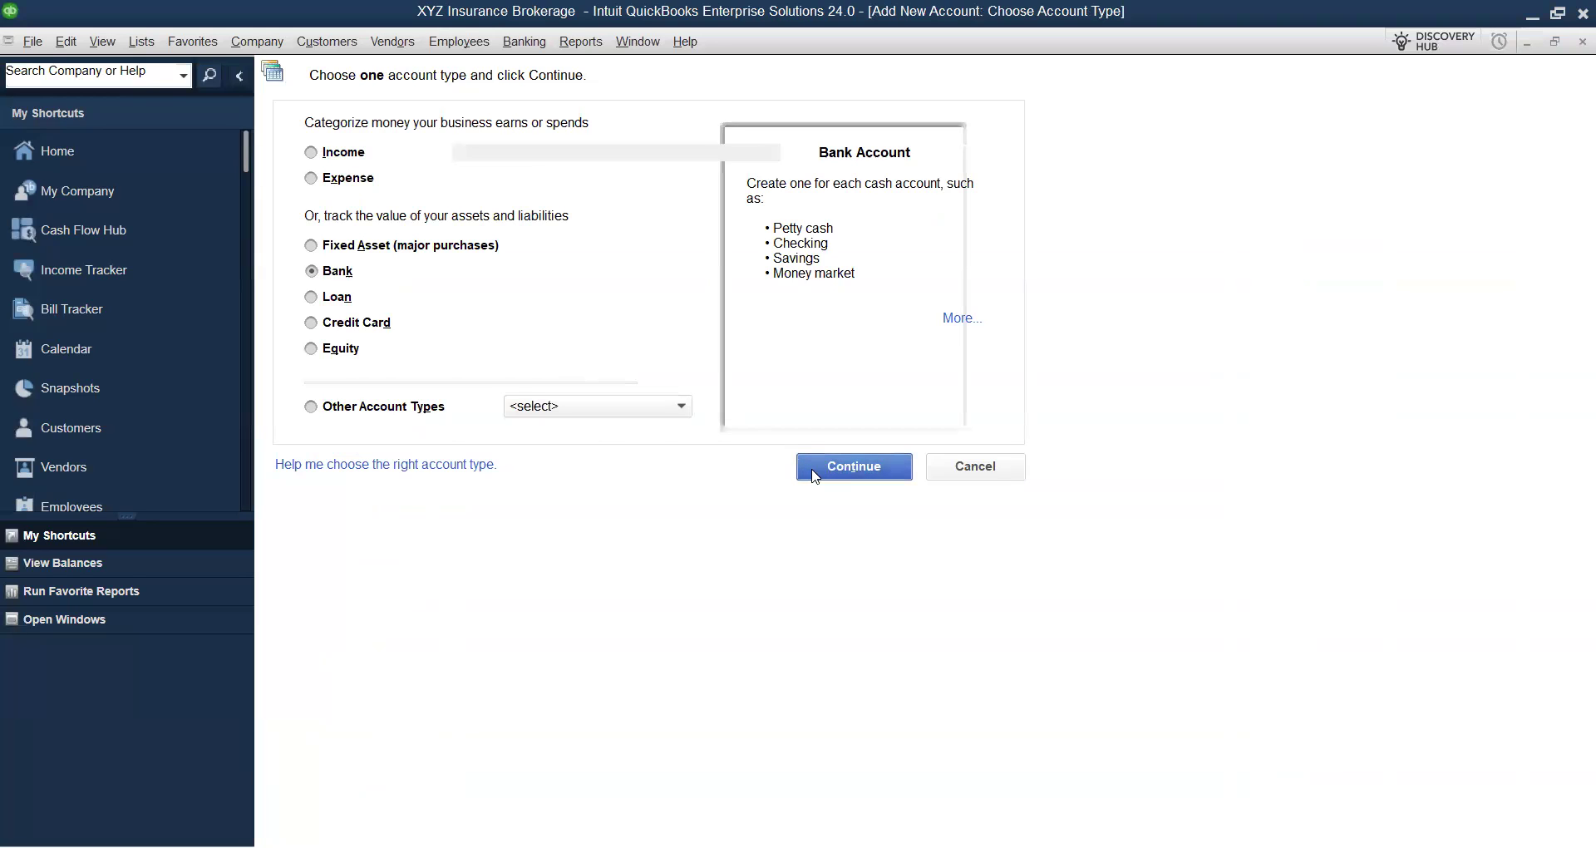
pyautogui.write('Zenith Bank')
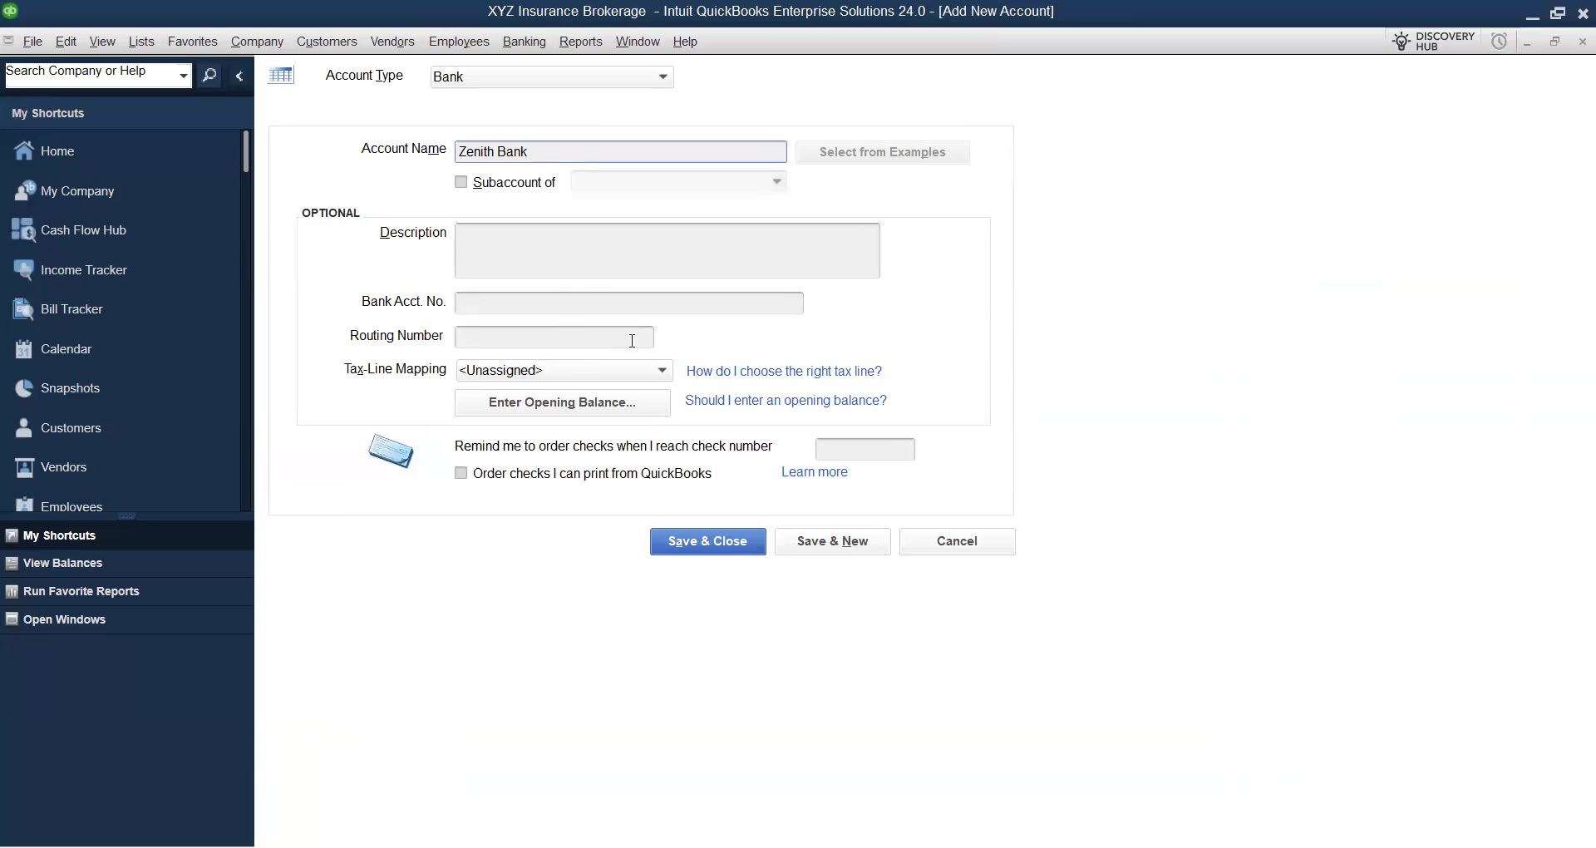
pyautogui.click(708, 548)
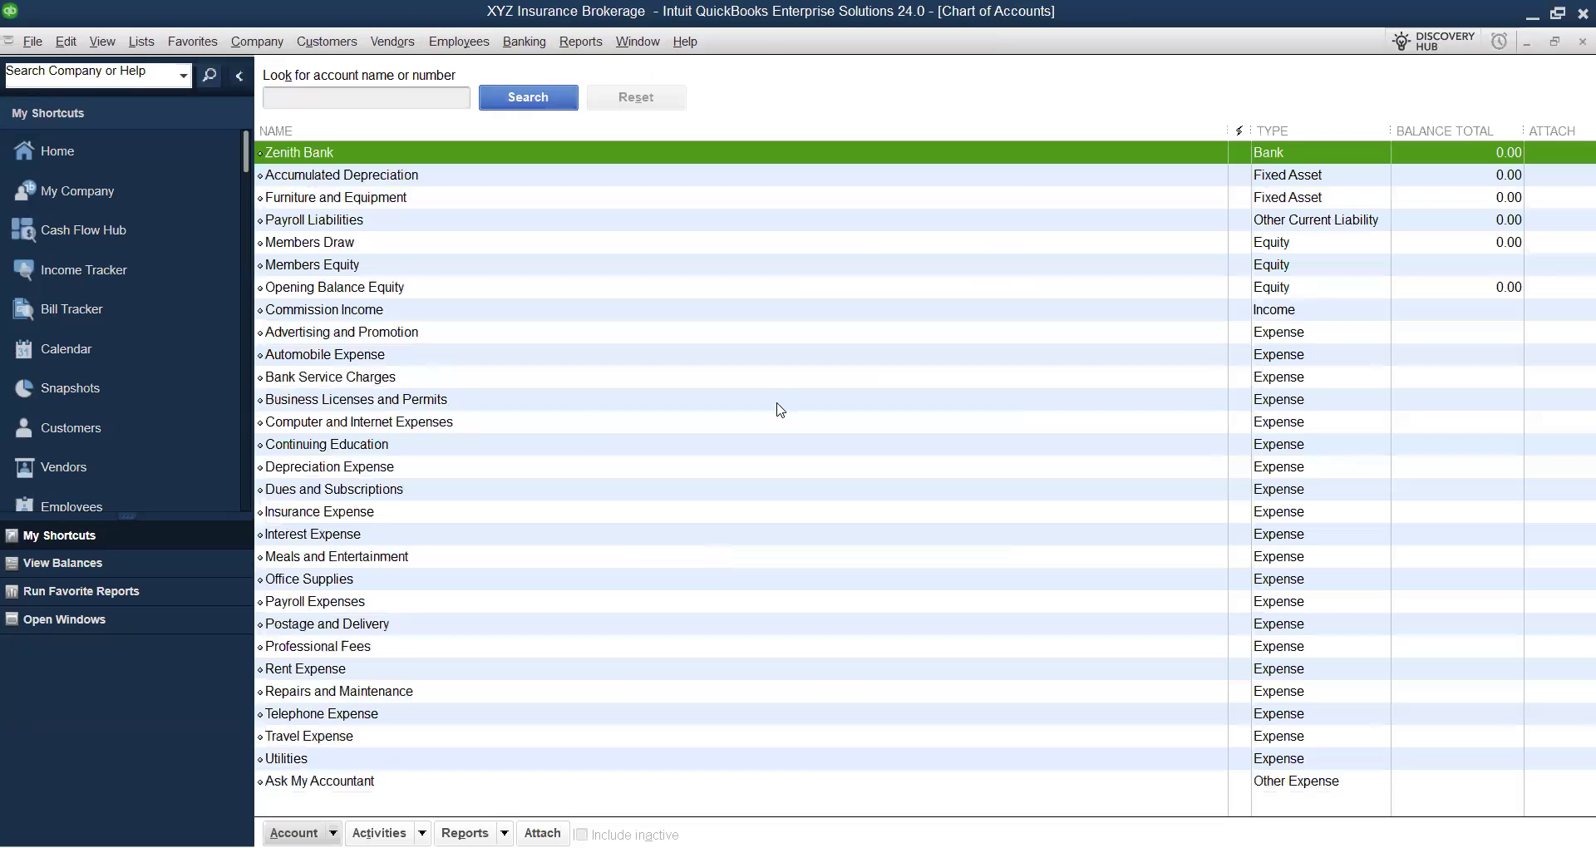
# Decline the bank feed prompt and add a second Bank account named GTCo
pyautogui.click(781, 409)
pyautogui.hotkey('ctrl', 'n')
pyautogui.click(856, 467)
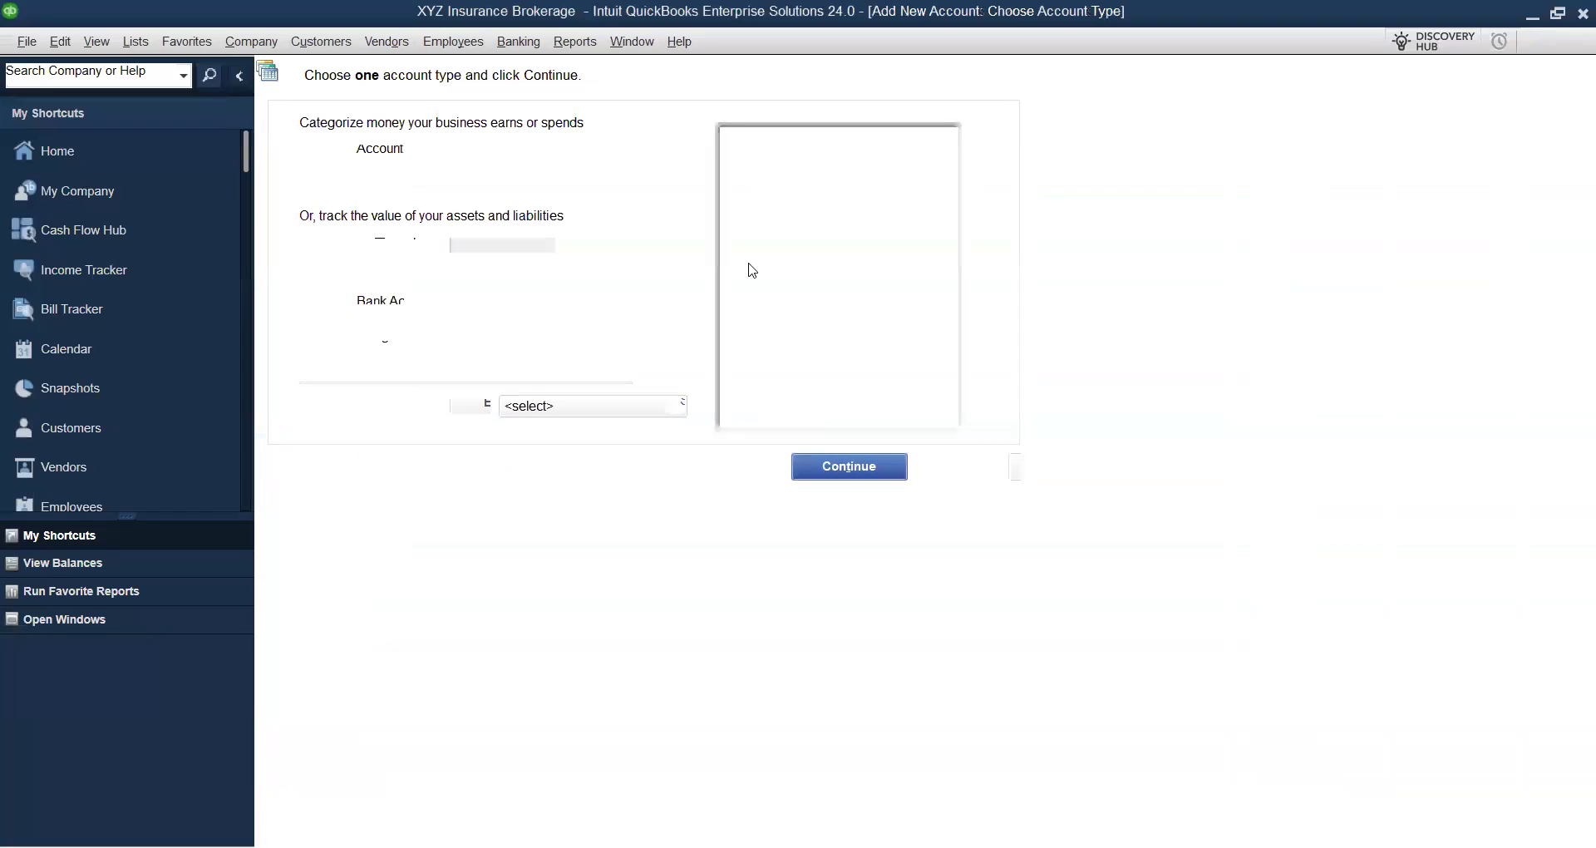
pyautogui.write('GTC')
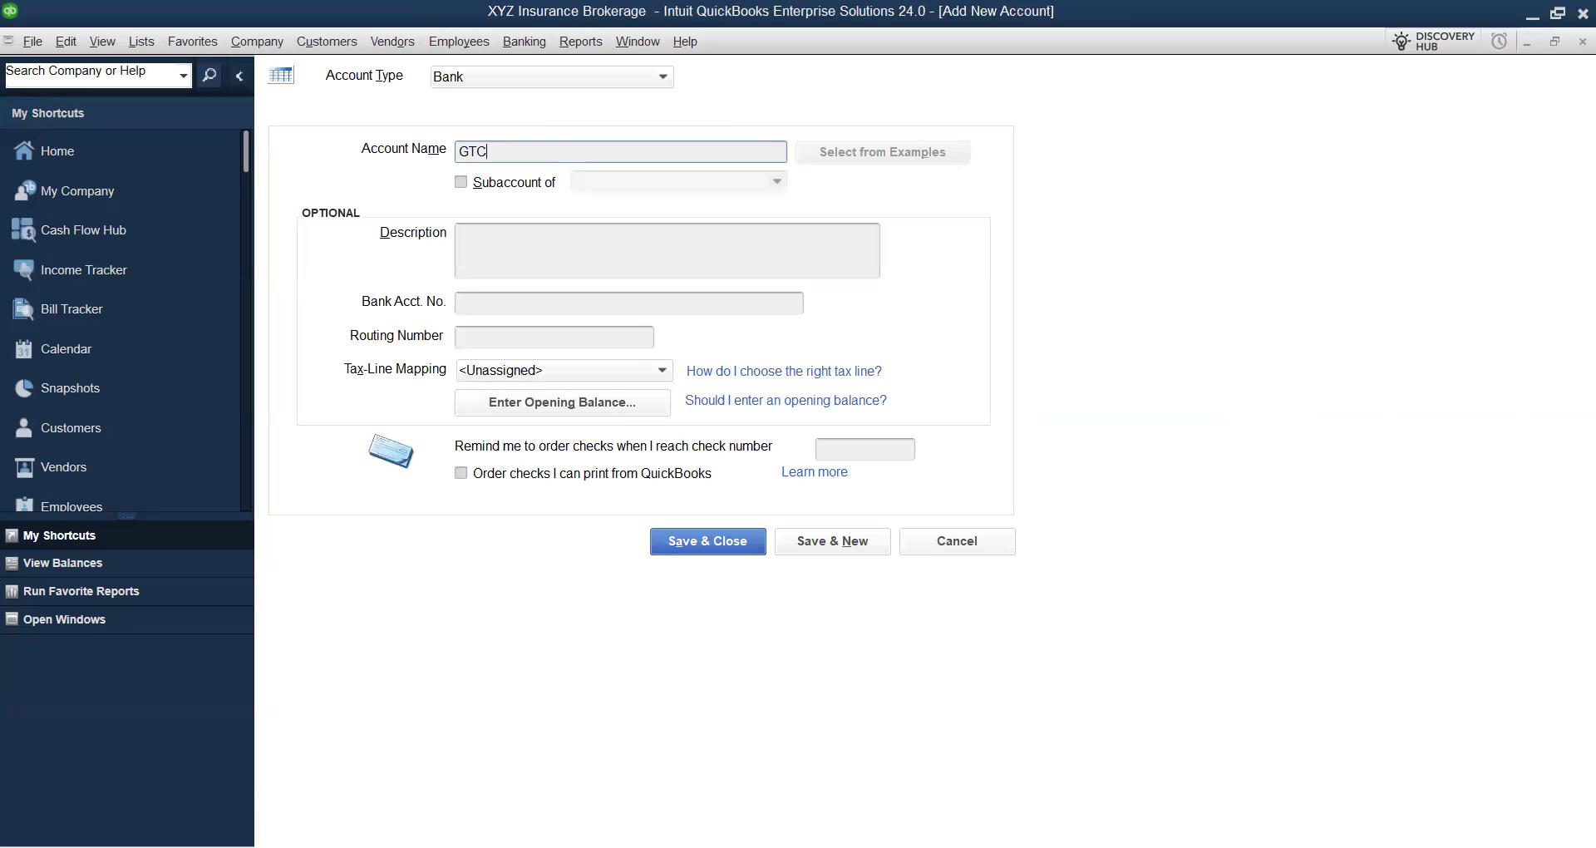
pyautogui.press('BackSpace')
pyautogui.write('Co')
pyautogui.click(690, 545)
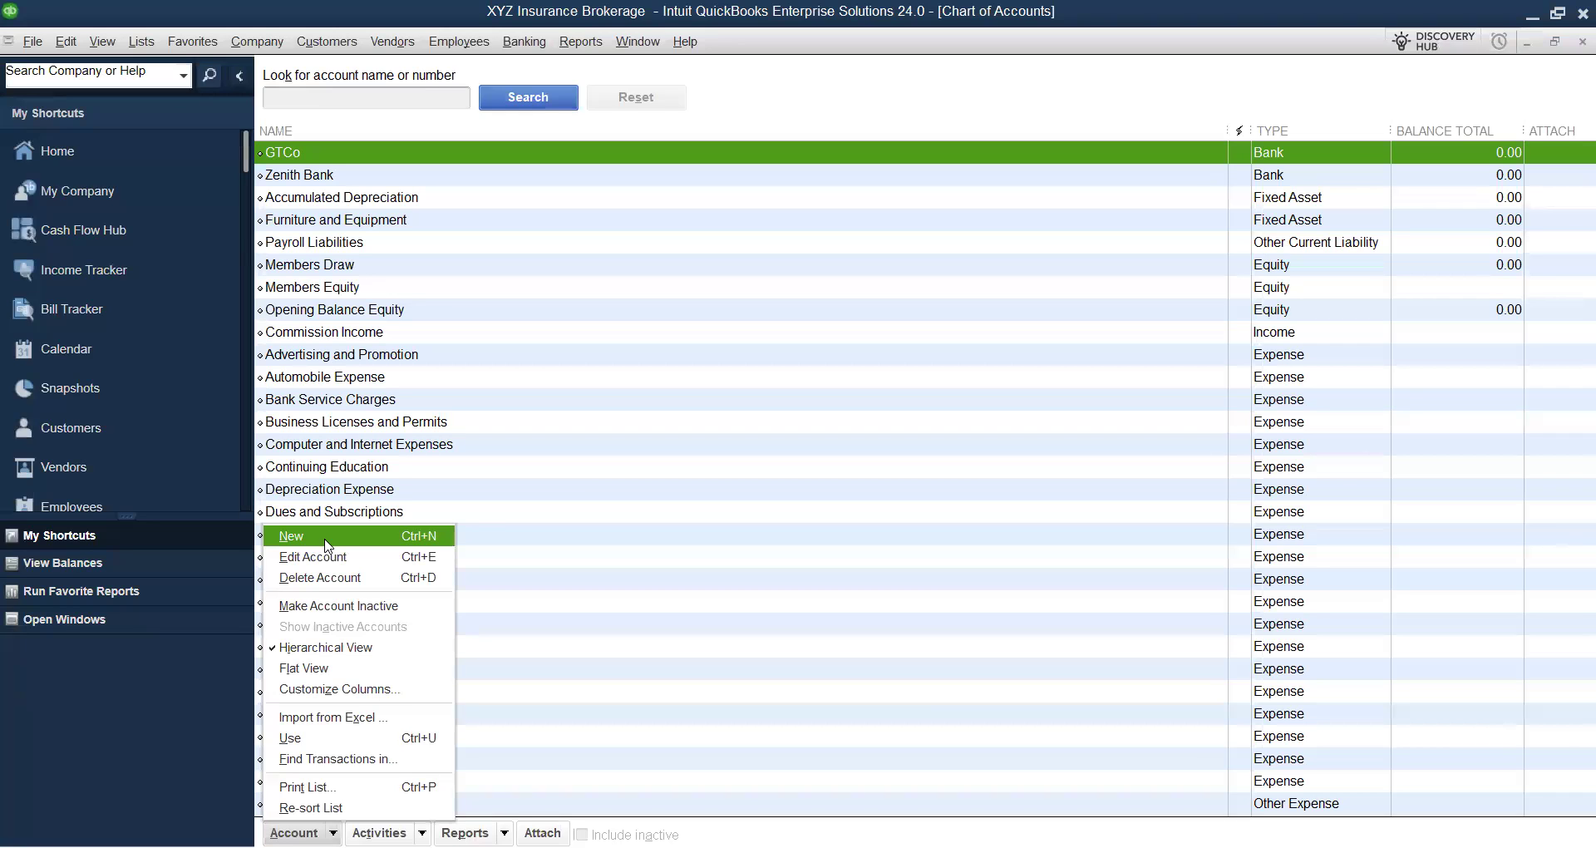
# Create an Other Current Liability account named Client Fund Account
pyautogui.click(326, 545)
pyautogui.click(320, 275)
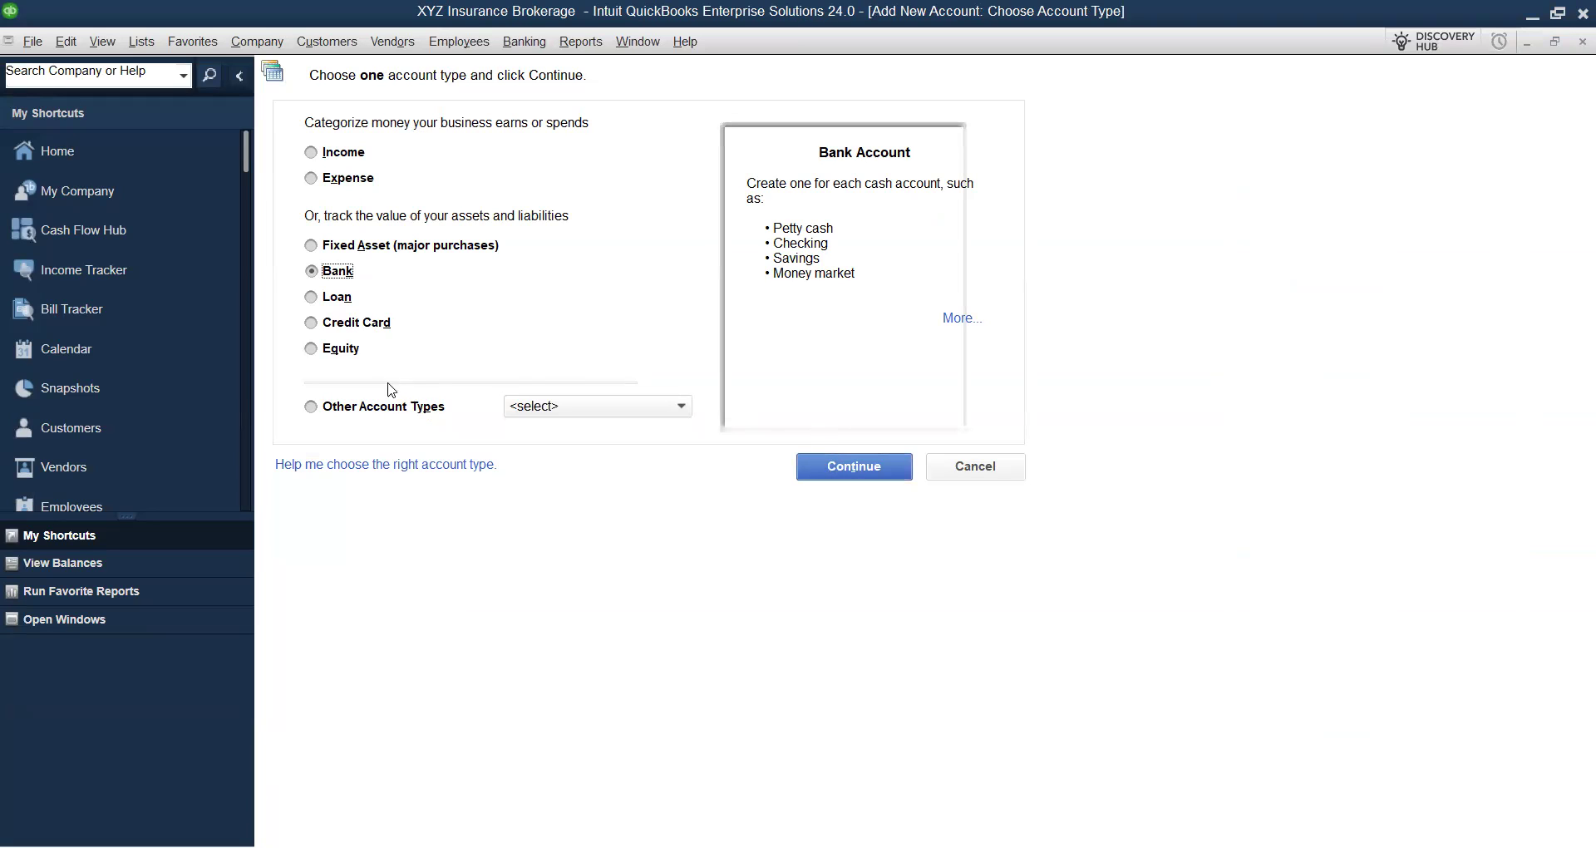
pyautogui.click(390, 409)
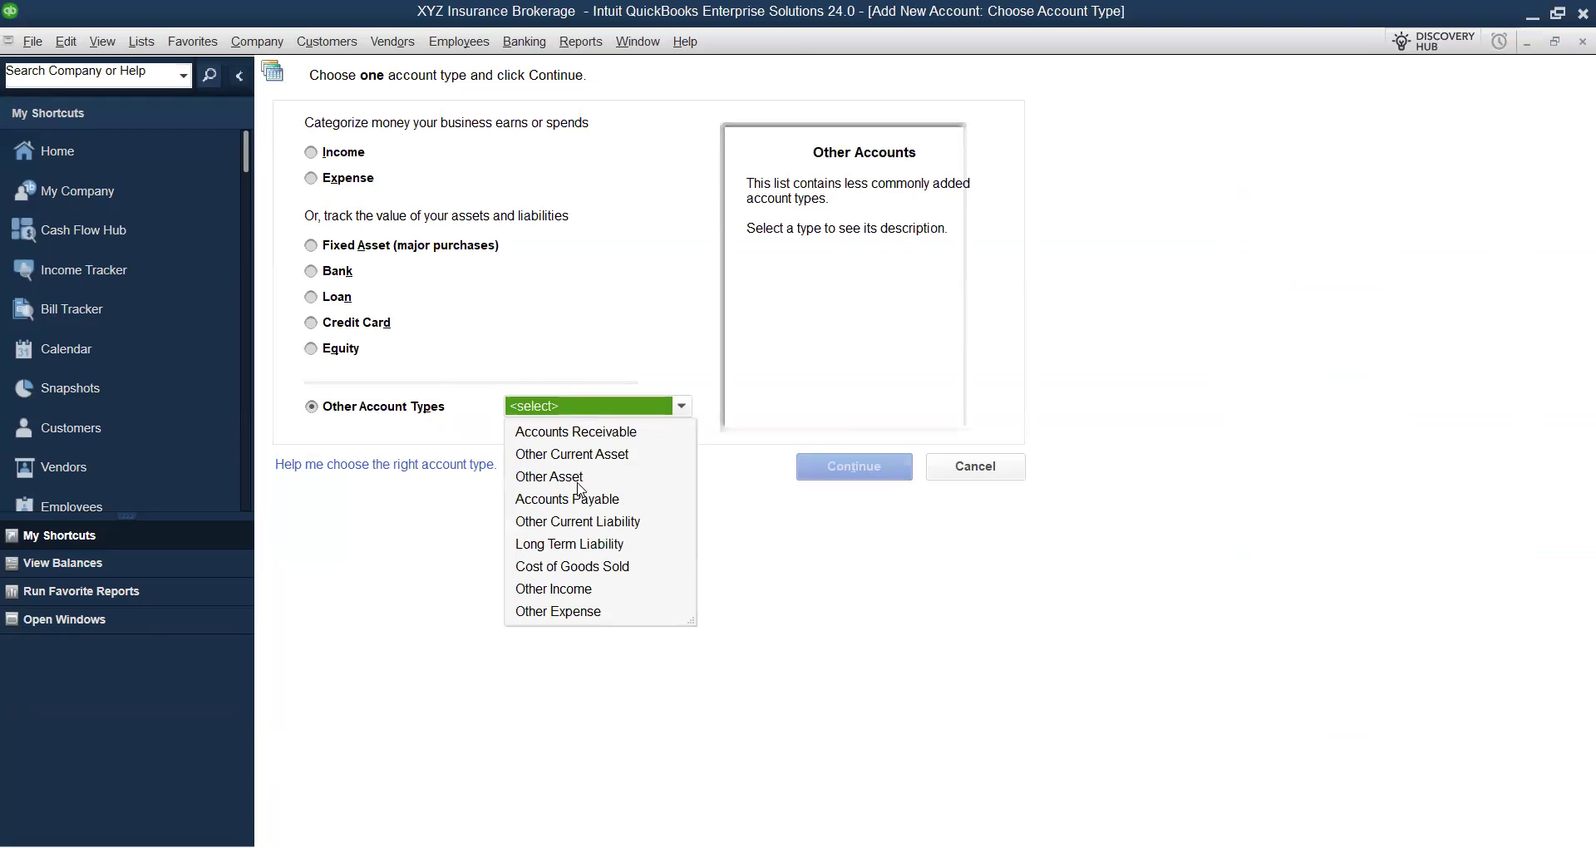
pyautogui.click(845, 466)
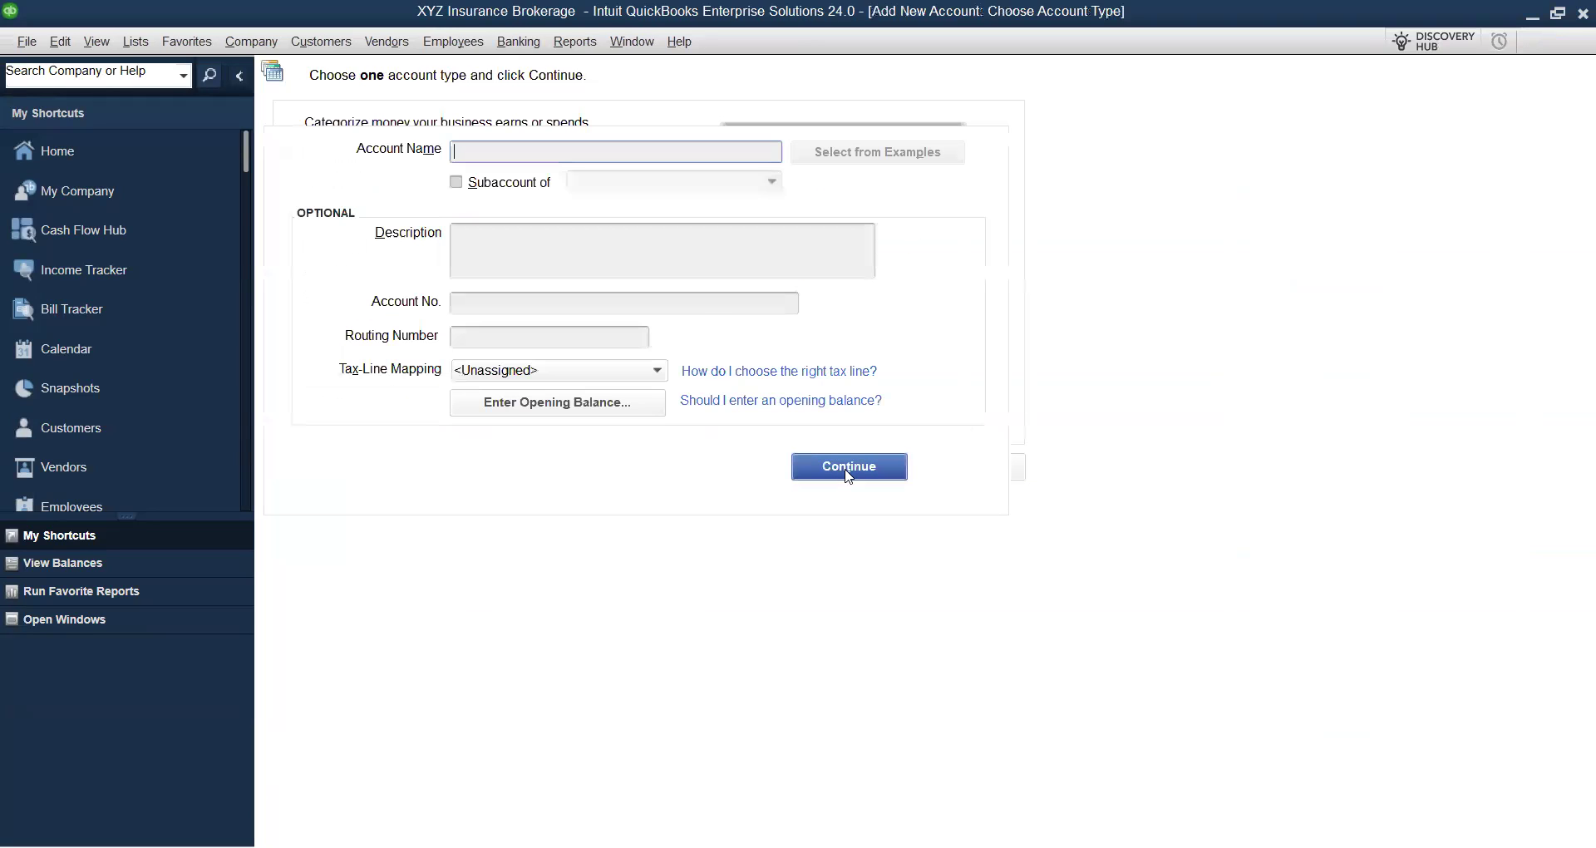
pyautogui.write('Client Fun')
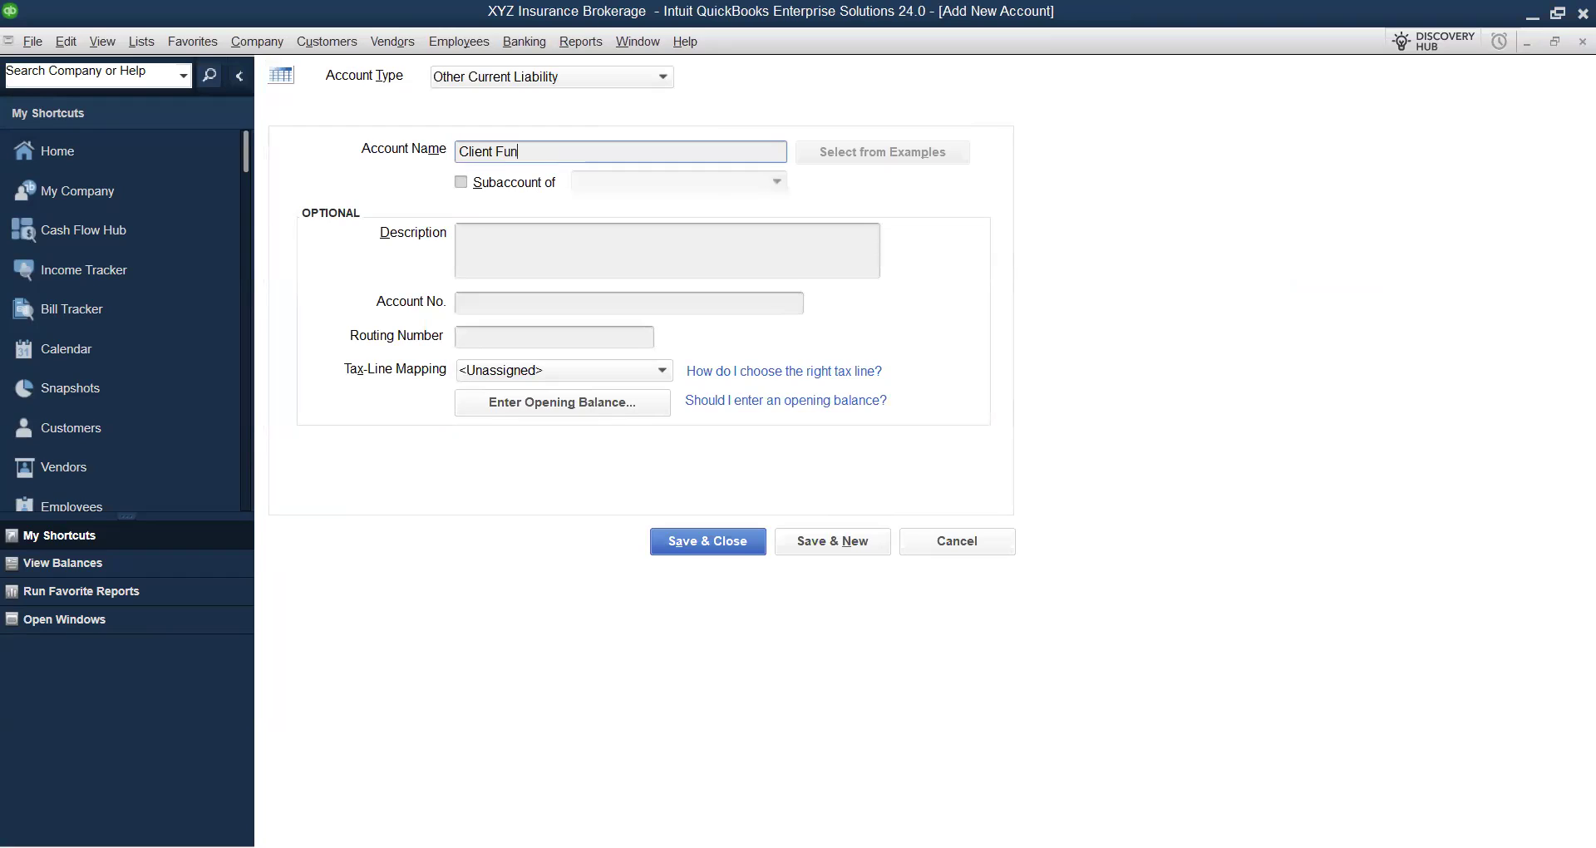
pyautogui.write('d Account')
pyautogui.click(694, 548)
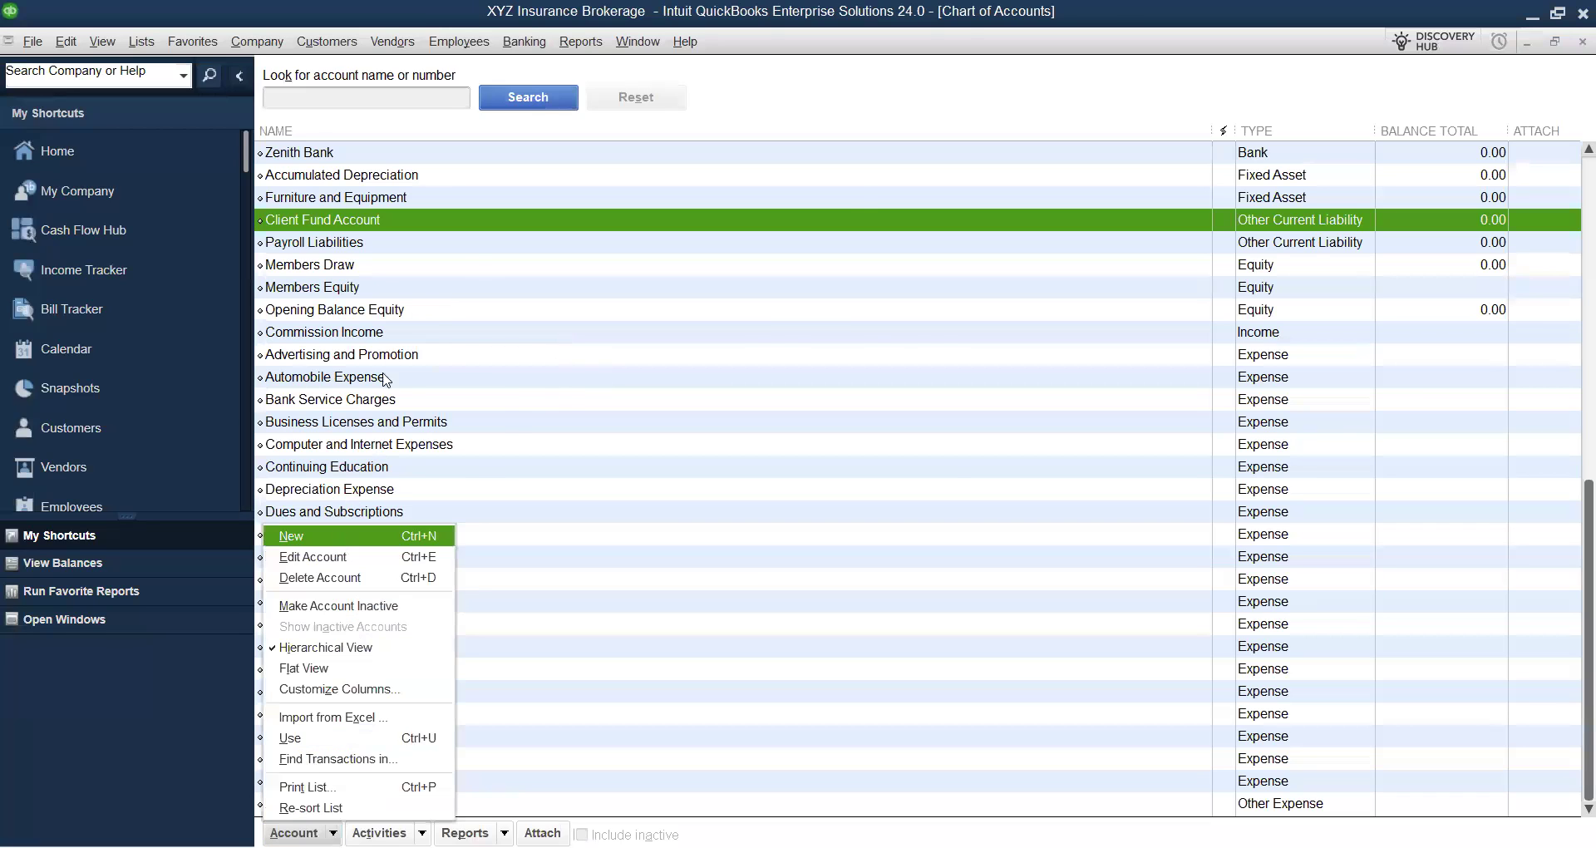
# Cancel the extra new-account dialog and return to the Home page
pyautogui.click(338, 536)
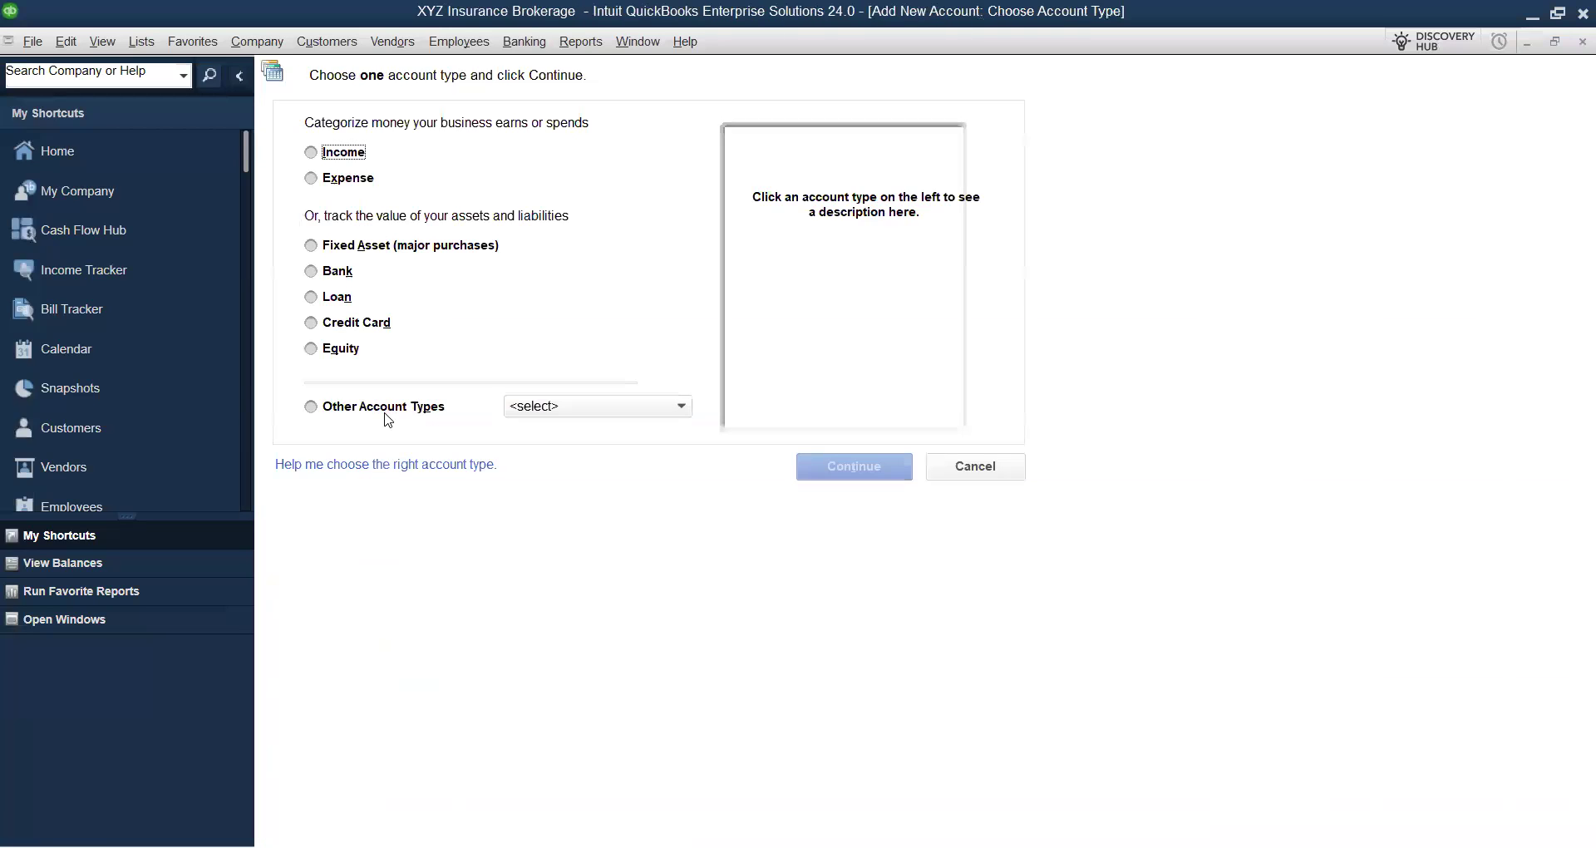
pyautogui.click(964, 466)
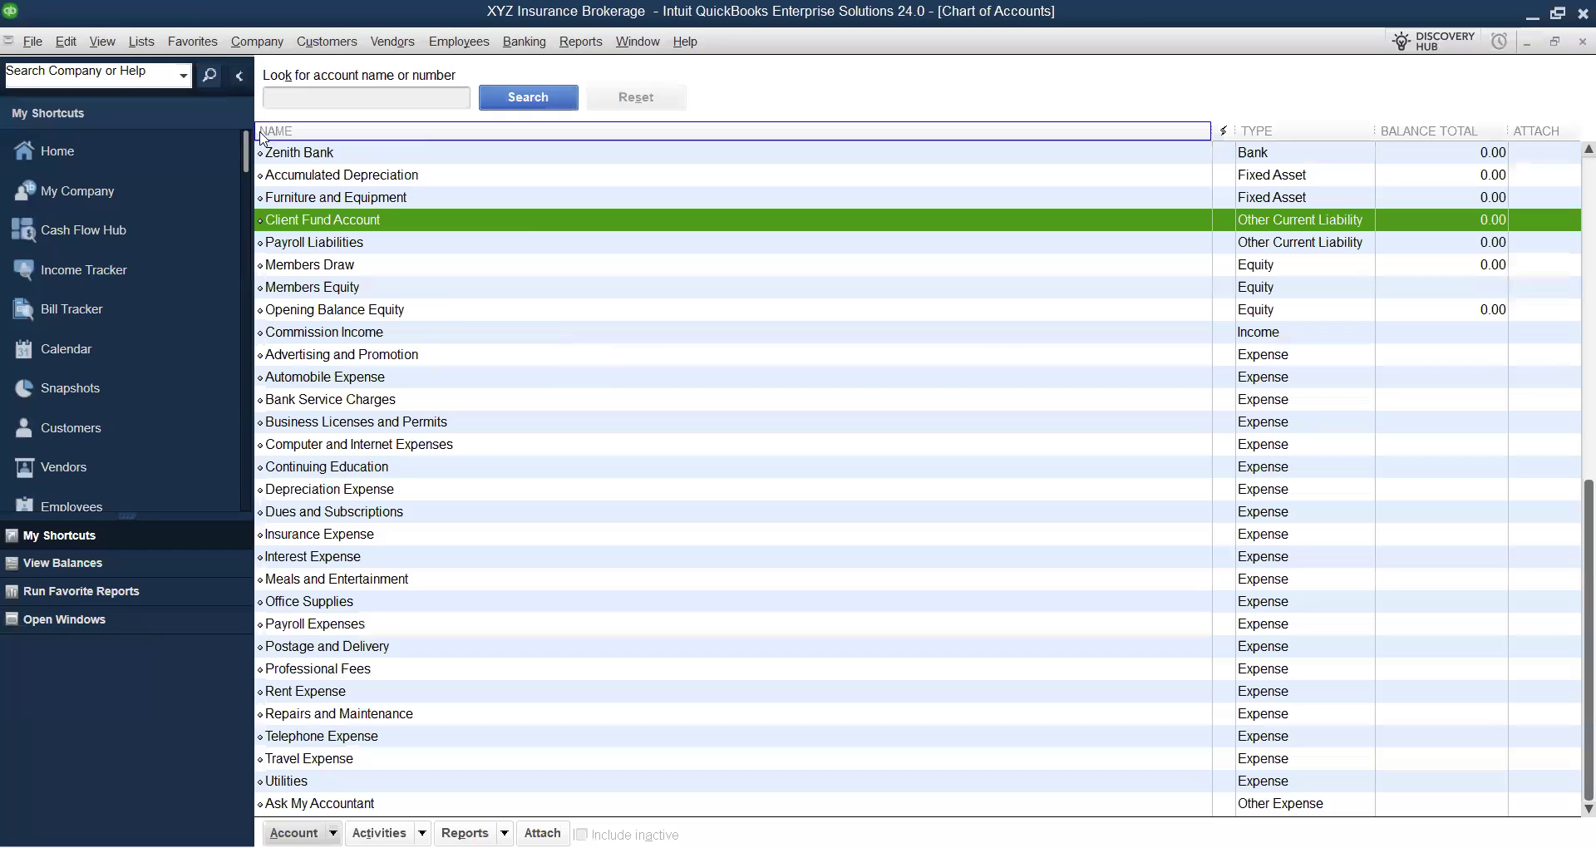
pyautogui.click(120, 151)
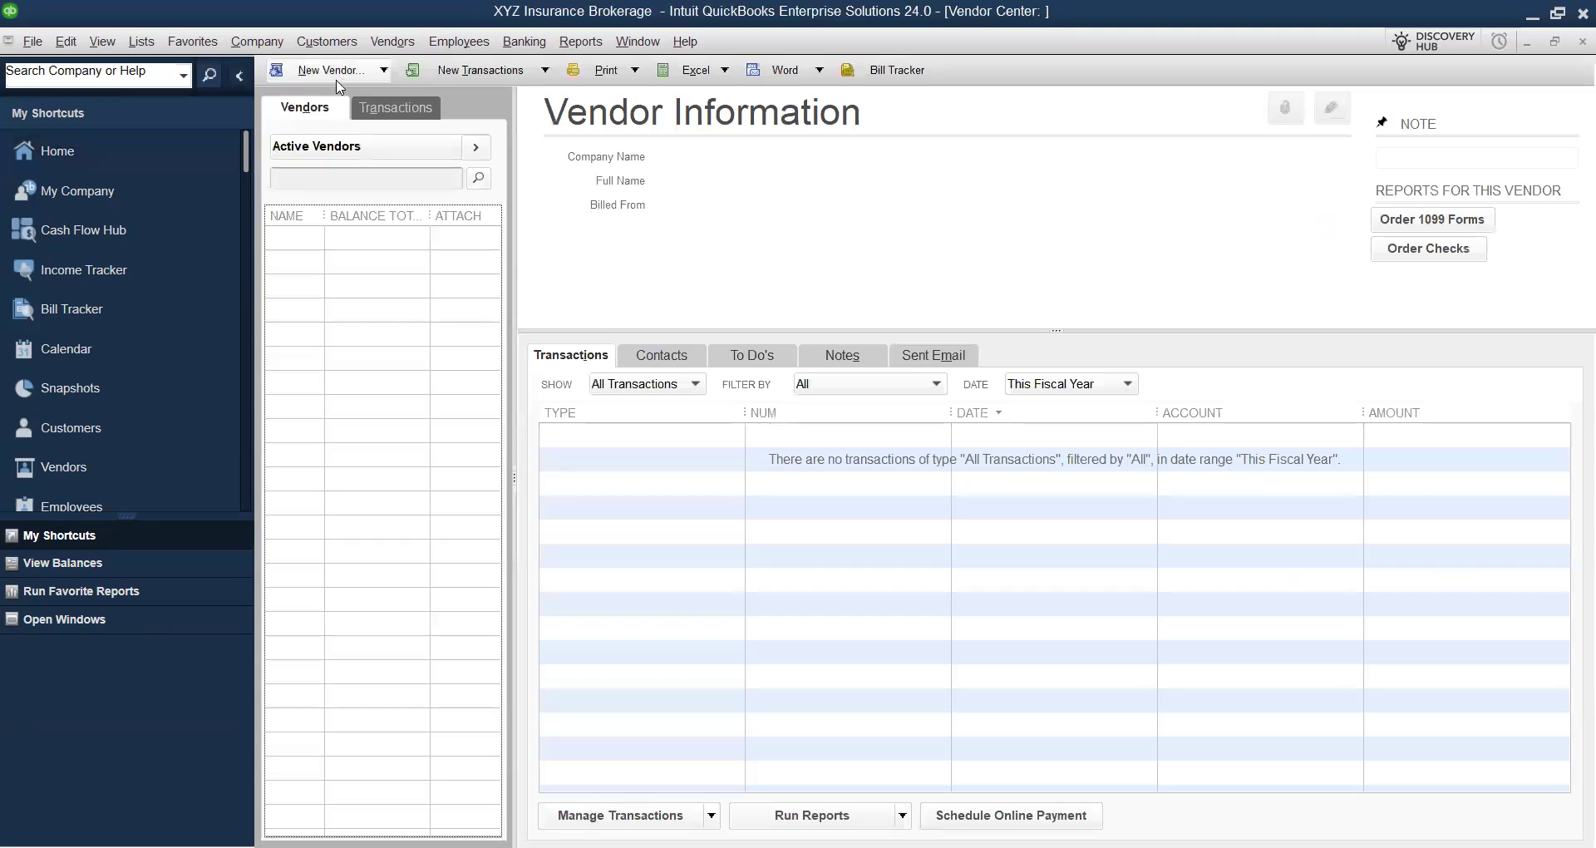
# Create vendor NEM Insurance and widen the vendor Name column
pyautogui.click(337, 74)
pyautogui.click(330, 98)
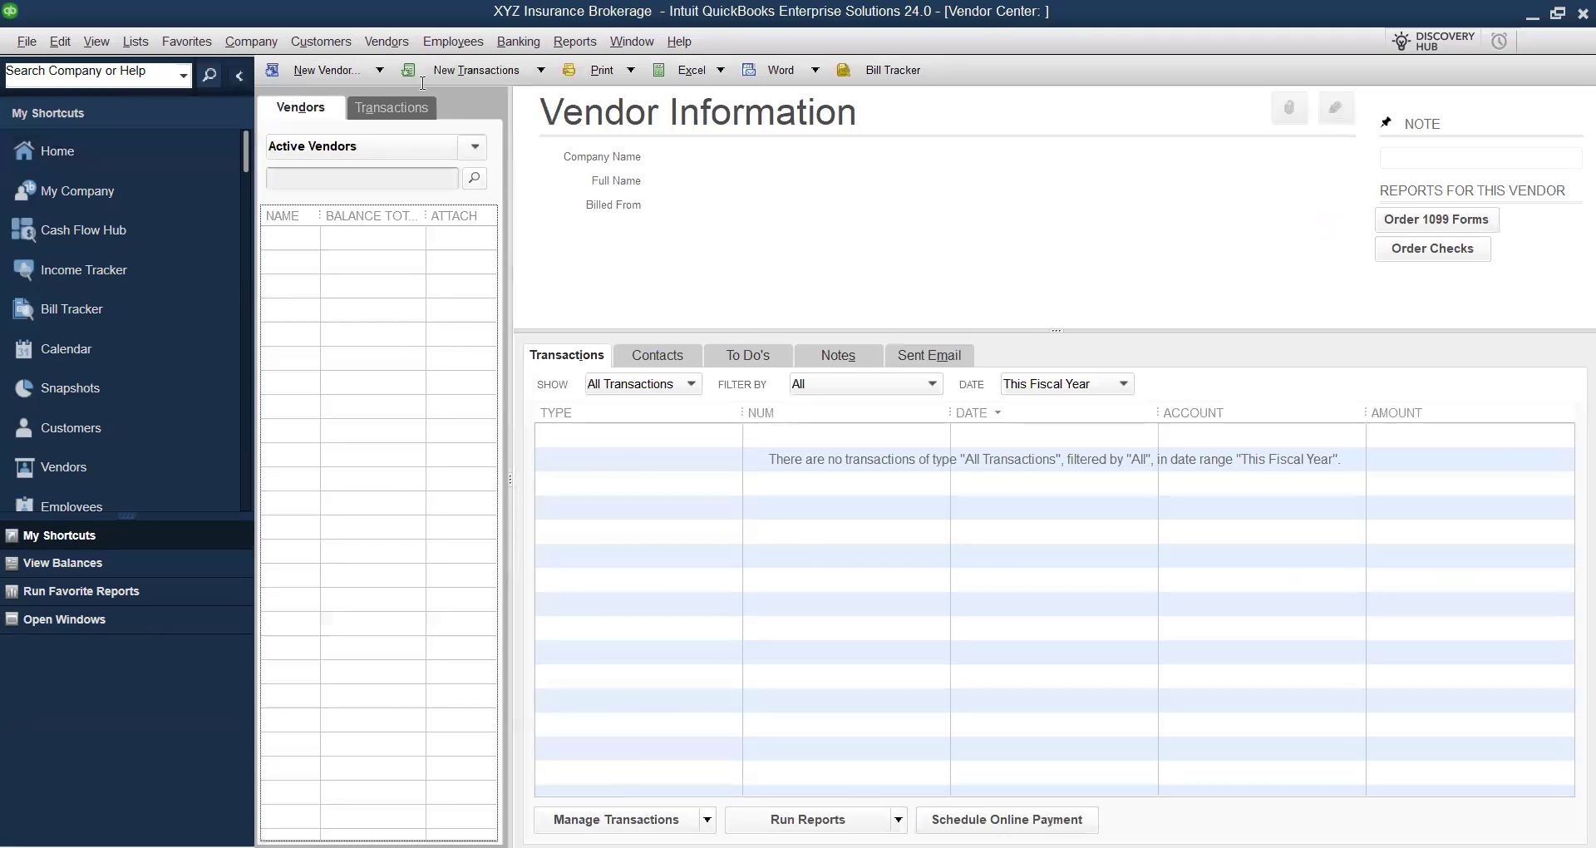
pyautogui.write('NEM Isn')
pyautogui.press('BackSpace')
pyautogui.press('BackSpace')
pyautogui.write('s')
pyautogui.press('BackSpace')
pyautogui.write('nsurance')
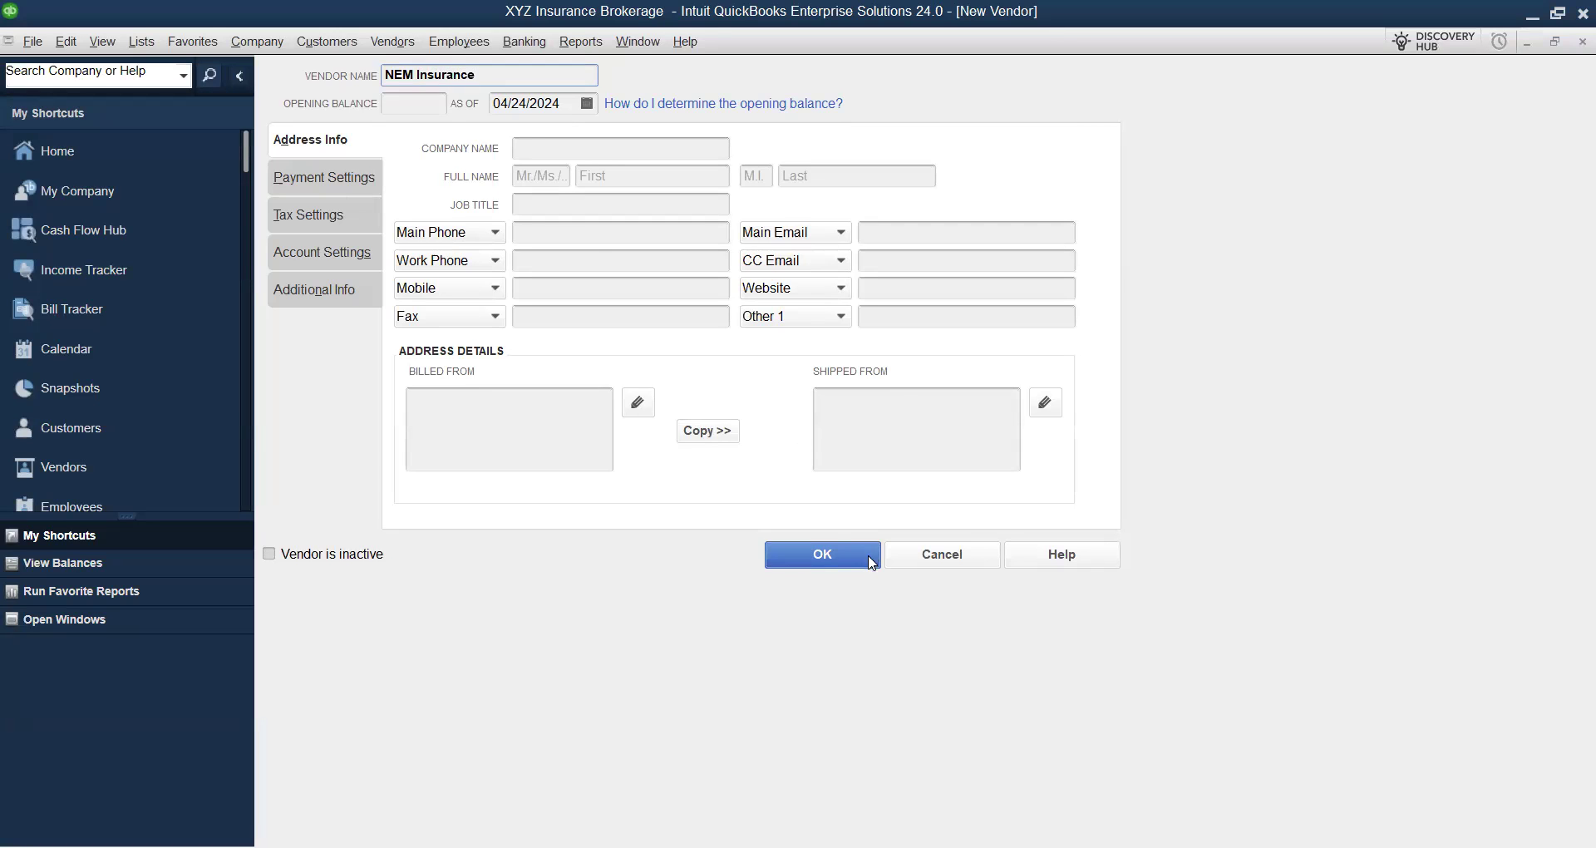
pyautogui.click(827, 554)
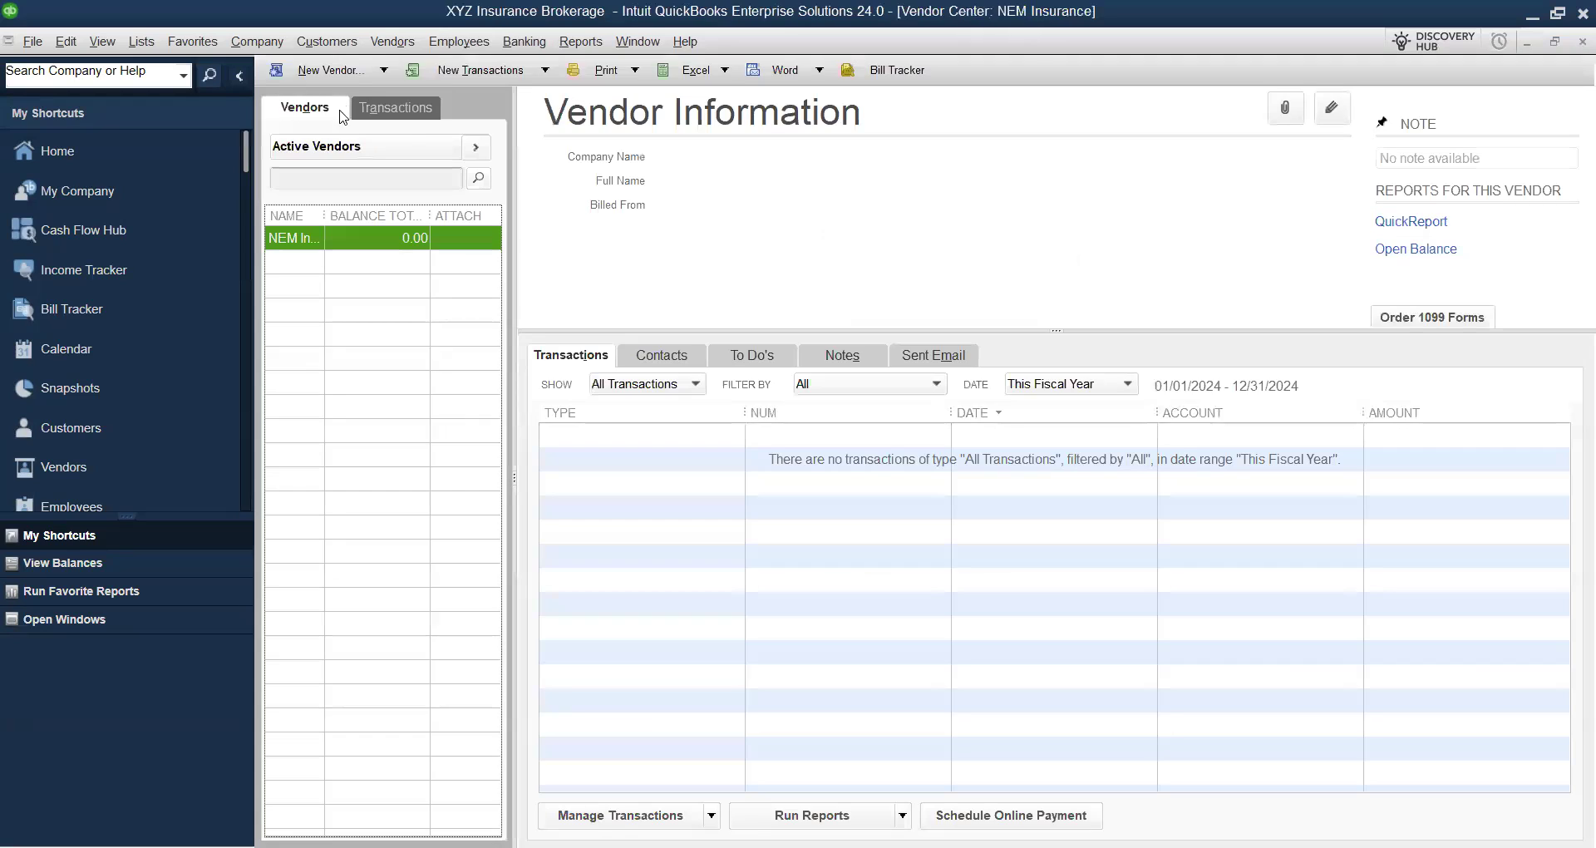
pyautogui.moveTo(339, 215); pyautogui.dragTo(377, 216)
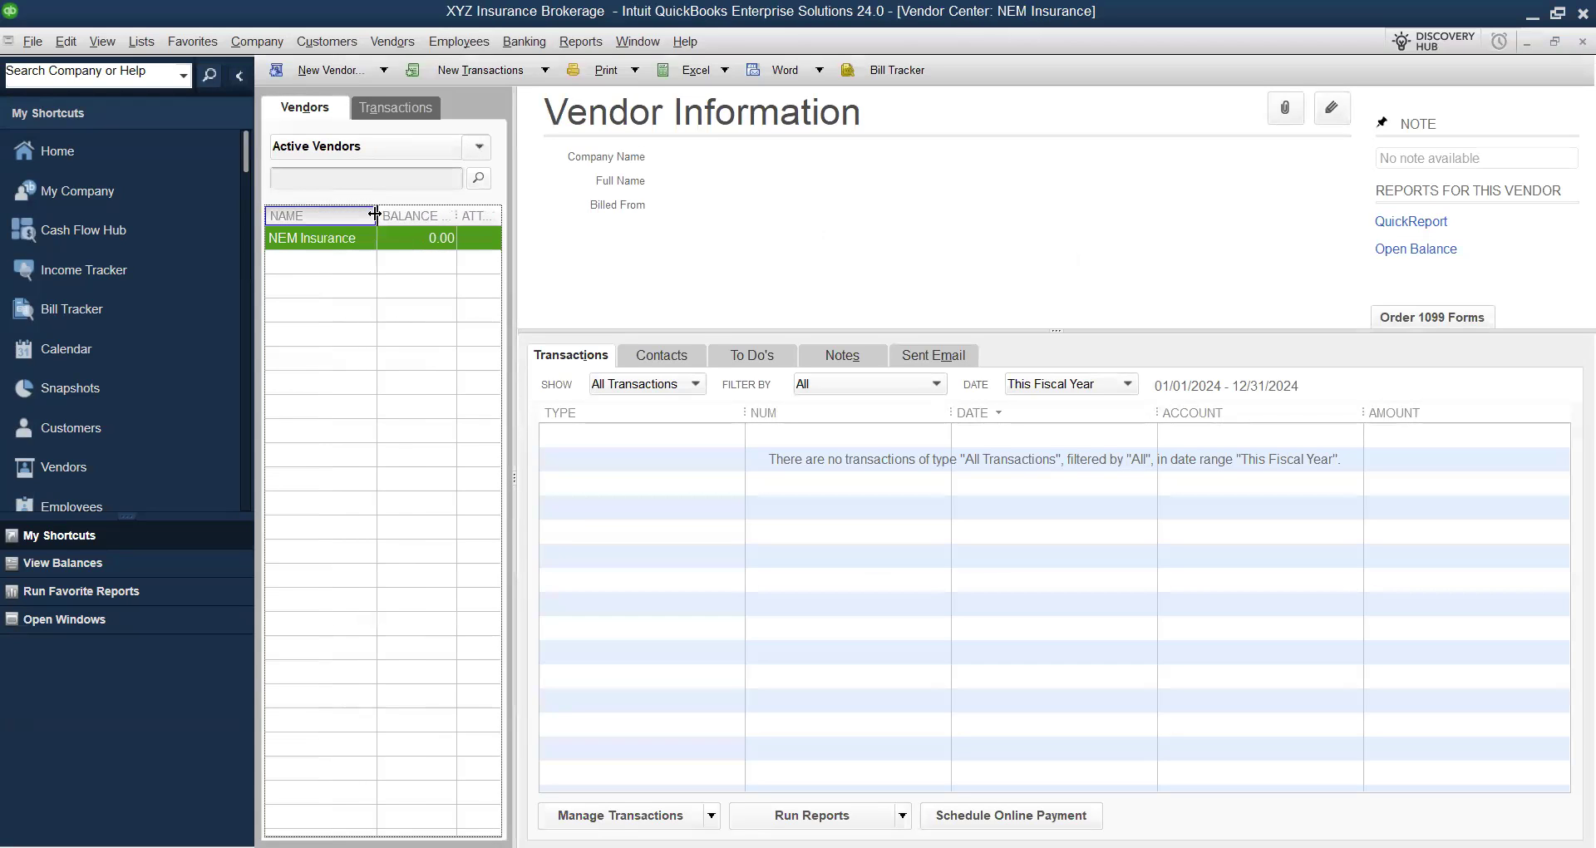
# Add AIICO as a new vendor
pyautogui.click(330, 74)
pyautogui.click(376, 95)
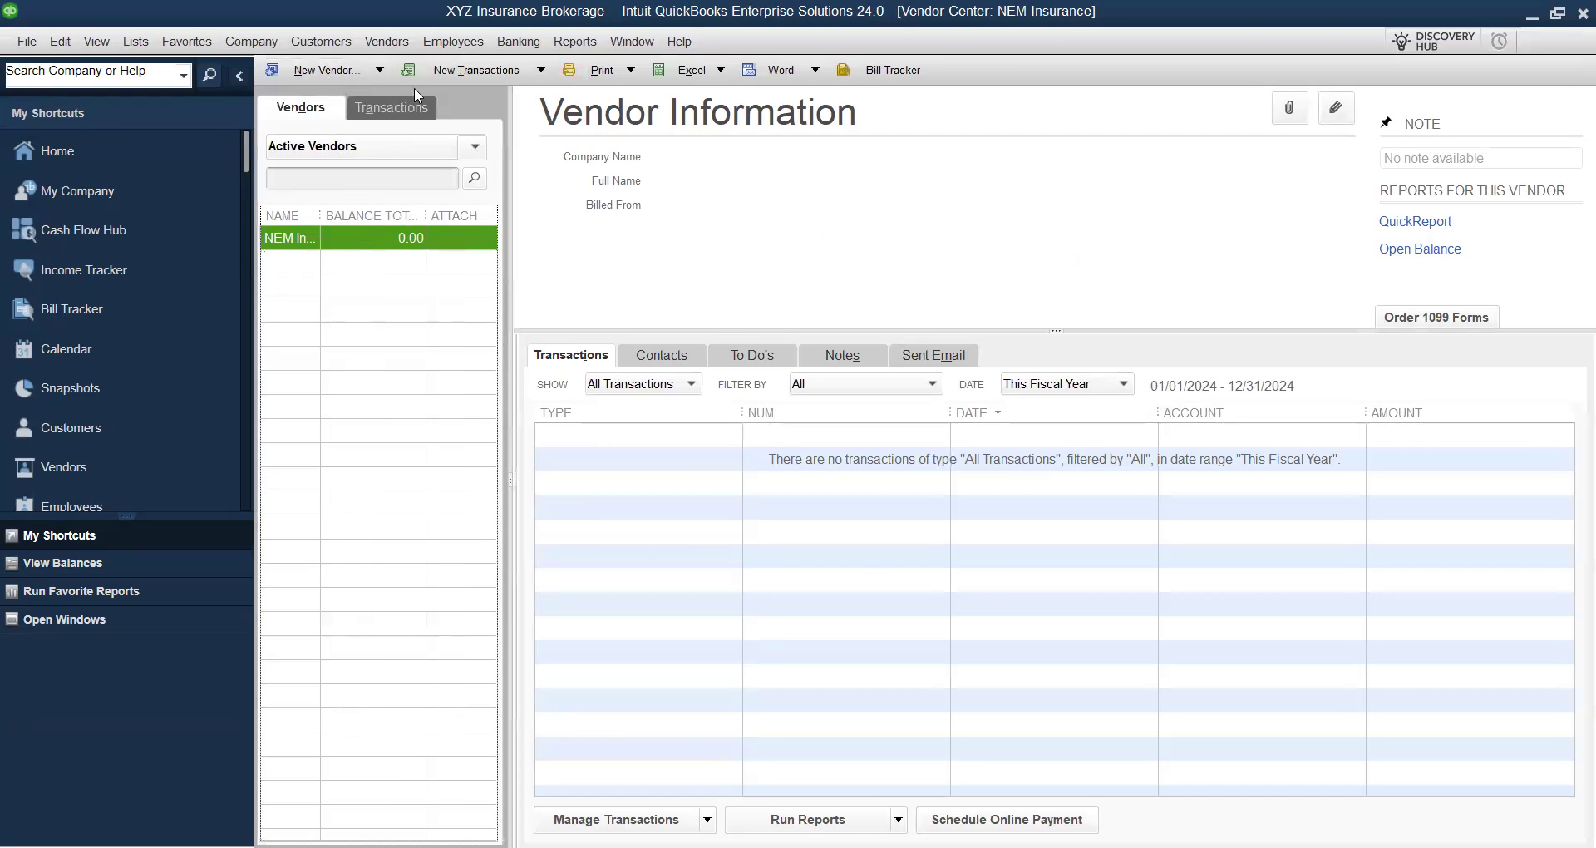
pyautogui.write('AIICO')
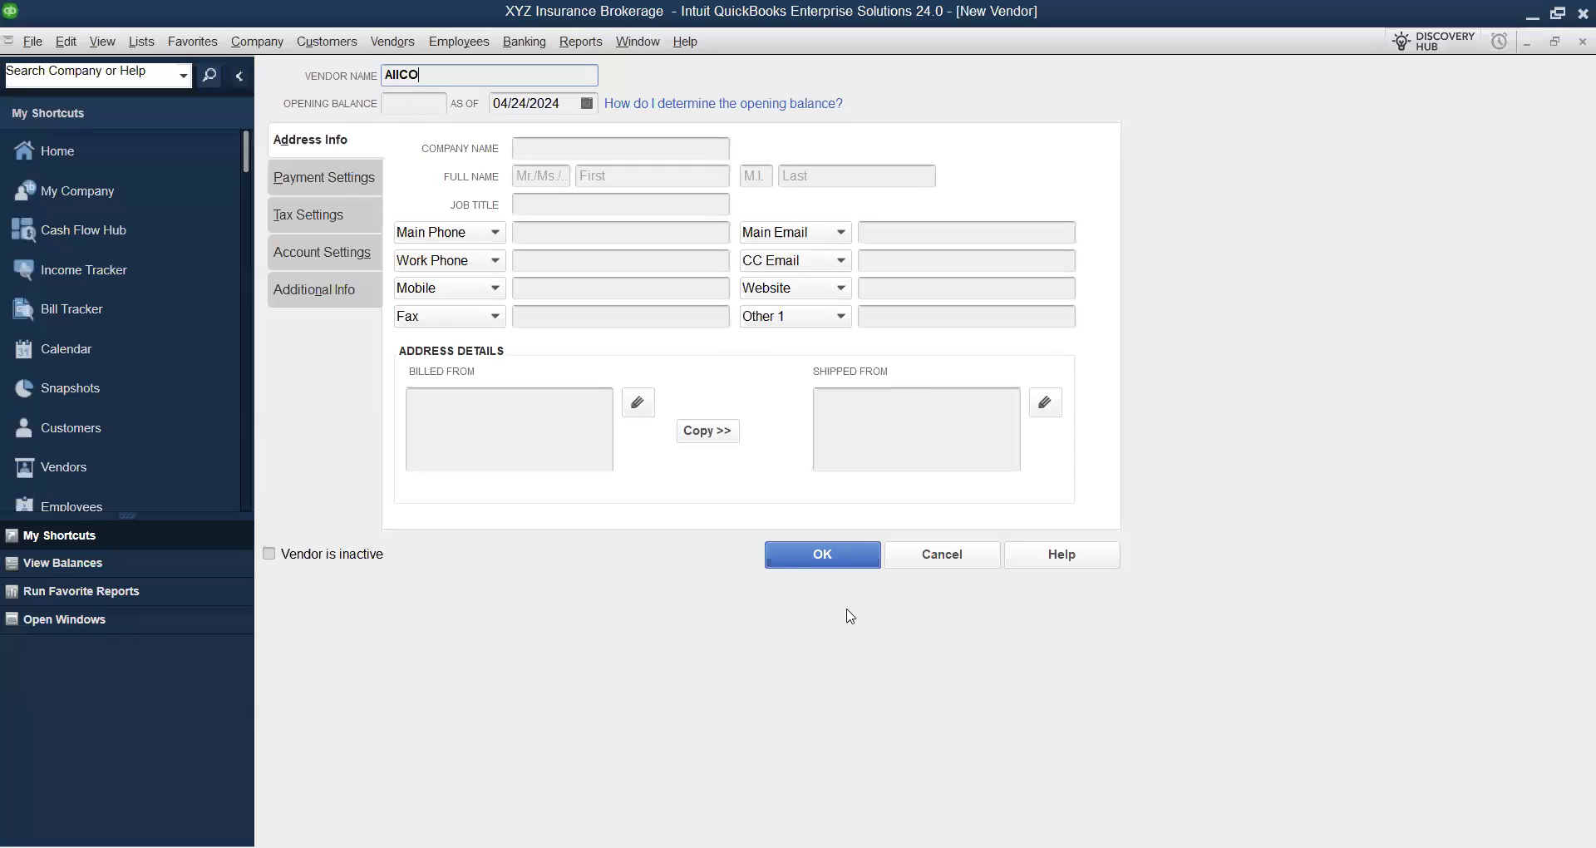
pyautogui.click(794, 557)
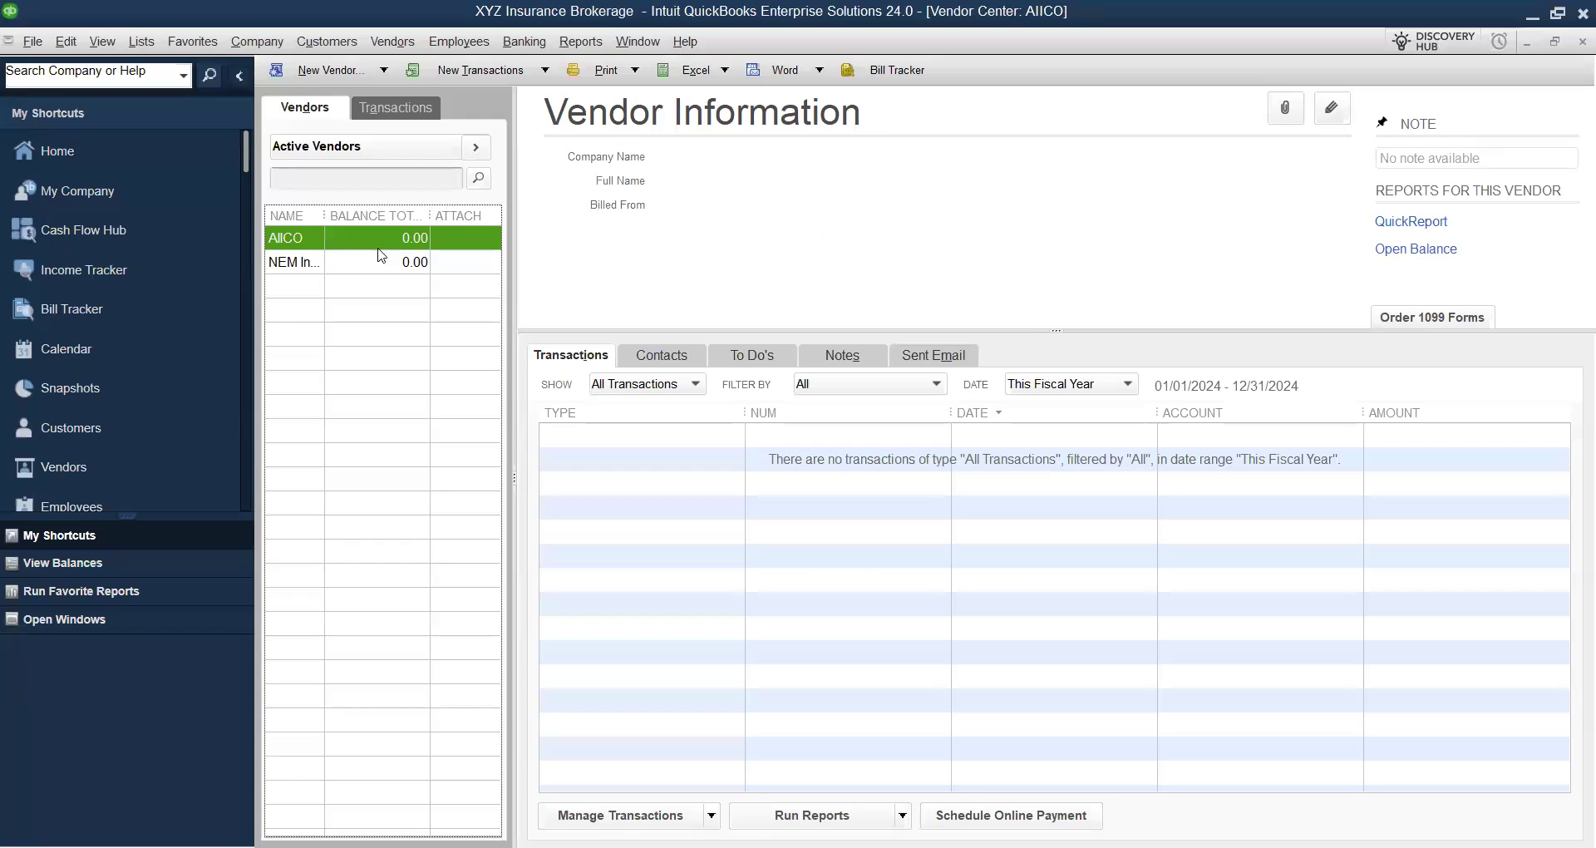
# Add vendor Mutual Benefit Assurance, widen the Name column, and return Home
pyautogui.click(337, 71)
pyautogui.click(336, 98)
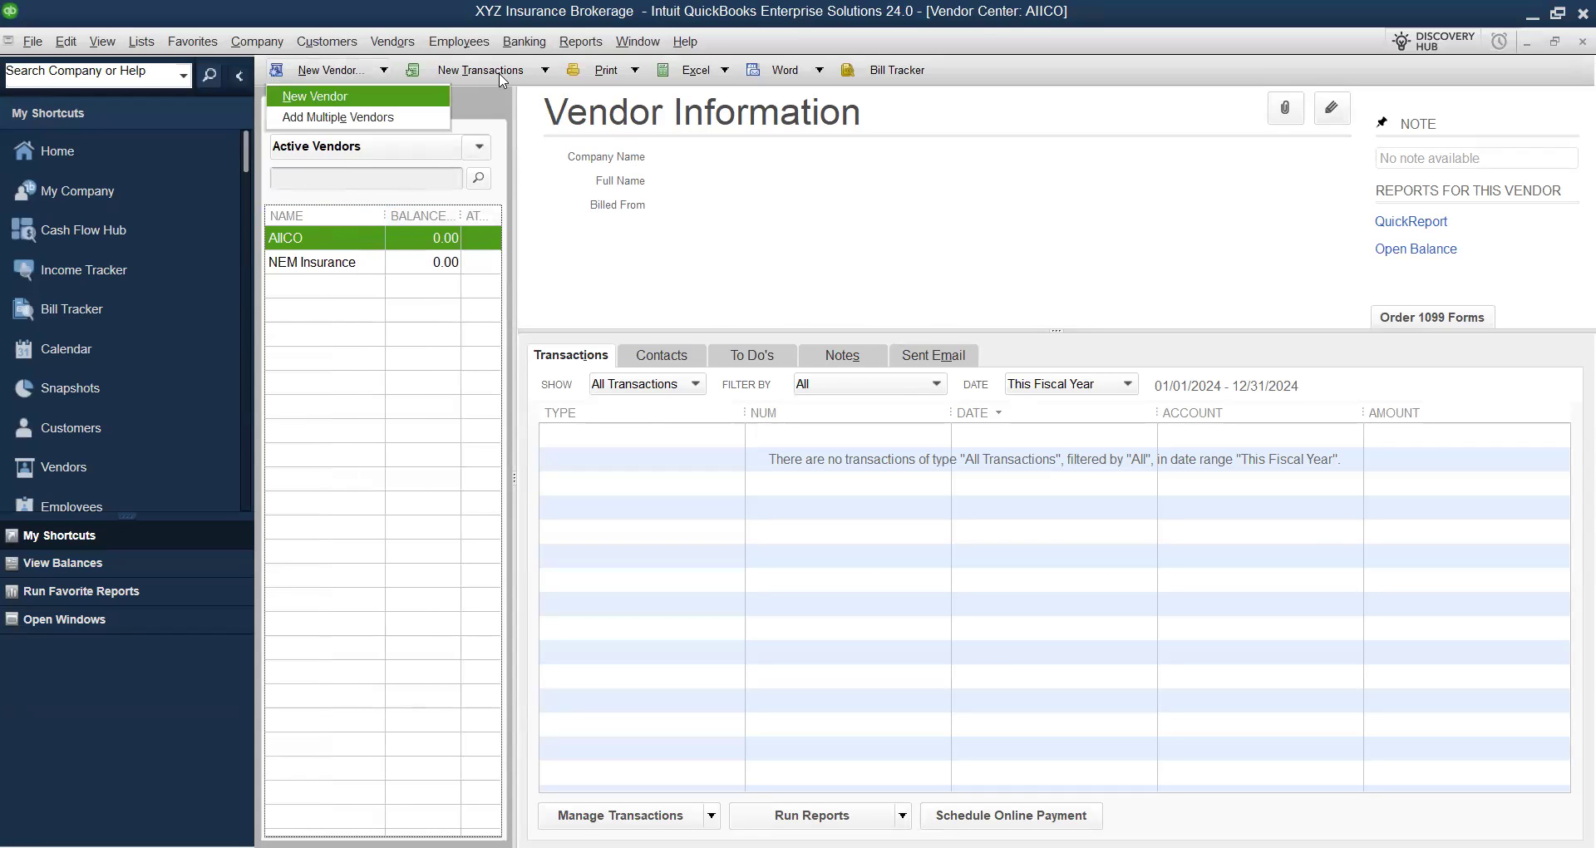
pyautogui.write('Mutua')
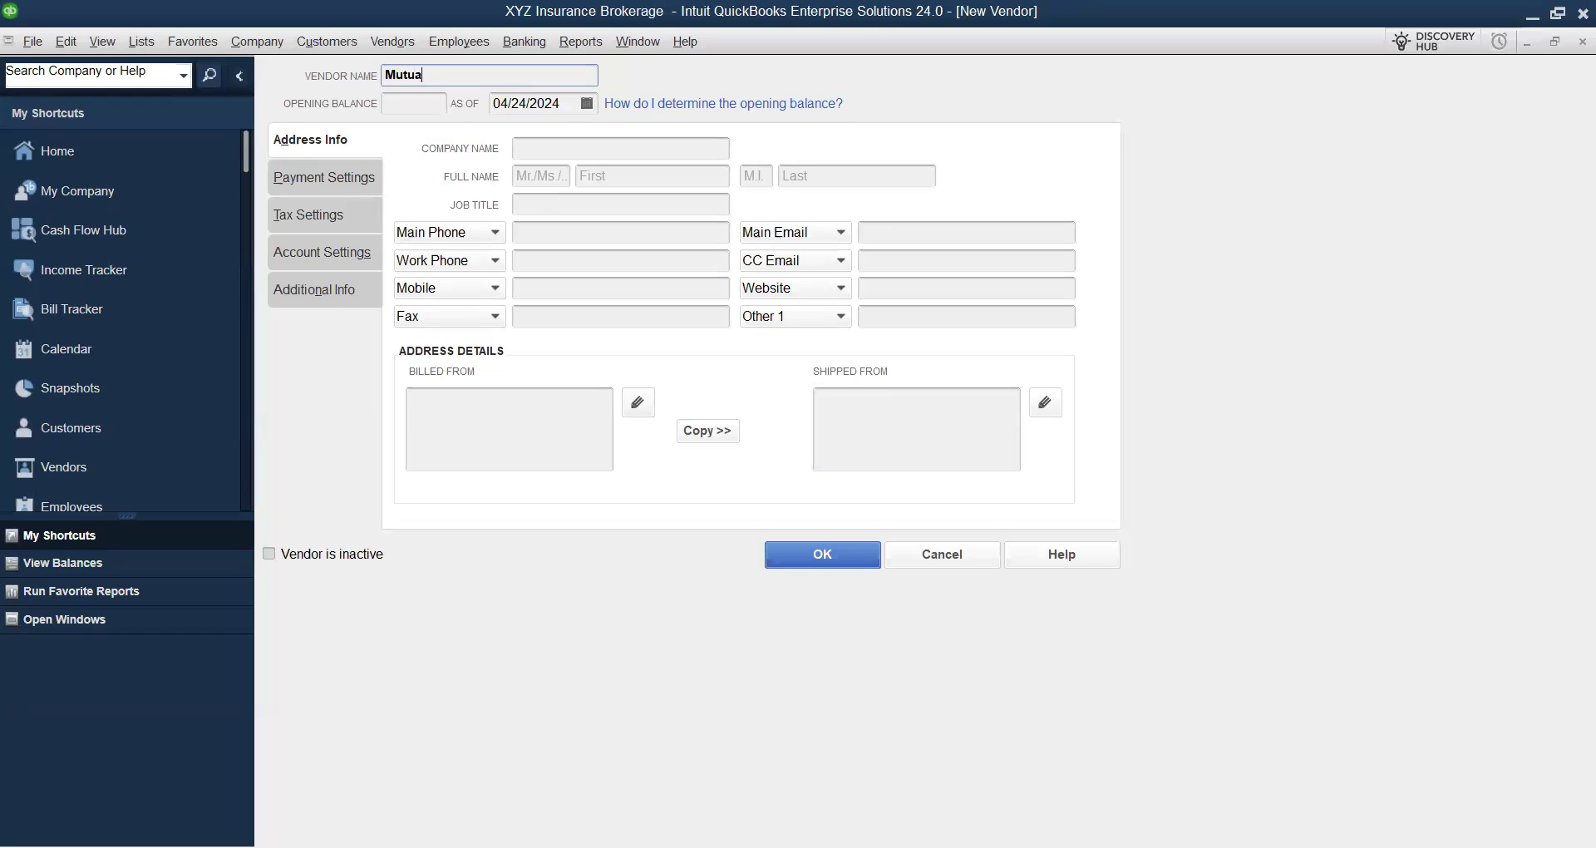
pyautogui.write('l Benefit Assurance')
pyautogui.click(803, 562)
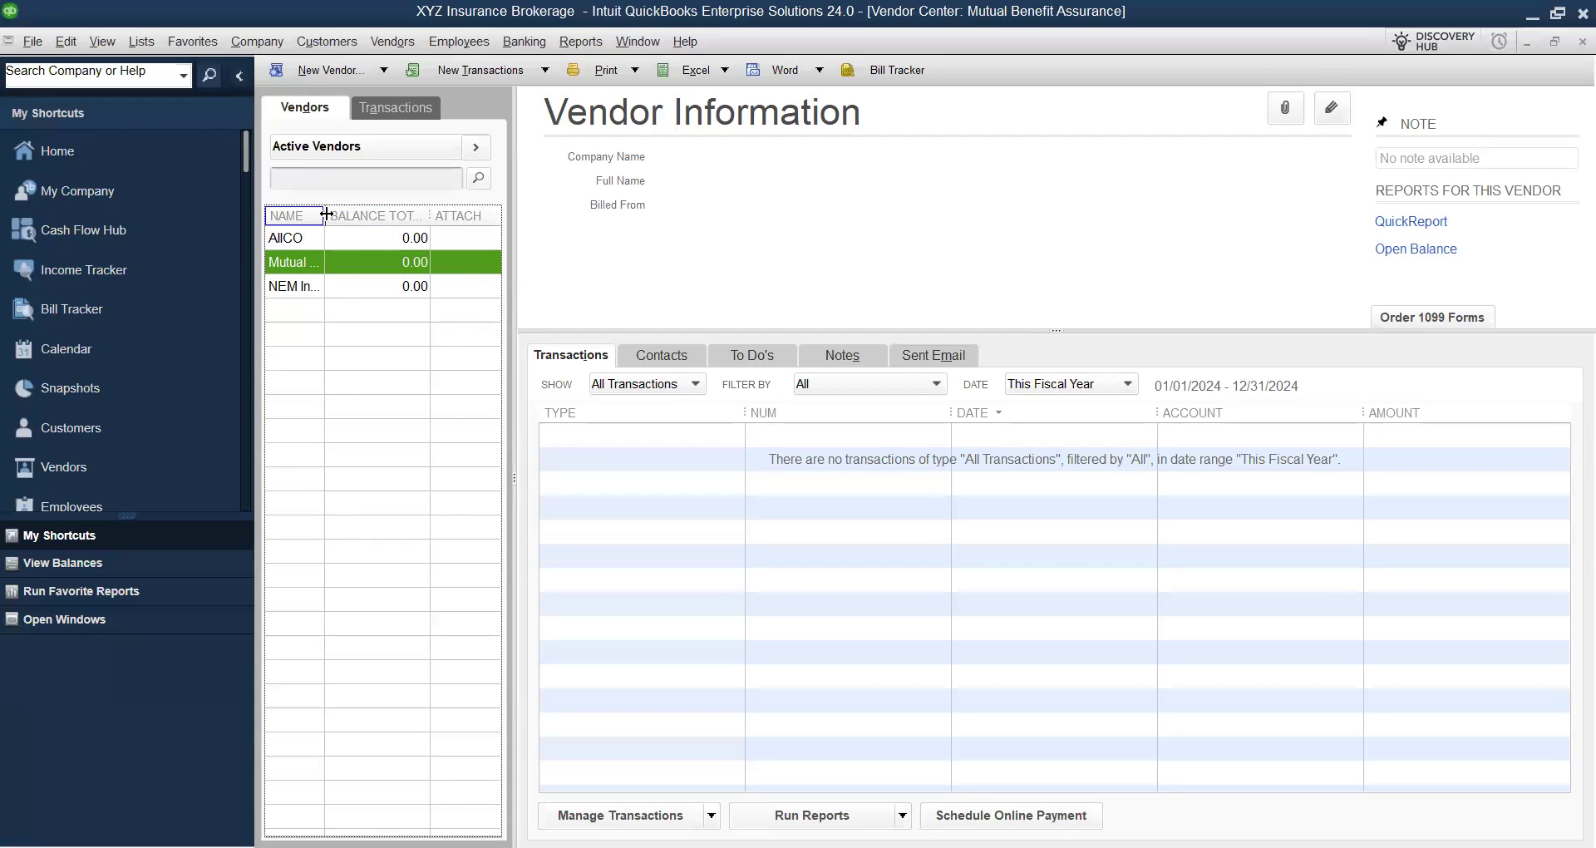
pyautogui.moveTo(324, 216); pyautogui.dragTo(432, 218)
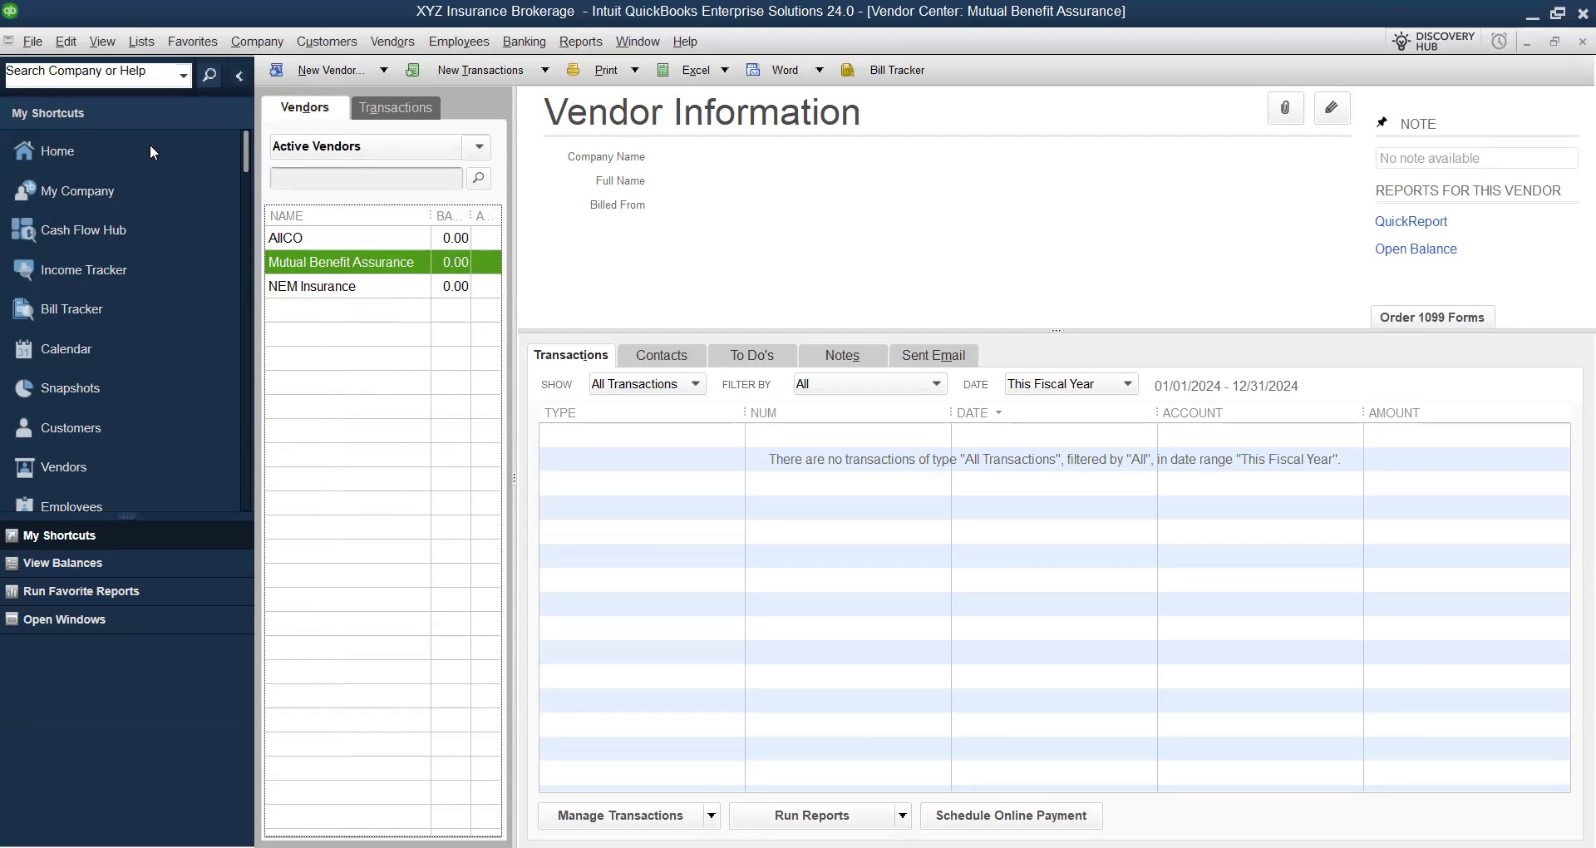
pyautogui.click(120, 143)
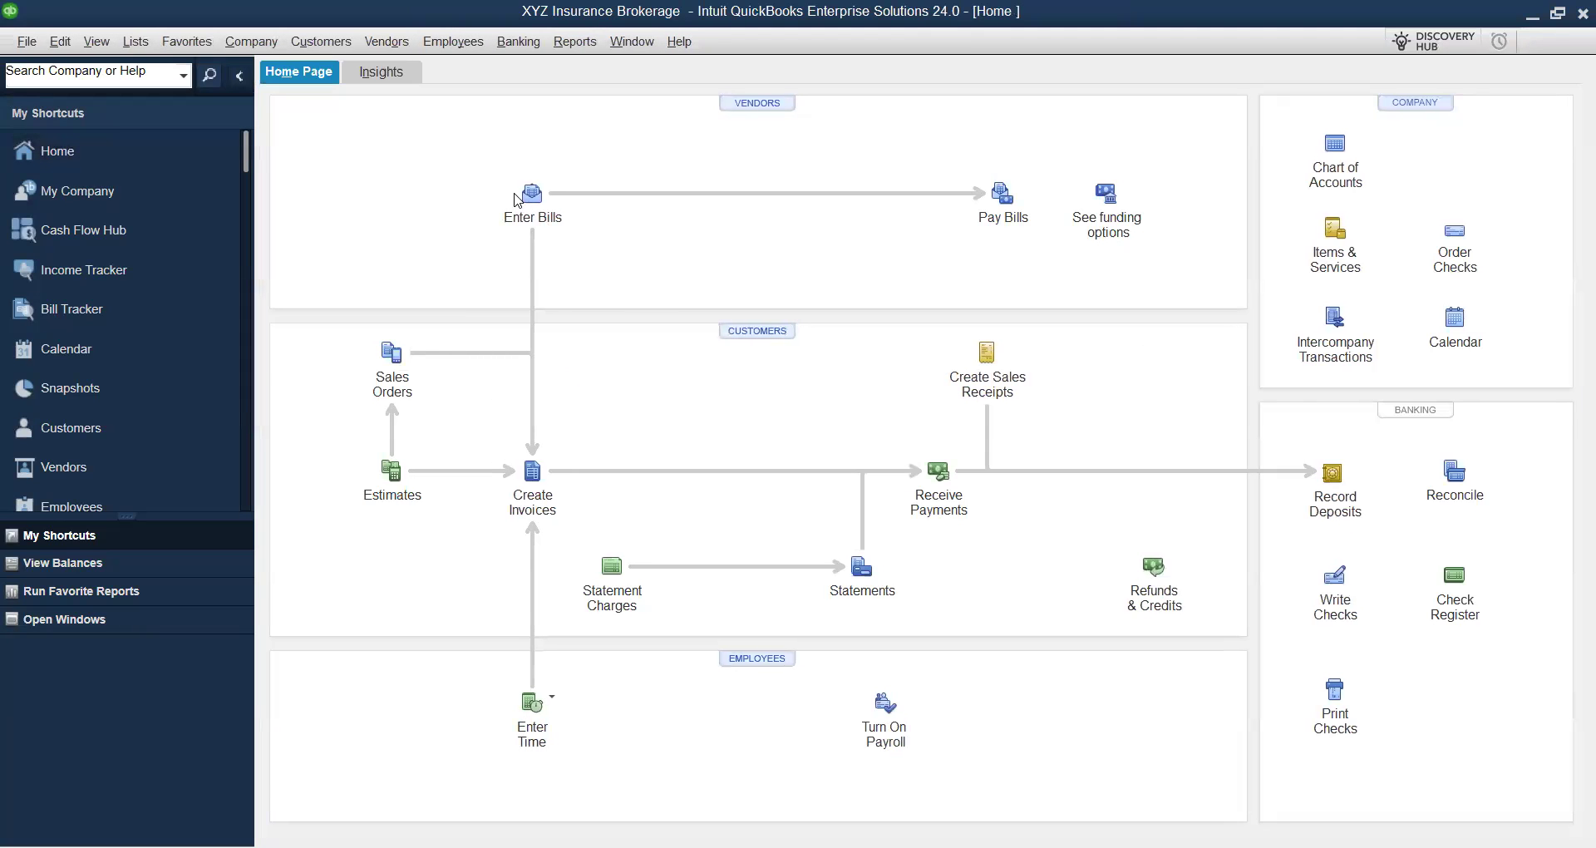
# Add Dangote Limited as a new customer in the Customer Center
pyautogui.click(327, 41)
pyautogui.click(316, 60)
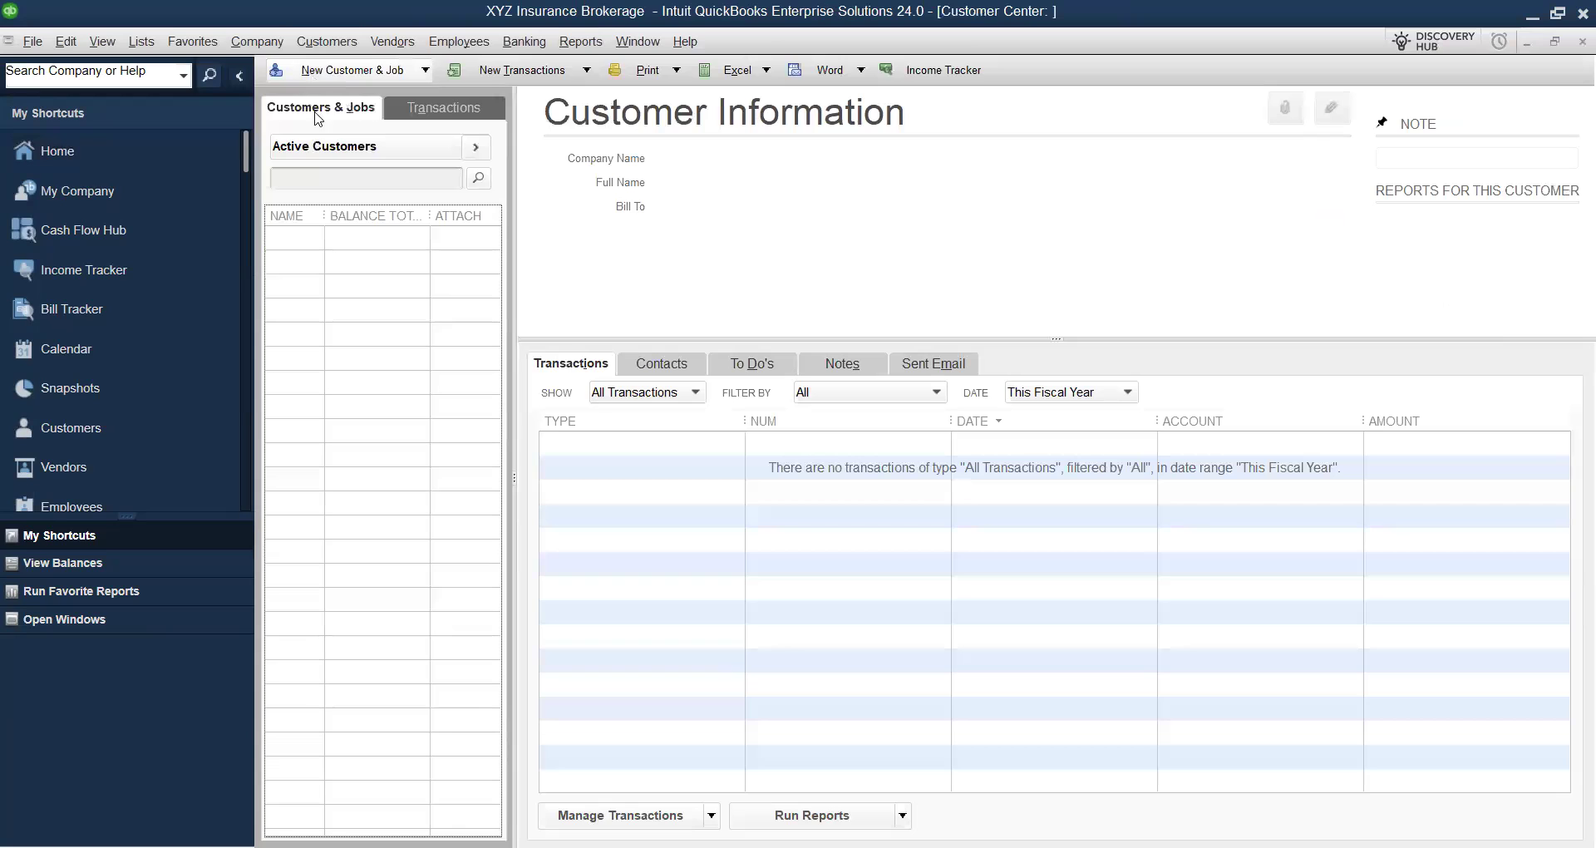
pyautogui.click(313, 74)
pyautogui.click(365, 98)
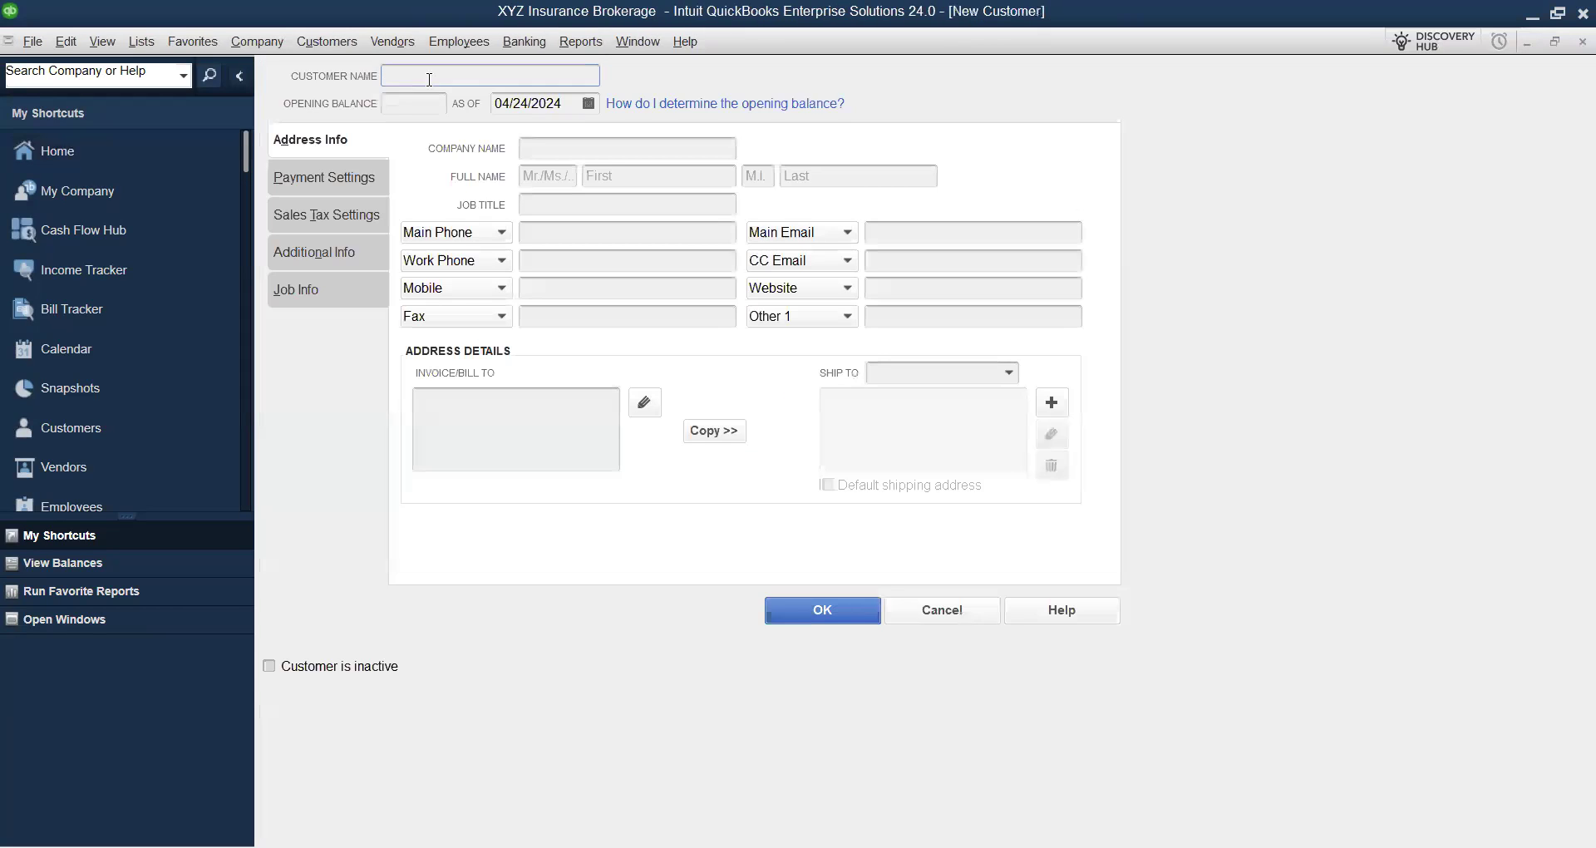
pyautogui.write('Dangote Limited')
pyautogui.click(820, 610)
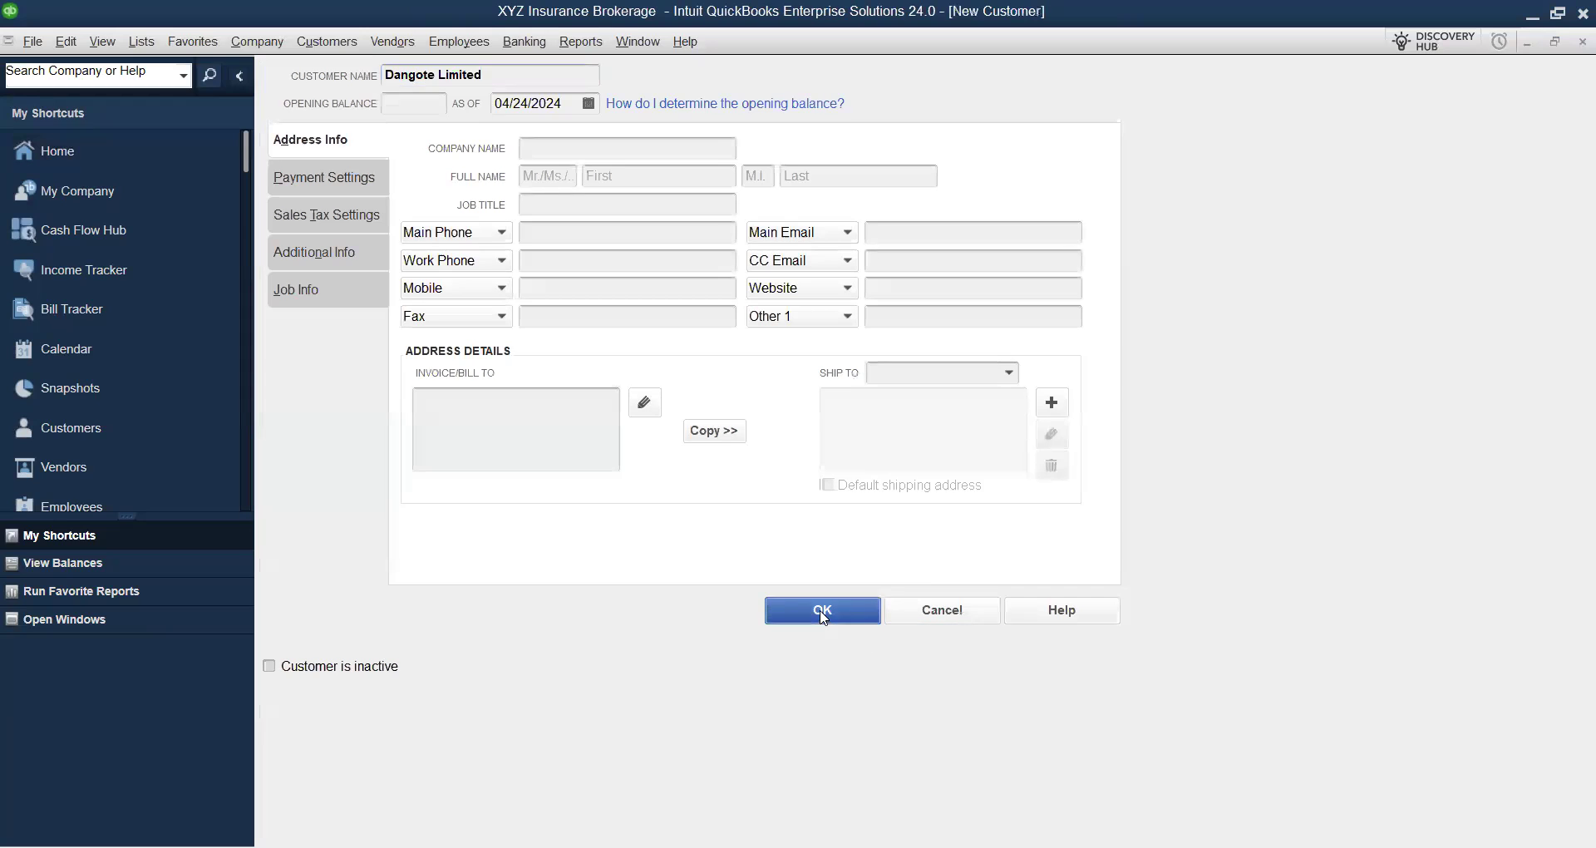
# Add Flourmill Nigeria as a second customer
pyautogui.click(335, 71)
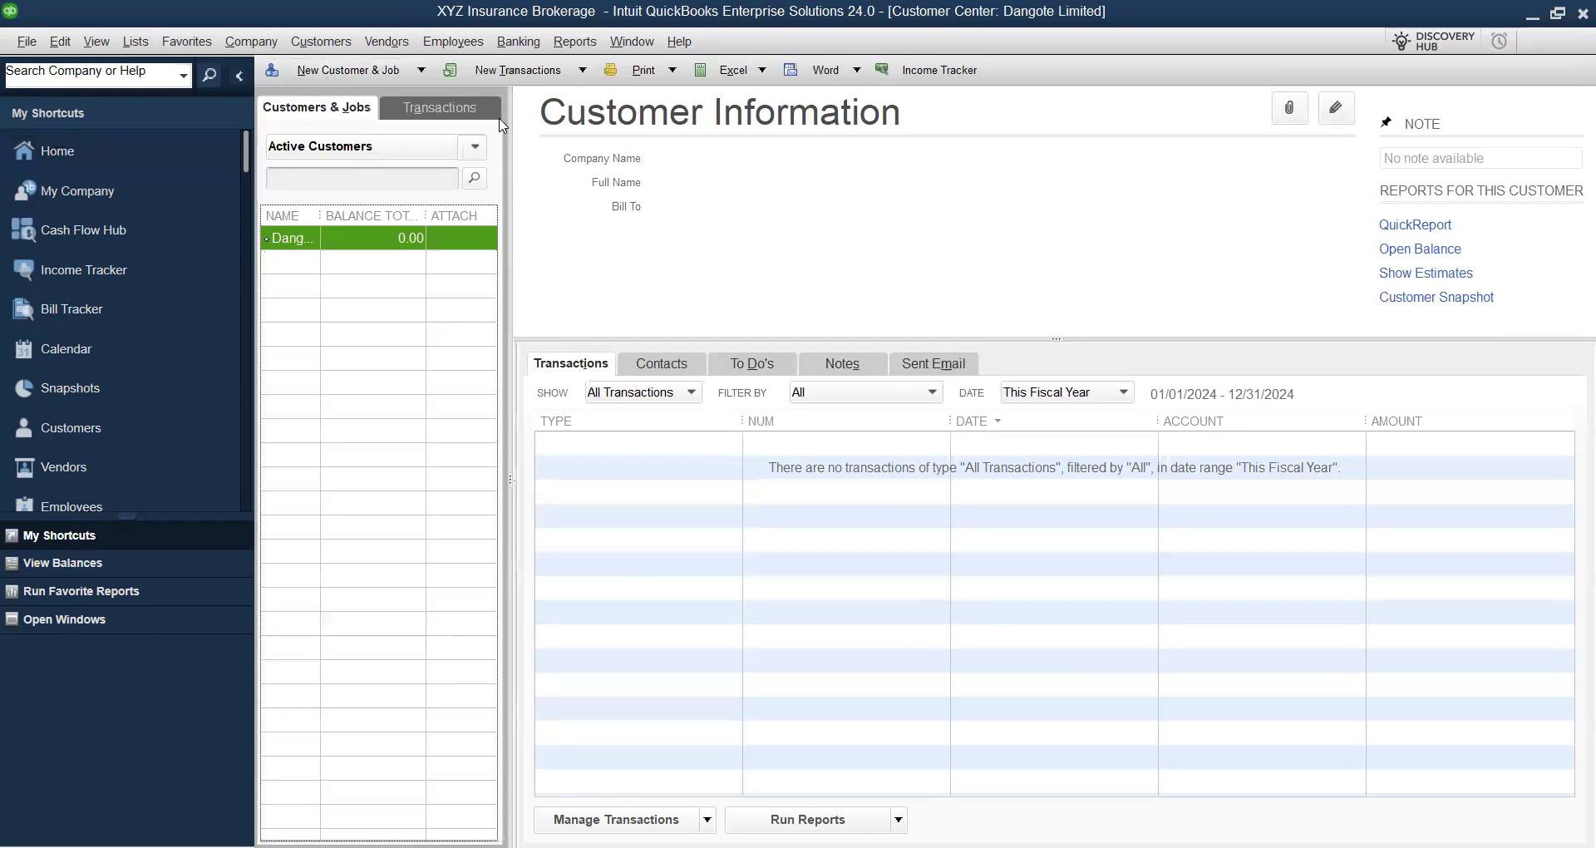
pyautogui.write('Flourmill Nigeria')
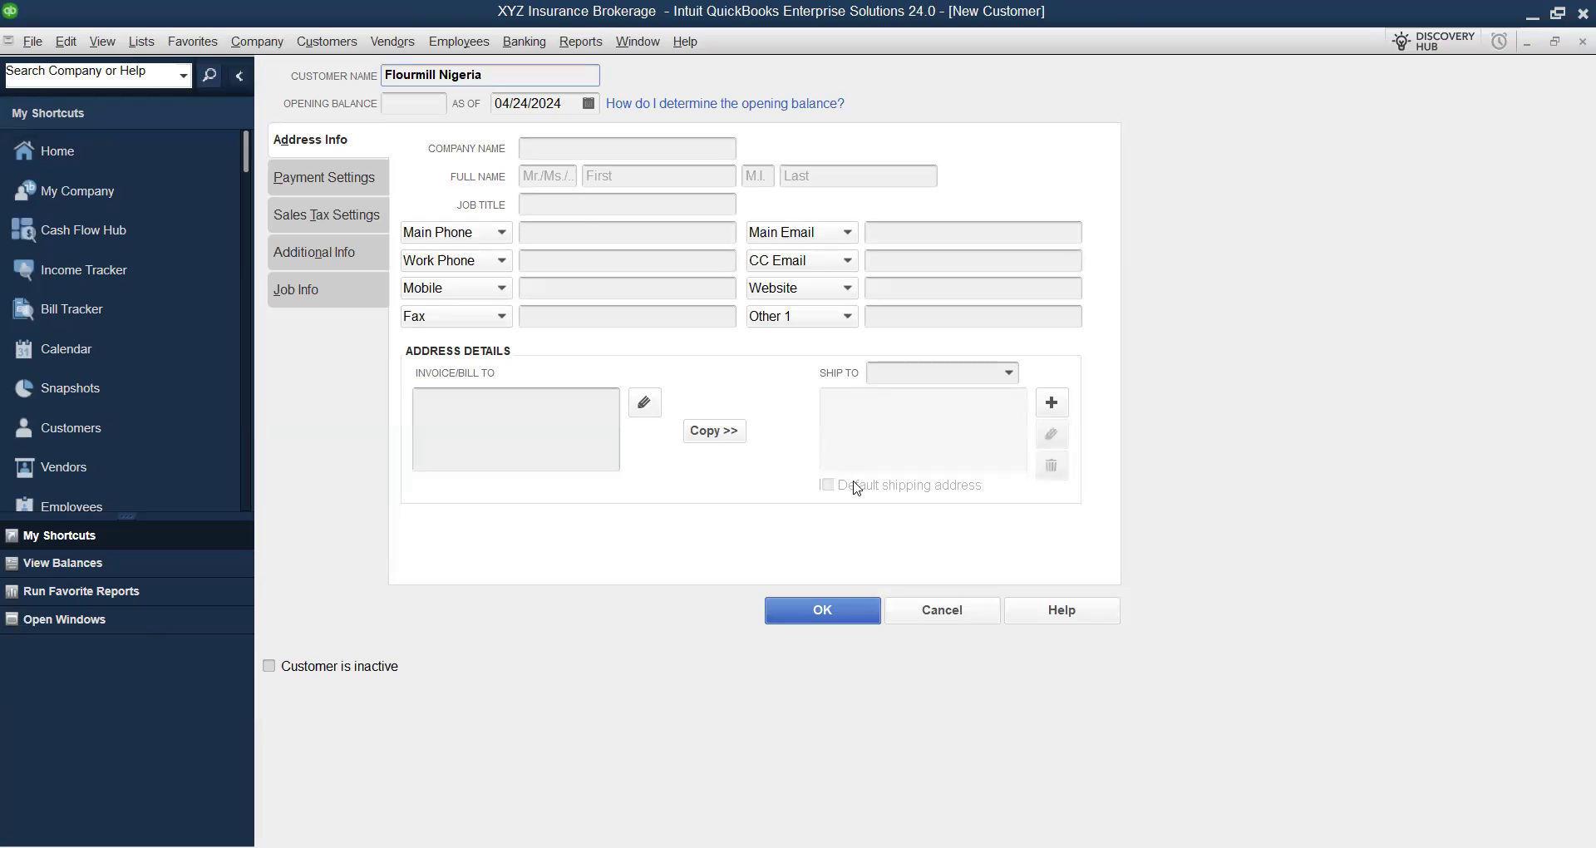
pyautogui.click(823, 612)
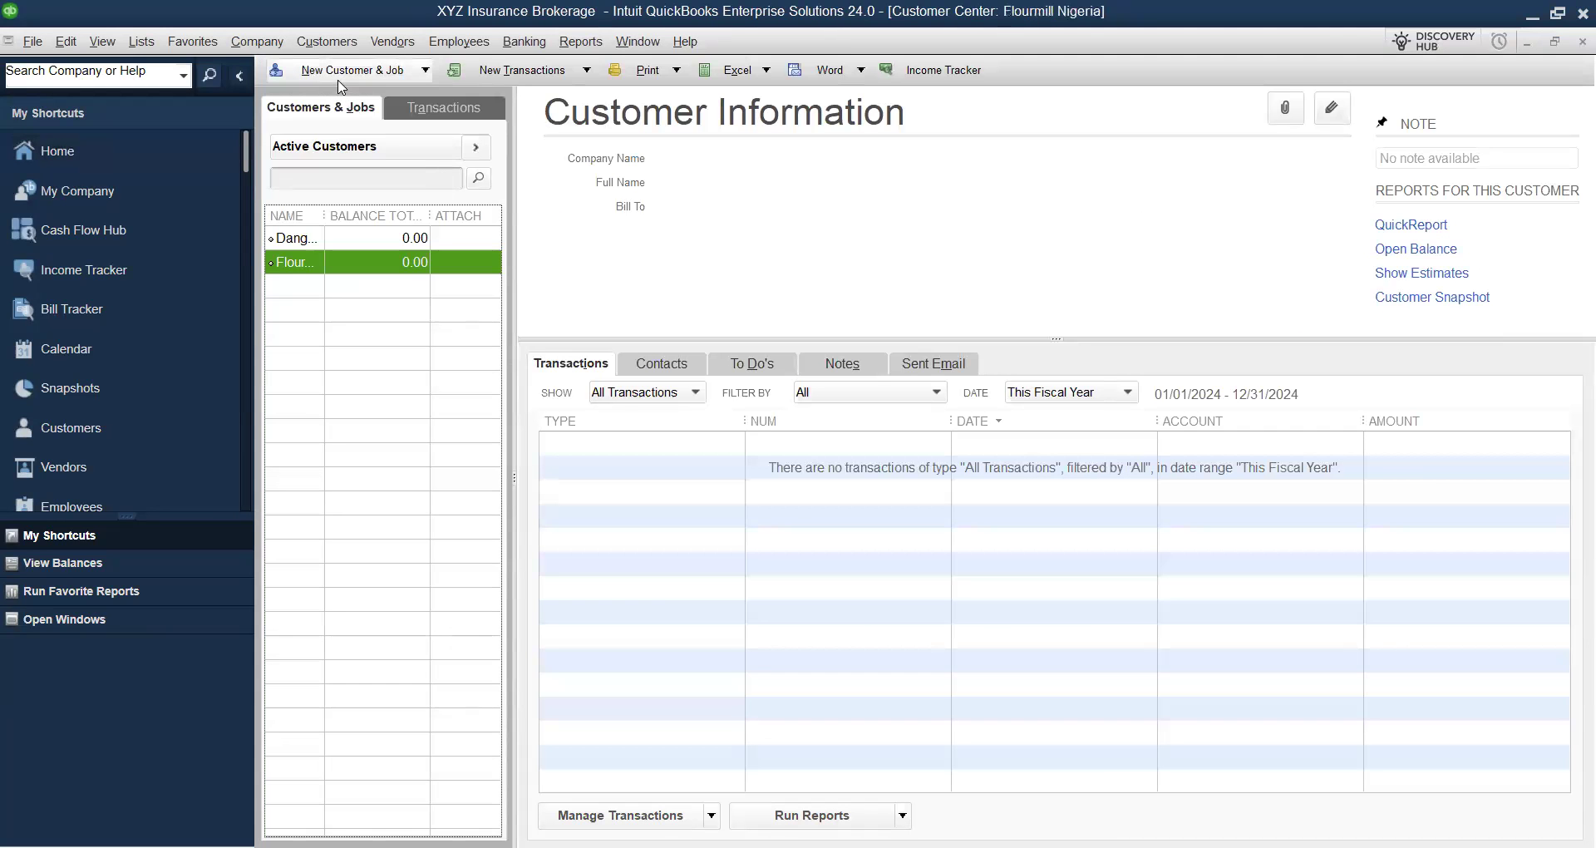
pyautogui.click(337, 80)
# Add the individual customer by full name and widen the customer Name column
pyautogui.click(325, 93)
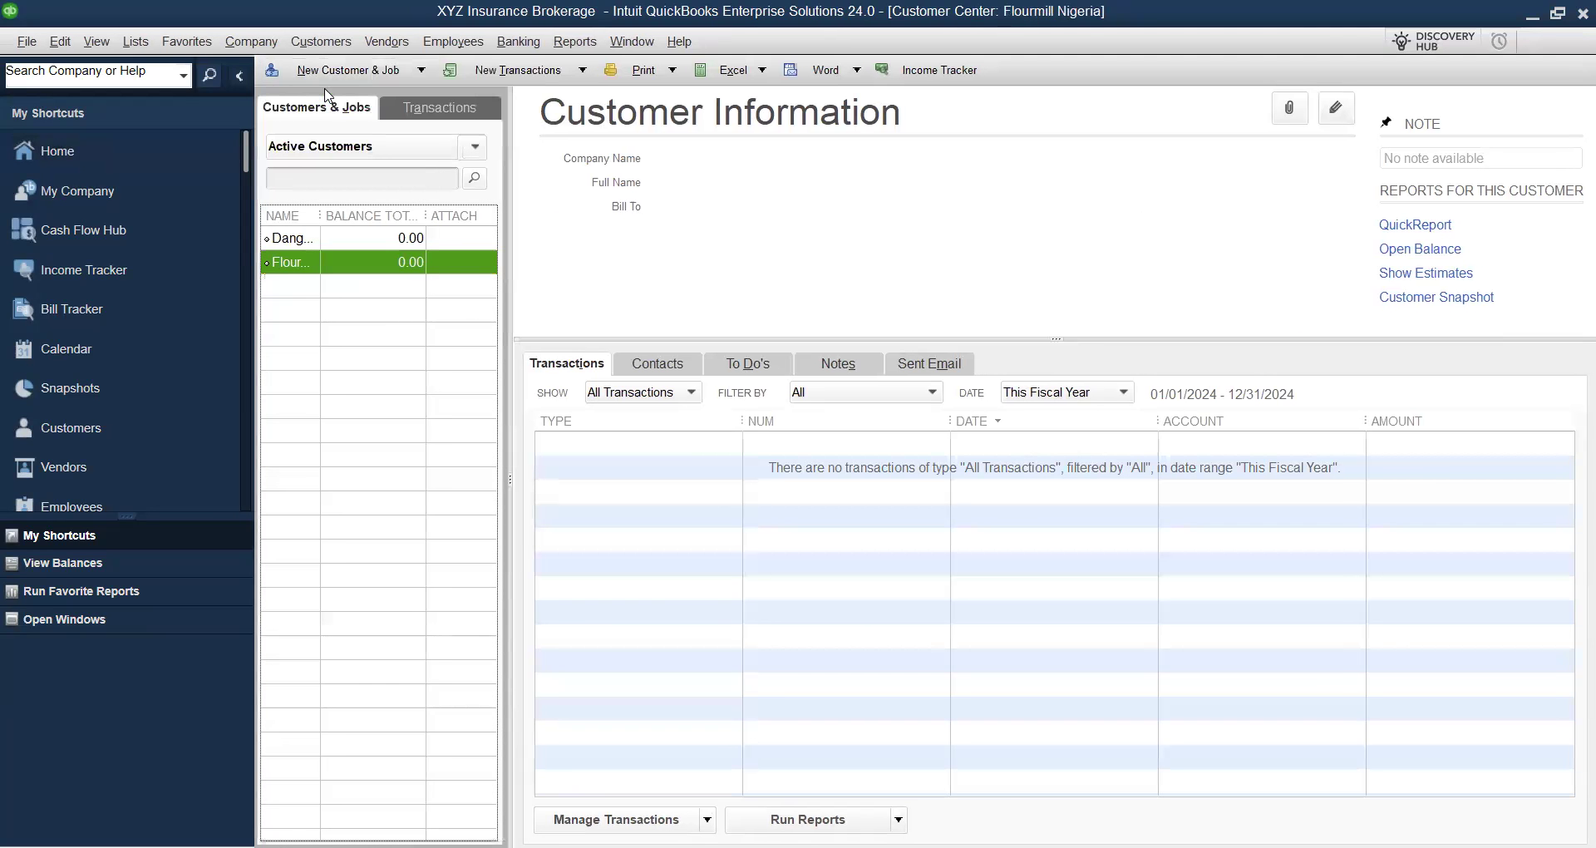
pyautogui.write('Mr ')
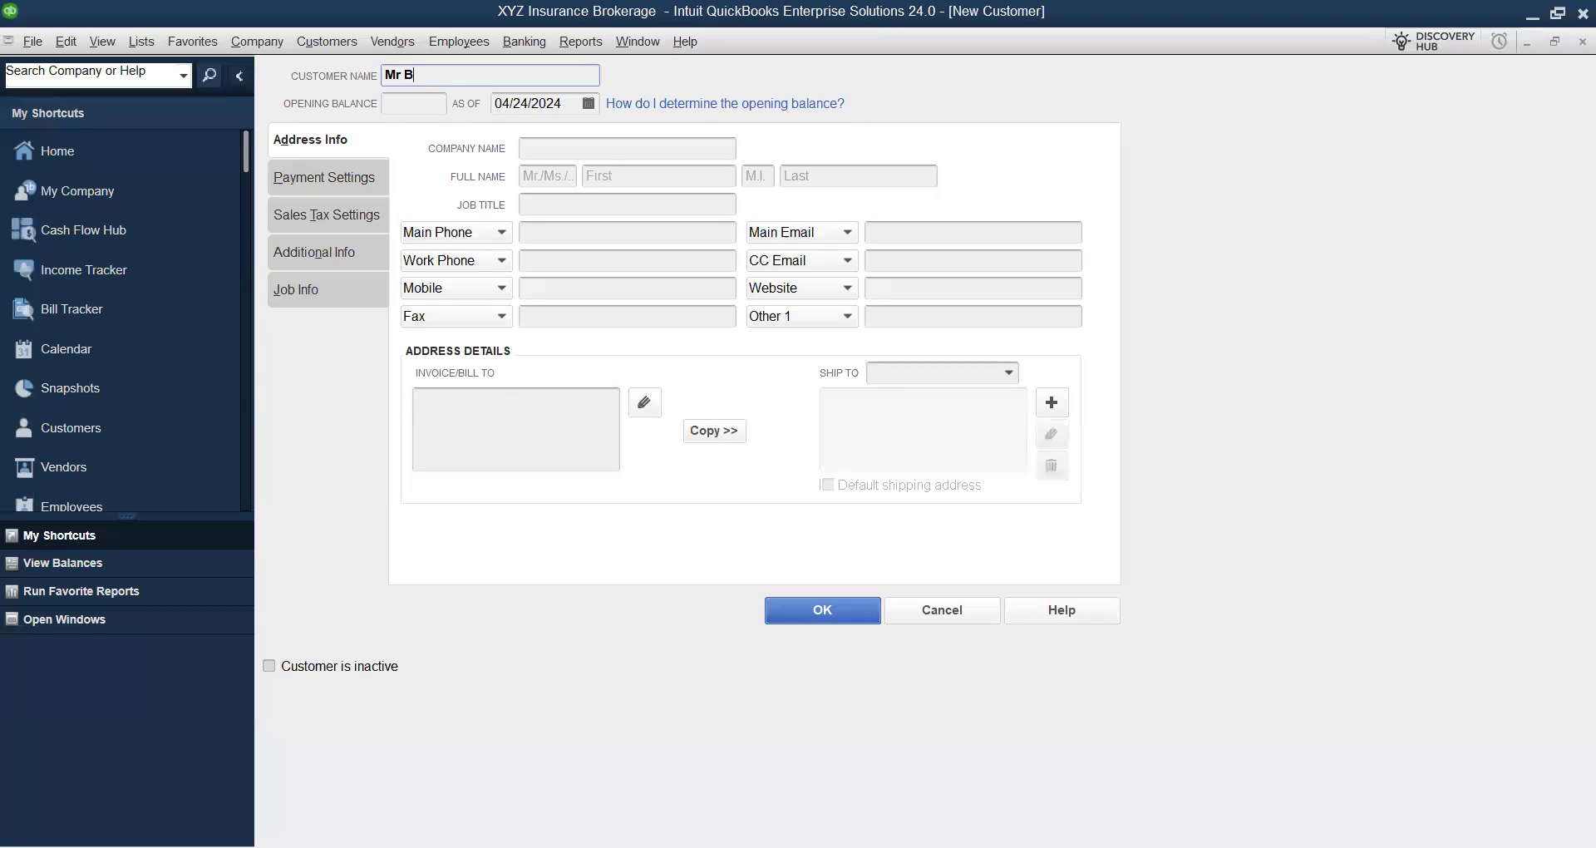
pyautogui.click(810, 623)
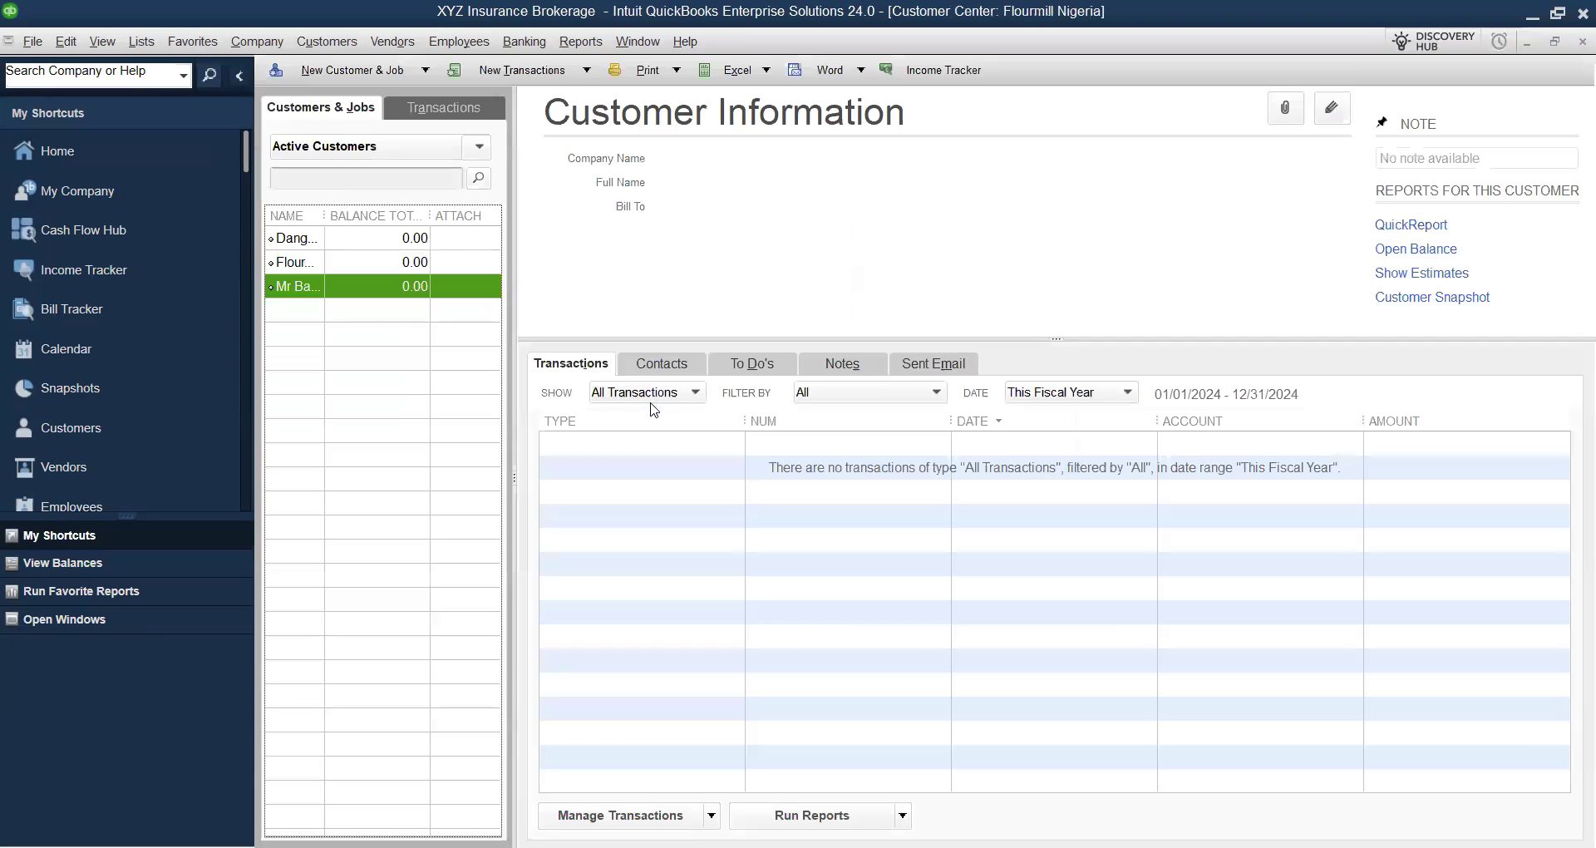
pyautogui.moveTo(329, 214); pyautogui.dragTo(415, 215)
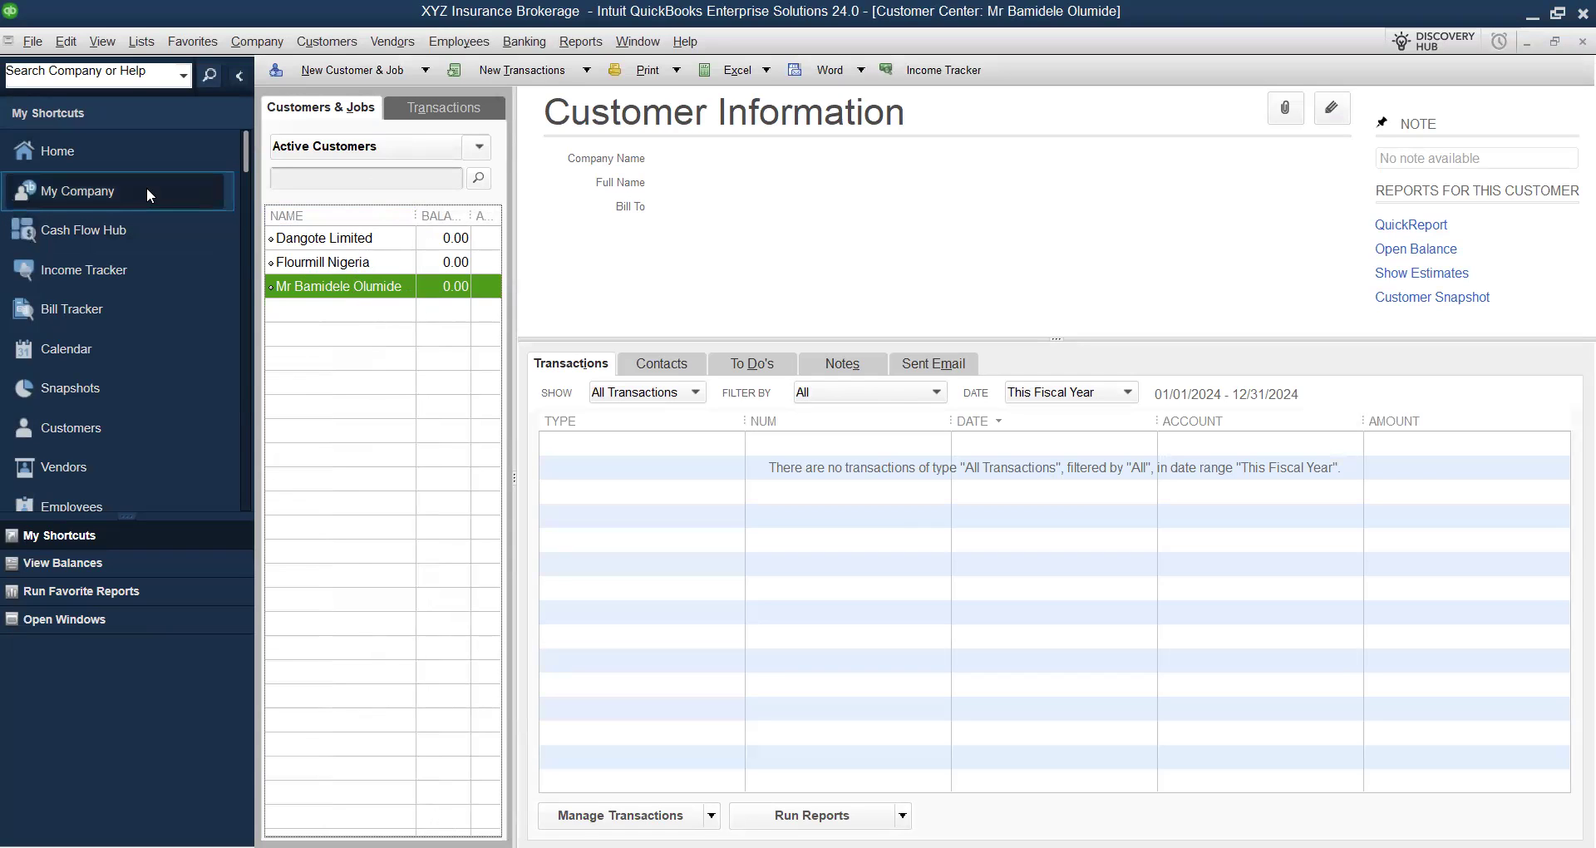
# Widen the Name column in the vendor list, then go back Home
pyautogui.click(121, 157)
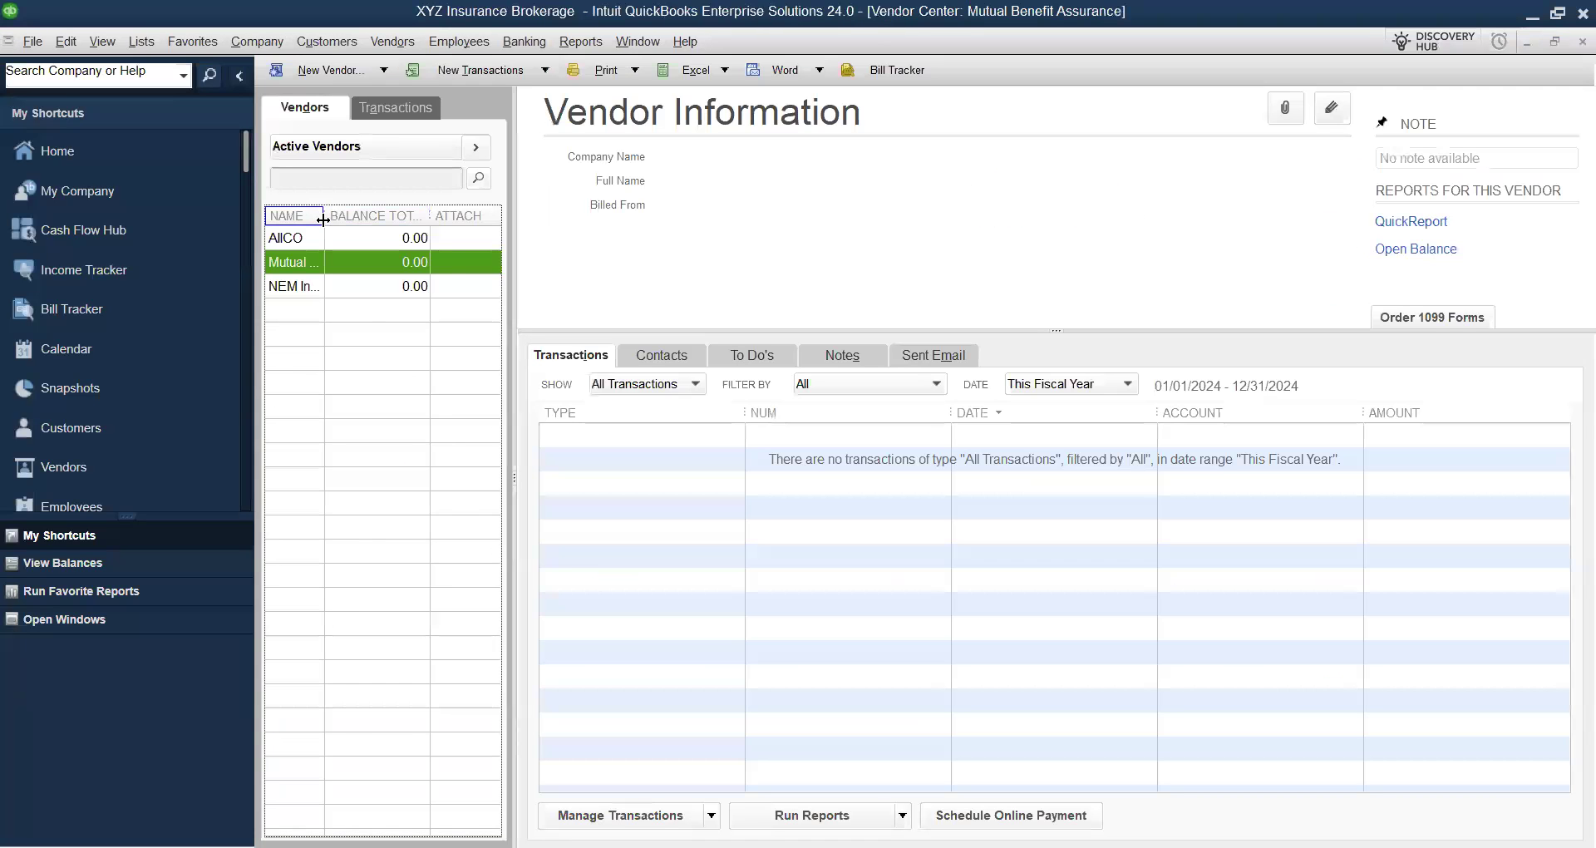
pyautogui.moveTo(321, 215); pyautogui.dragTo(398, 215)
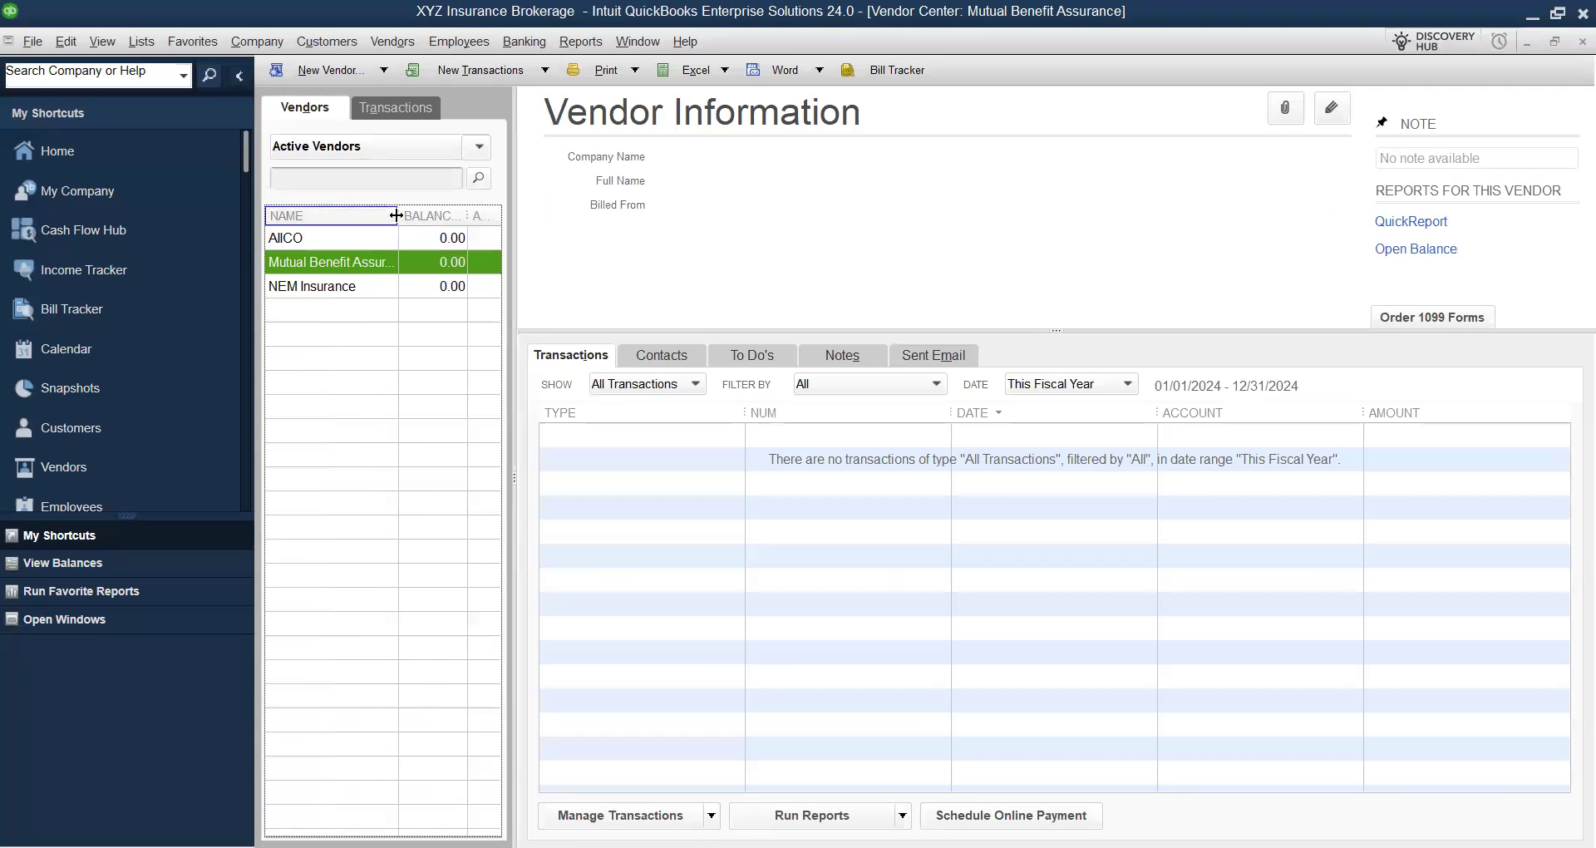
pyautogui.click(138, 155)
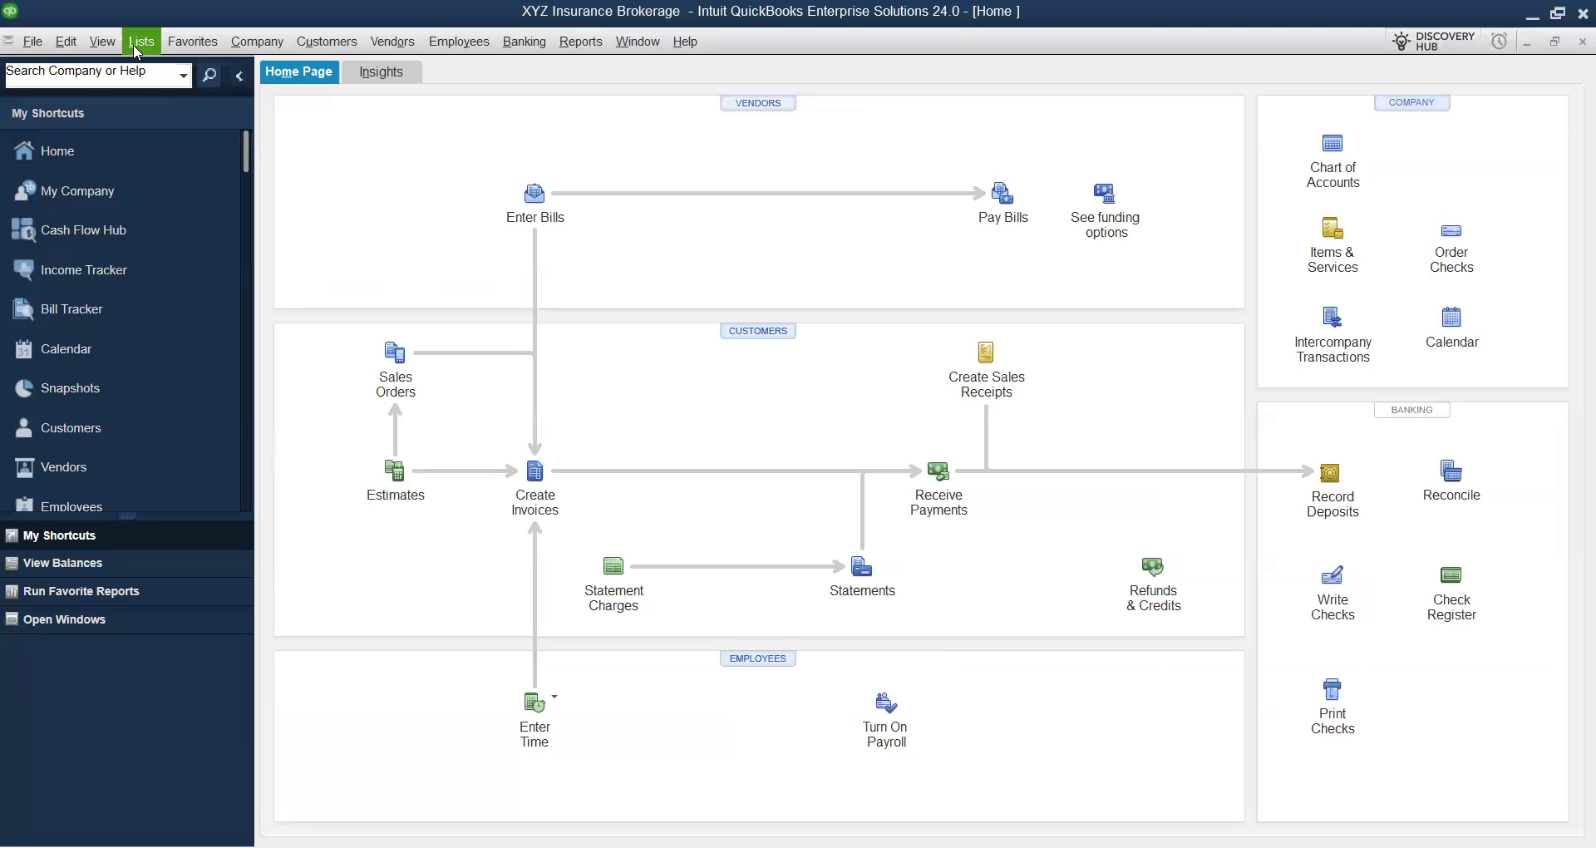
# Review GTCo, Zenith Bank and Client Fund Account in the Chart of Accounts, then return Home
pyautogui.click(136, 42)
pyautogui.press('Escape')
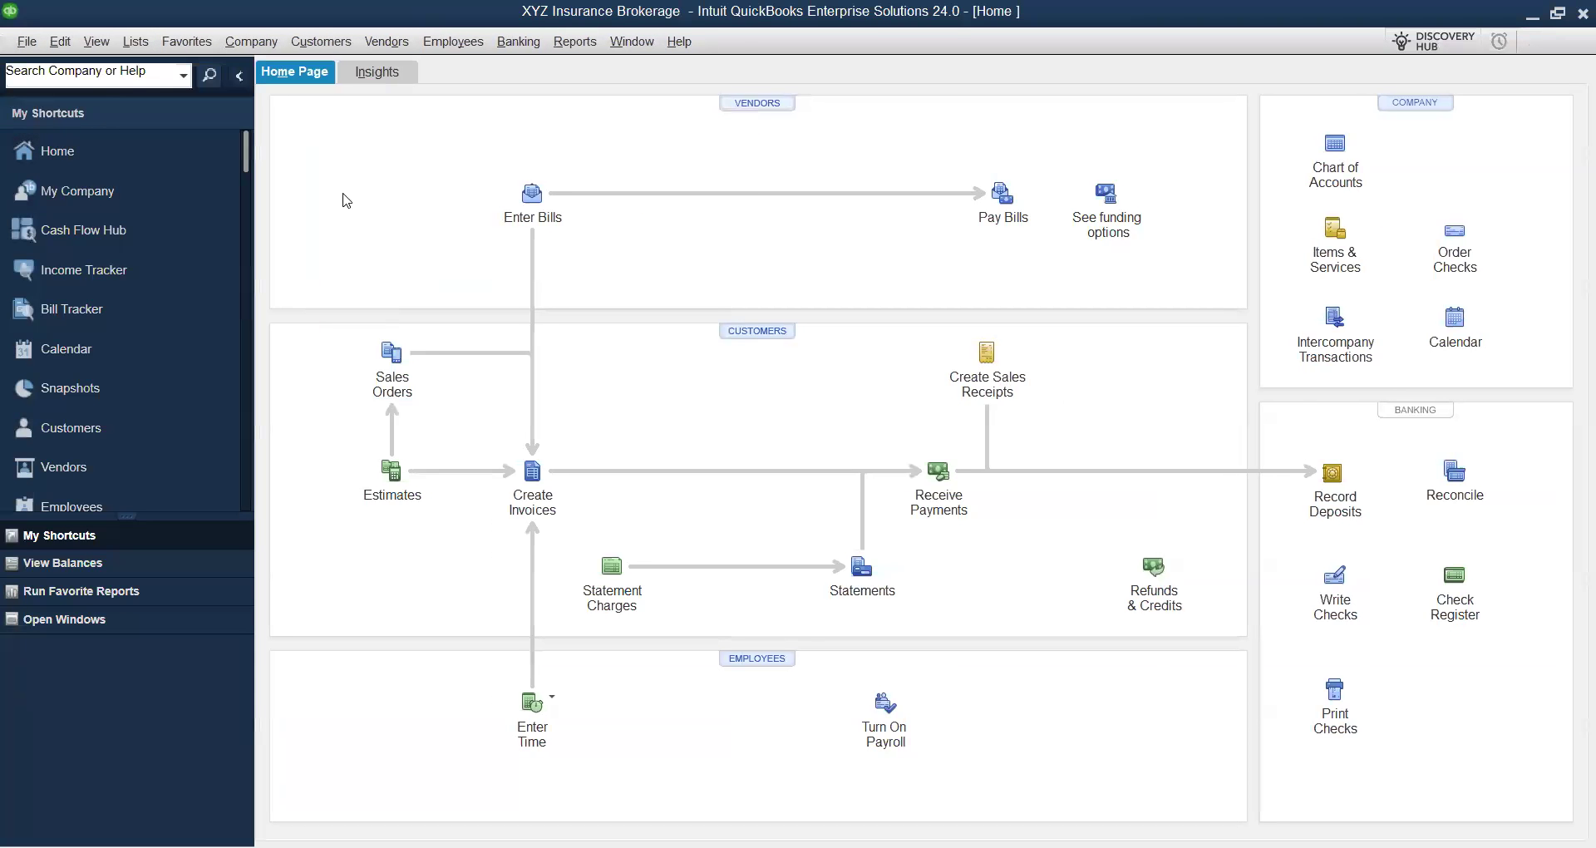
pyautogui.hotkey('ctrl', 'a')
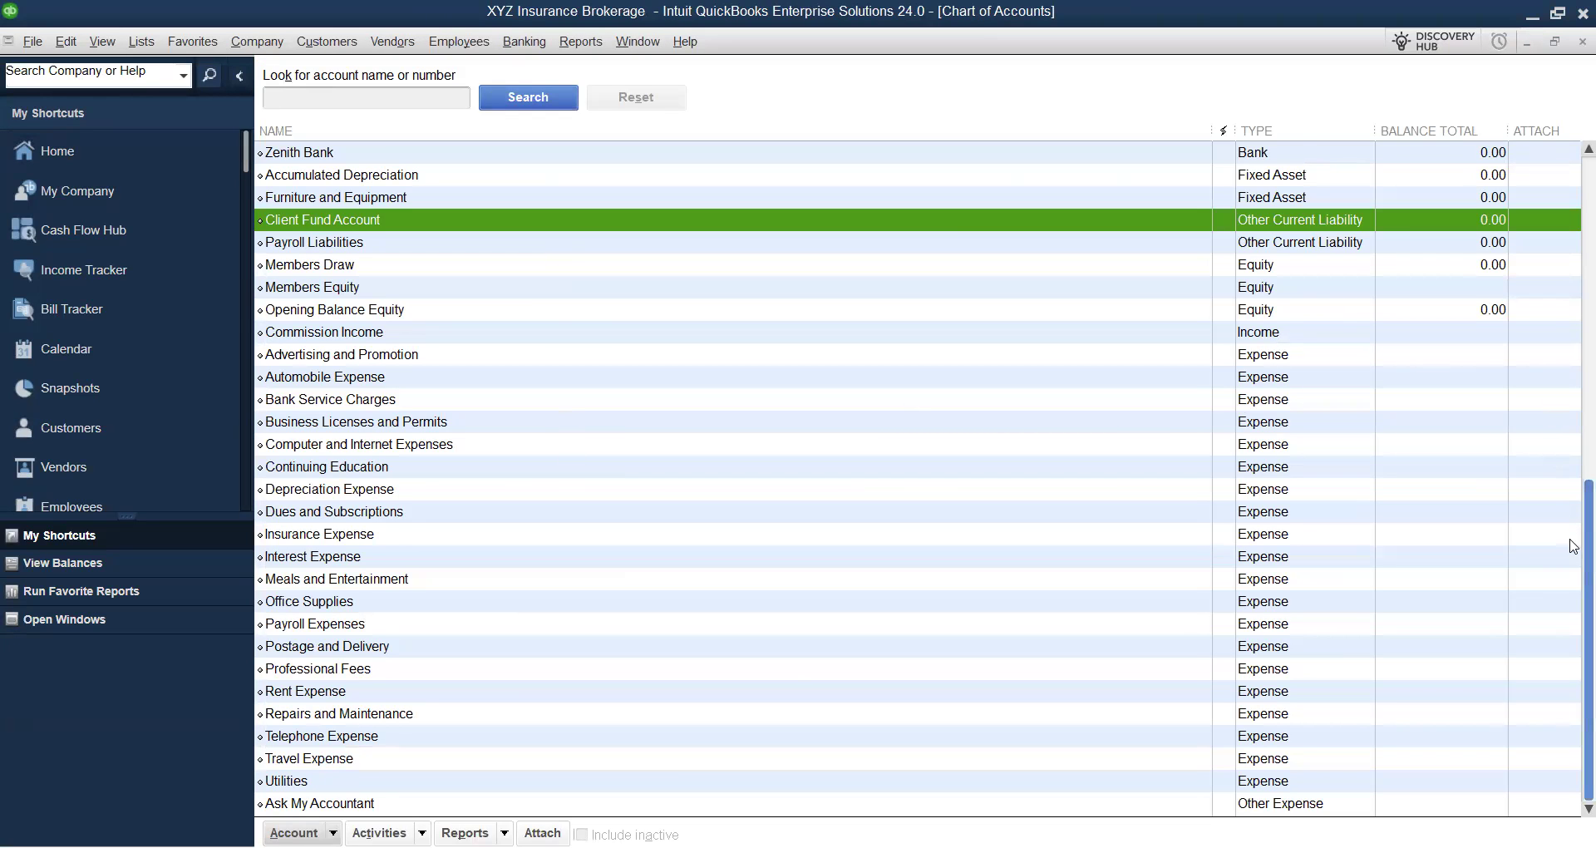
pyautogui.scroll(1, 1573, 516)
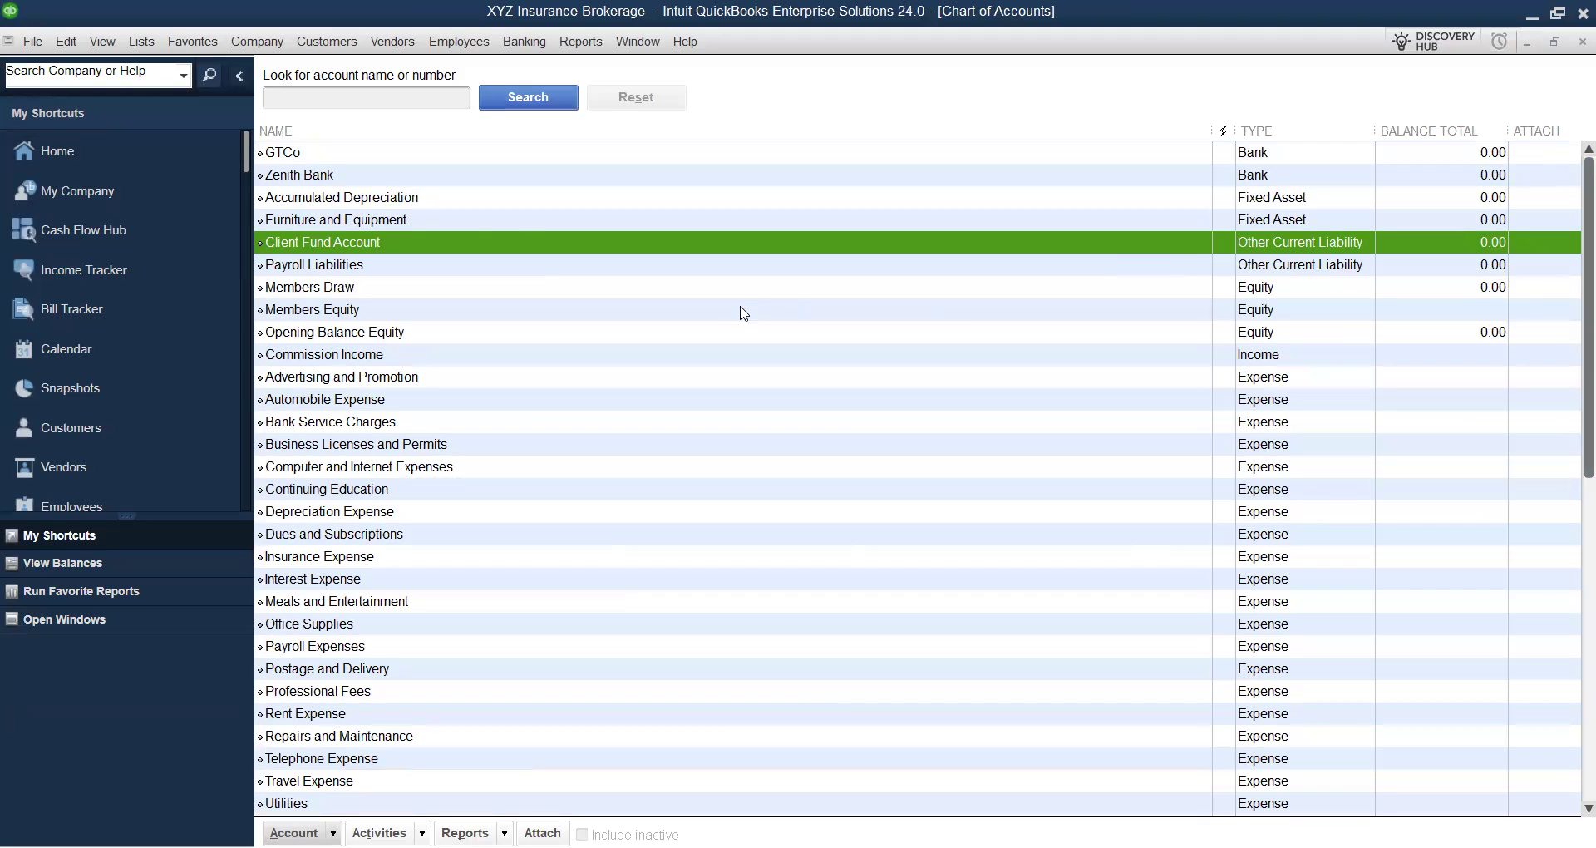
pyautogui.click(168, 150)
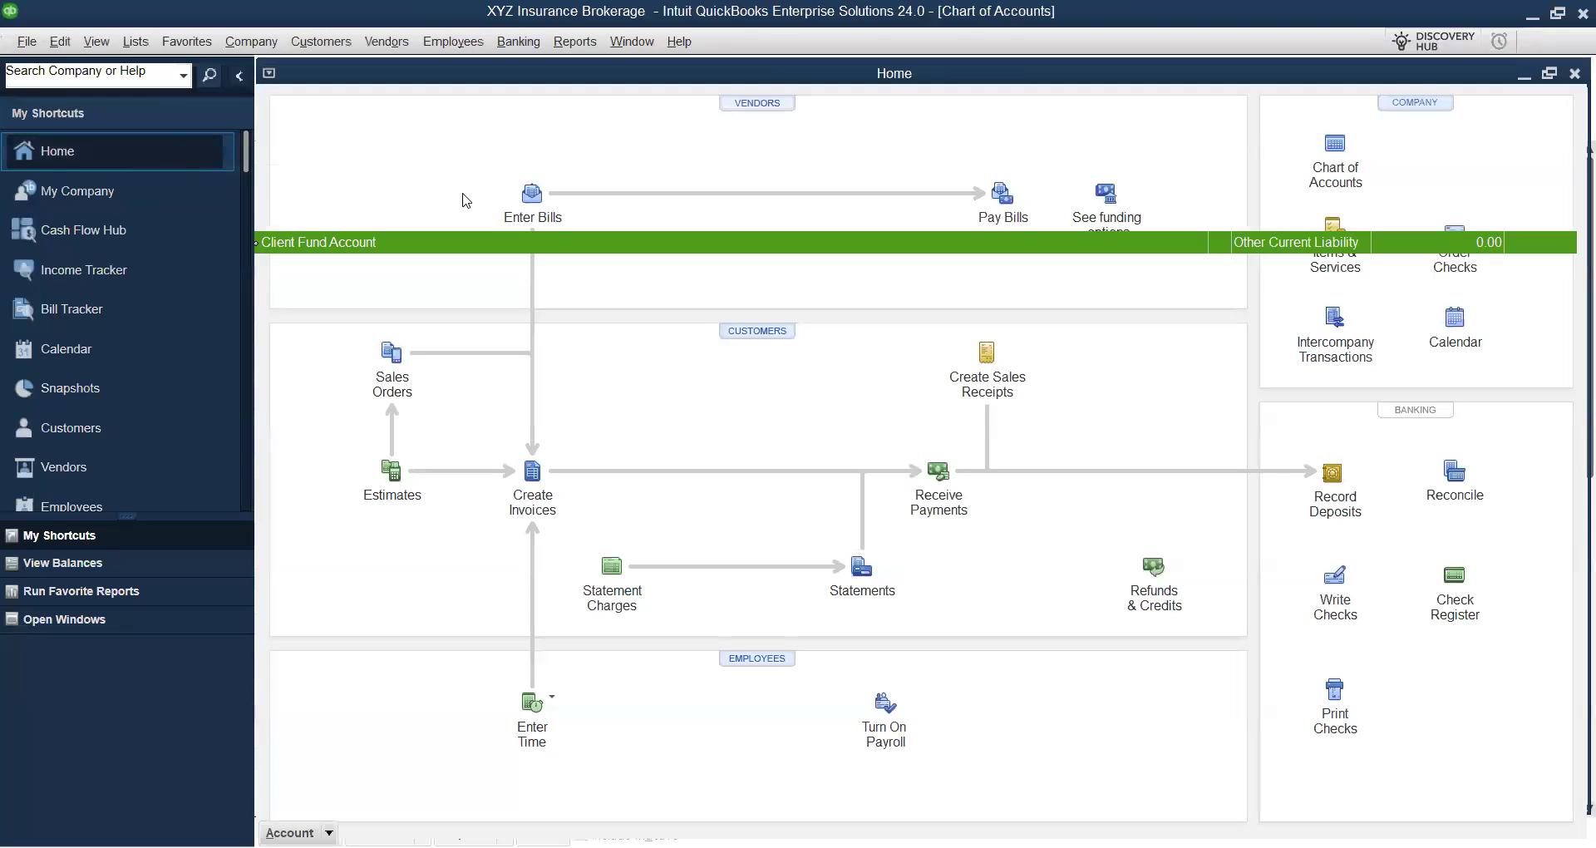
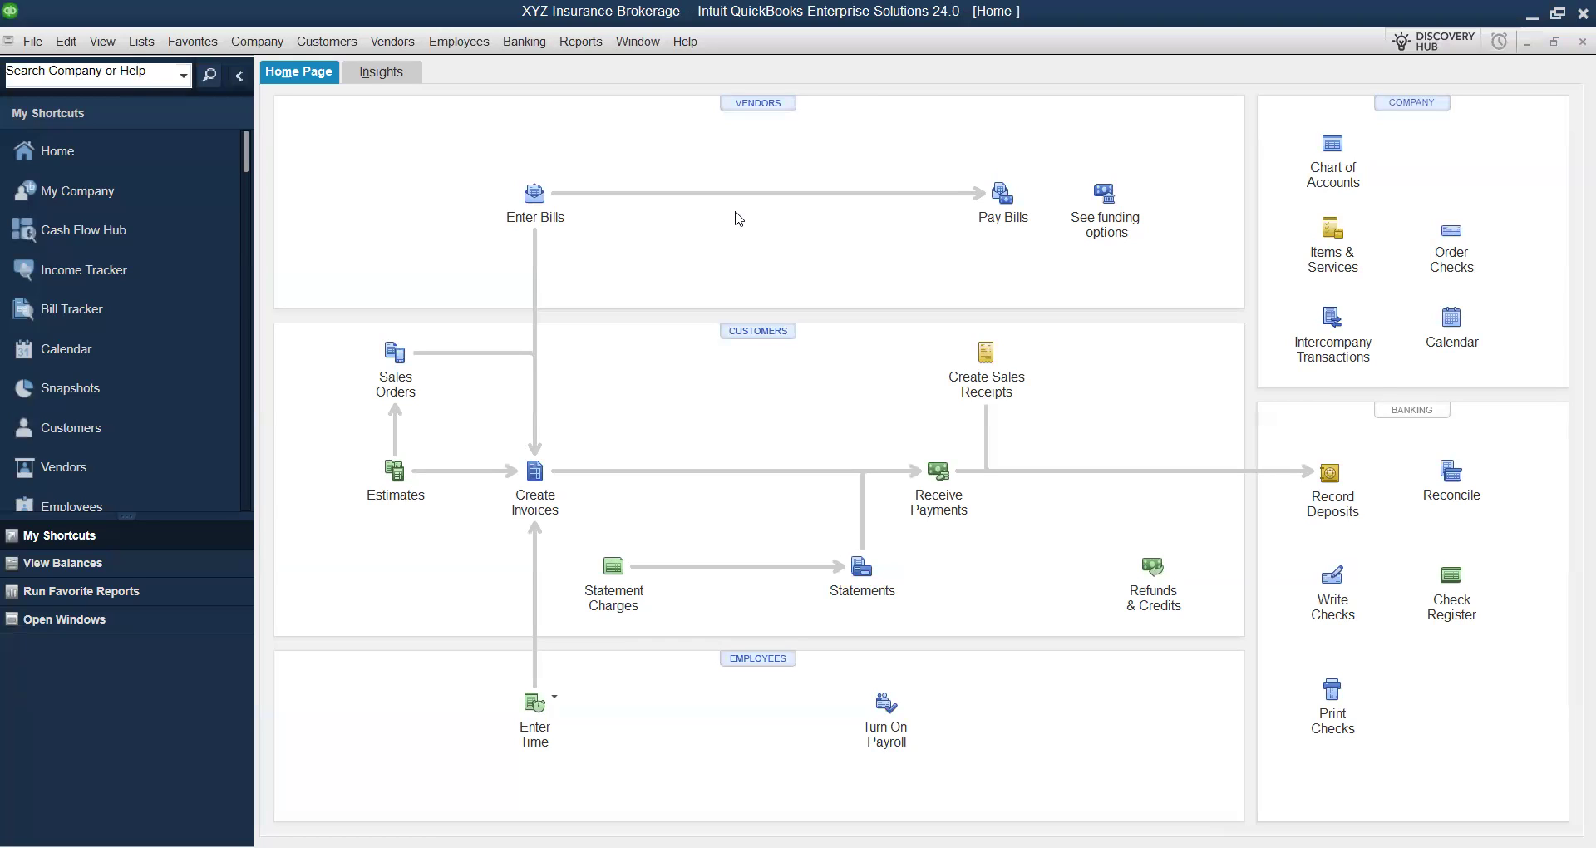
# Open Record Deposits, switch the deposit account from GTCo to Zenith Bank, and enter memo 'Being Premium Paid'
pyautogui.click(1331, 475)
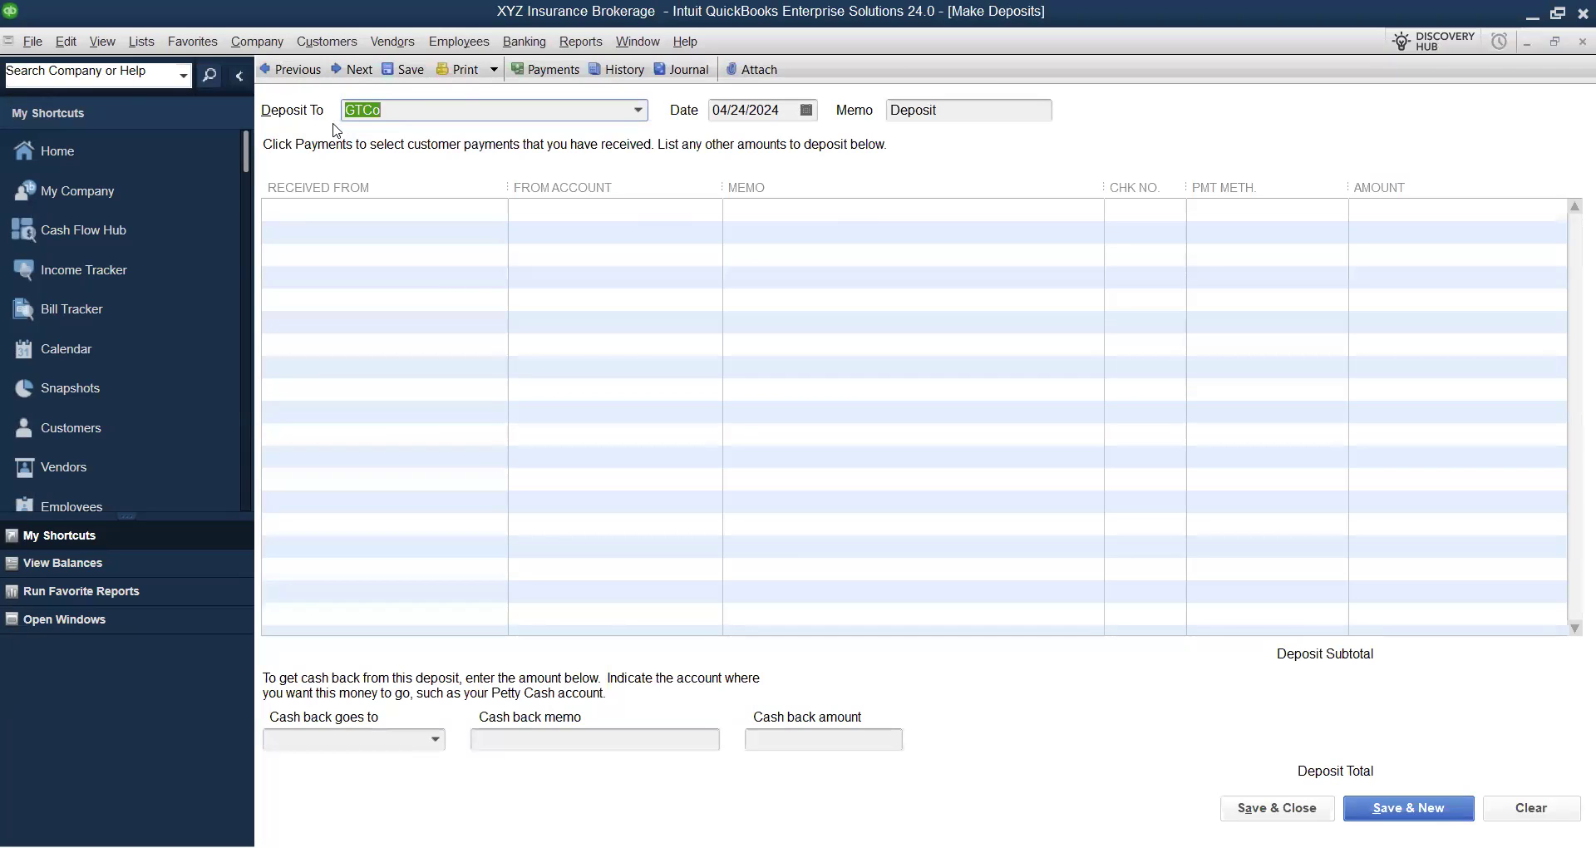
pyautogui.click(637, 111)
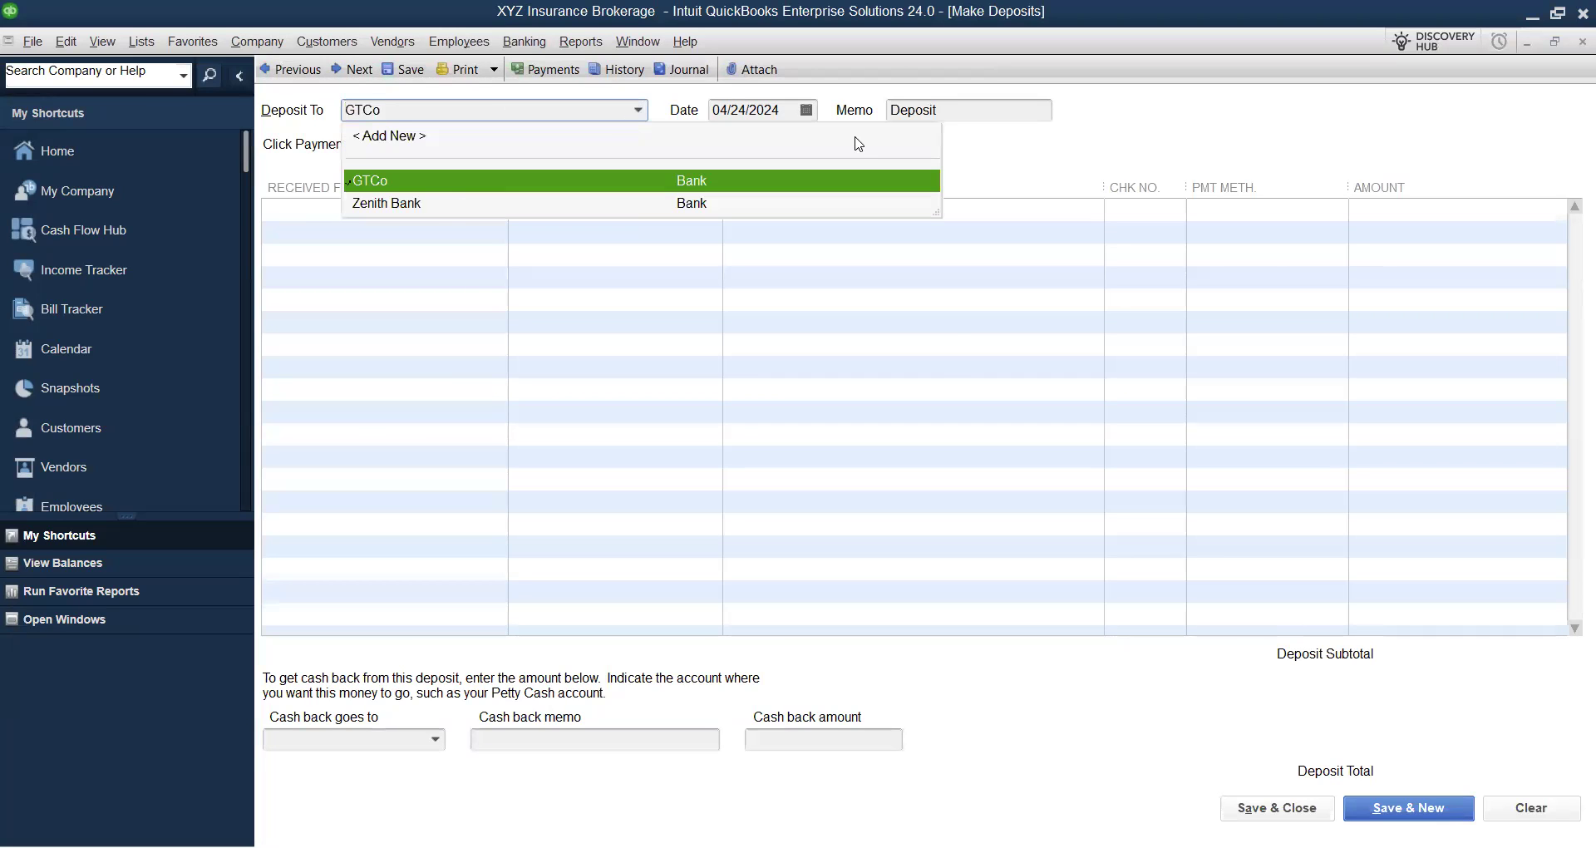
pyautogui.press('Down')
pyautogui.press('Return')
pyautogui.press('Return')
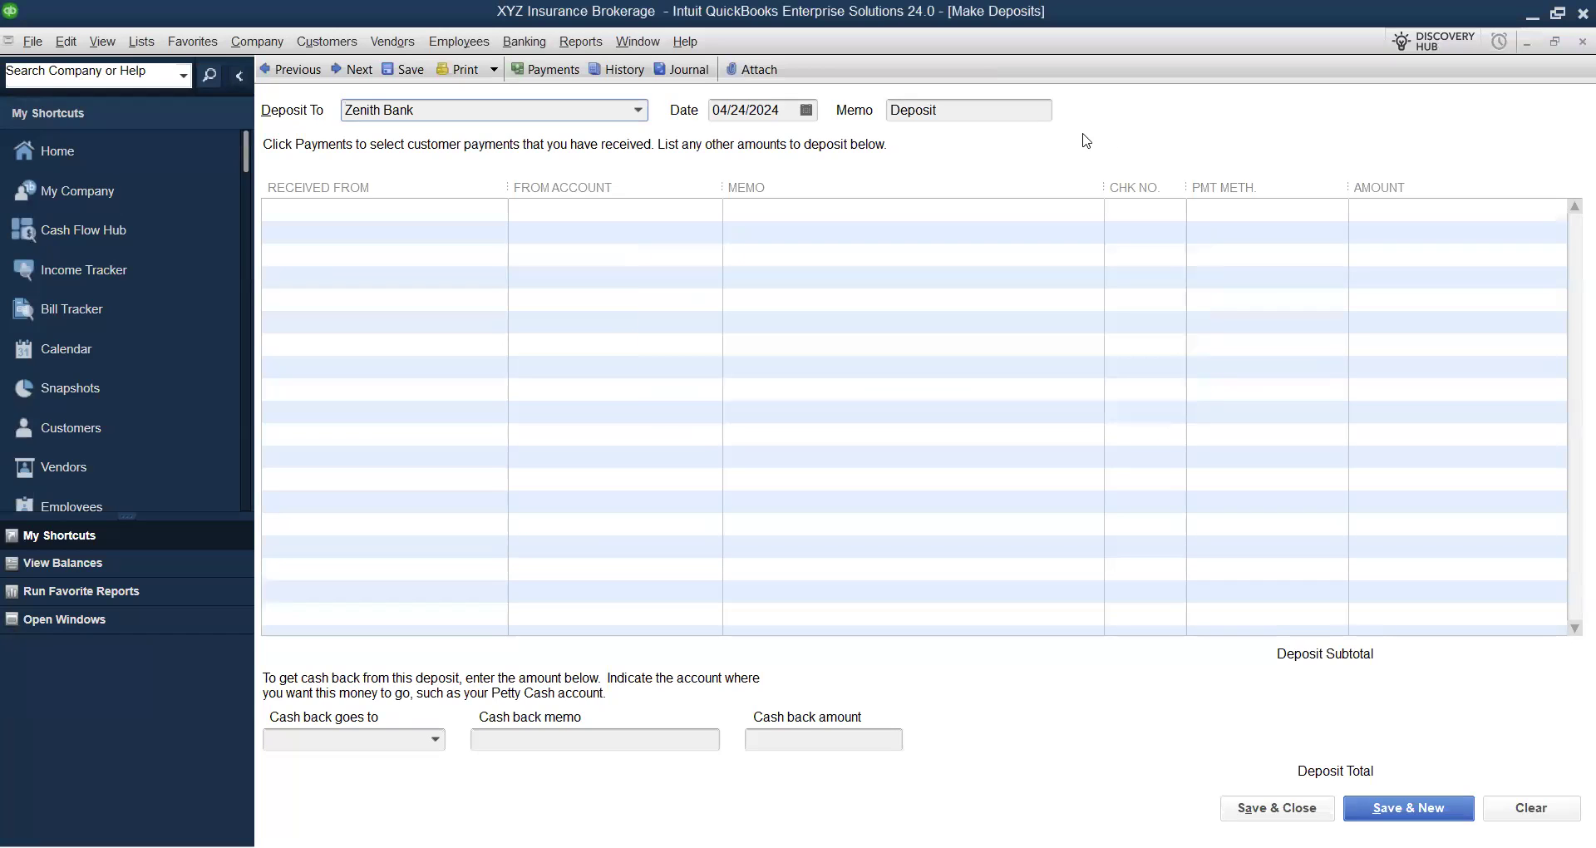
pyautogui.moveTo(948, 111); pyautogui.dragTo(866, 118)
pyautogui.write('B')
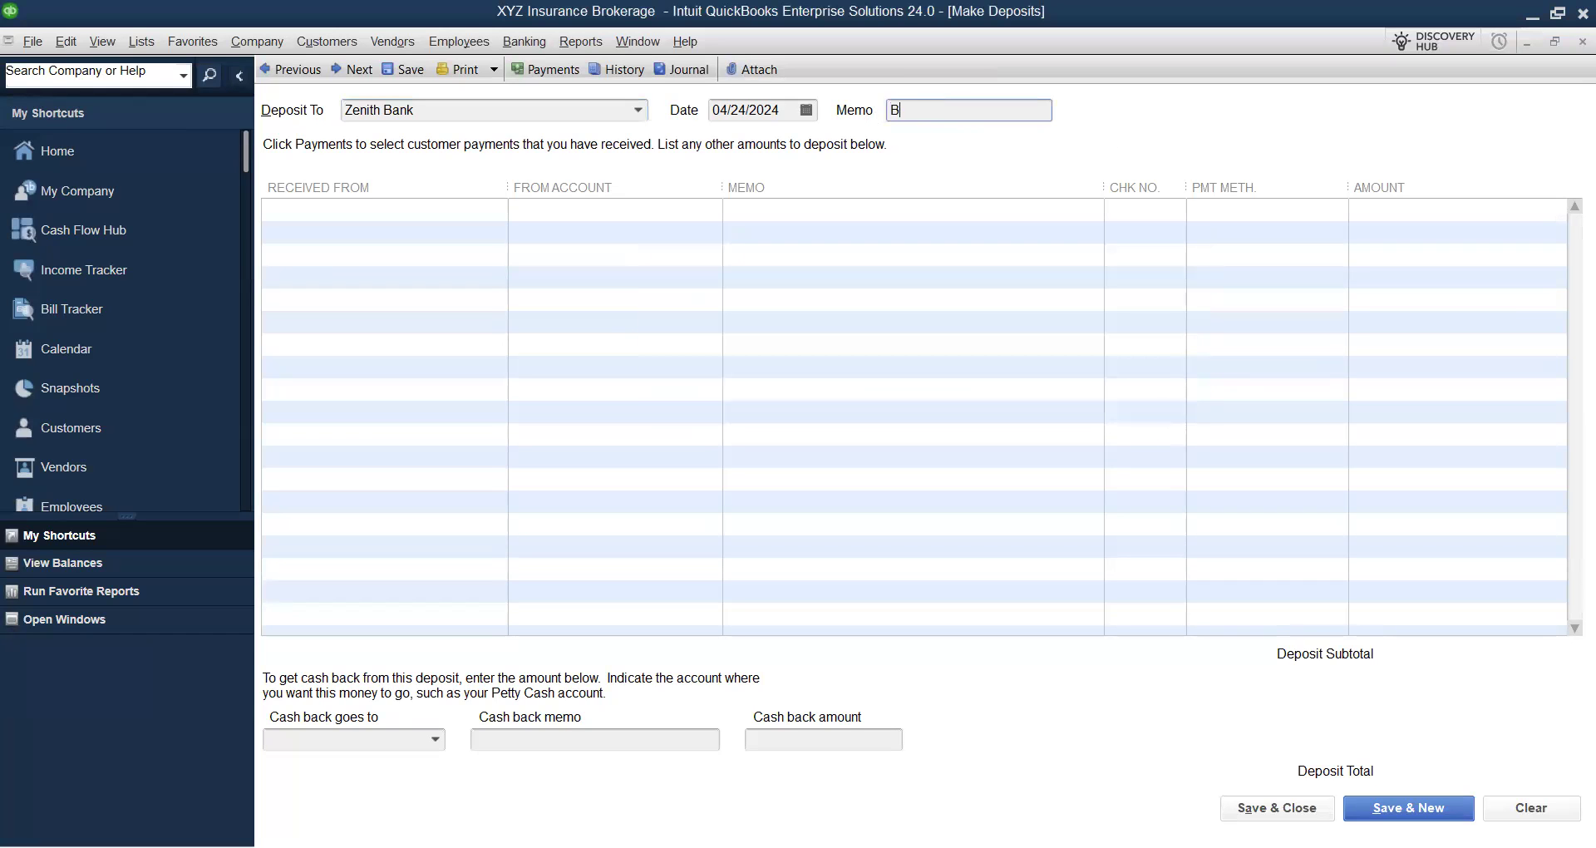
pyautogui.write('eing Premium Paid')
pyautogui.click(500, 213)
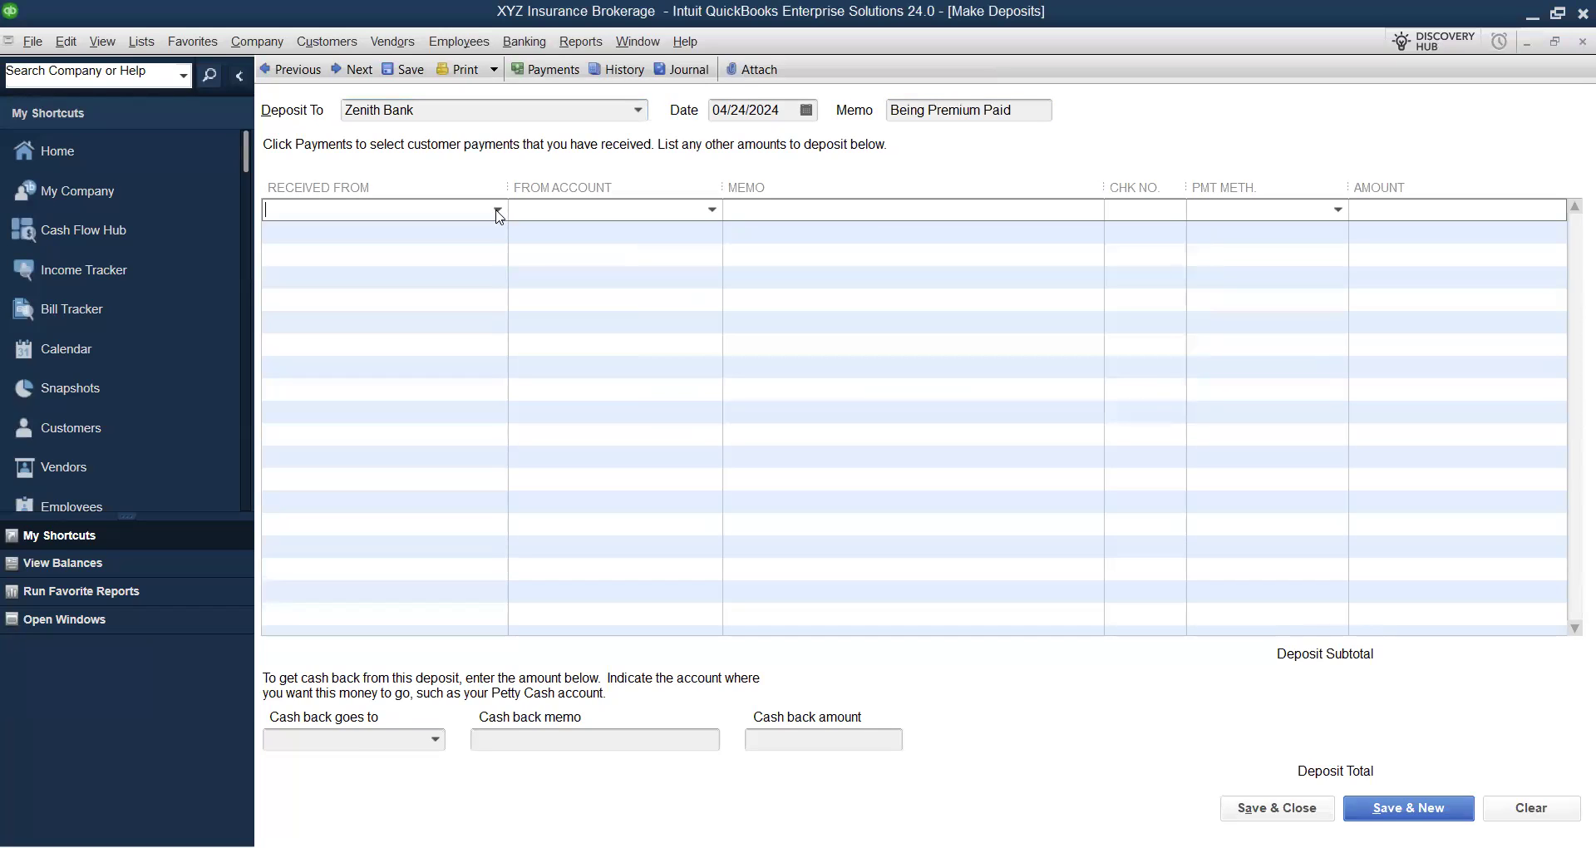
# Set the first line to Dangote Limited from Client Fund Account with memo 'Being Premiuim Paid'
pyautogui.click(498, 211)
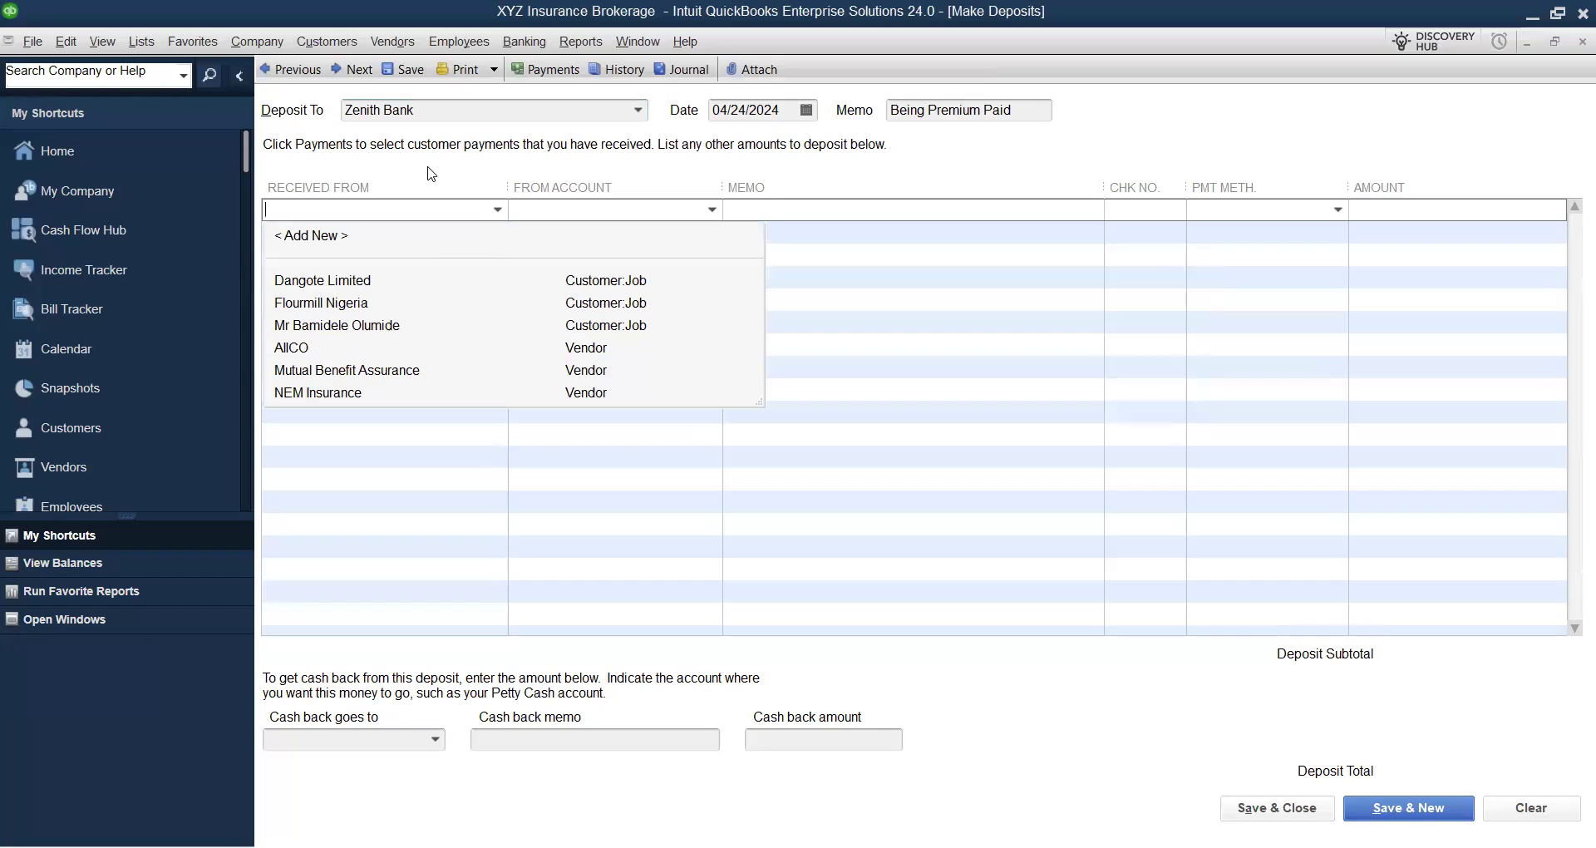
pyautogui.click(315, 281)
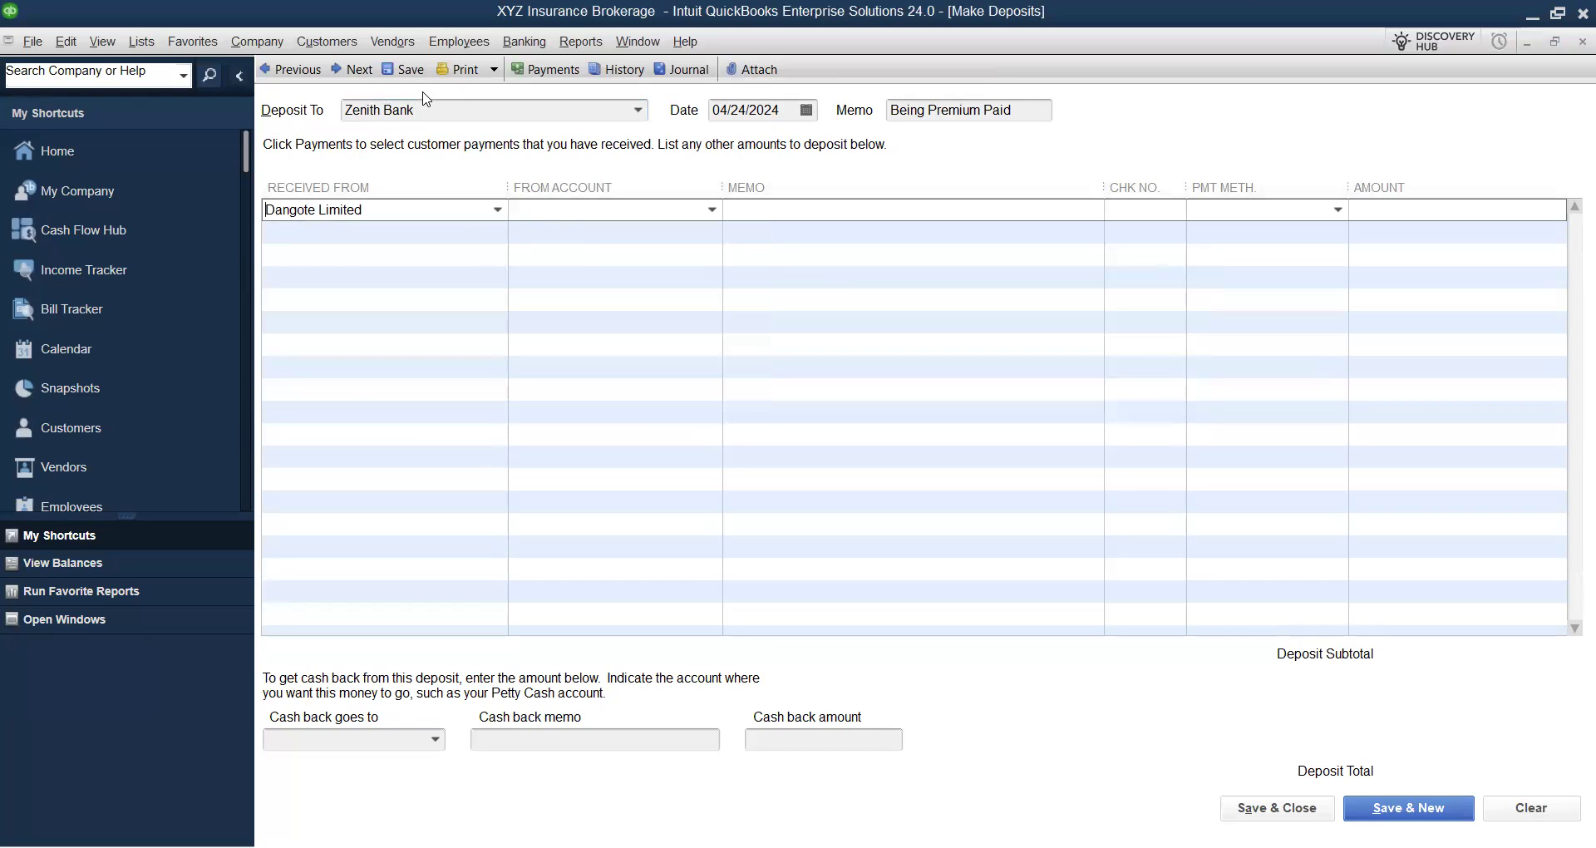
pyautogui.click(711, 212)
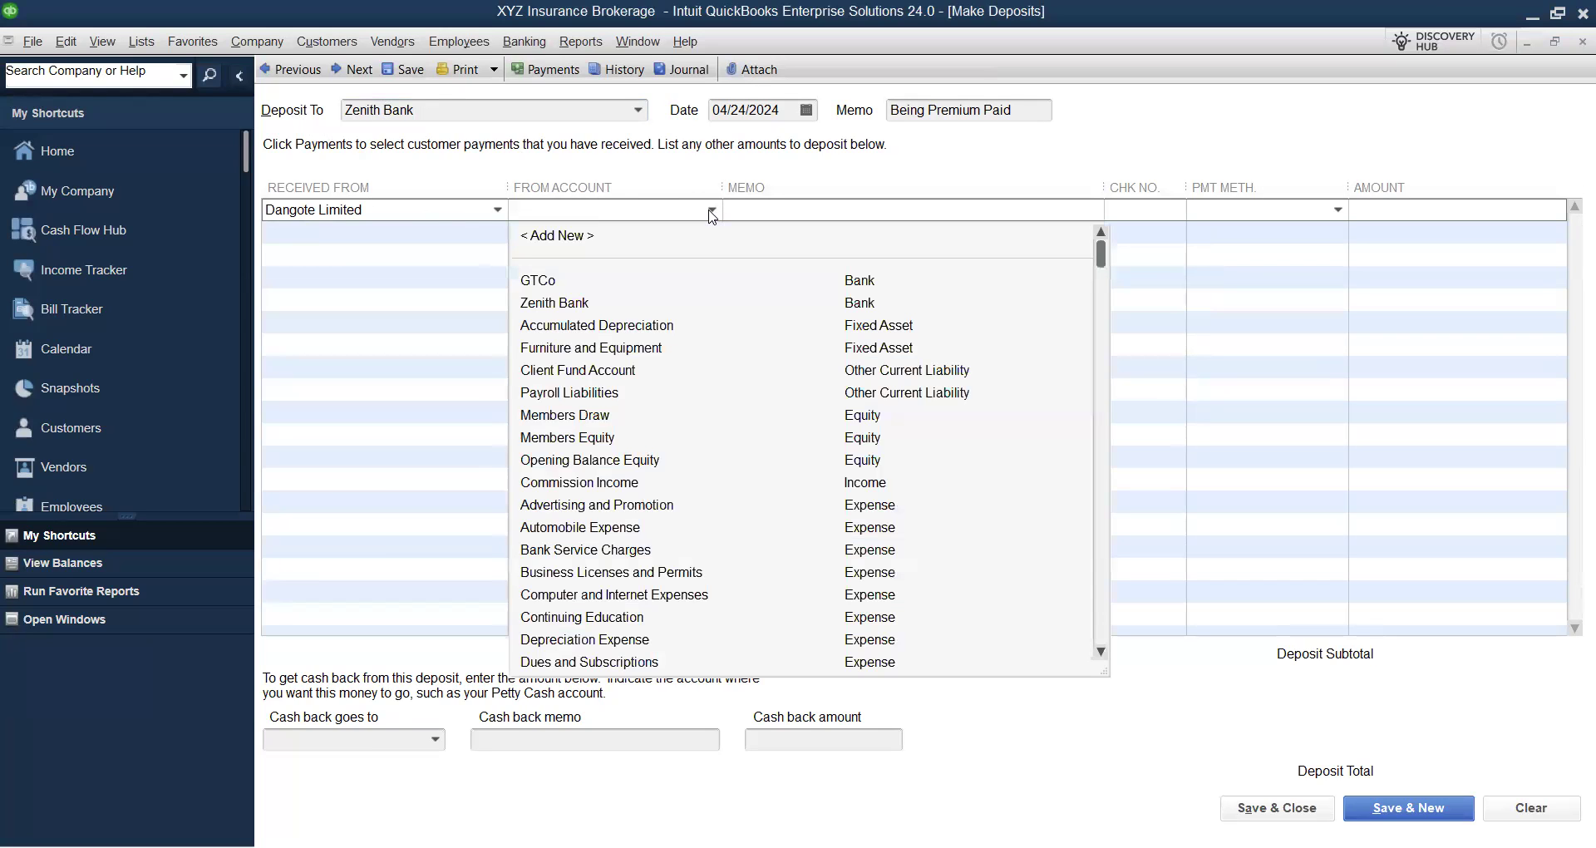
pyautogui.click(588, 378)
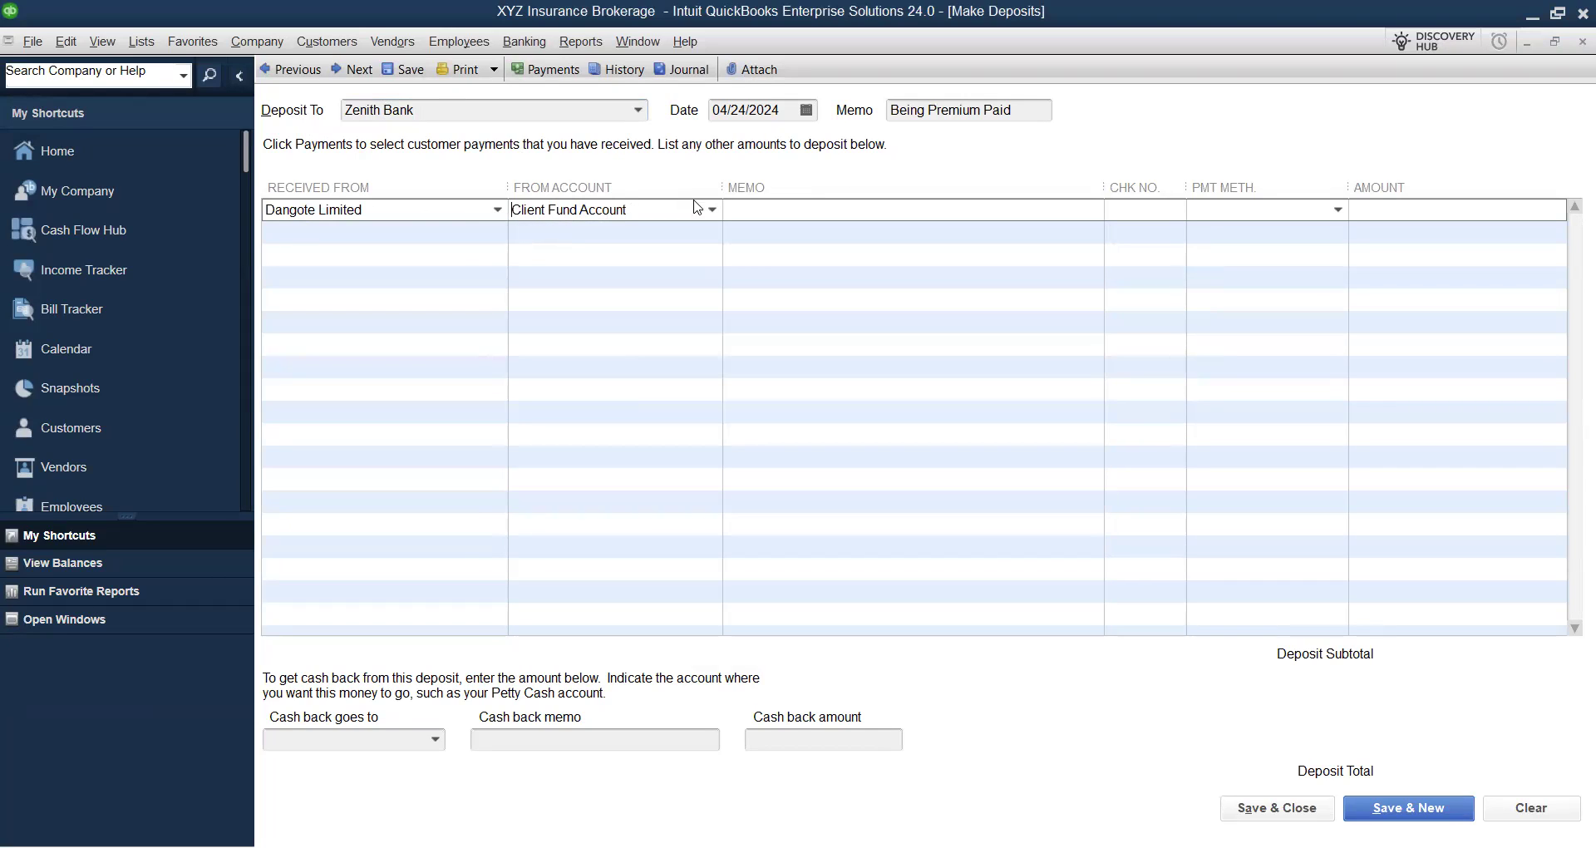
pyautogui.click(773, 209)
pyautogui.write('Being Premiuim Paid')
pyautogui.click(254, 43)
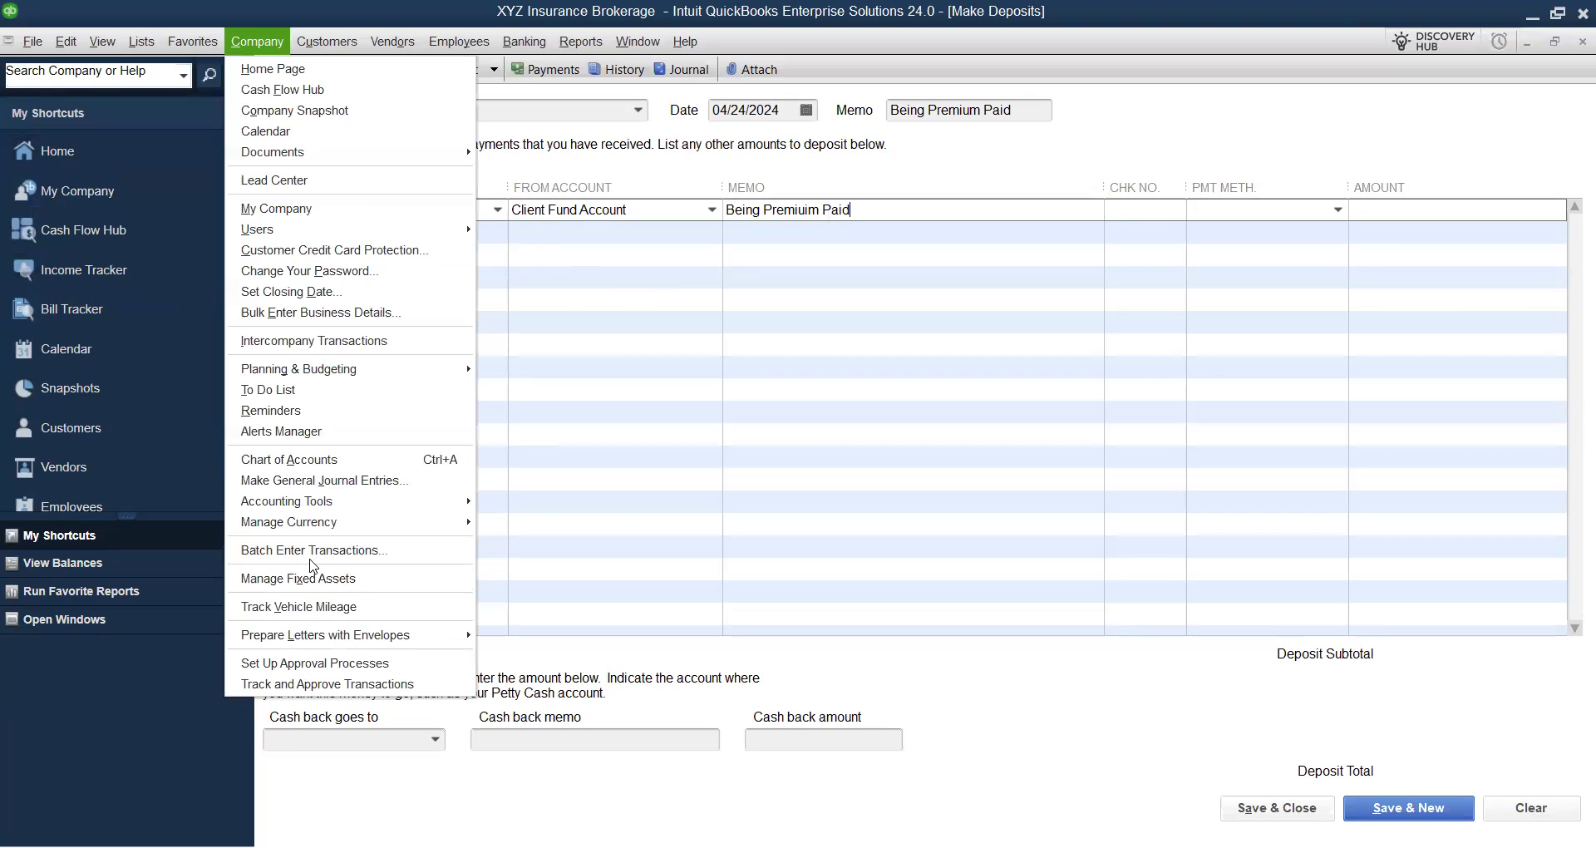
pyautogui.click(314, 552)
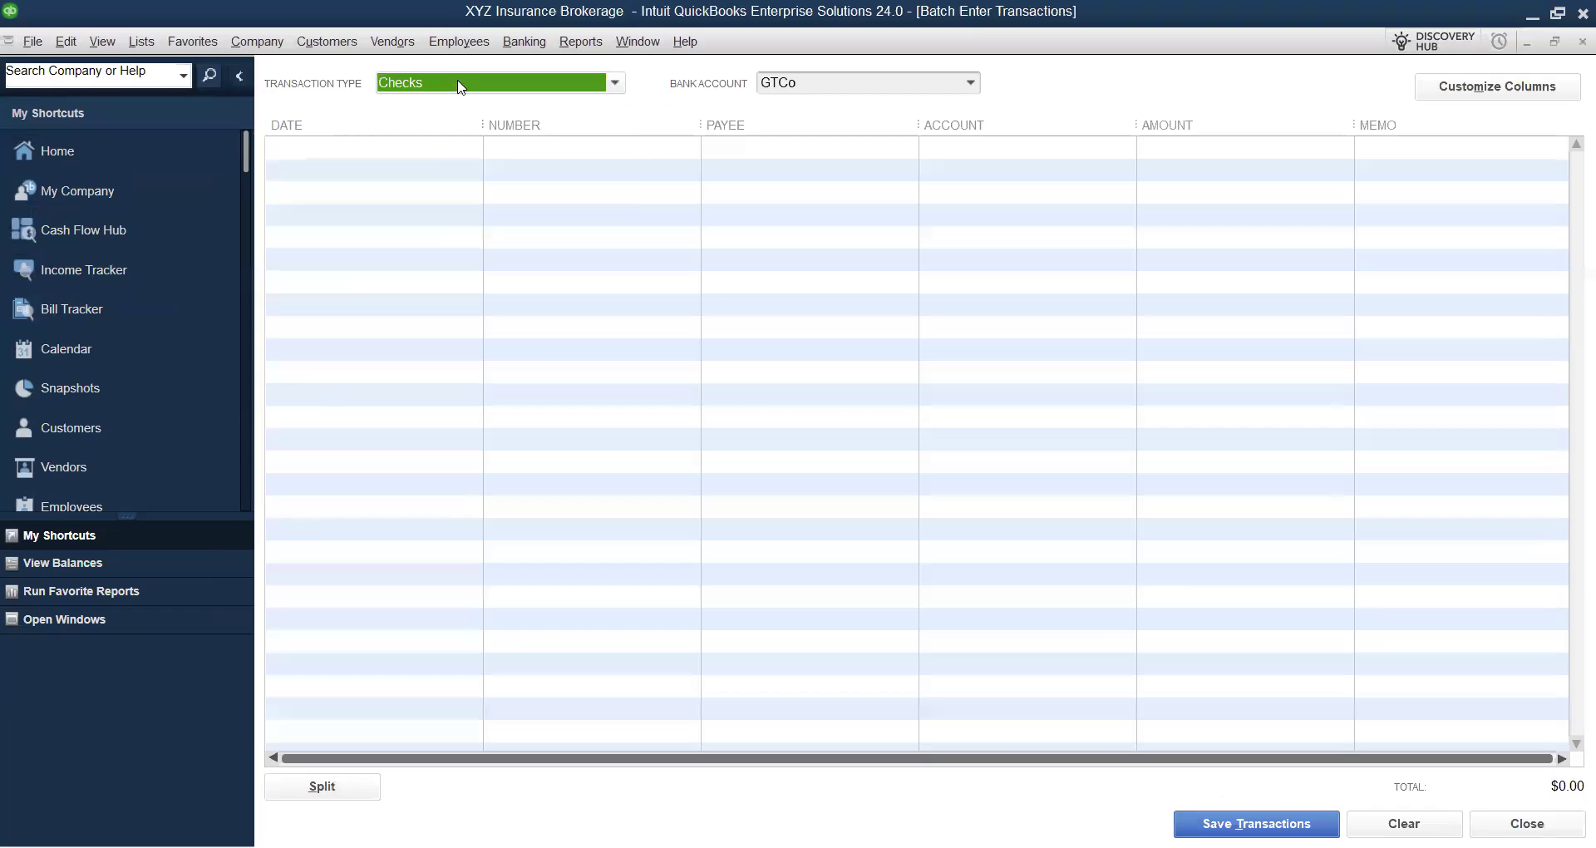
pyautogui.click(461, 86)
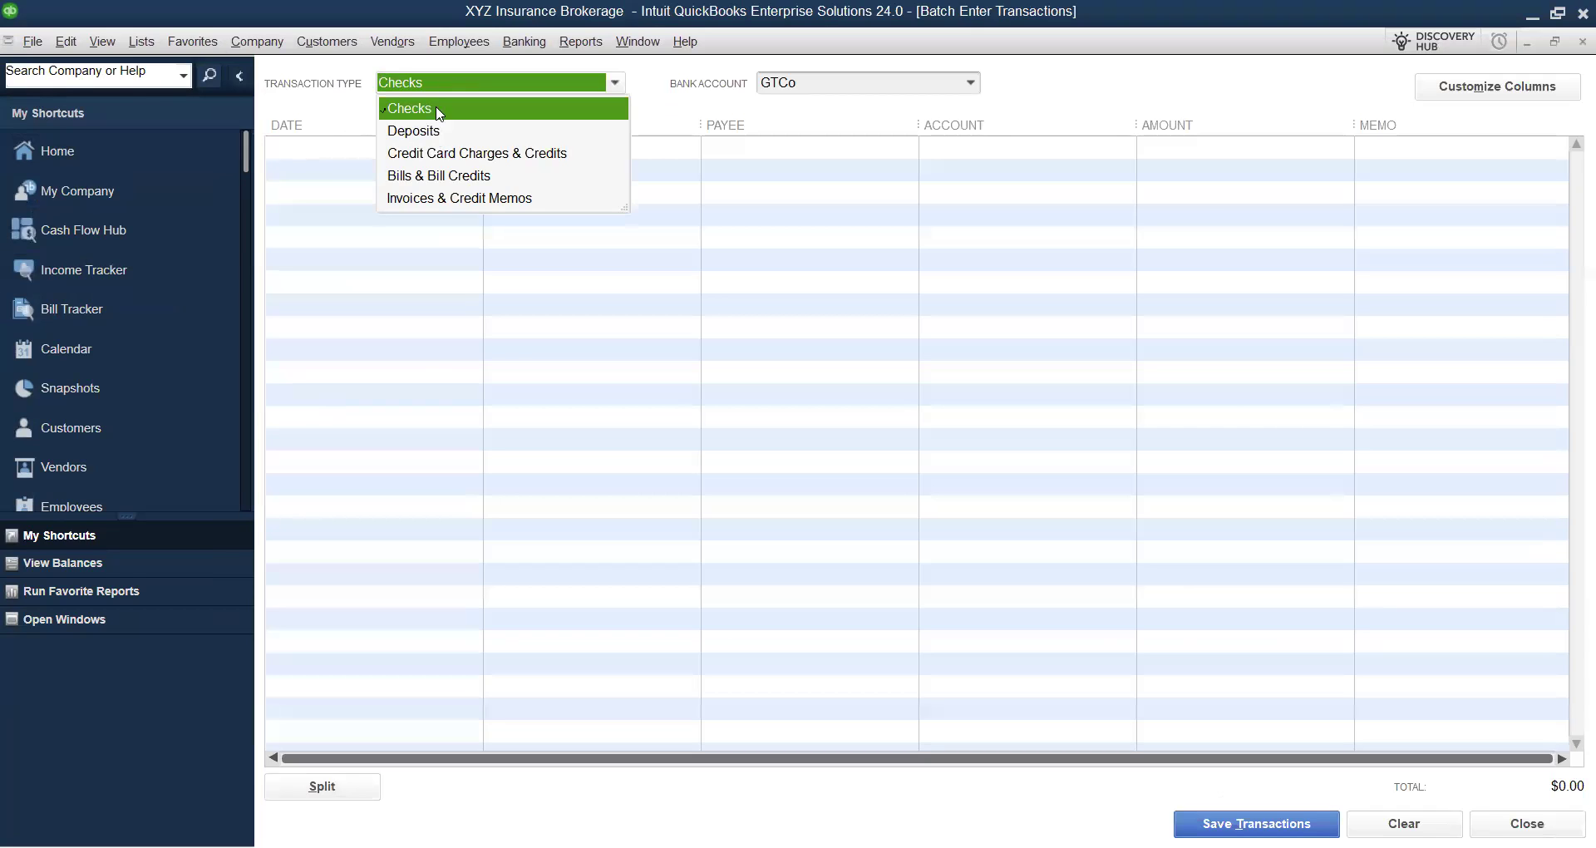
pyautogui.click(437, 133)
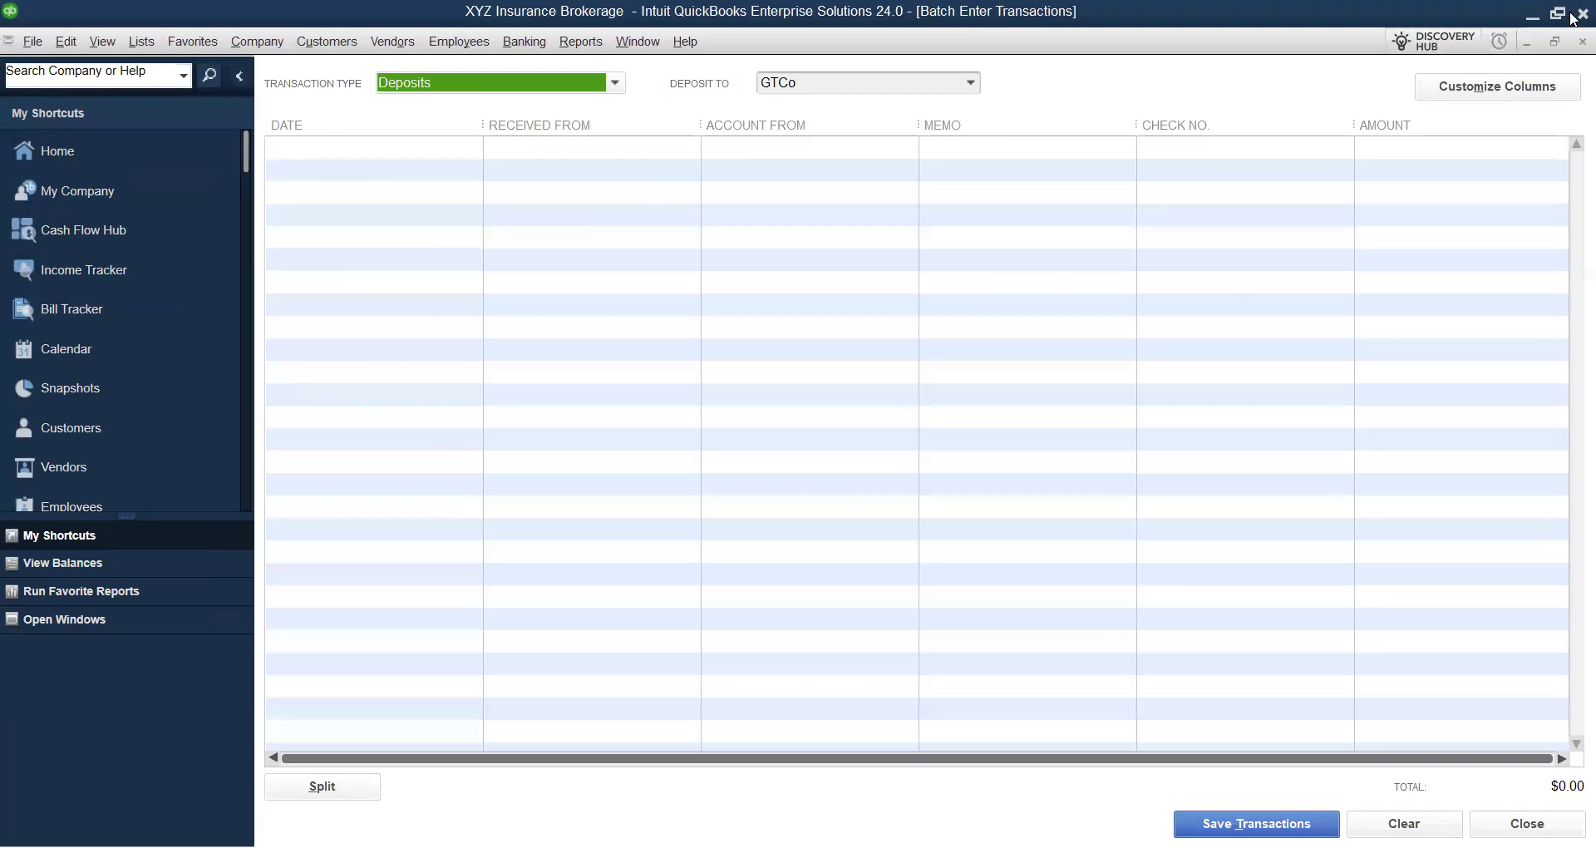
pyautogui.click(1581, 42)
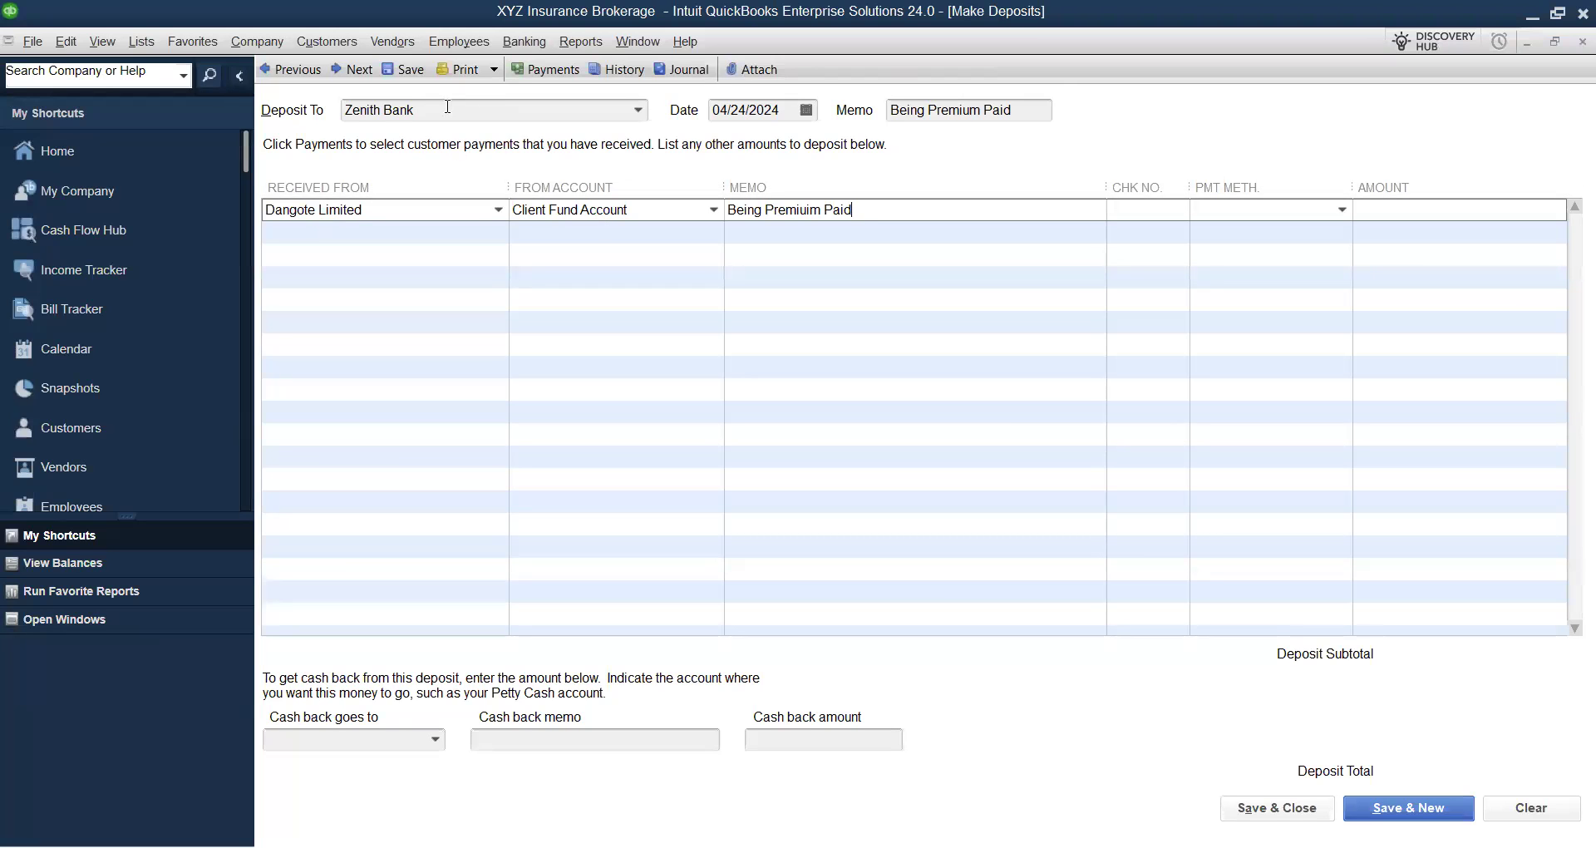
# Enter 100,000,000 as the Dangote line amount and save the Zenith Bank deposit
pyautogui.click(1008, 209)
pyautogui.click(1394, 214)
pyautogui.write('100000000')
pyautogui.click(1002, 213)
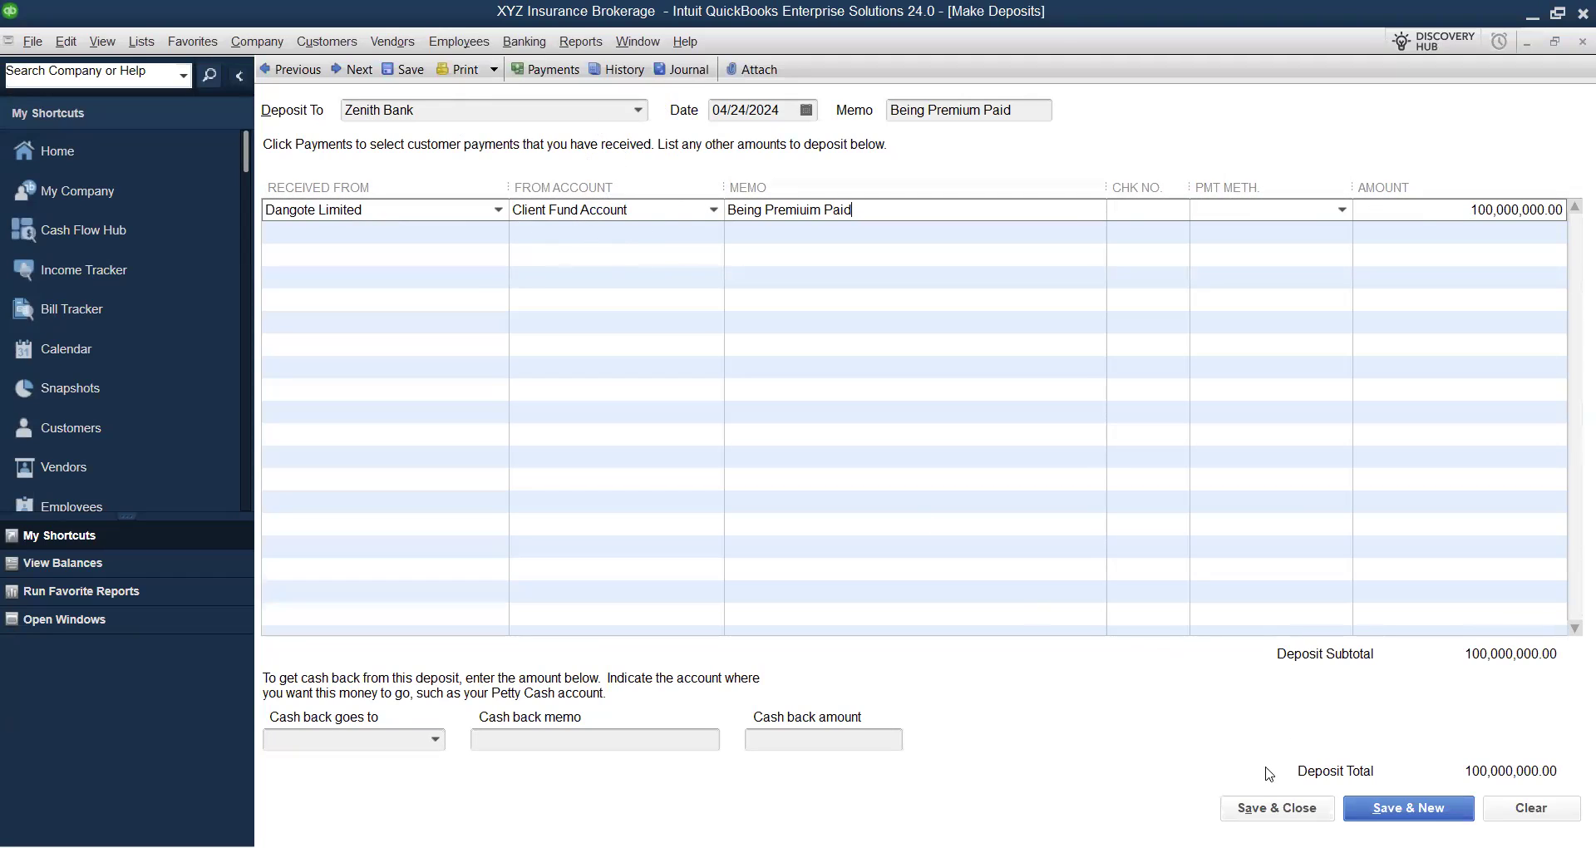
pyautogui.click(1257, 808)
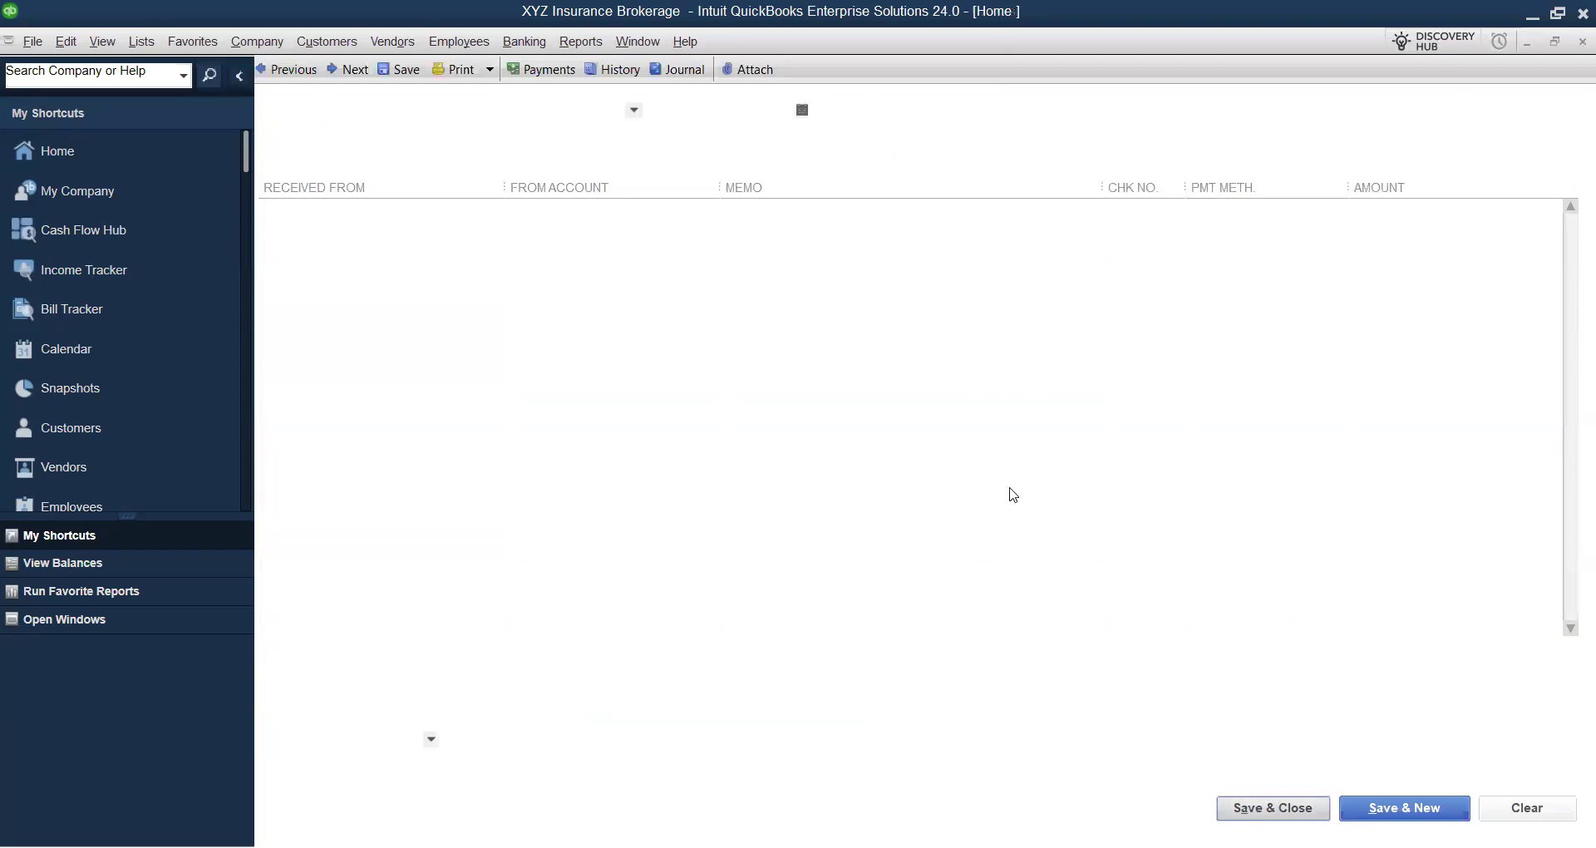
# Open the standard Balance Sheet report, then the Profit & Loss Standard report
pyautogui.click(578, 52)
pyautogui.moveTo(663, 285)
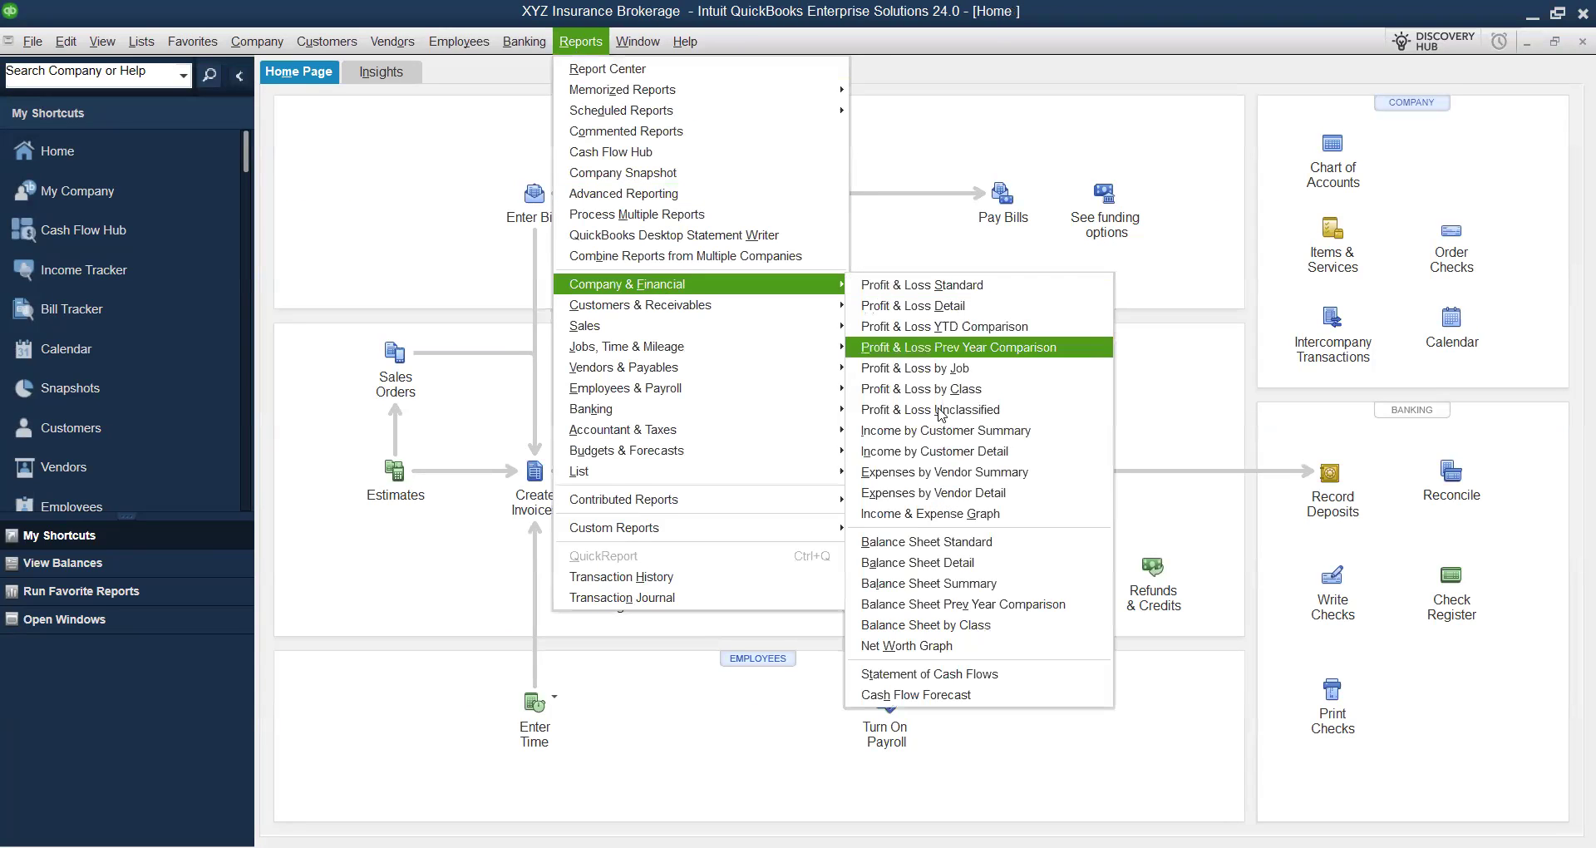
pyautogui.click(939, 544)
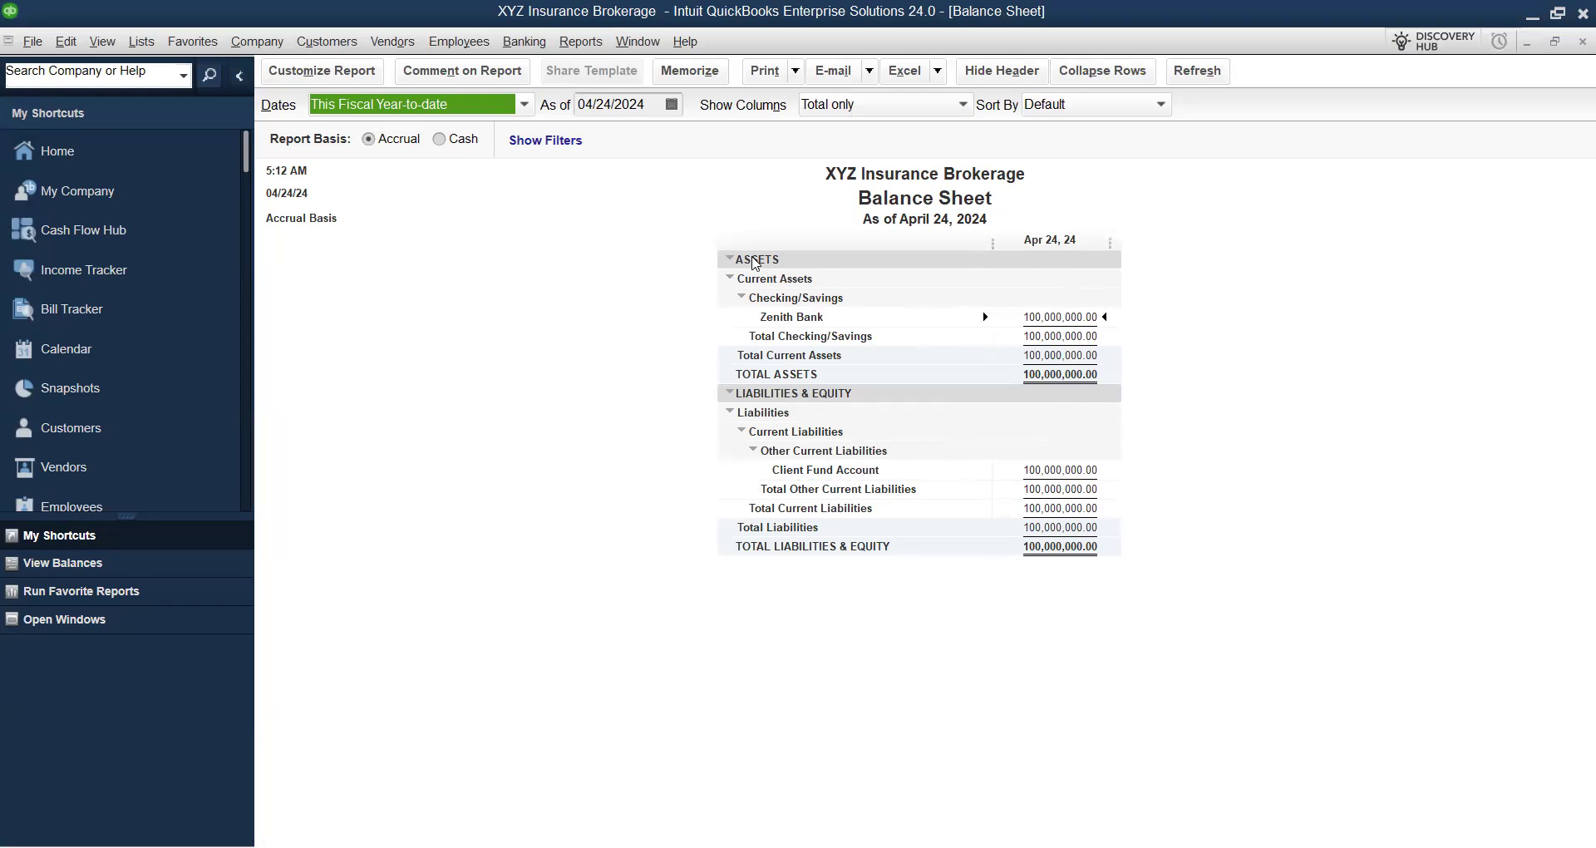
pyautogui.click(587, 47)
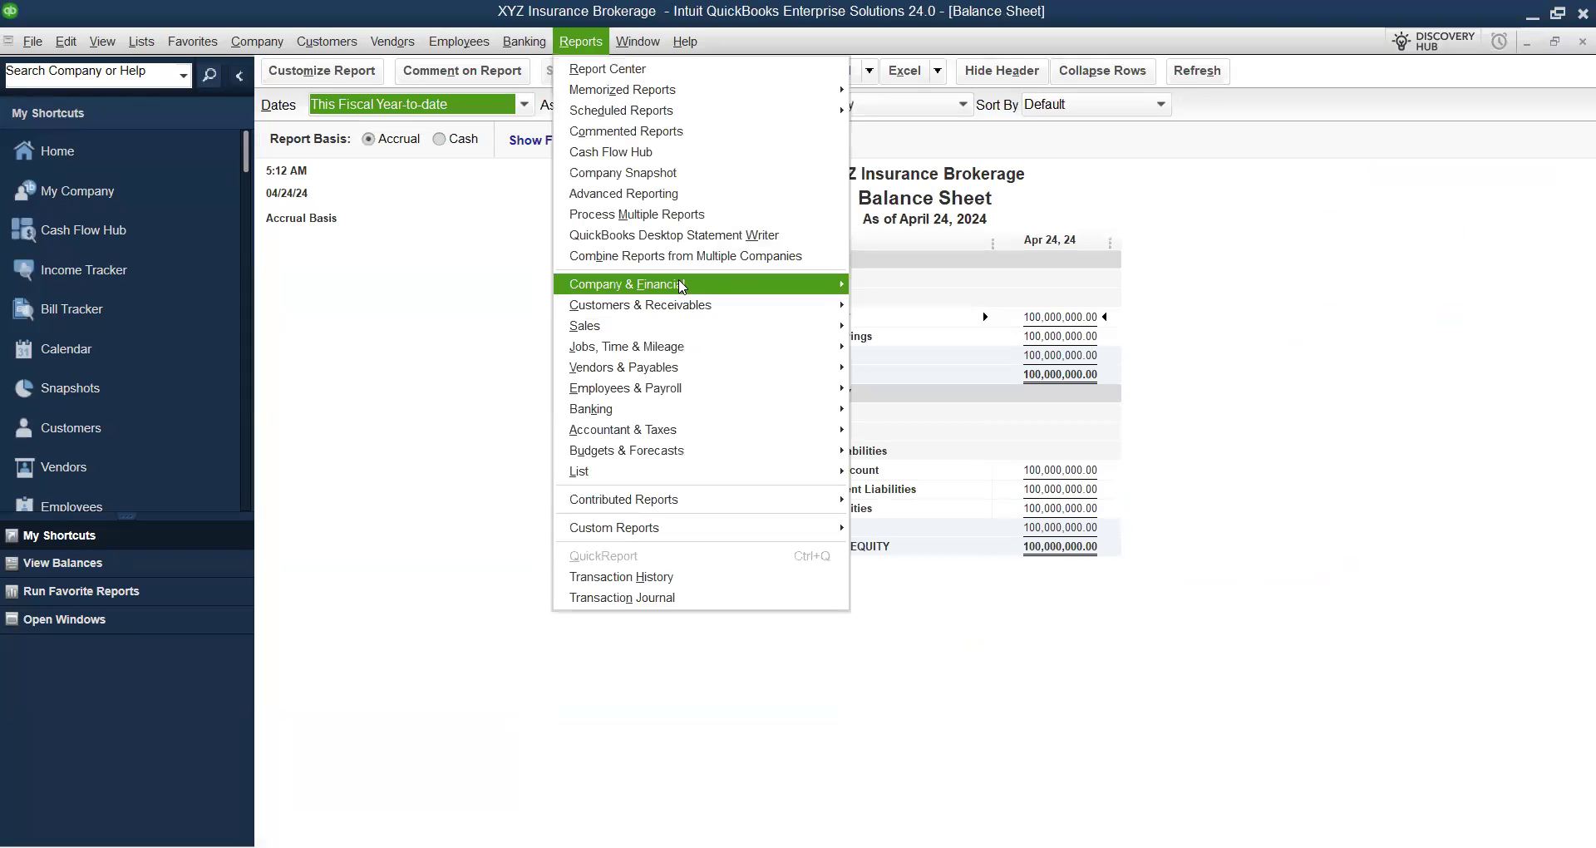
pyautogui.click(898, 285)
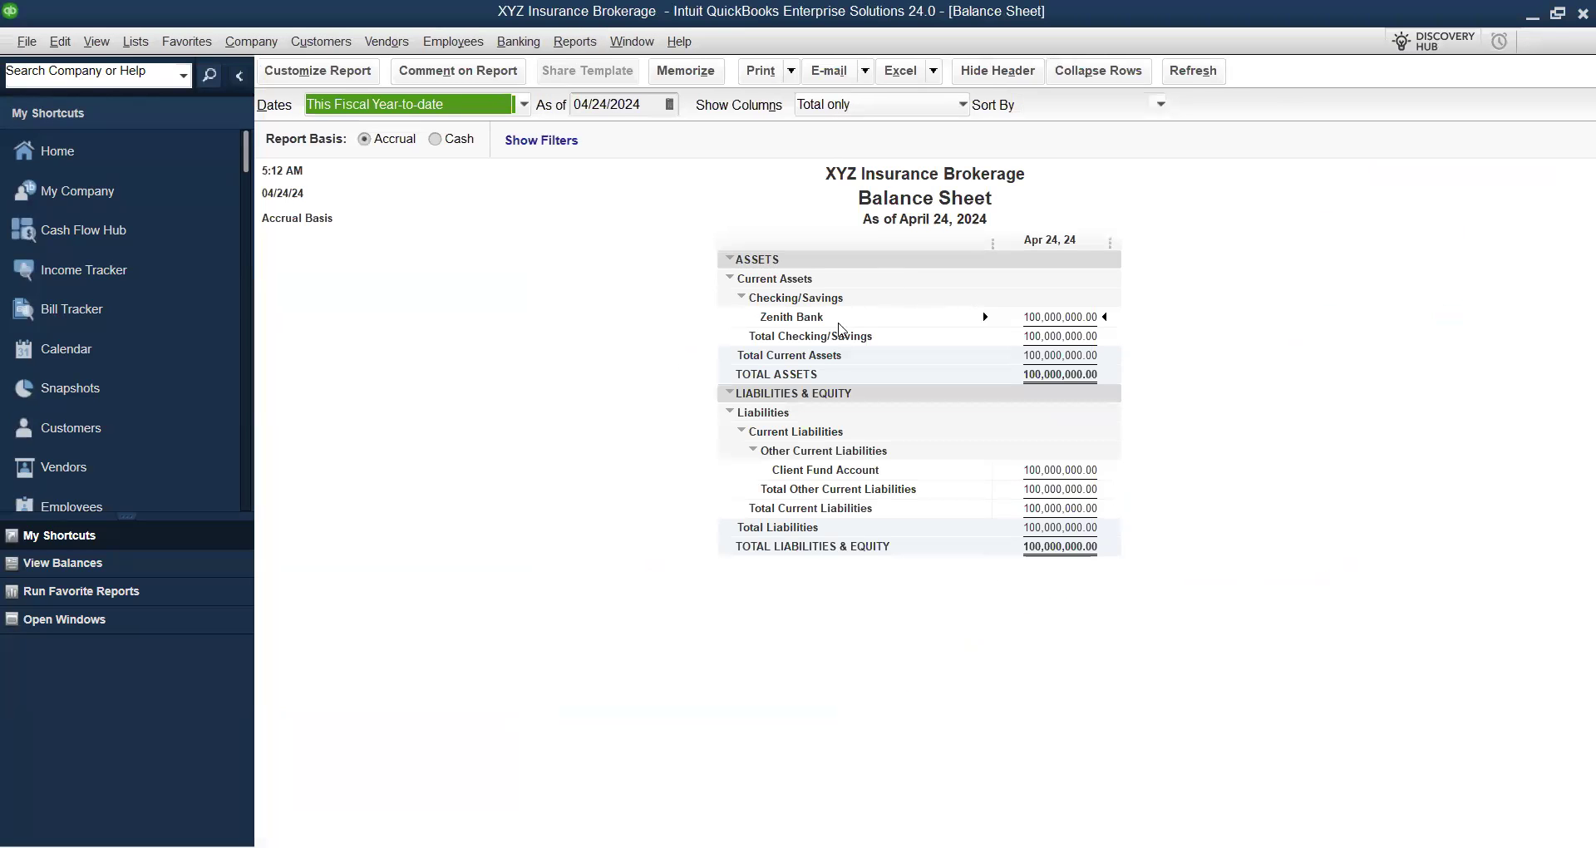
# Show the Profit & Loss for All dates, then close it without memorizing
pyautogui.click(426, 115)
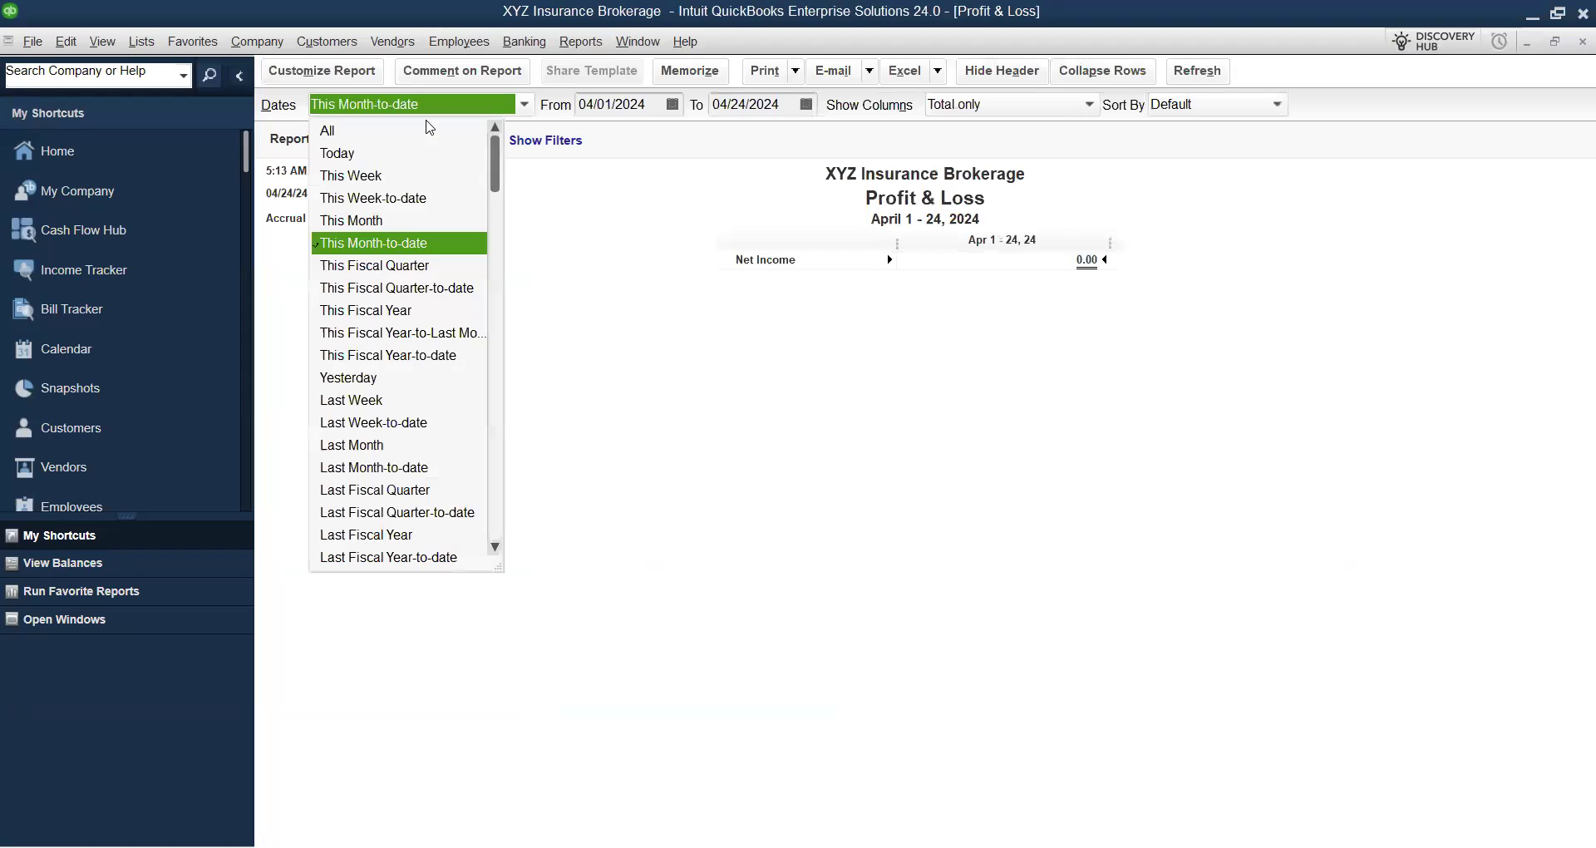
pyautogui.press('Home')
pyautogui.press('Return')
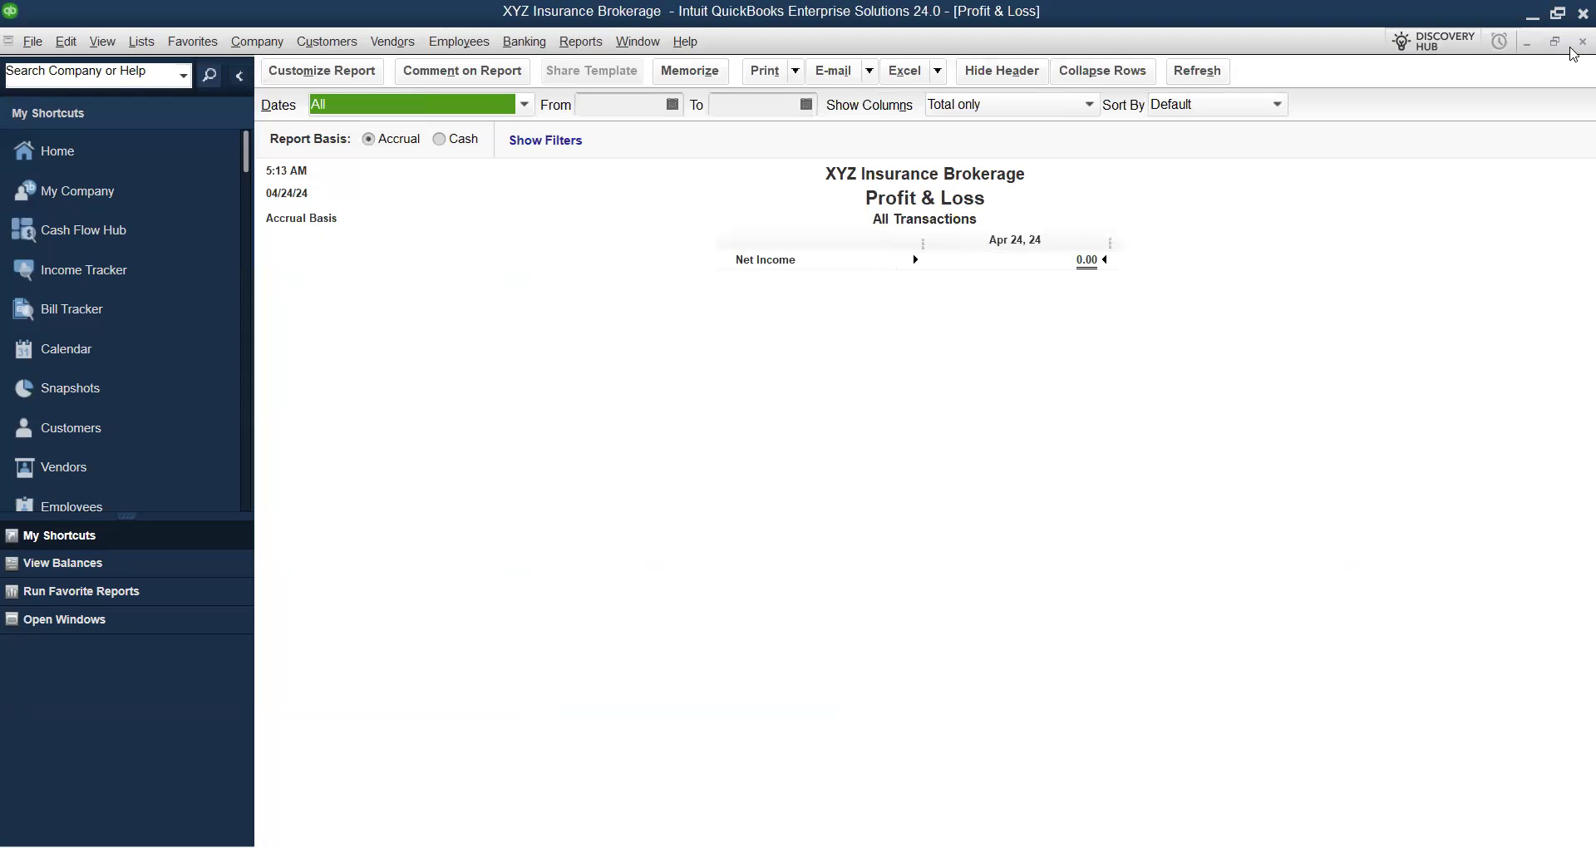
pyautogui.click(1581, 41)
pyautogui.click(956, 391)
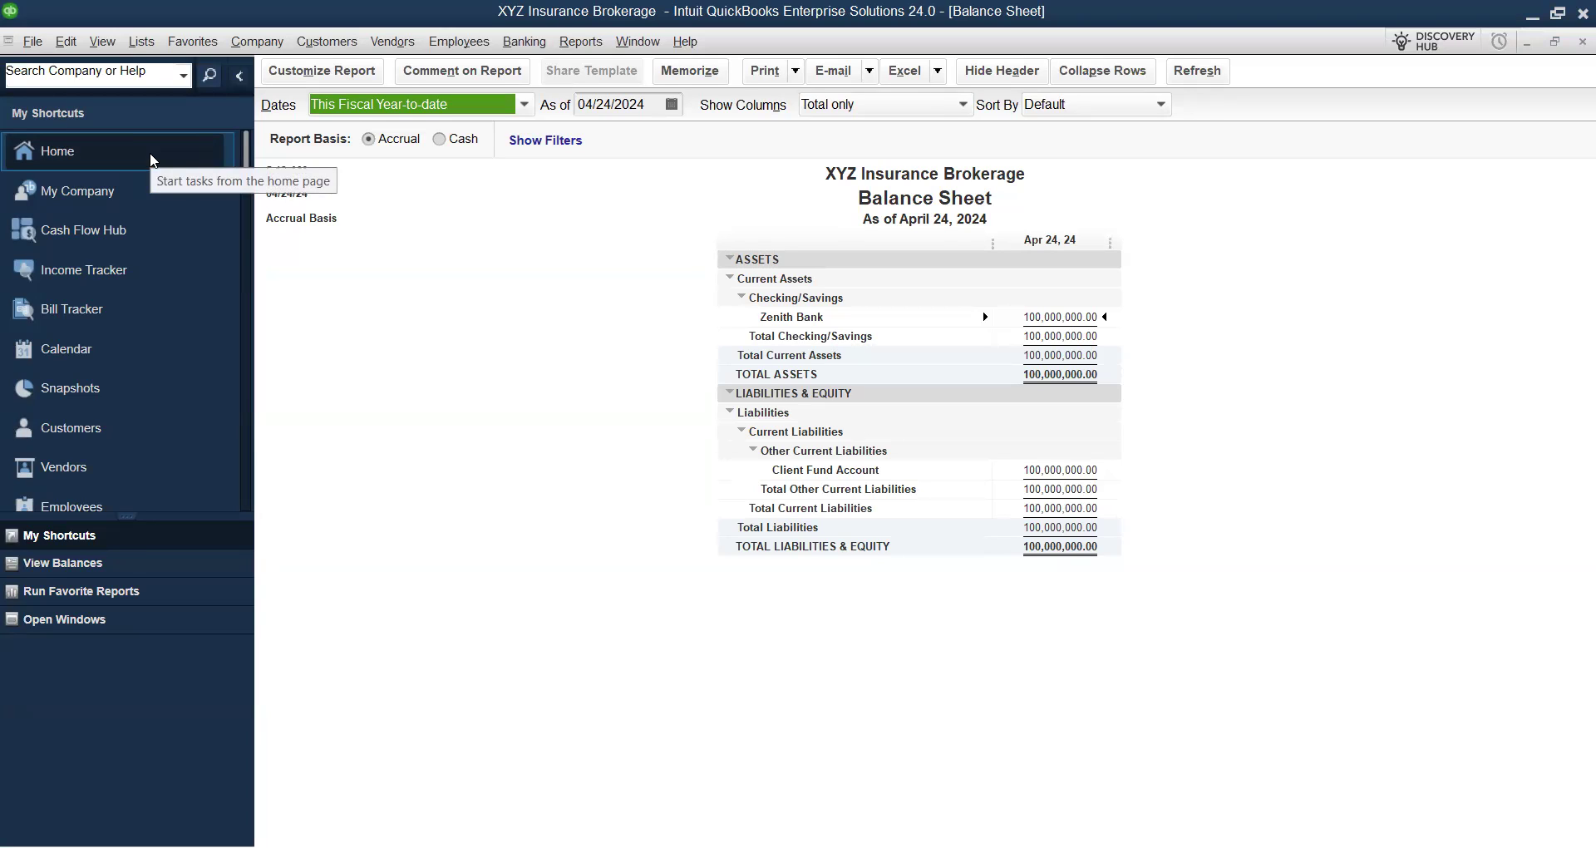
# From the Home page, open Enter Bills and select AIICO as the vendor
pyautogui.click(152, 158)
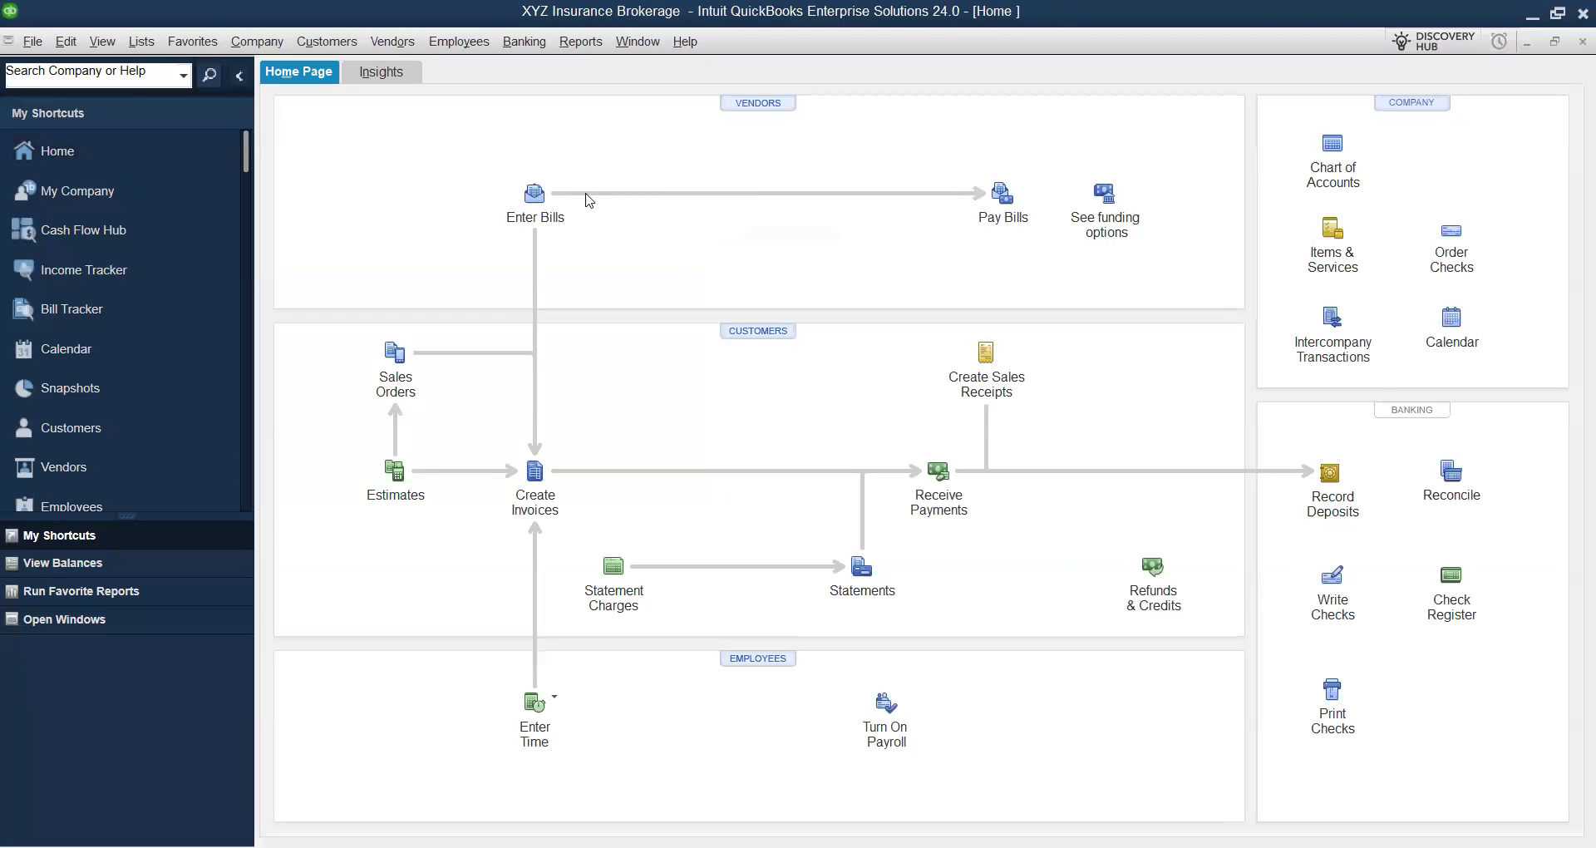
pyautogui.click(535, 194)
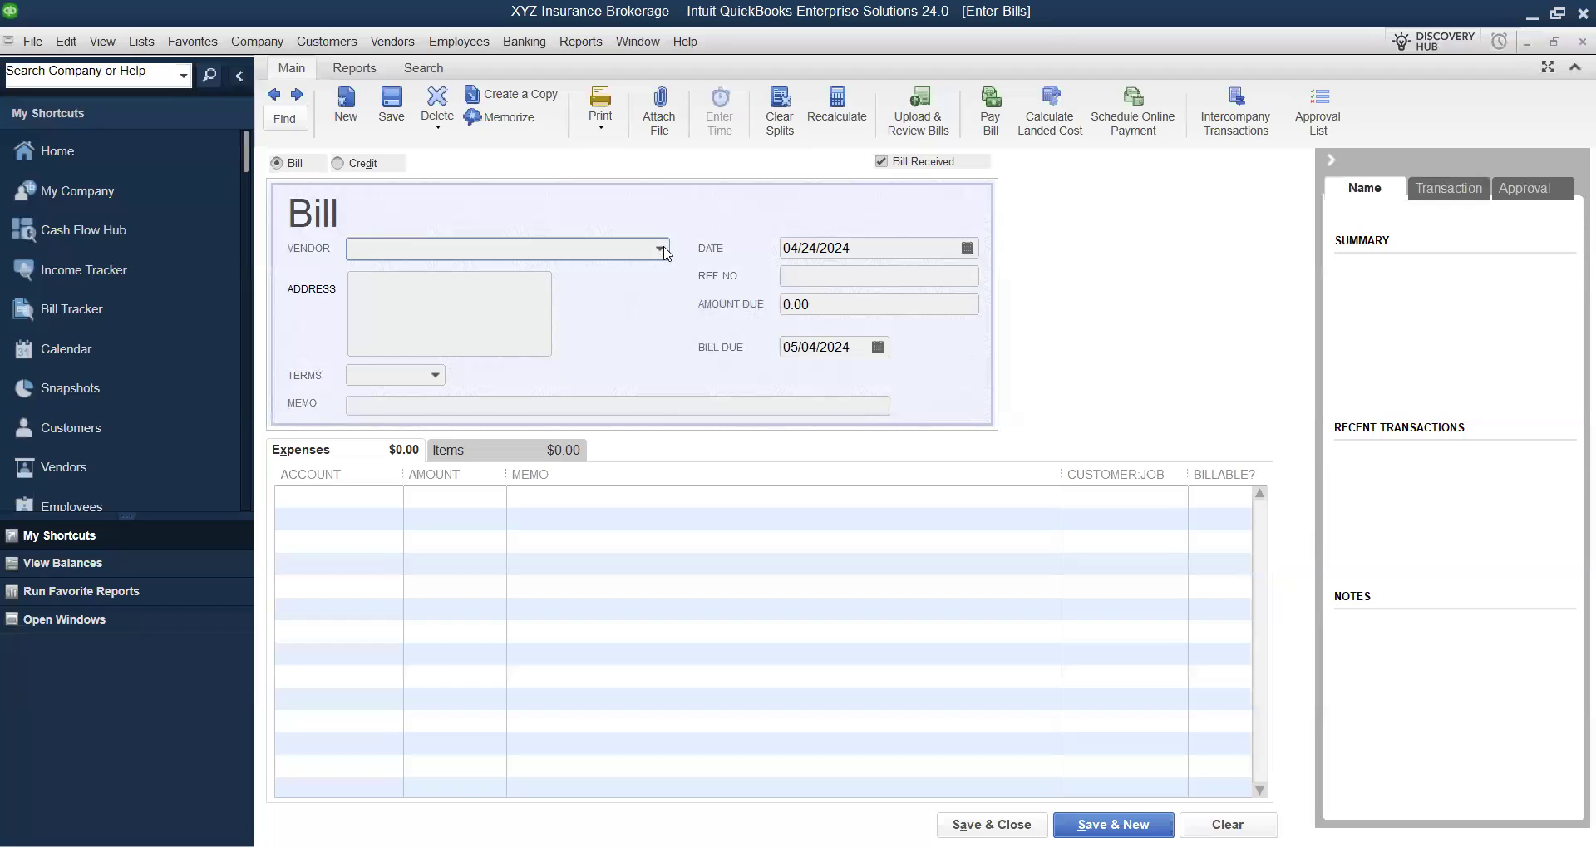
pyautogui.click(663, 249)
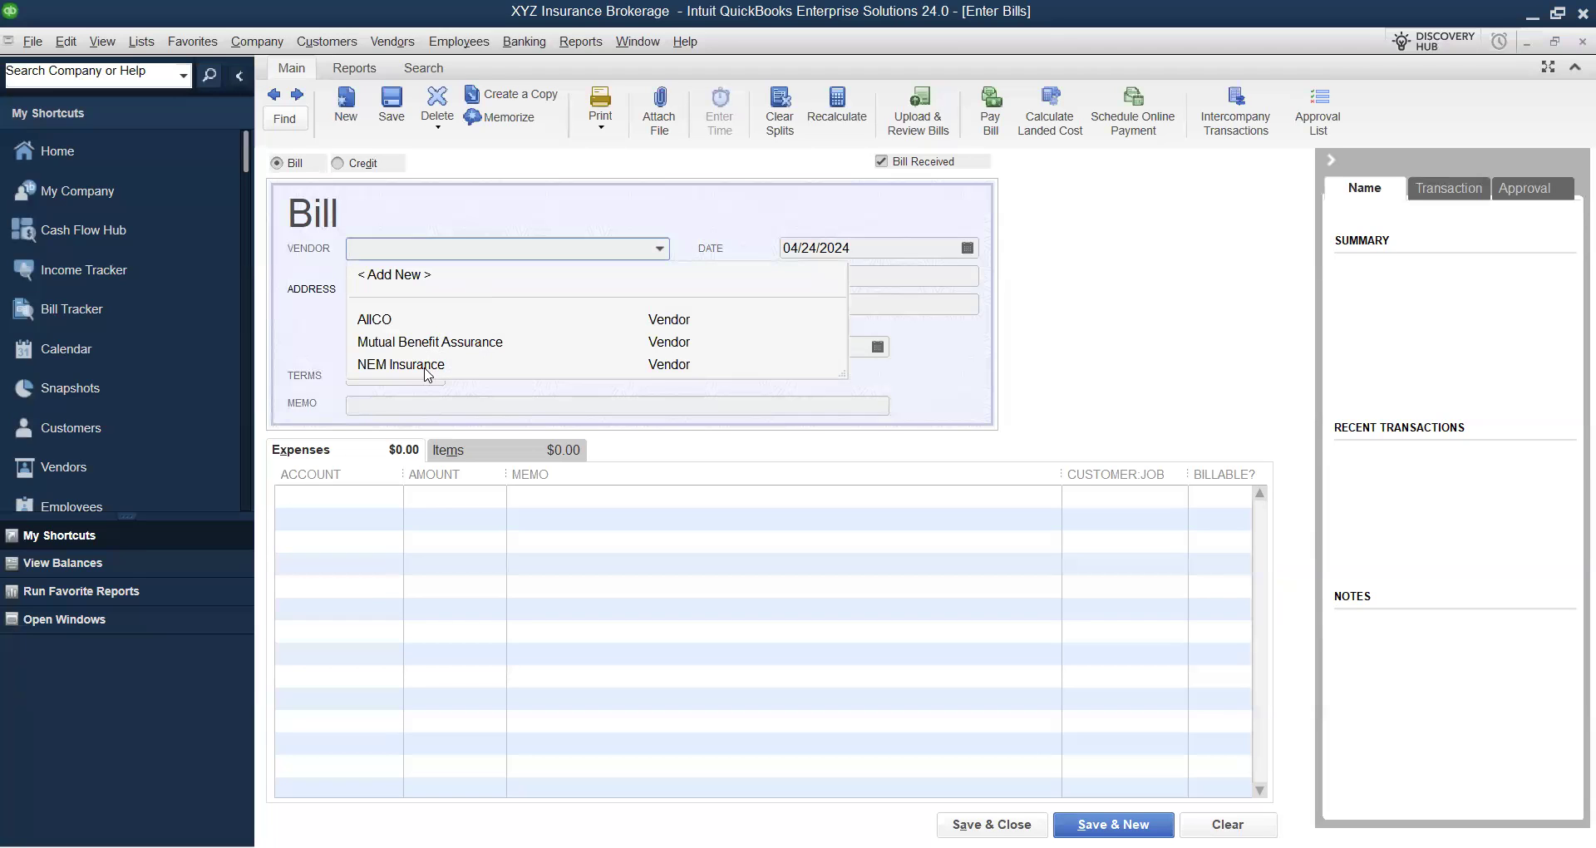
pyautogui.click(403, 324)
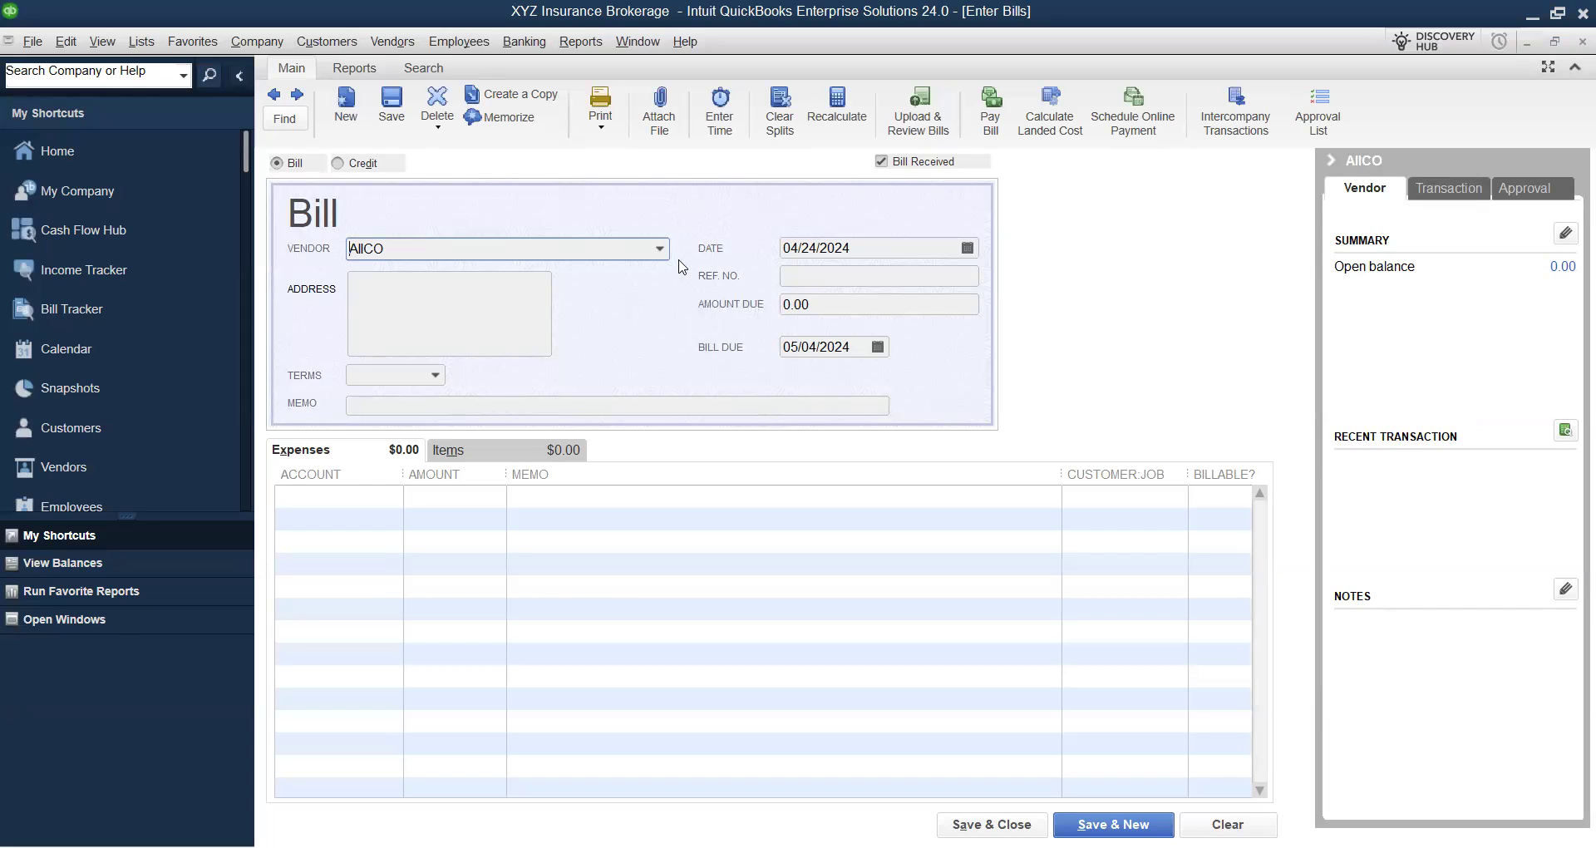
# Add an expense line to Client Fund Account for 50,000,000.00
pyautogui.click(391, 502)
pyautogui.hotkey('ctrl', 'v')
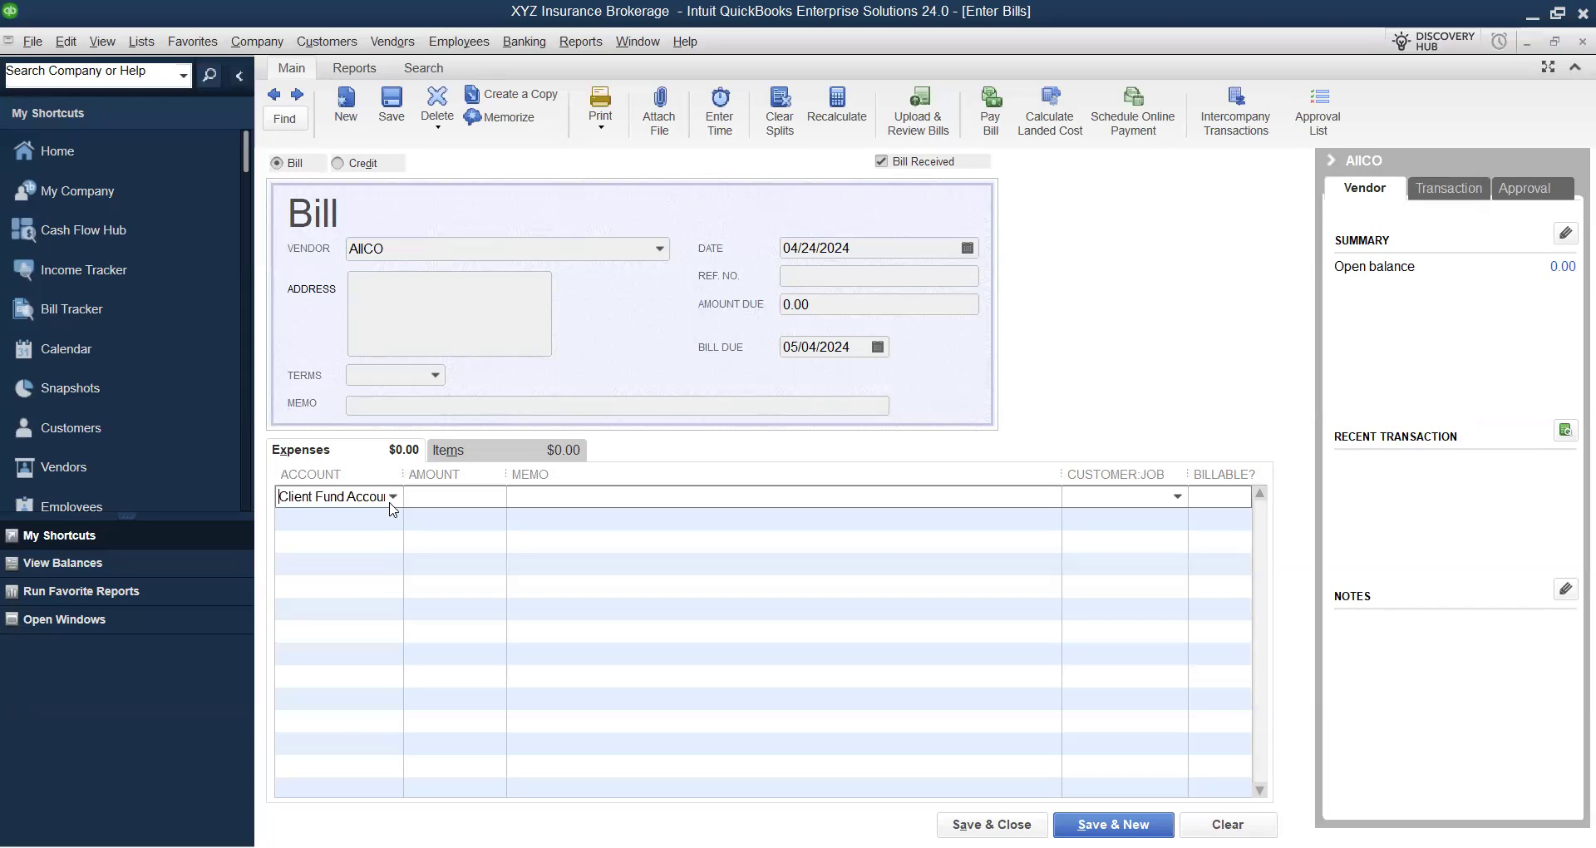
pyautogui.click(392, 498)
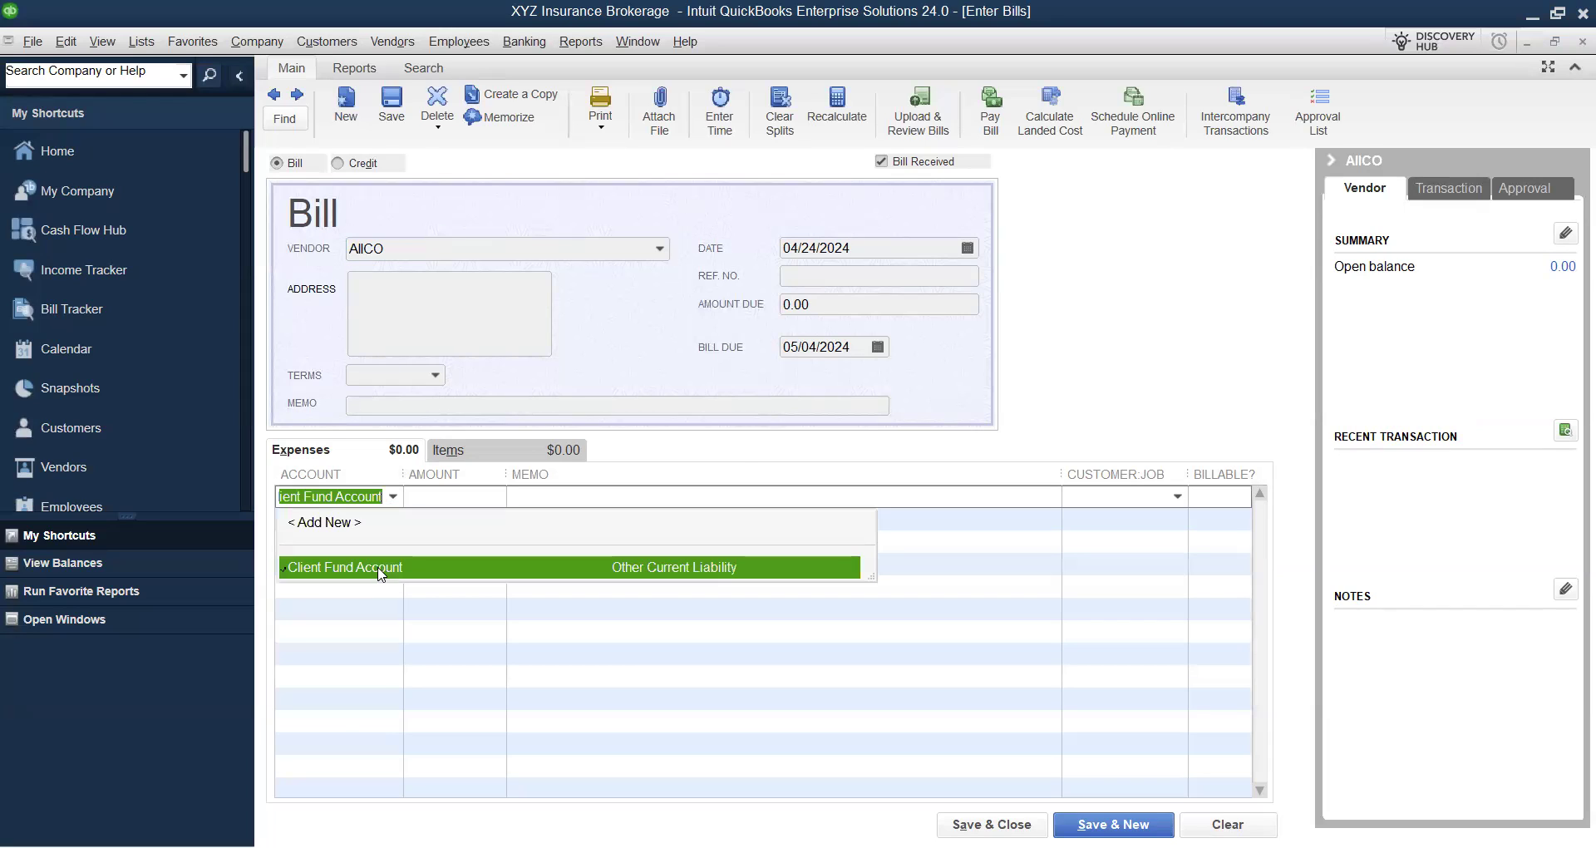
pyautogui.press('Escape')
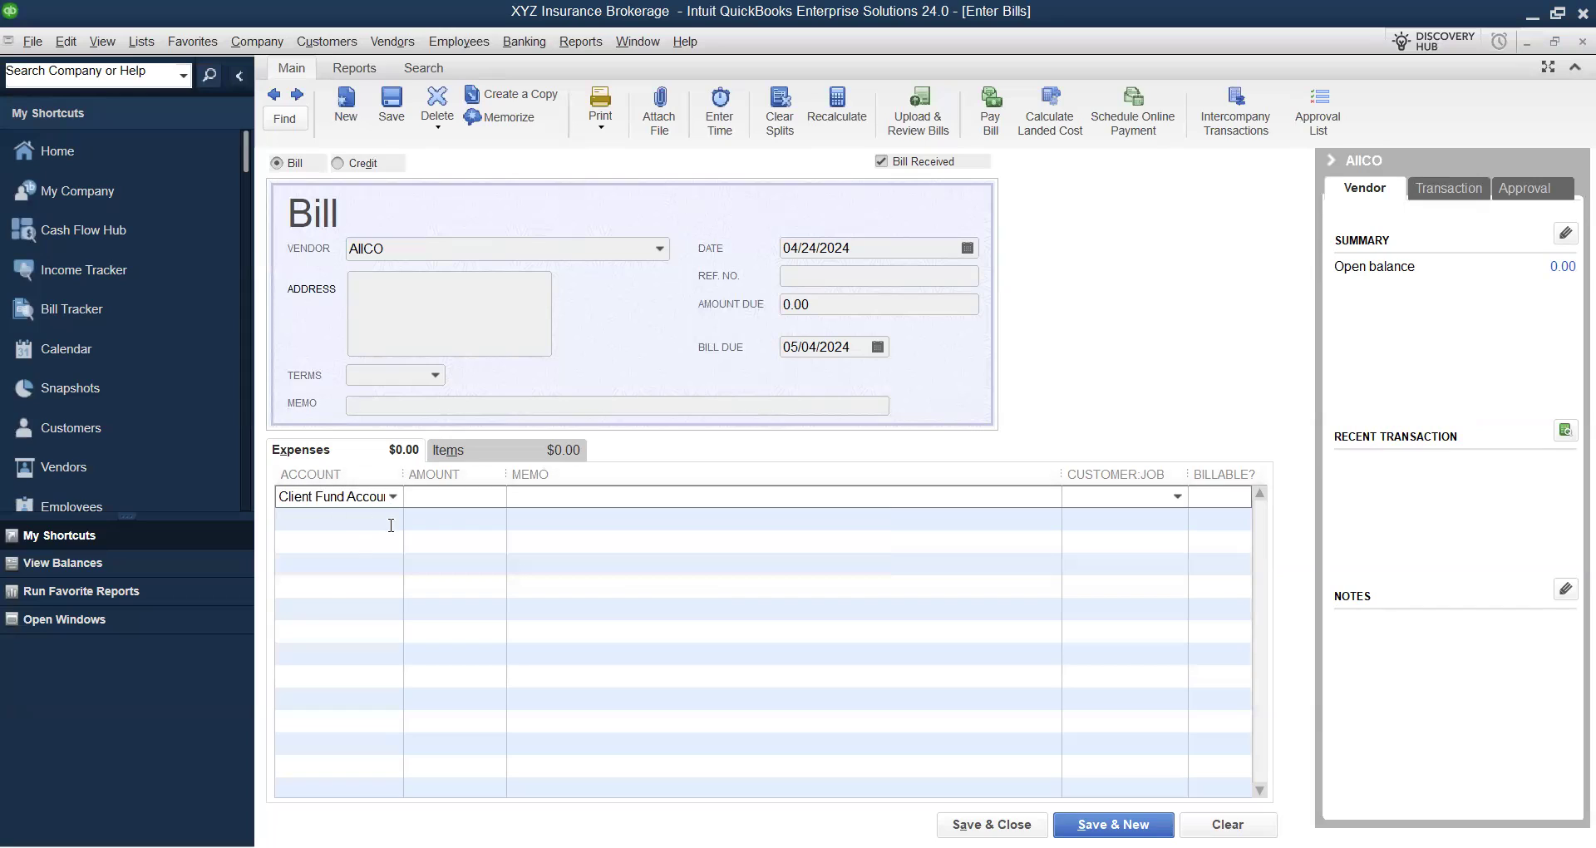
pyautogui.click(478, 498)
pyautogui.write('50000000')
pyautogui.click(512, 503)
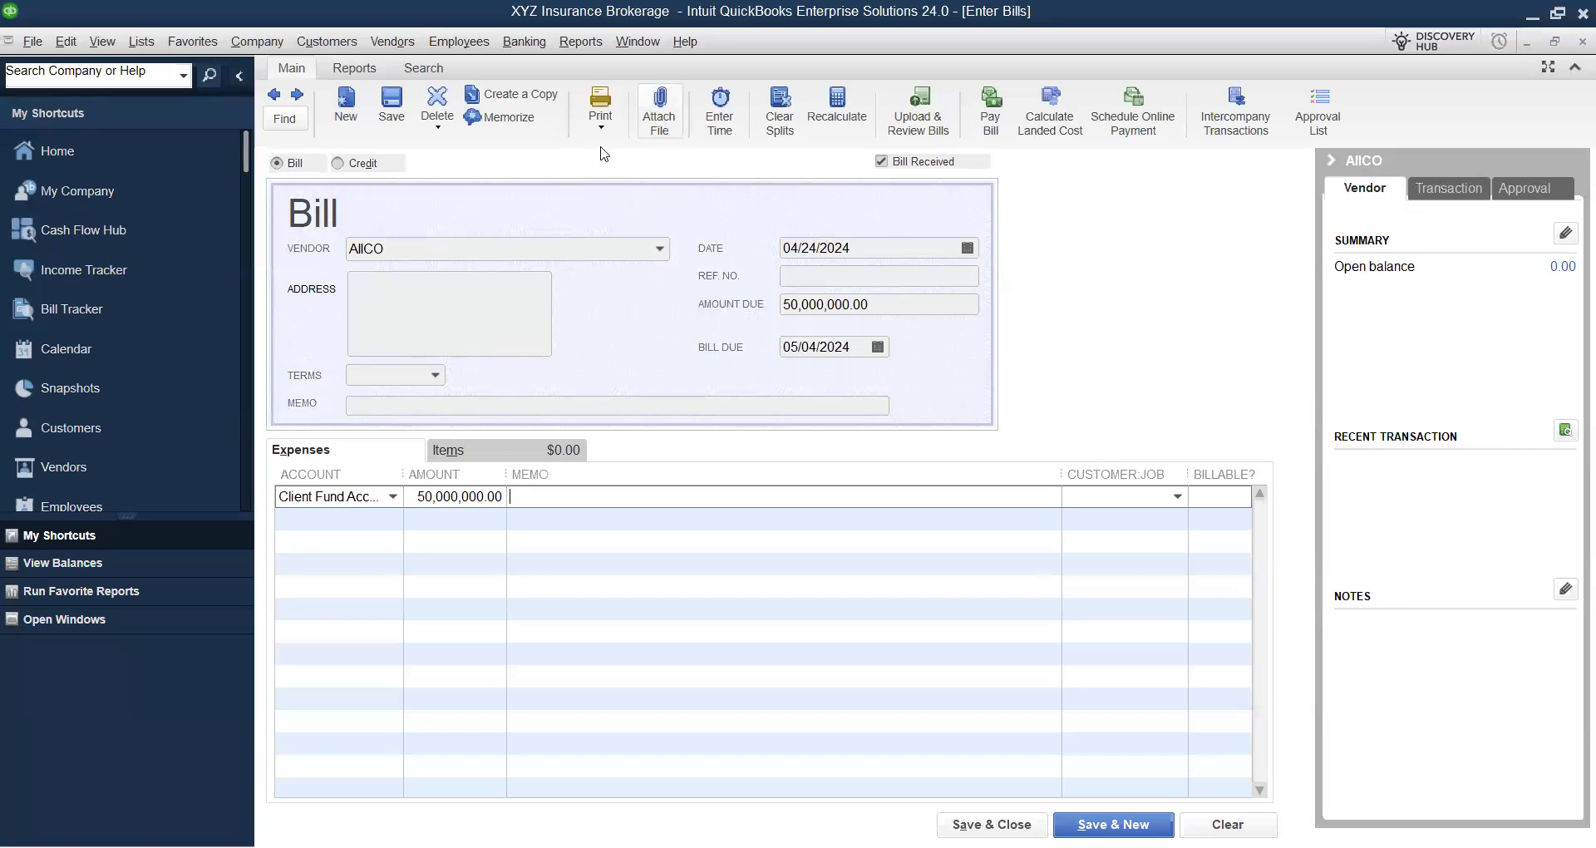
pyautogui.click(338, 163)
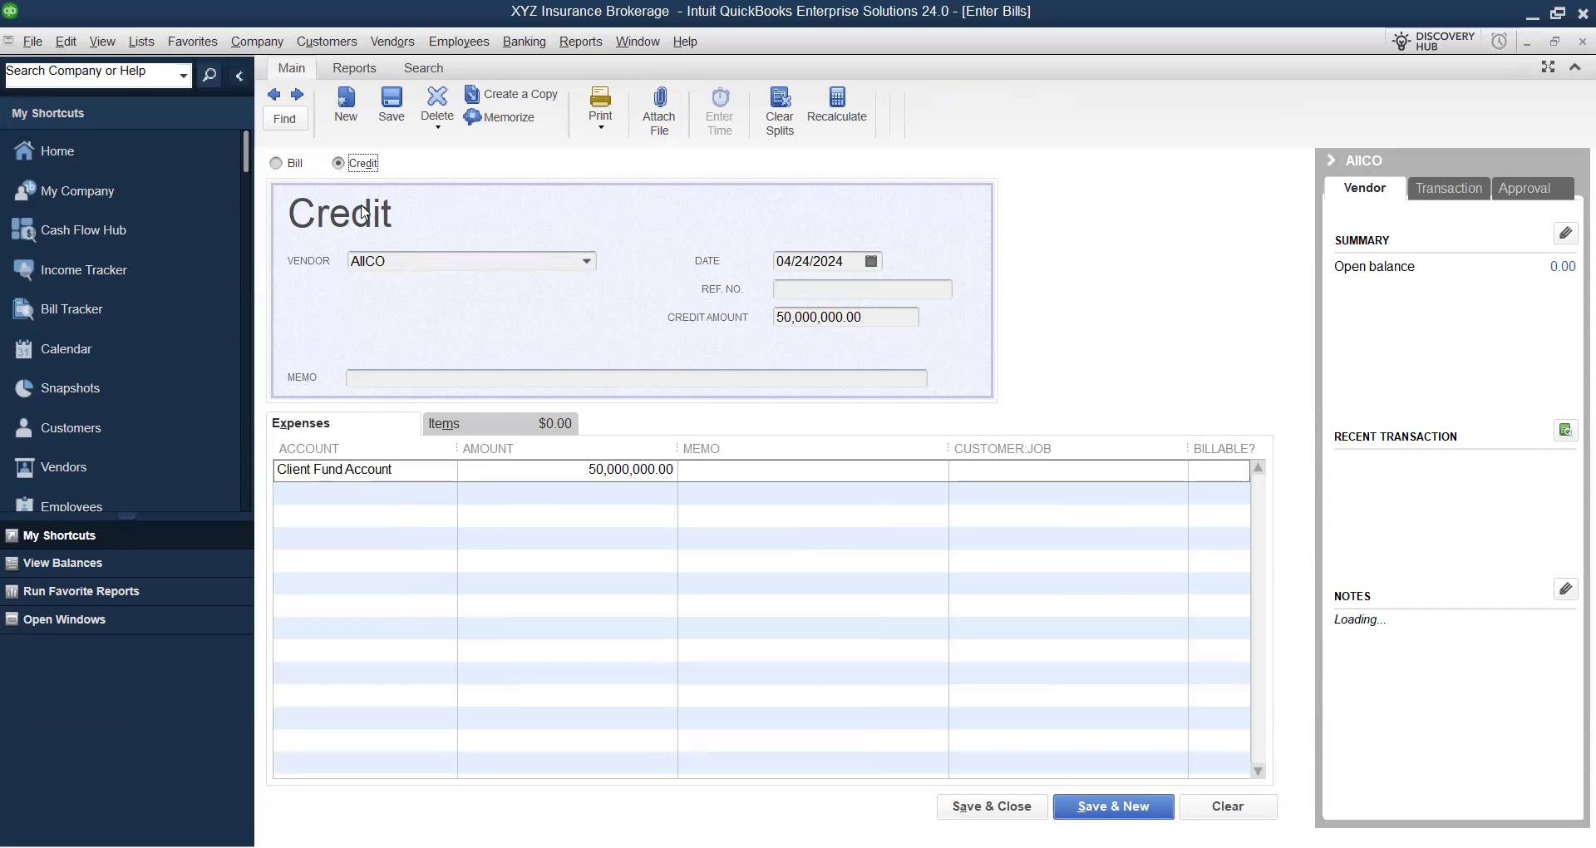
pyautogui.click(277, 163)
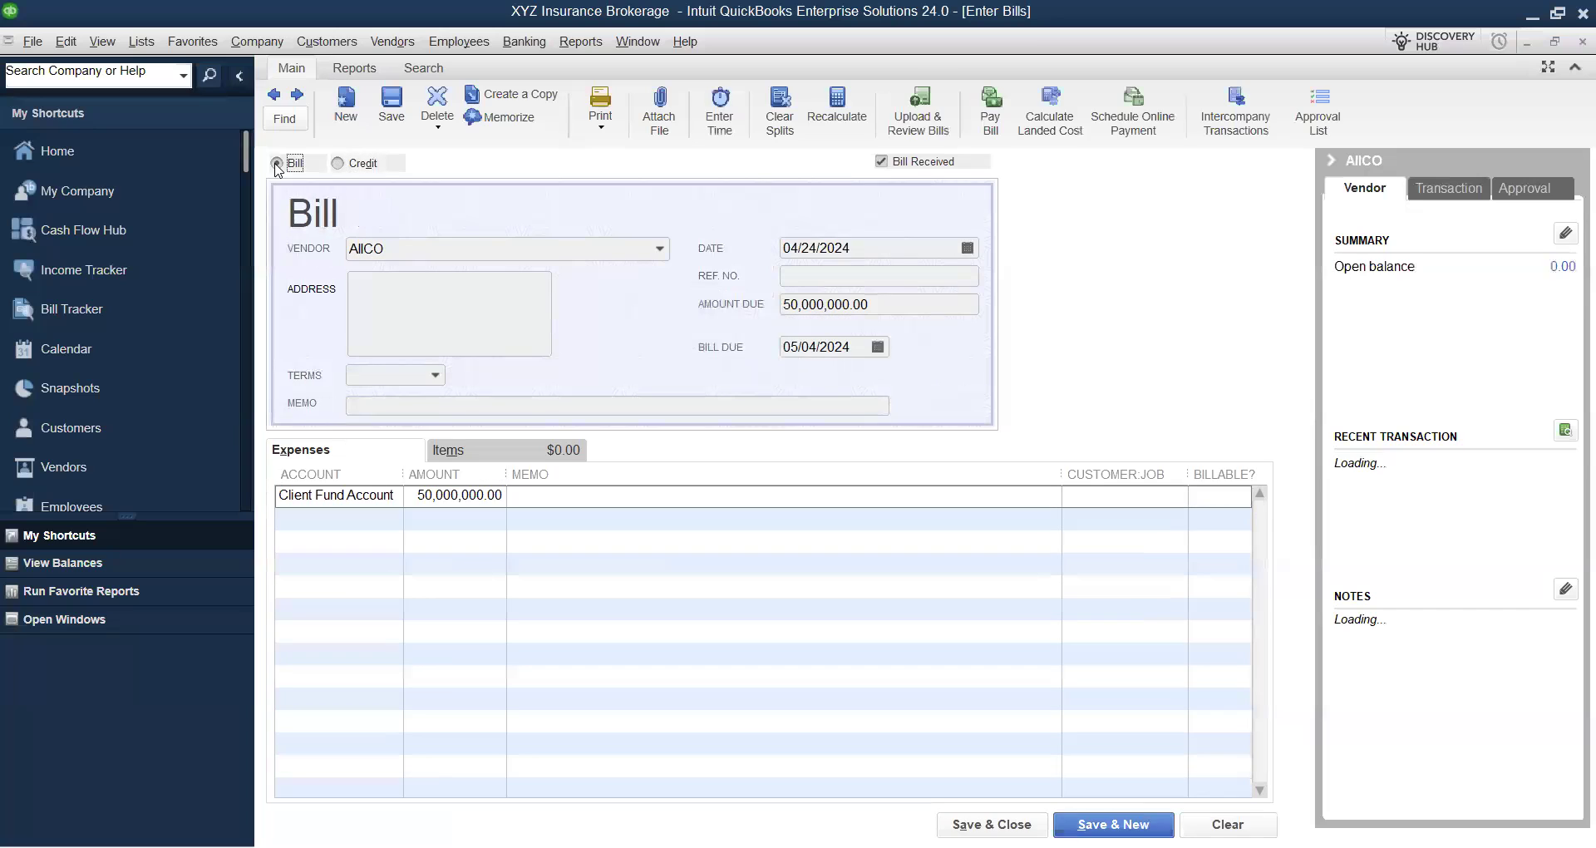
pyautogui.click(340, 164)
pyautogui.click(276, 167)
pyautogui.click(339, 164)
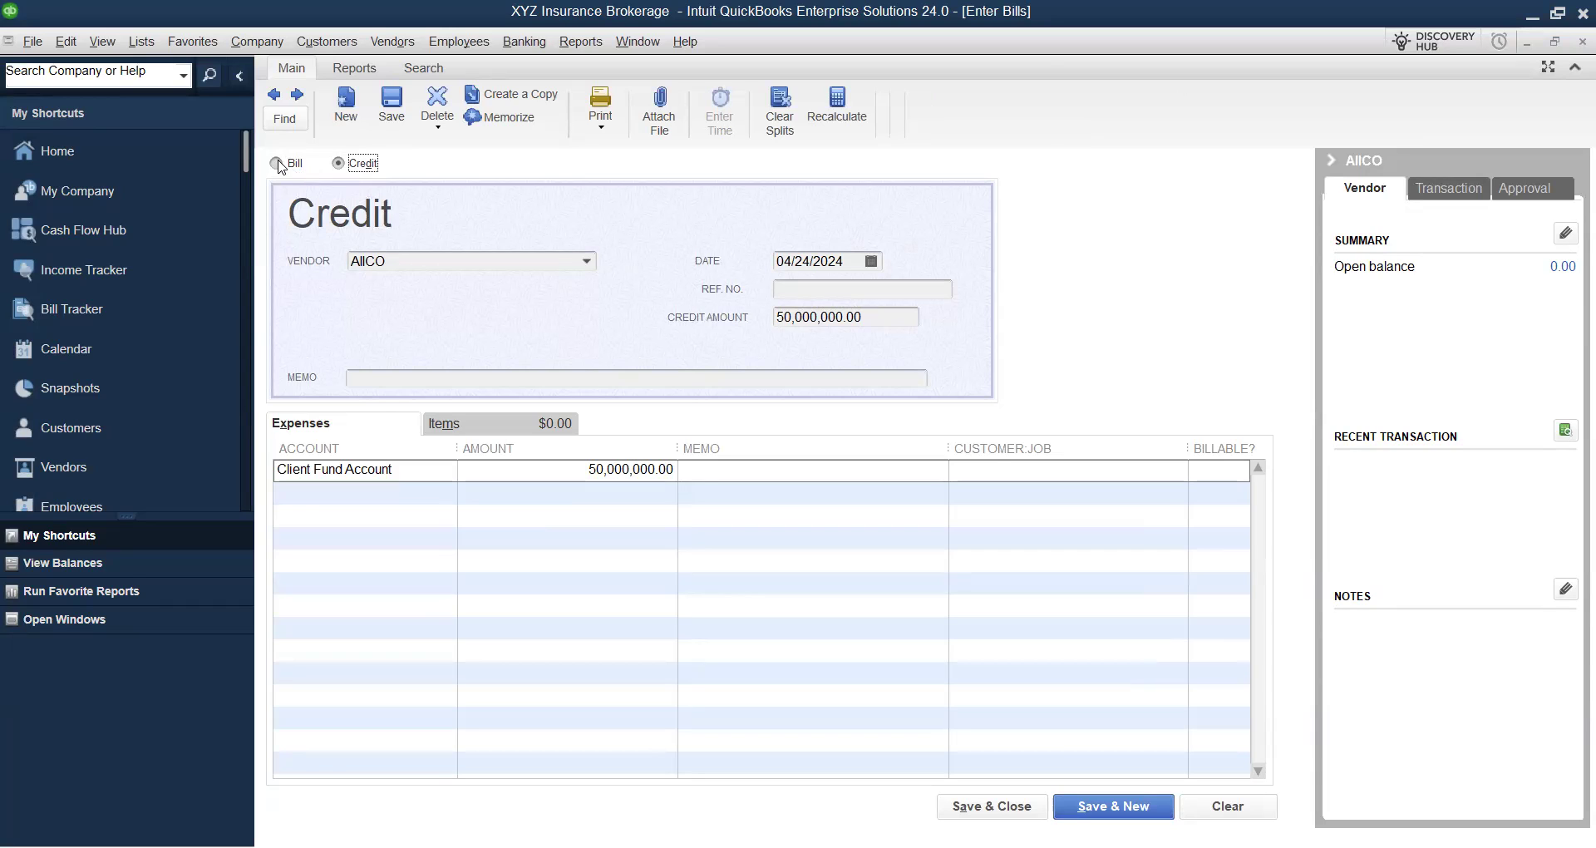
pyautogui.click(278, 164)
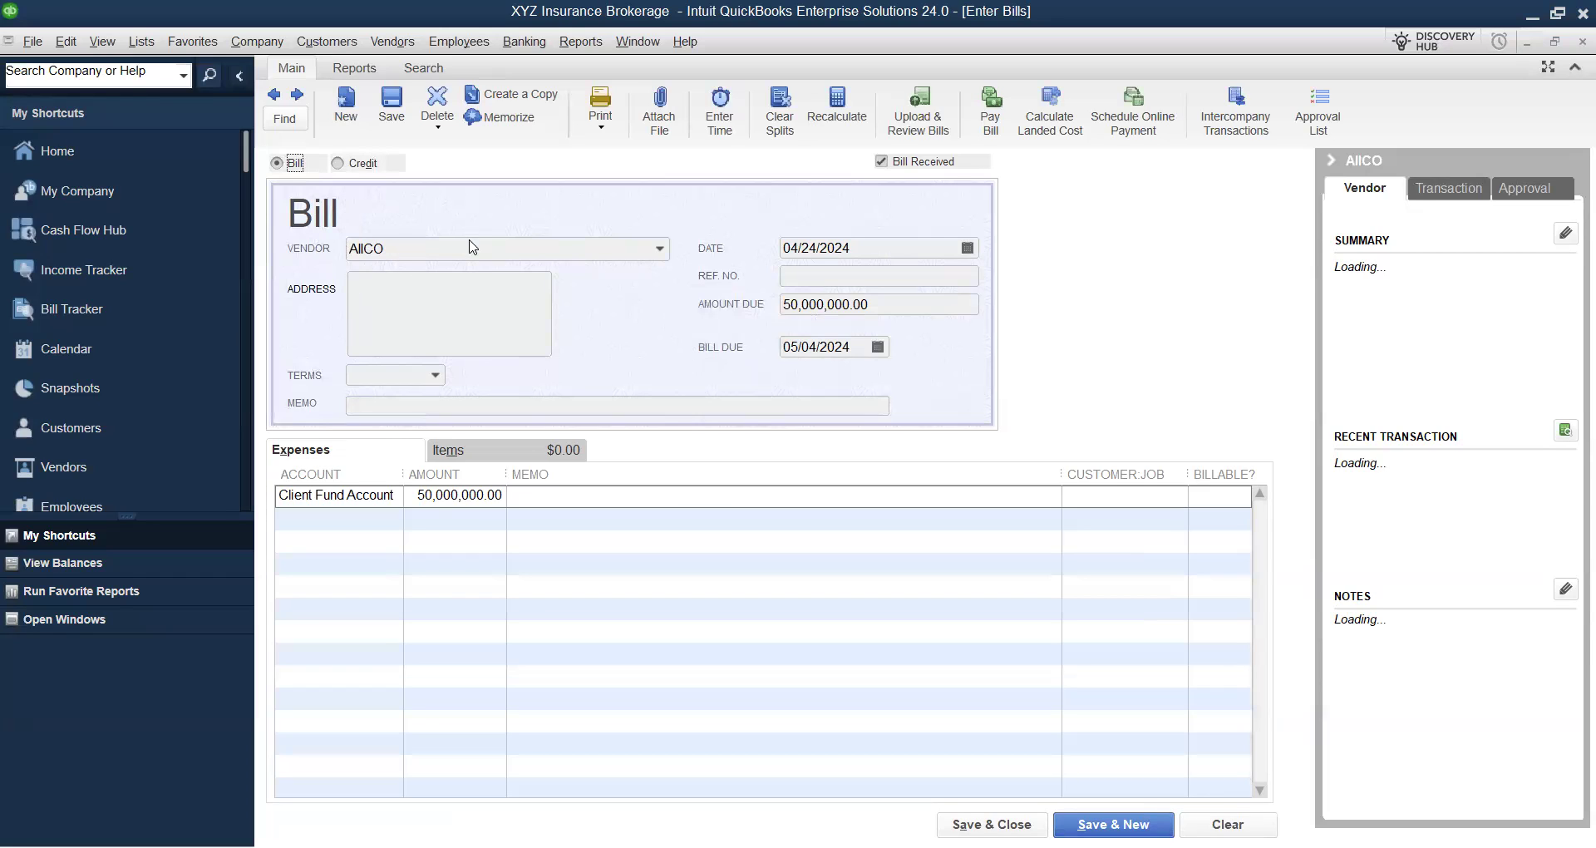
# Enter memo 'Being the amount due to AIICO from N100,000,000 by Dangote' and assign job Dangote Limited
pyautogui.click(638, 492)
pyautogui.write('Being the amount due ')
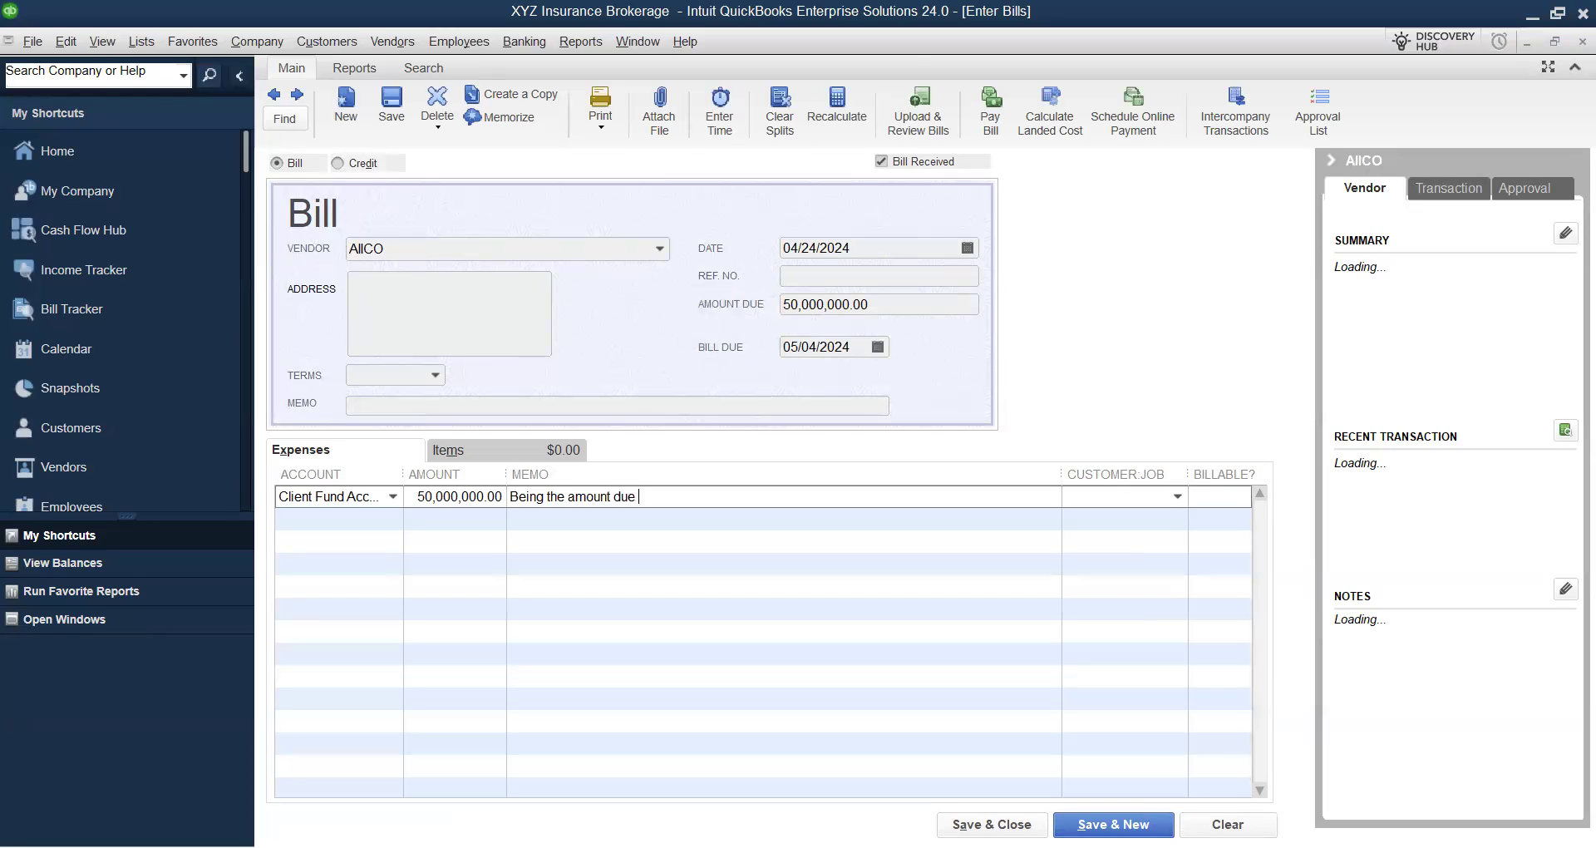
pyautogui.write('to AIICO from')
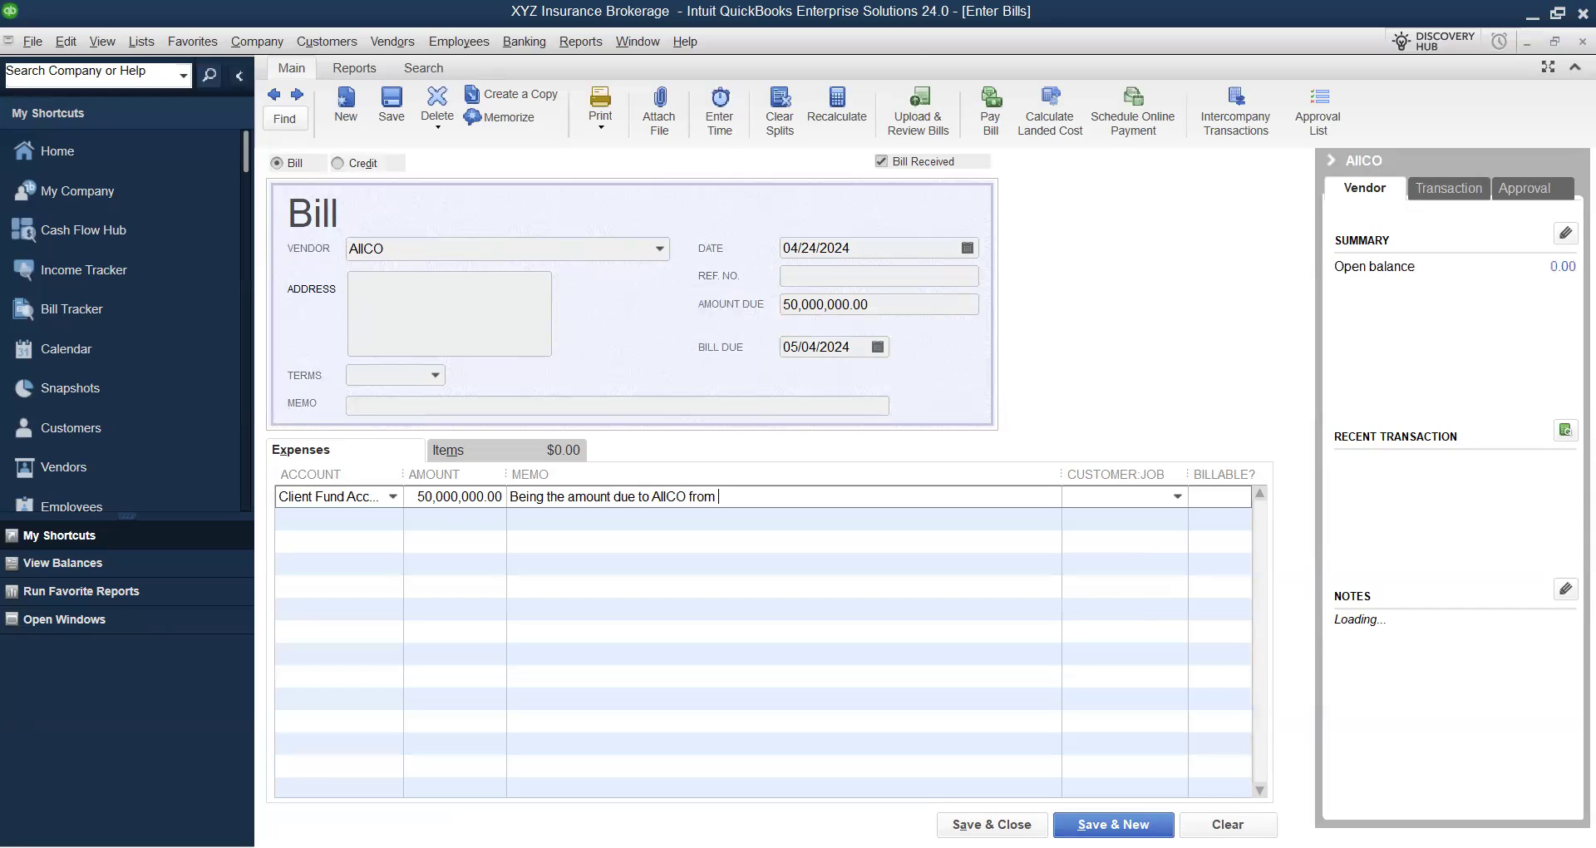
pyautogui.write(' N100,000,000 by Dangote Ltd')
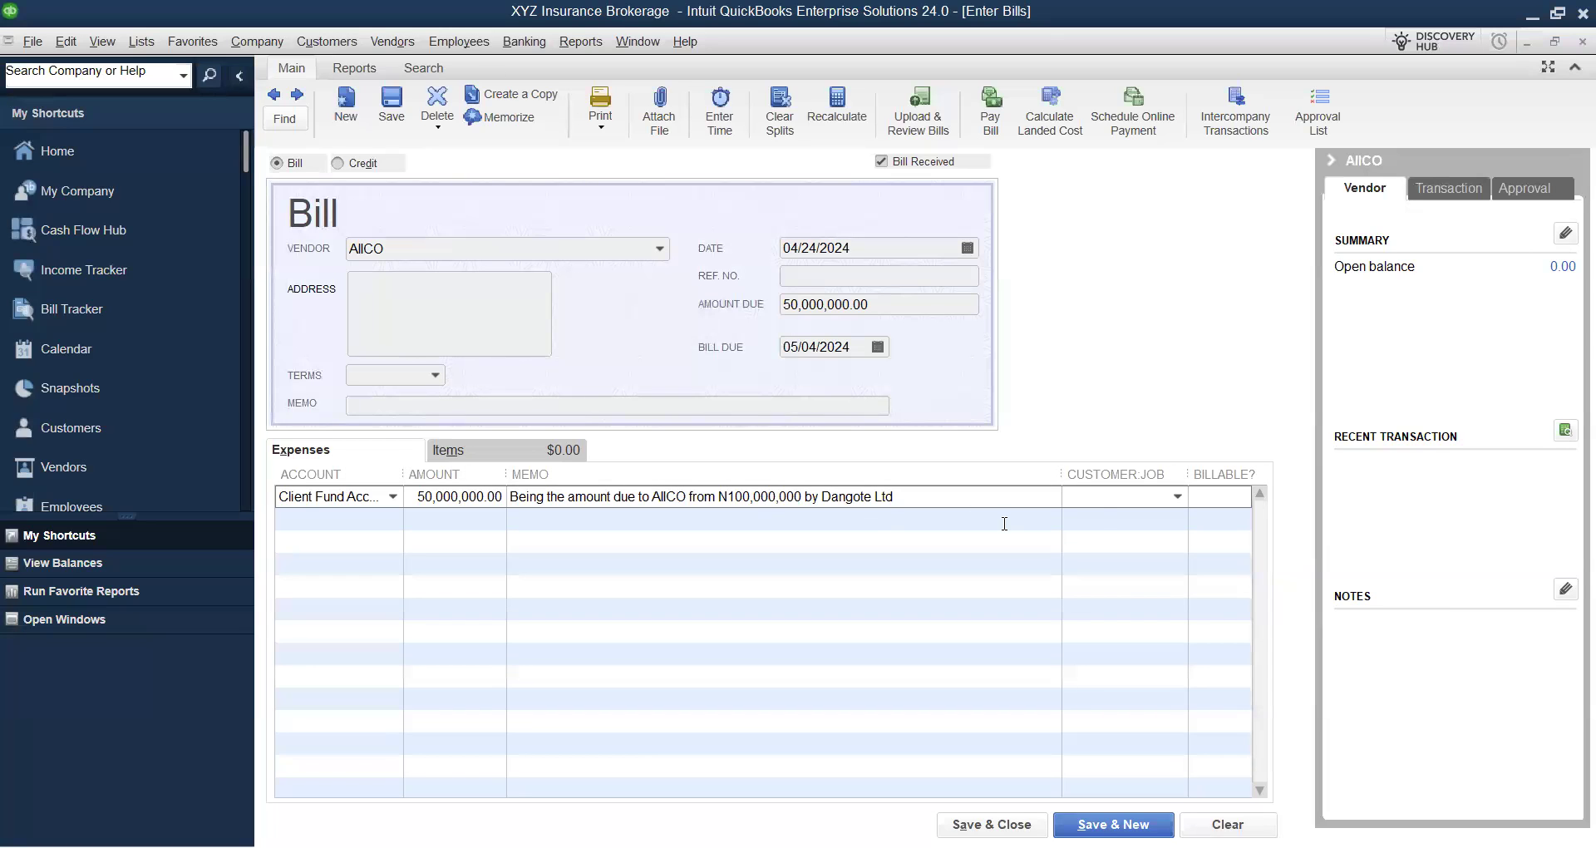
pyautogui.click(1178, 496)
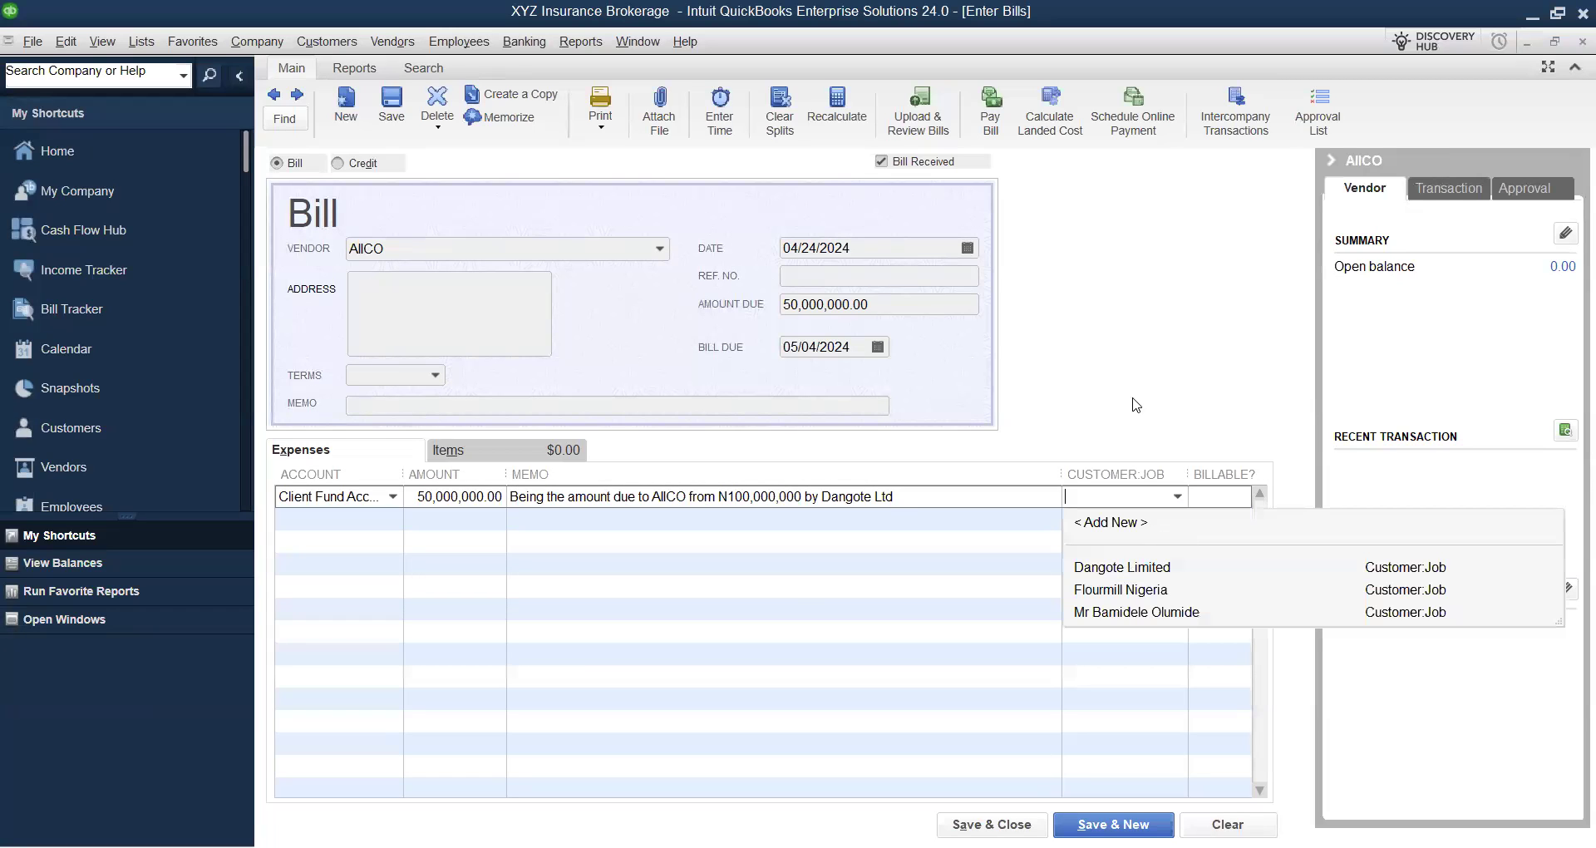
pyautogui.click(1123, 567)
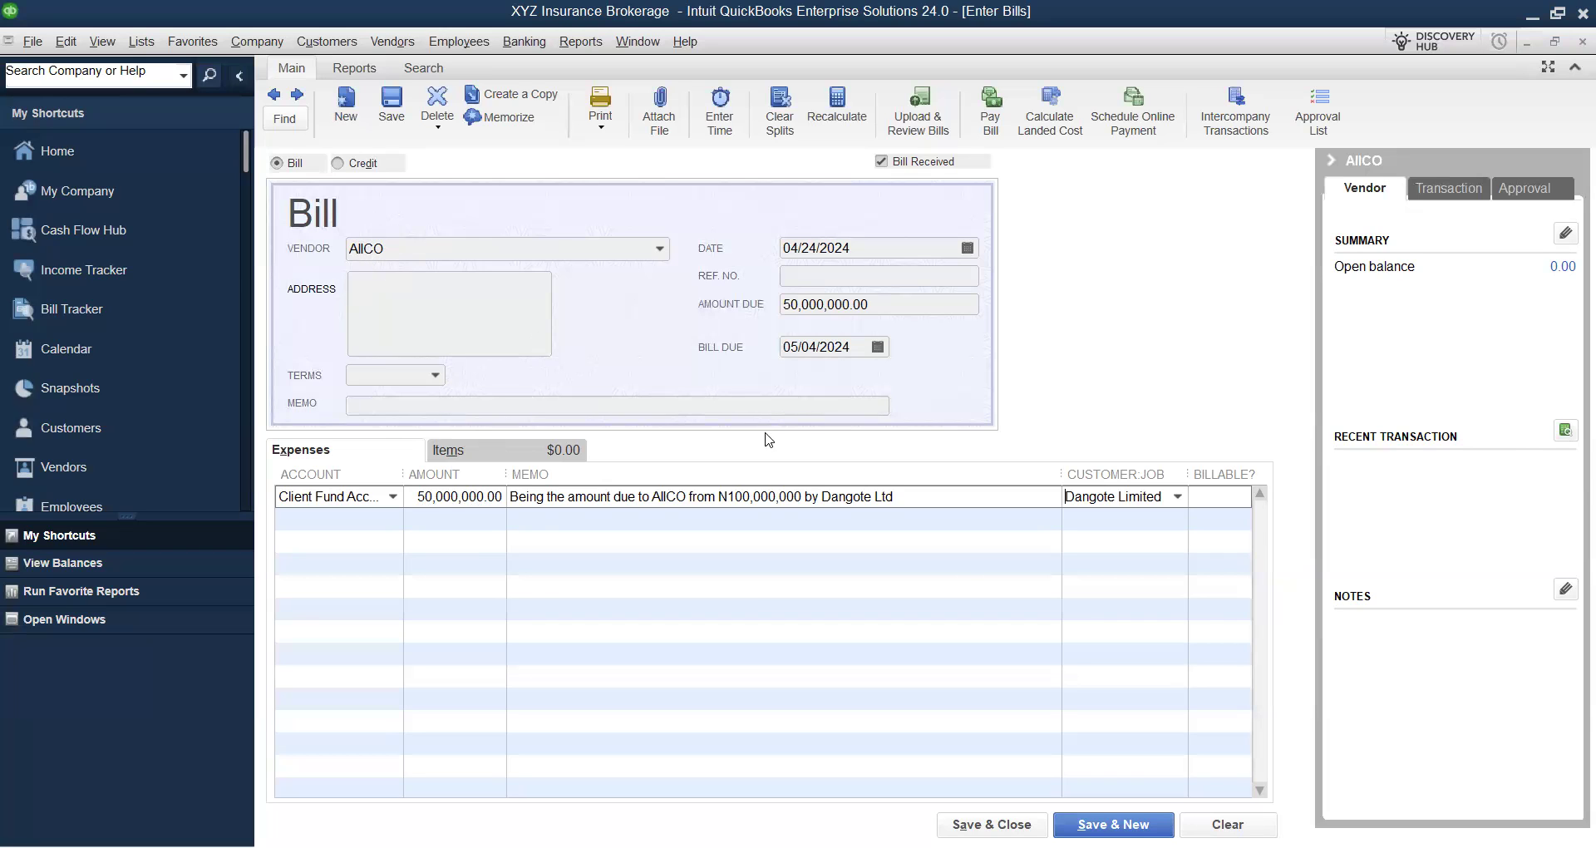
# Save the AIICO bill and open the standard Balance Sheet report
pyautogui.click(1114, 824)
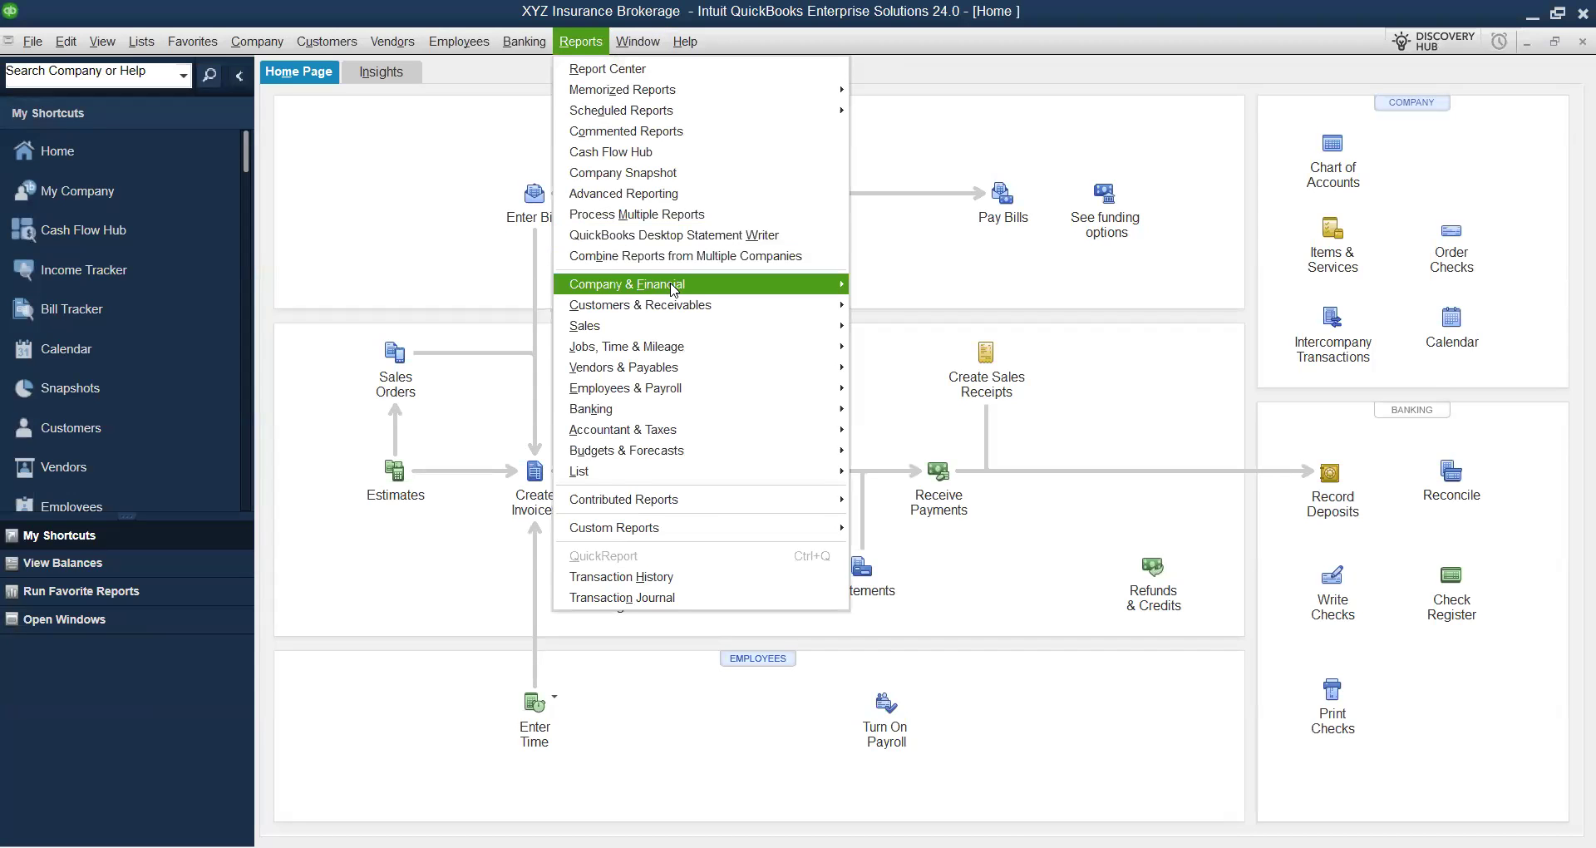
pyautogui.moveTo(673, 289)
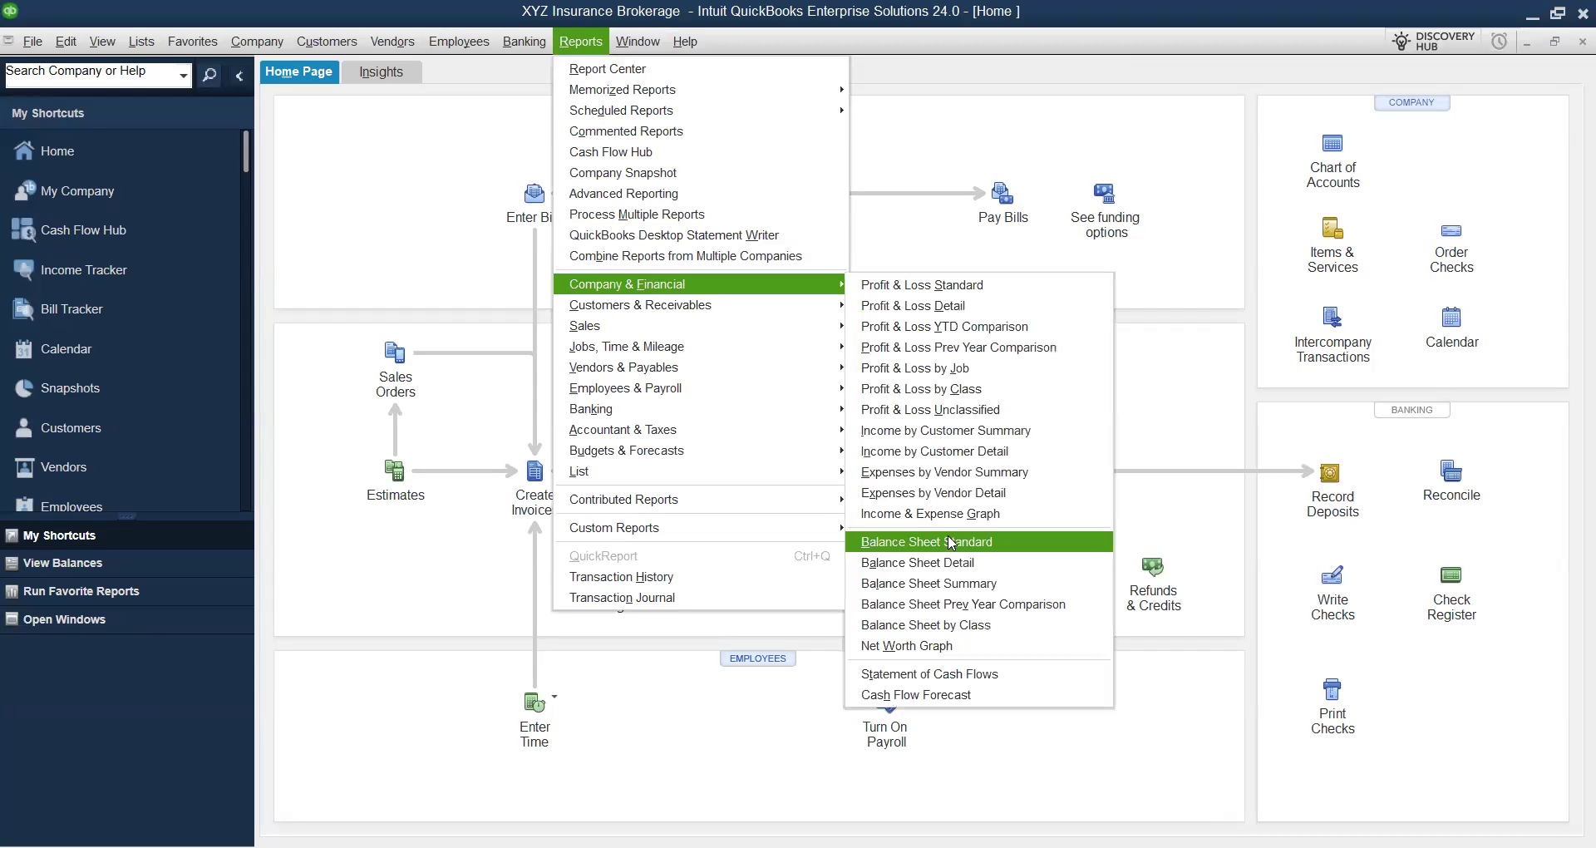
pyautogui.click(991, 541)
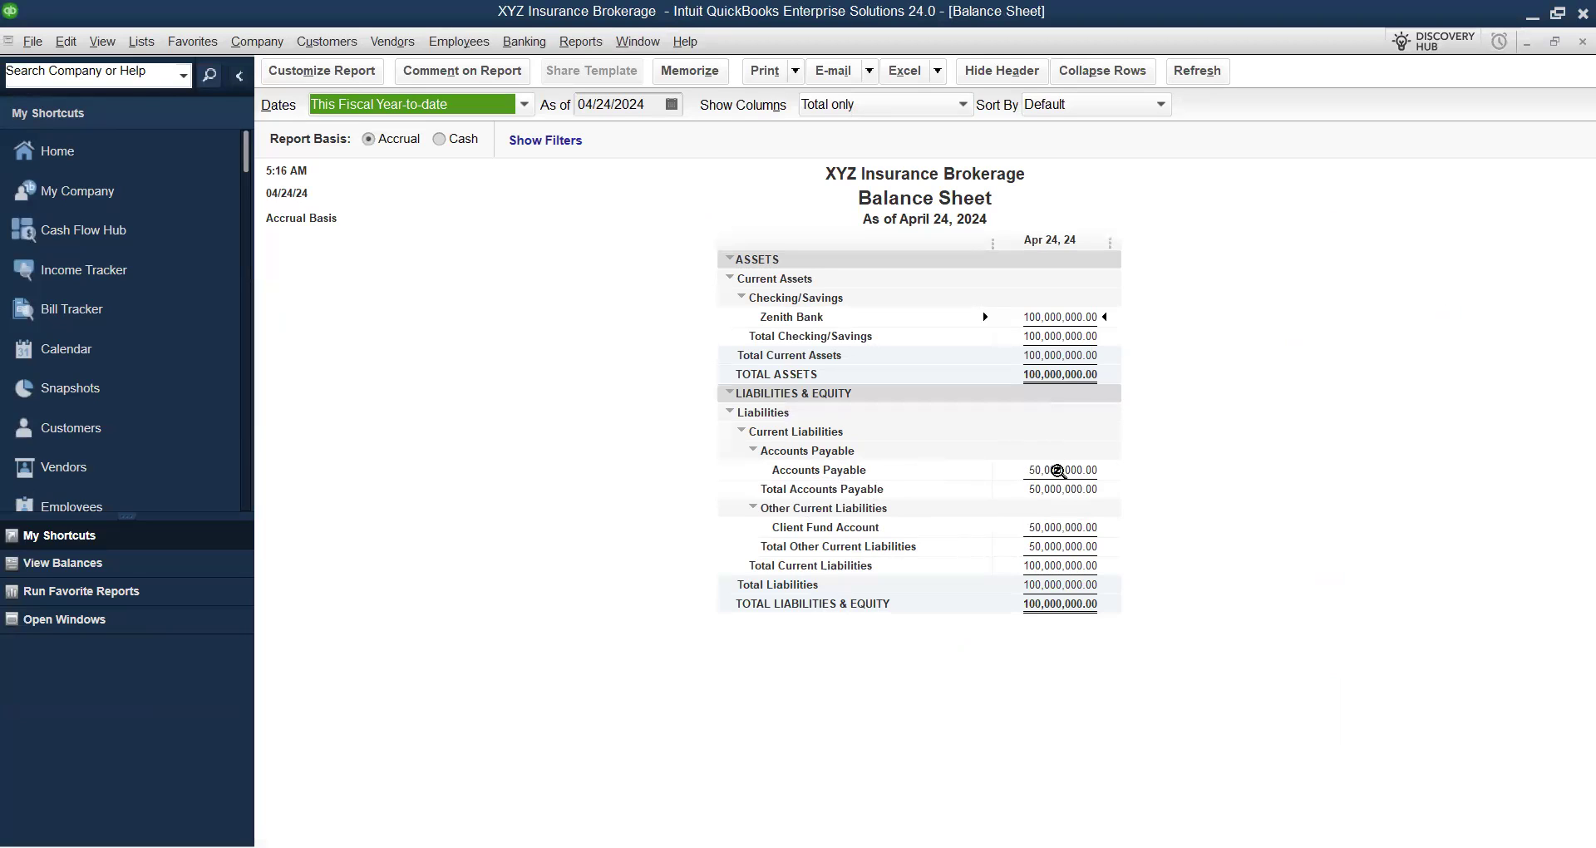
# Inspect the transactions behind the 50,000,000.00 Accounts Payable, then return to the Home page
pyautogui.doubleClick(1058, 471)
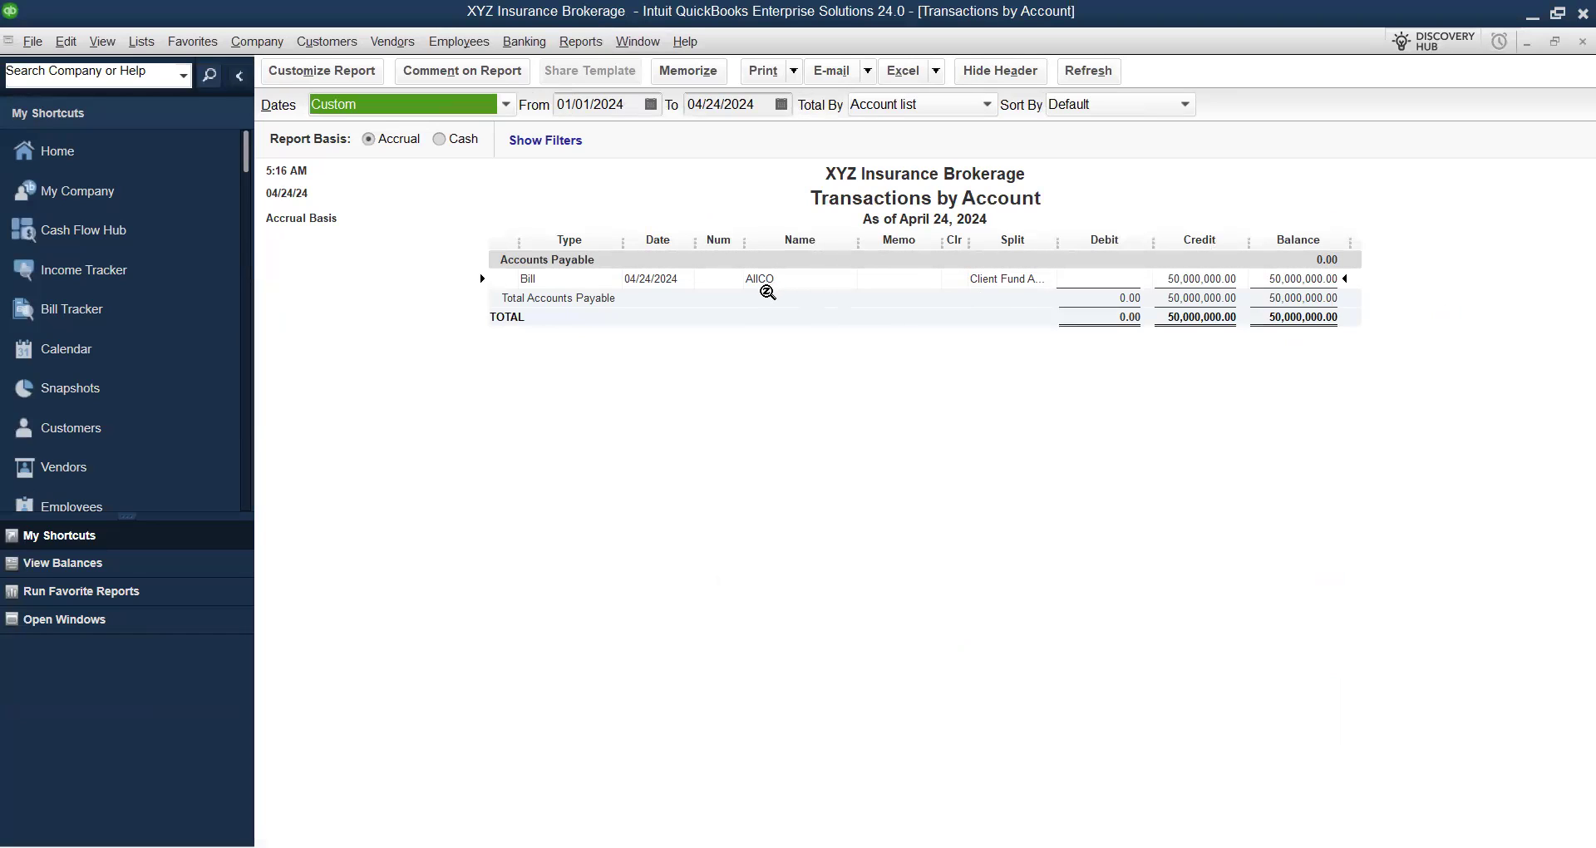
pyautogui.click(1580, 42)
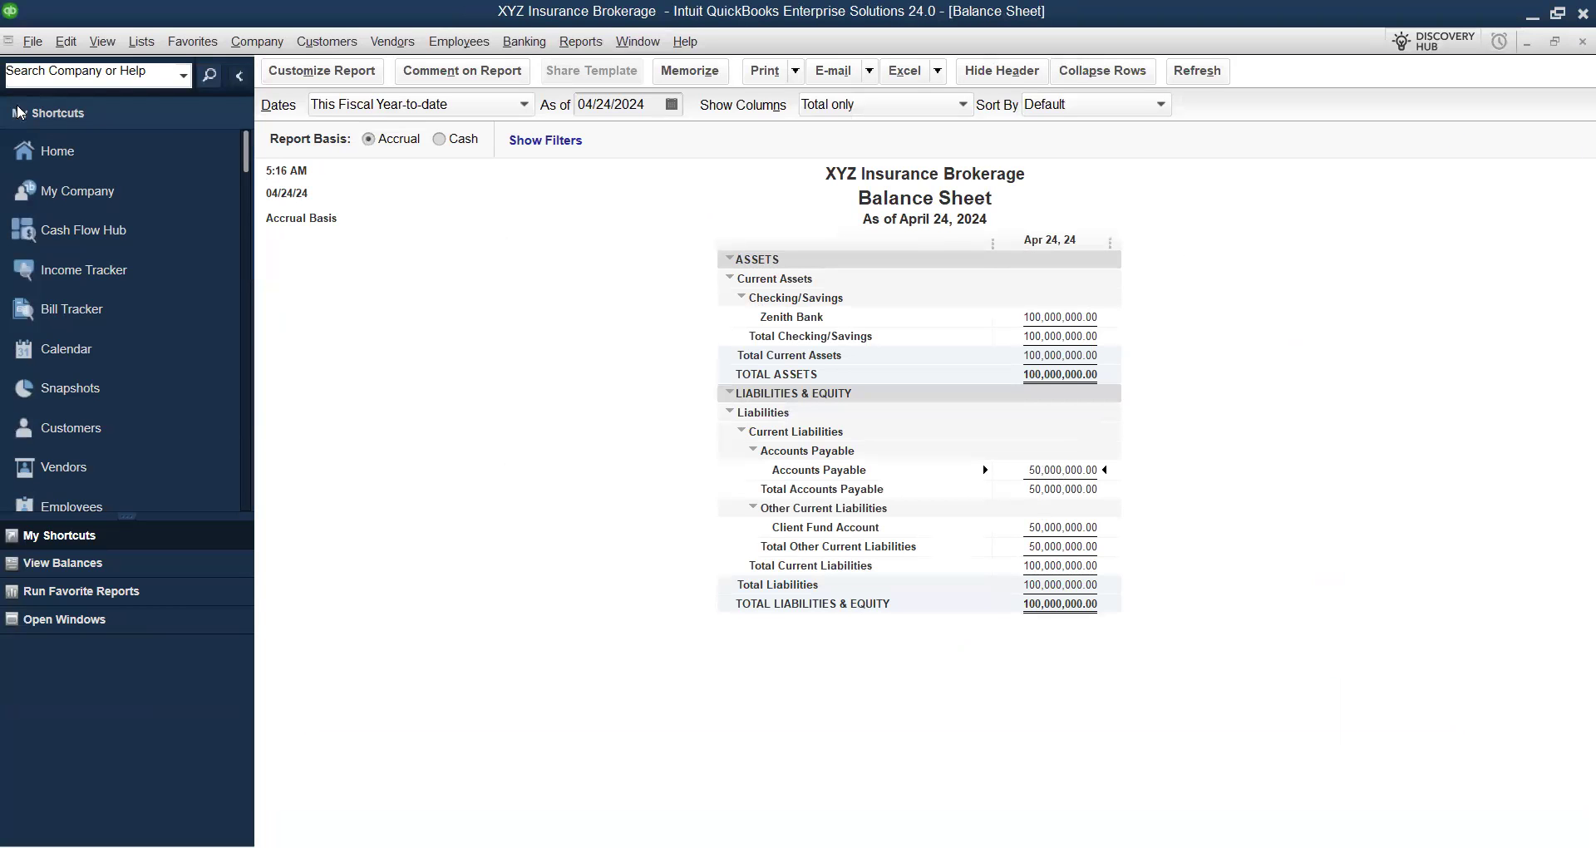
pyautogui.click(48, 151)
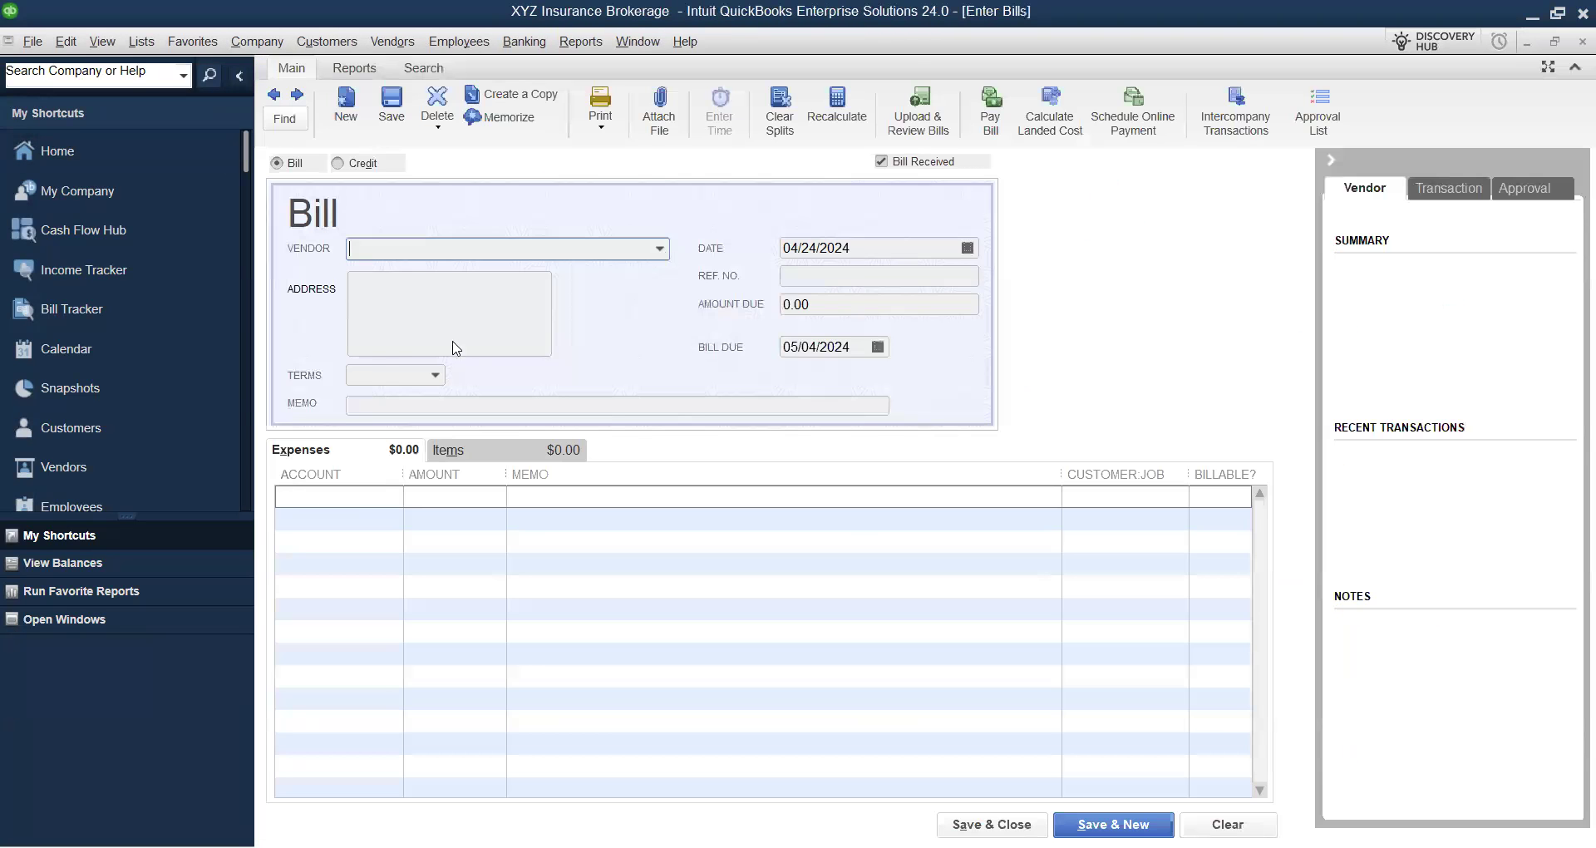
# On a new bill, charge 30,000,000.00 to Client Fund Account for Dangote Limited
pyautogui.click(424, 366)
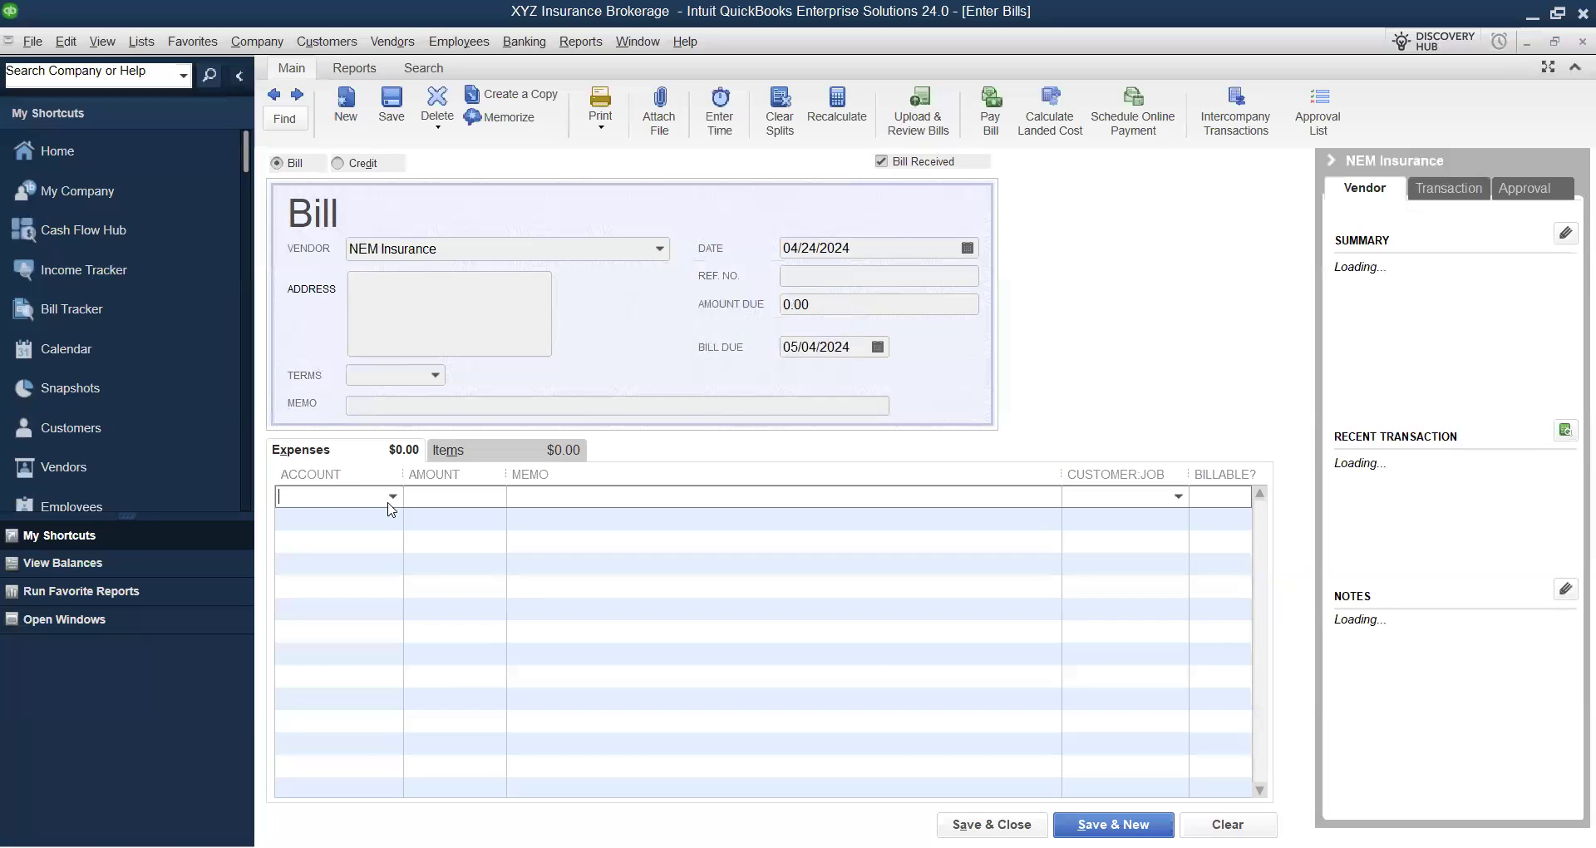
pyautogui.click(392, 497)
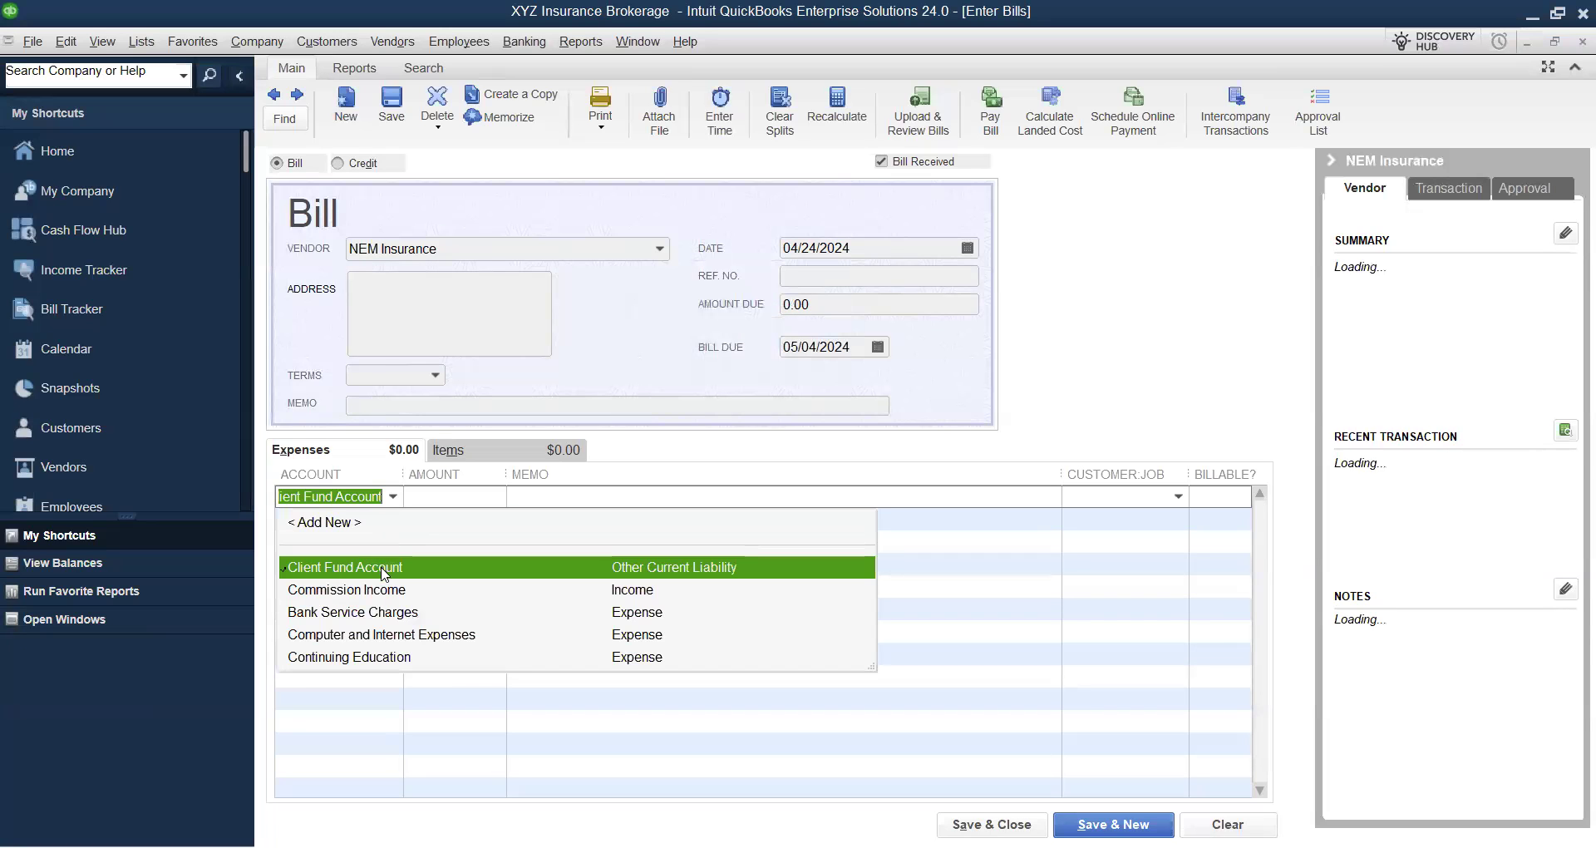
pyautogui.click(437, 502)
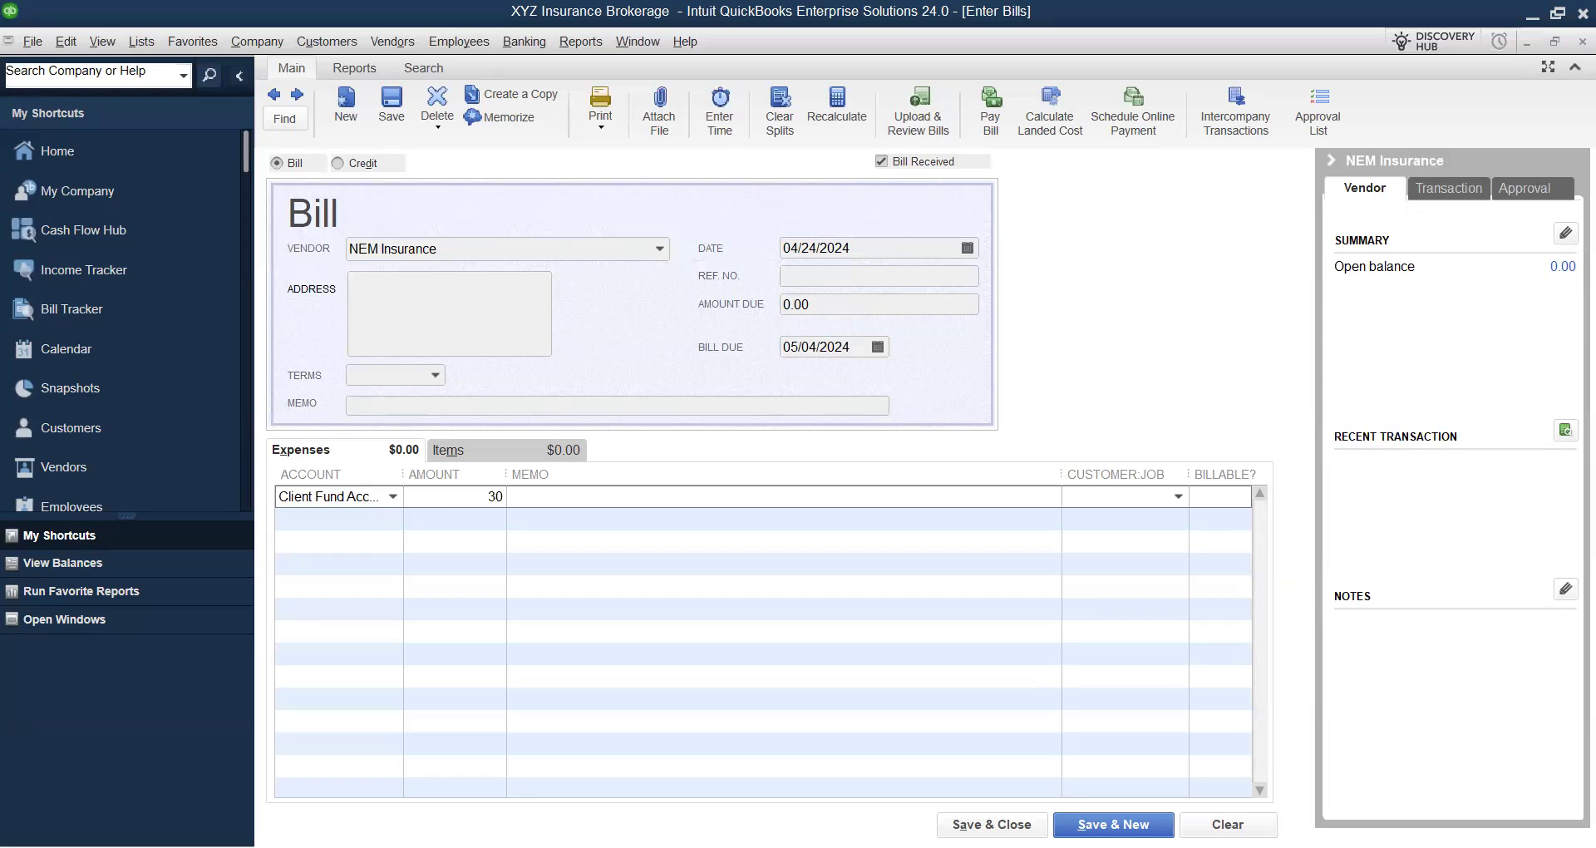
pyautogui.write('30000000')
pyautogui.click(542, 490)
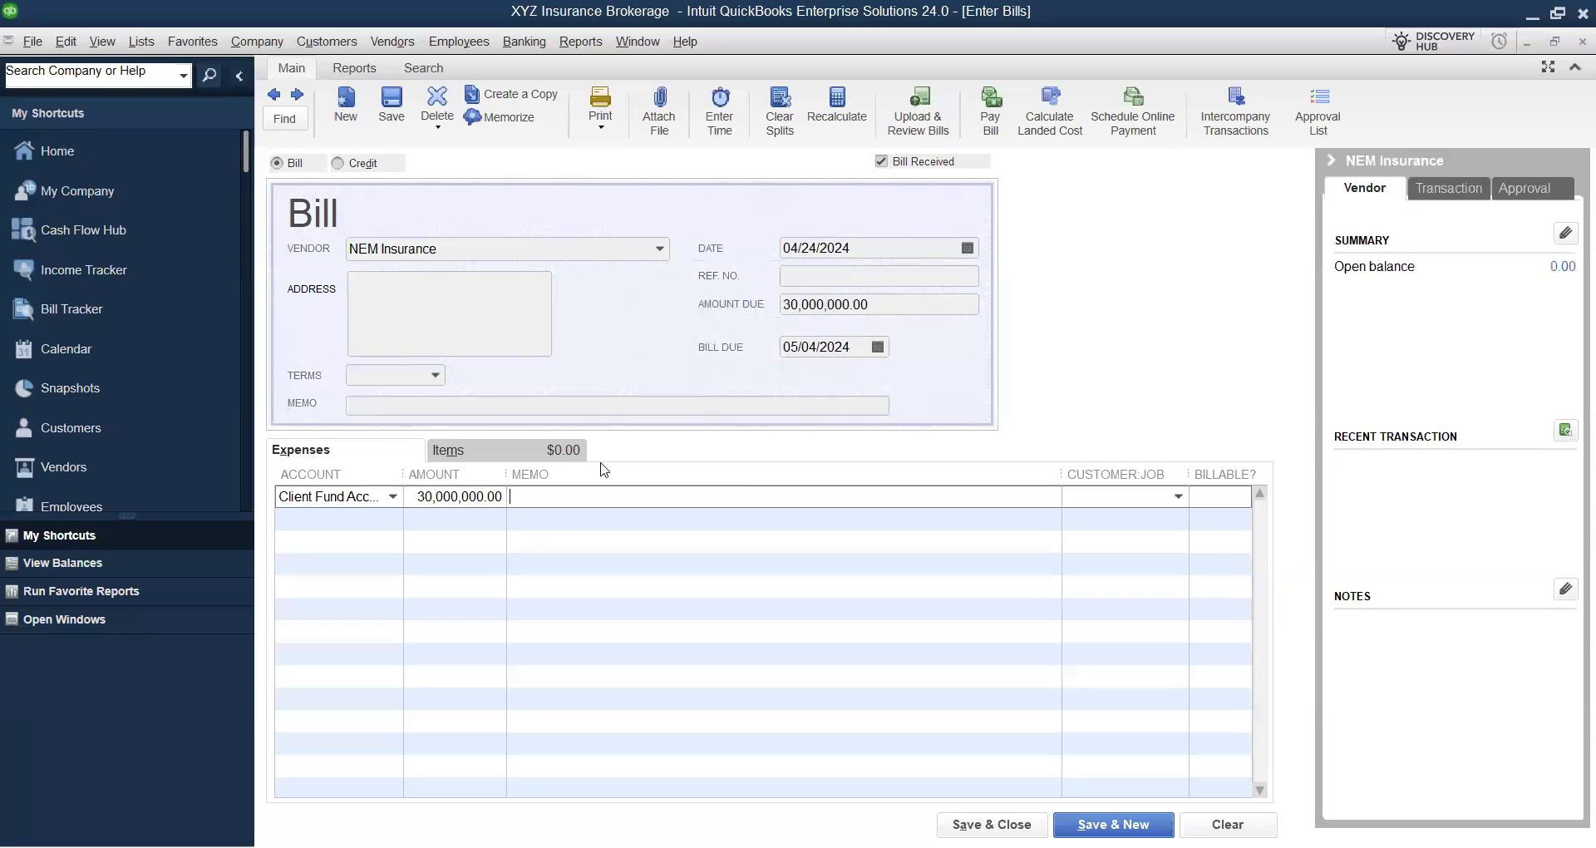
pyautogui.click(1104, 493)
pyautogui.click(1179, 496)
pyautogui.click(948, 496)
# Write the 'Being amount due to Mutual Benefi' memo, set vendor Mutual Benefit Assurance, and save
pyautogui.write('Being amount due to NE')
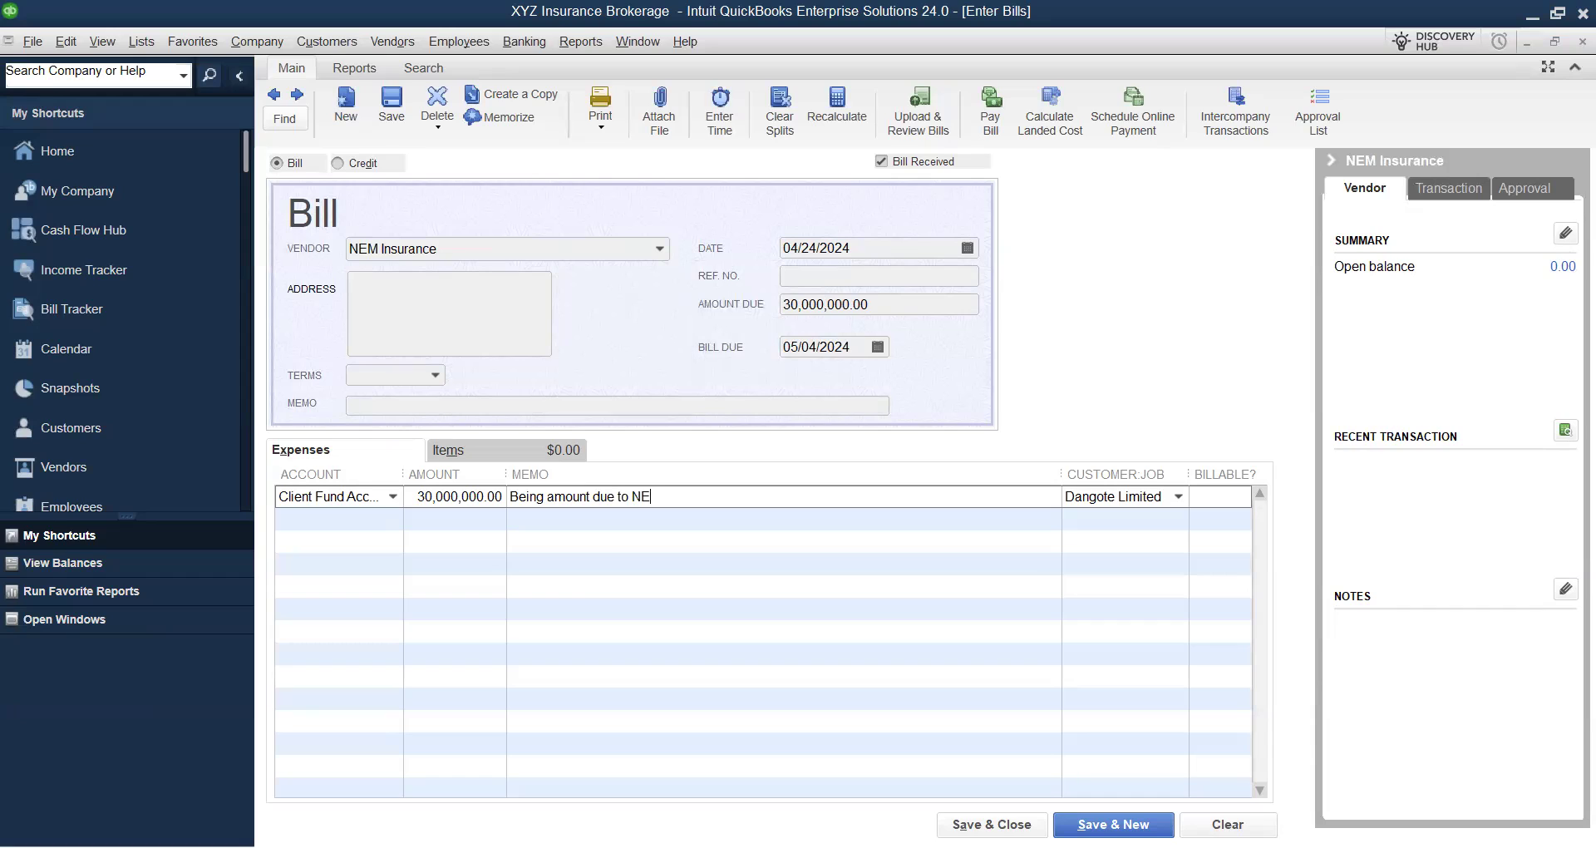
pyautogui.press('BackSpace')
pyautogui.press('BackSpace')
pyautogui.write('Mutual Benefi')
pyautogui.click(663, 249)
pyautogui.press('Up')
pyautogui.press('Return')
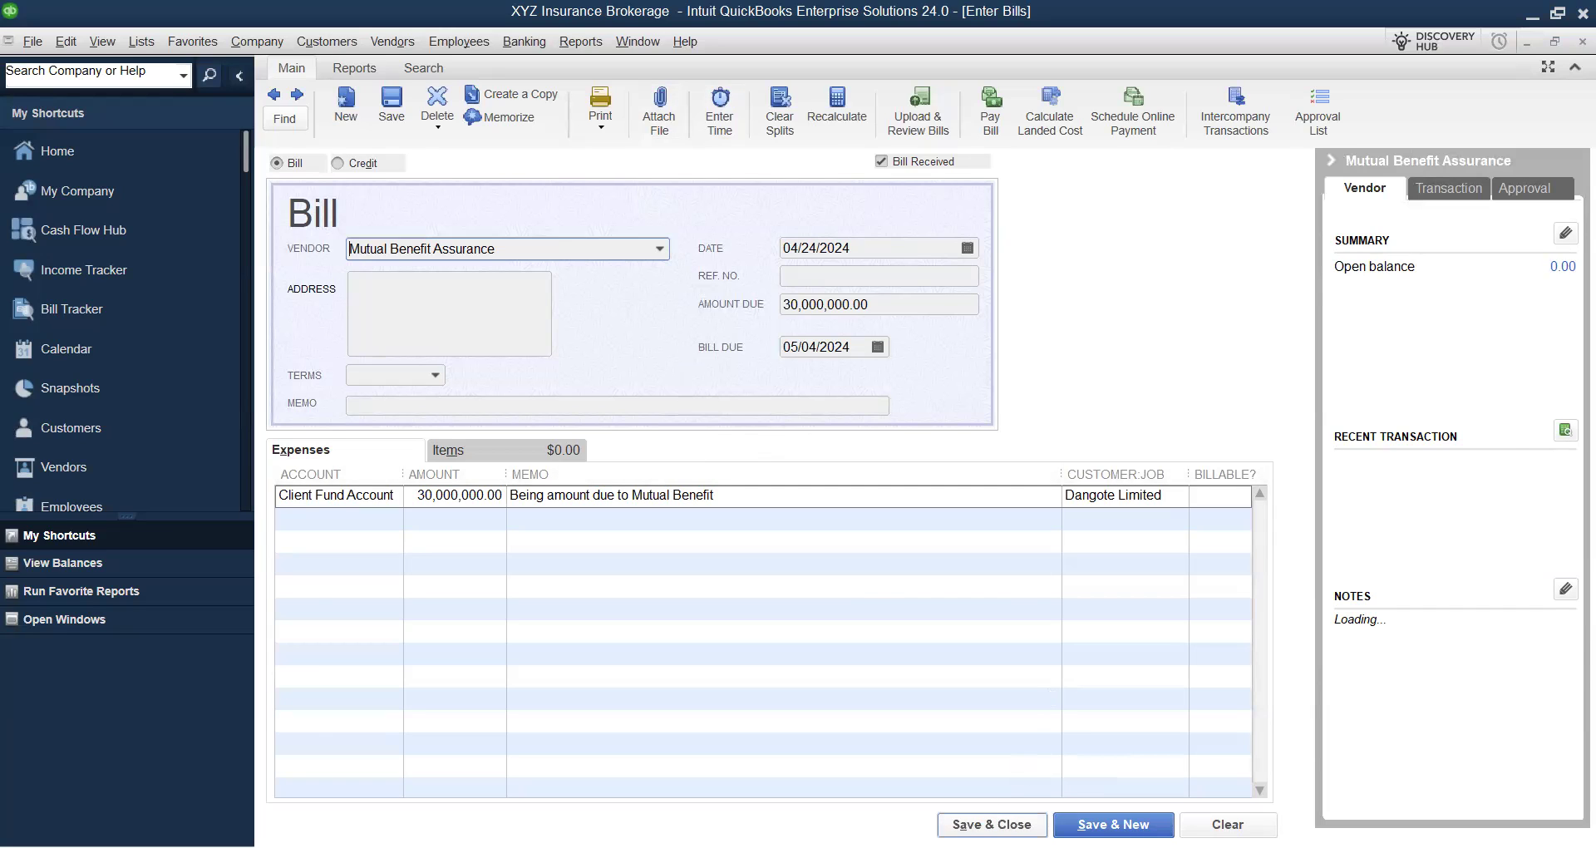
pyautogui.click(991, 824)
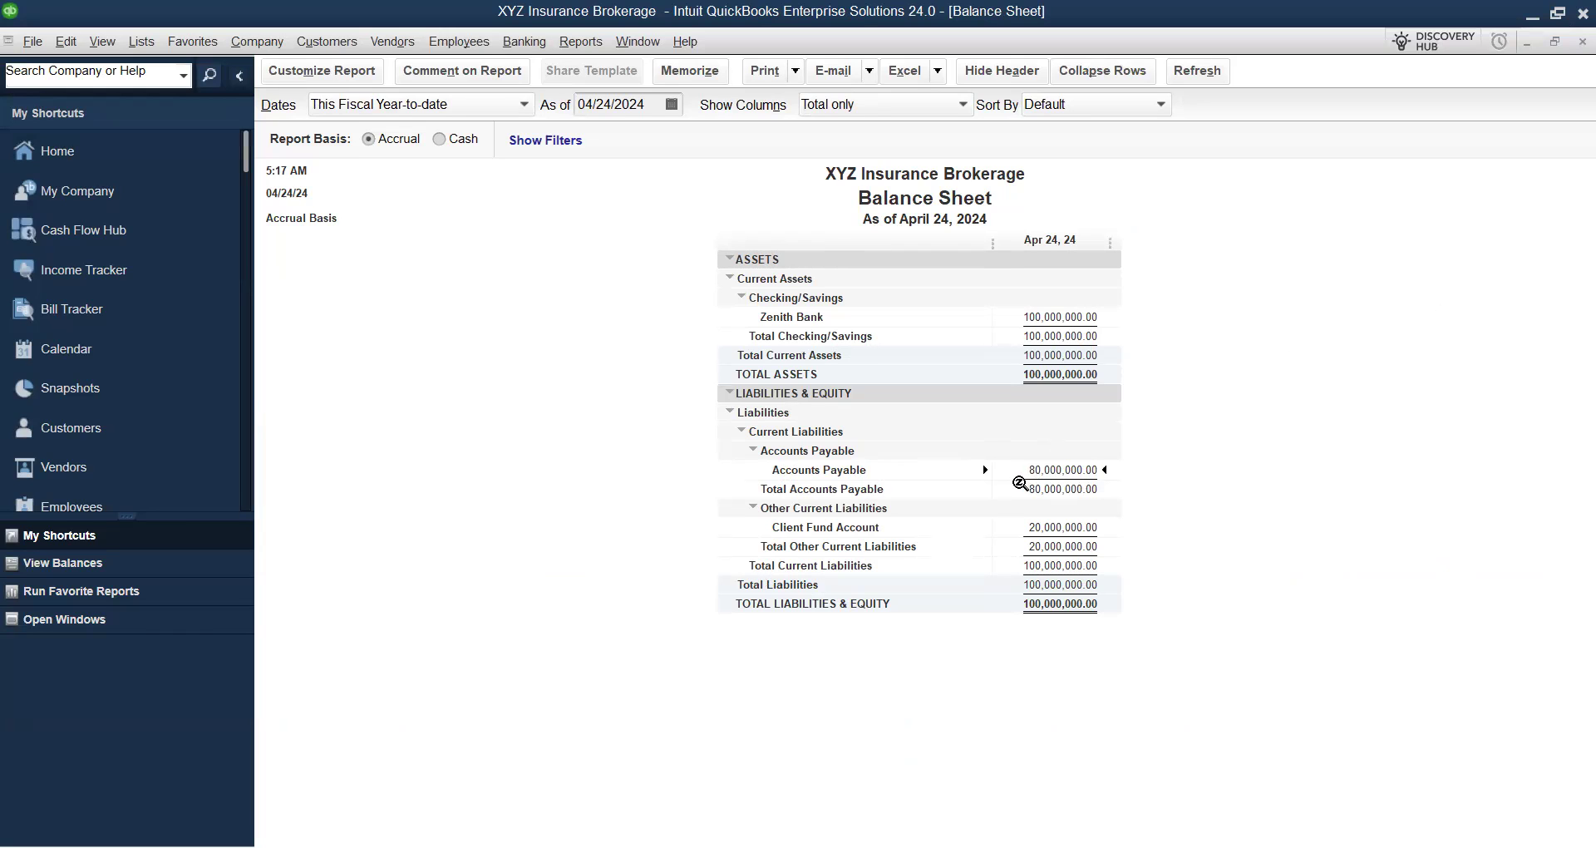
# Review the two bills behind the 80,000,000.00 Accounts Payable, then close both reports
pyautogui.doubleClick(1048, 472)
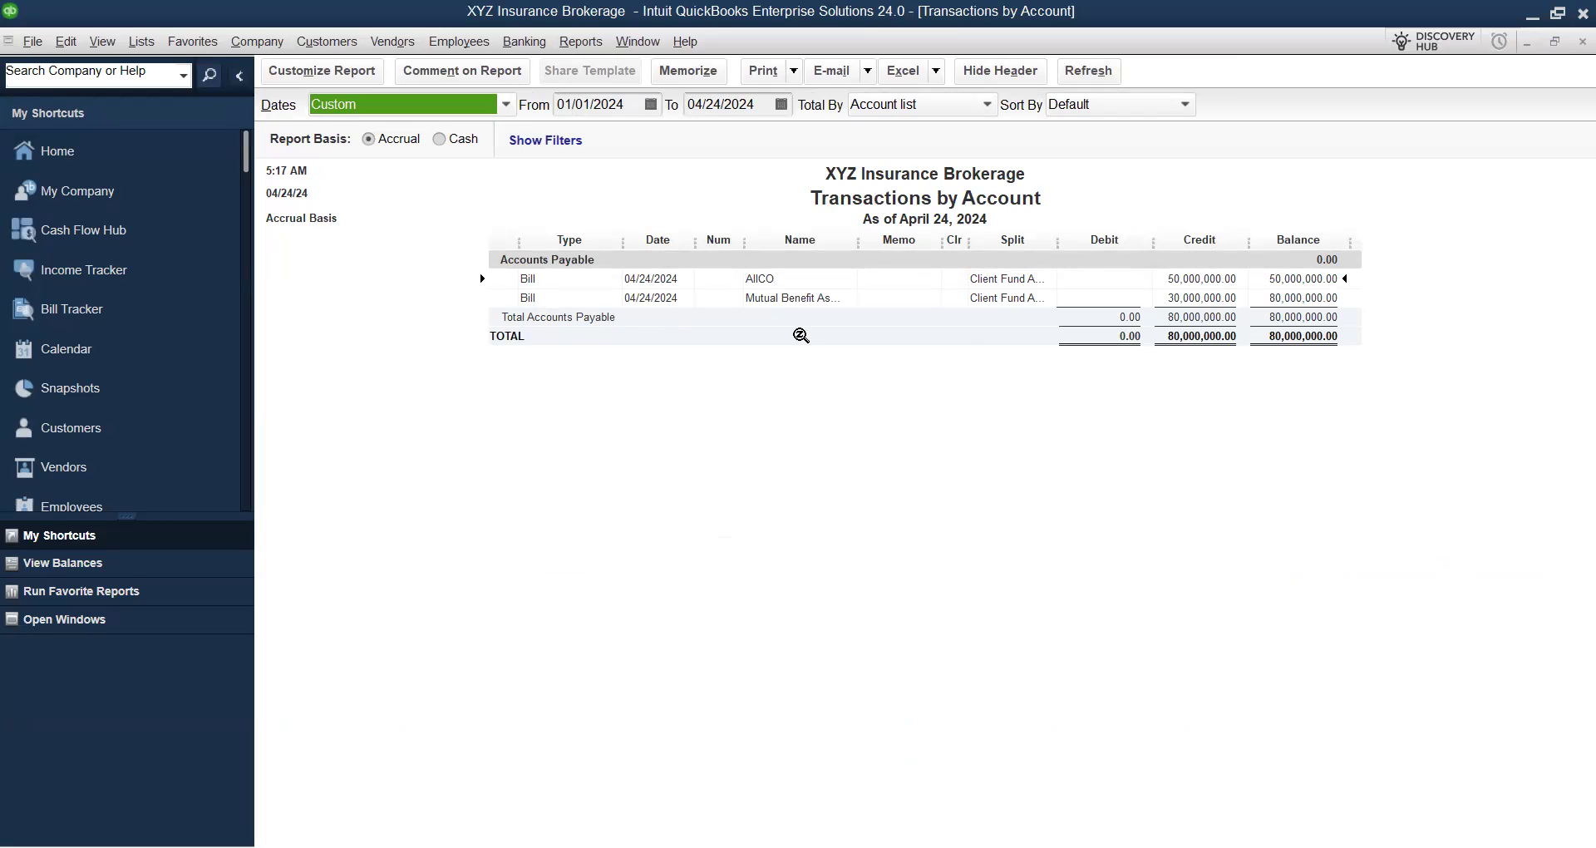
pyautogui.click(1579, 42)
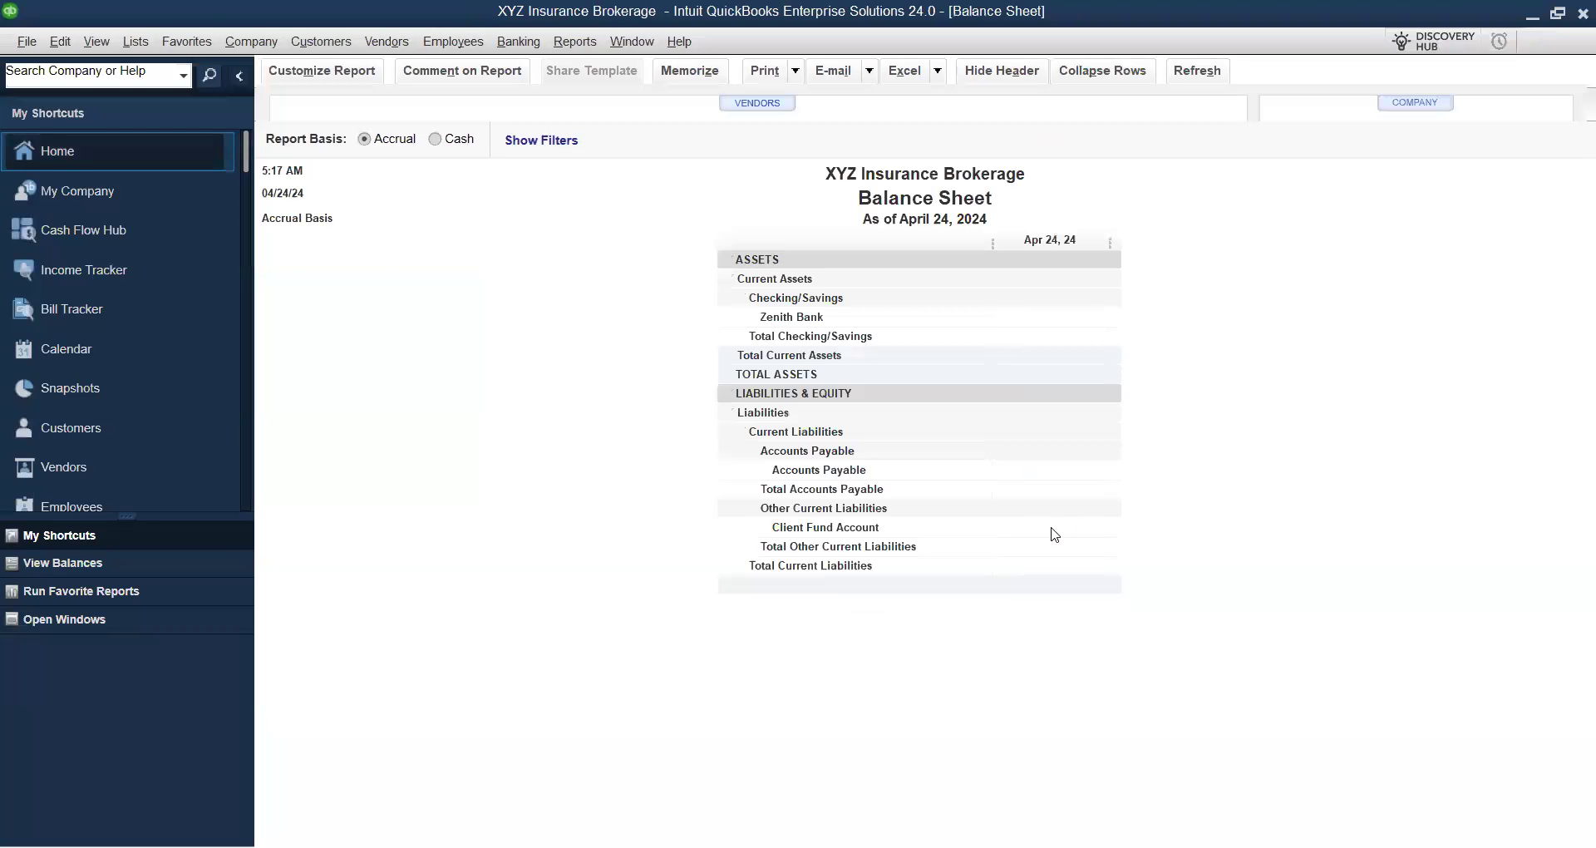
pyautogui.press('Escape')
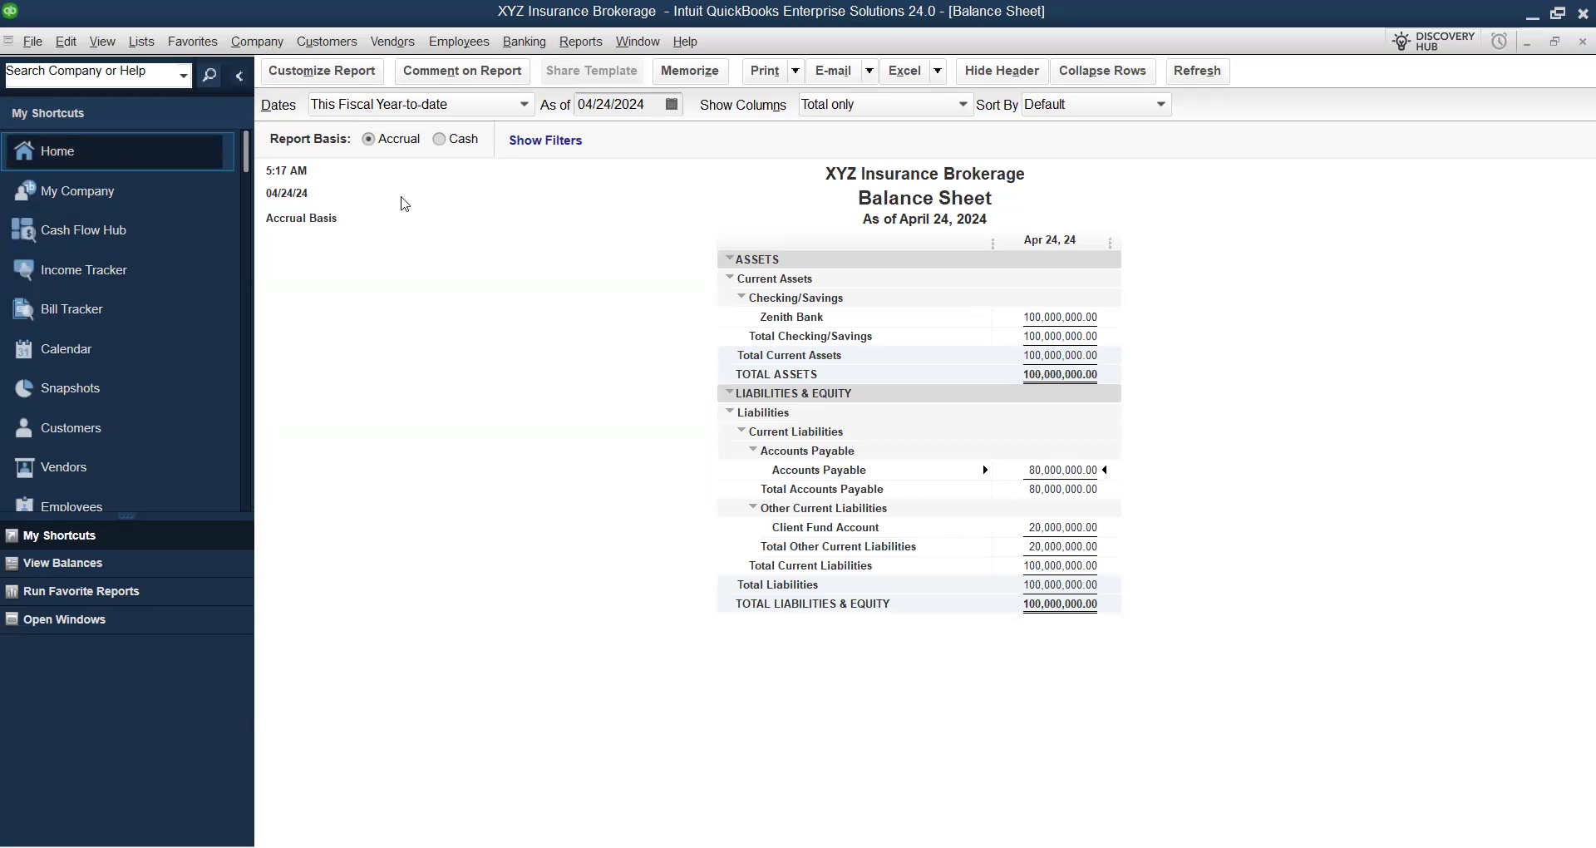
# Start a general journal entry debiting Client Fund Account 20,000,000.00
pyautogui.click(277, 44)
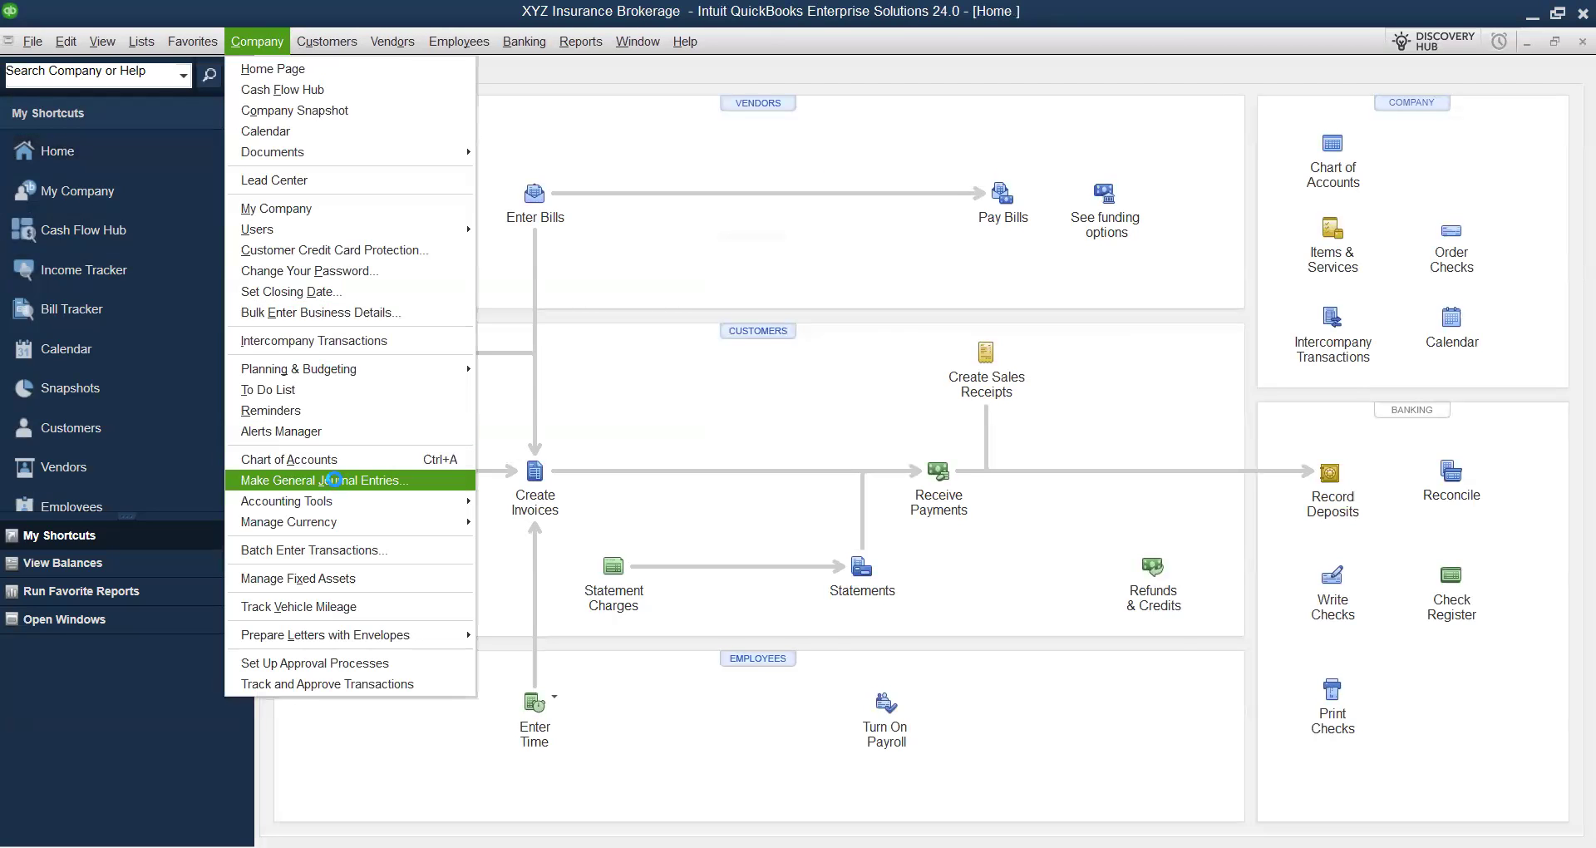
pyautogui.click(337, 480)
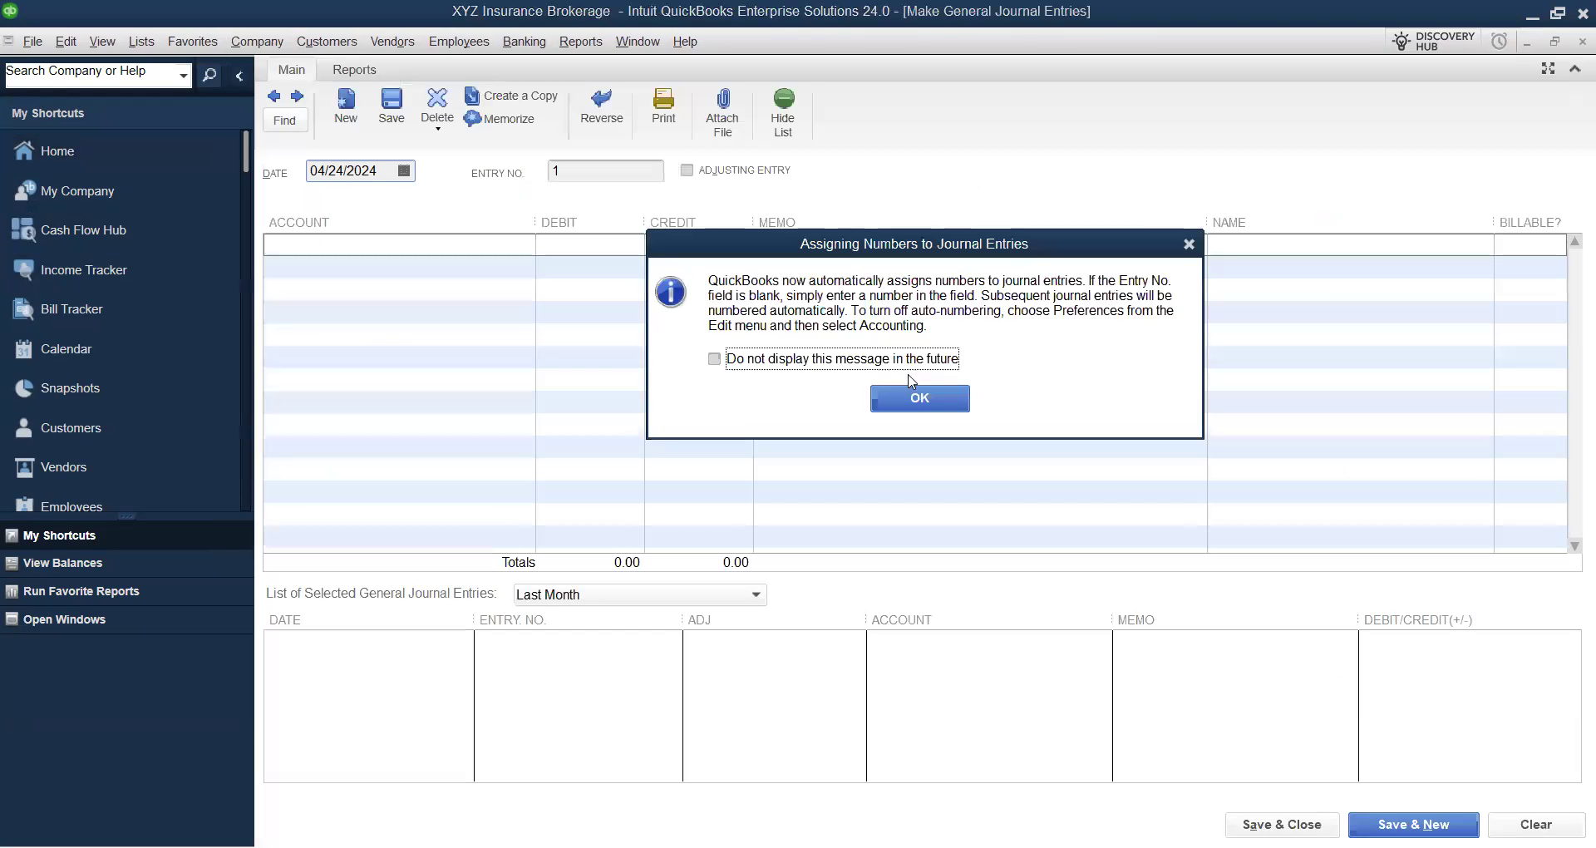
pyautogui.click(912, 404)
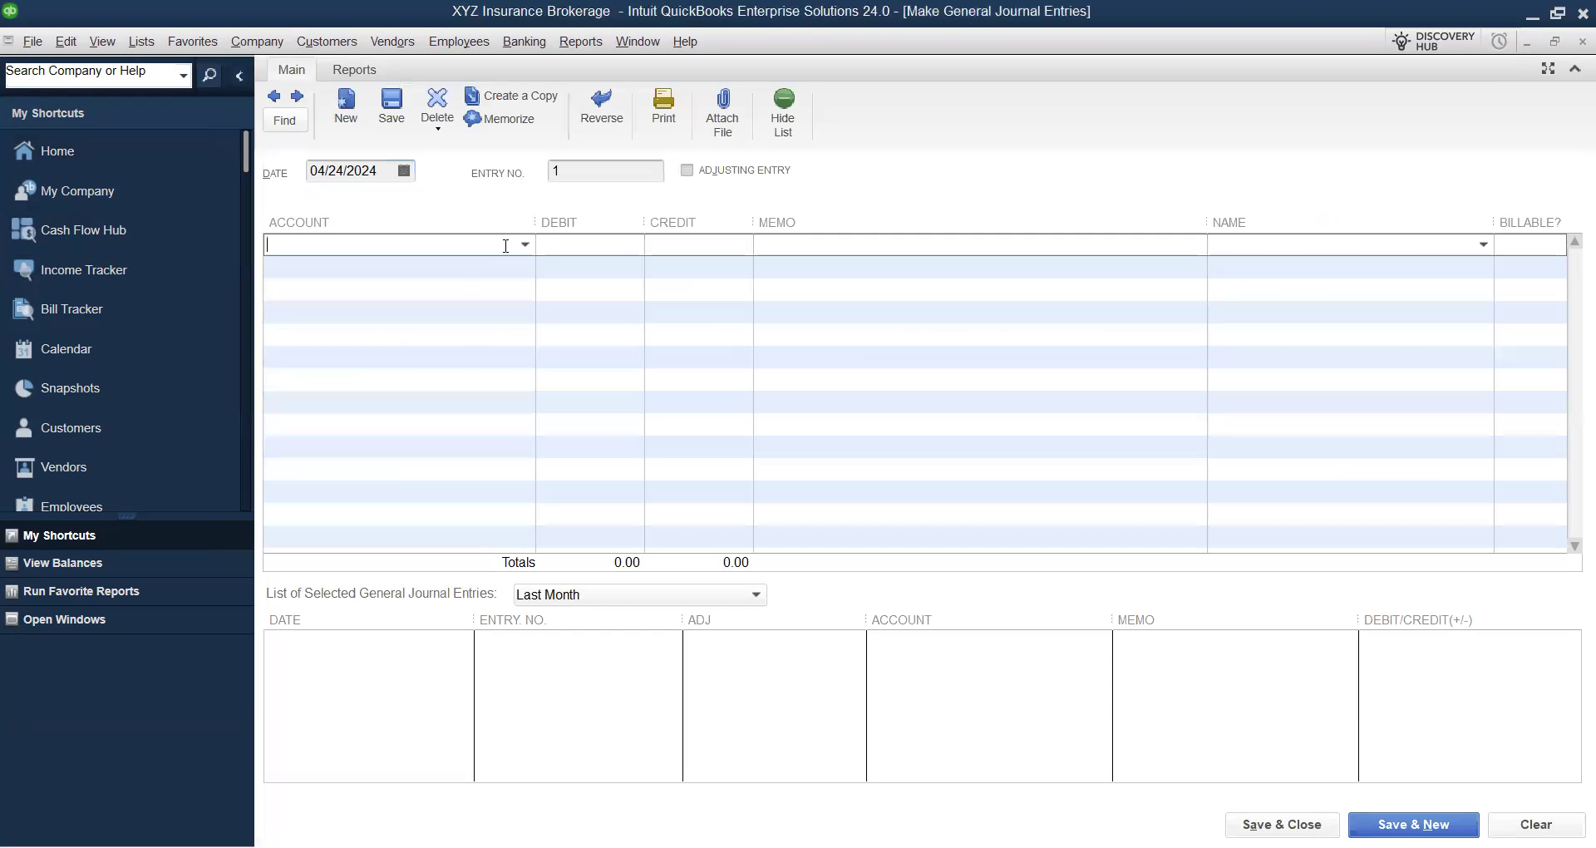
pyautogui.write('Client Fund Account')
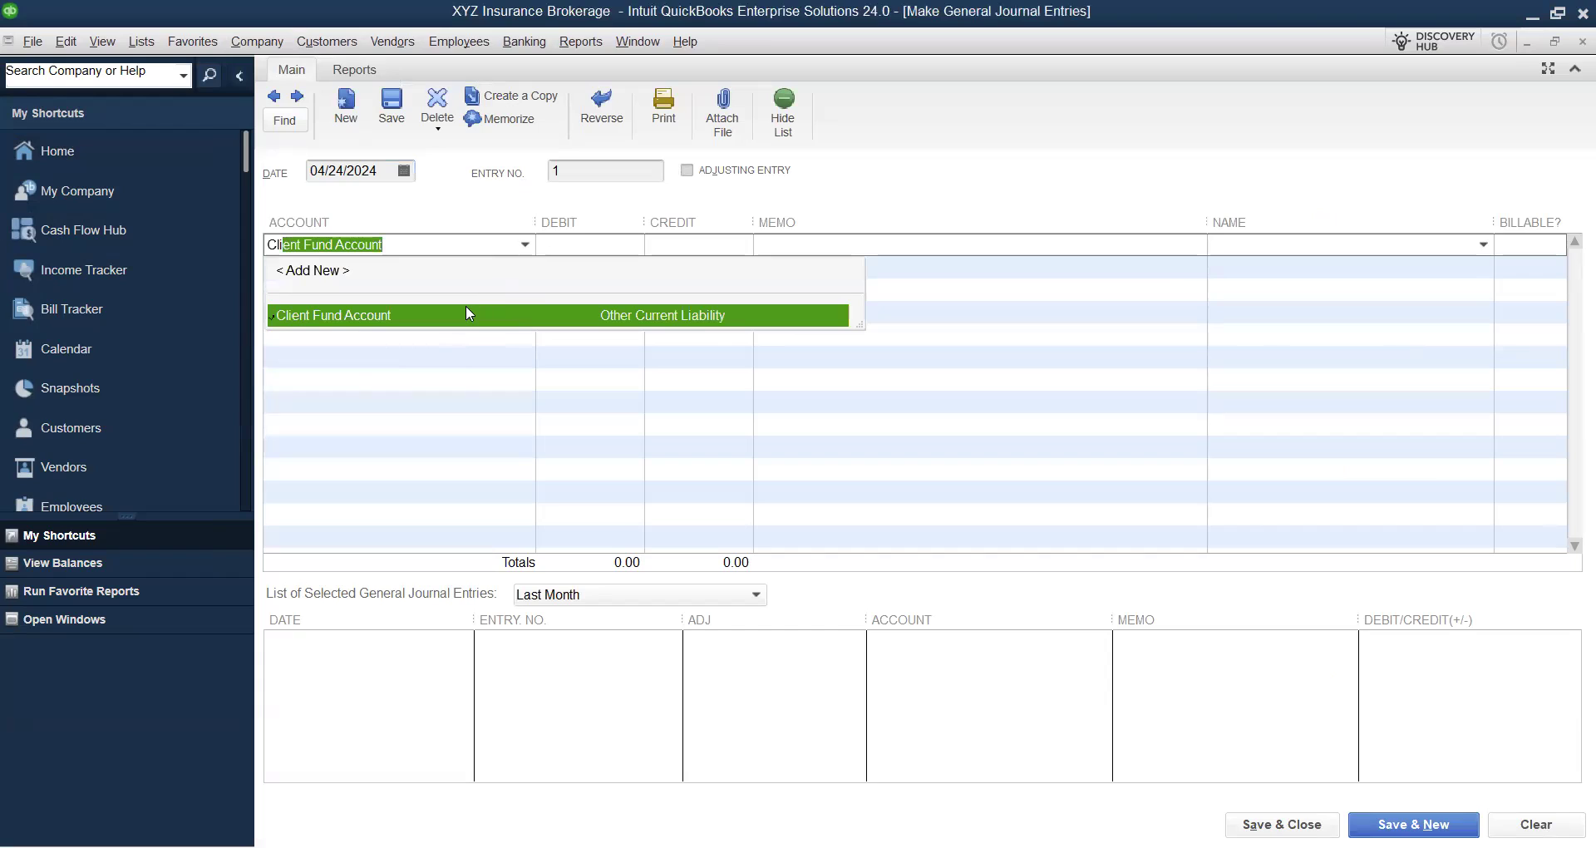
pyautogui.click(616, 246)
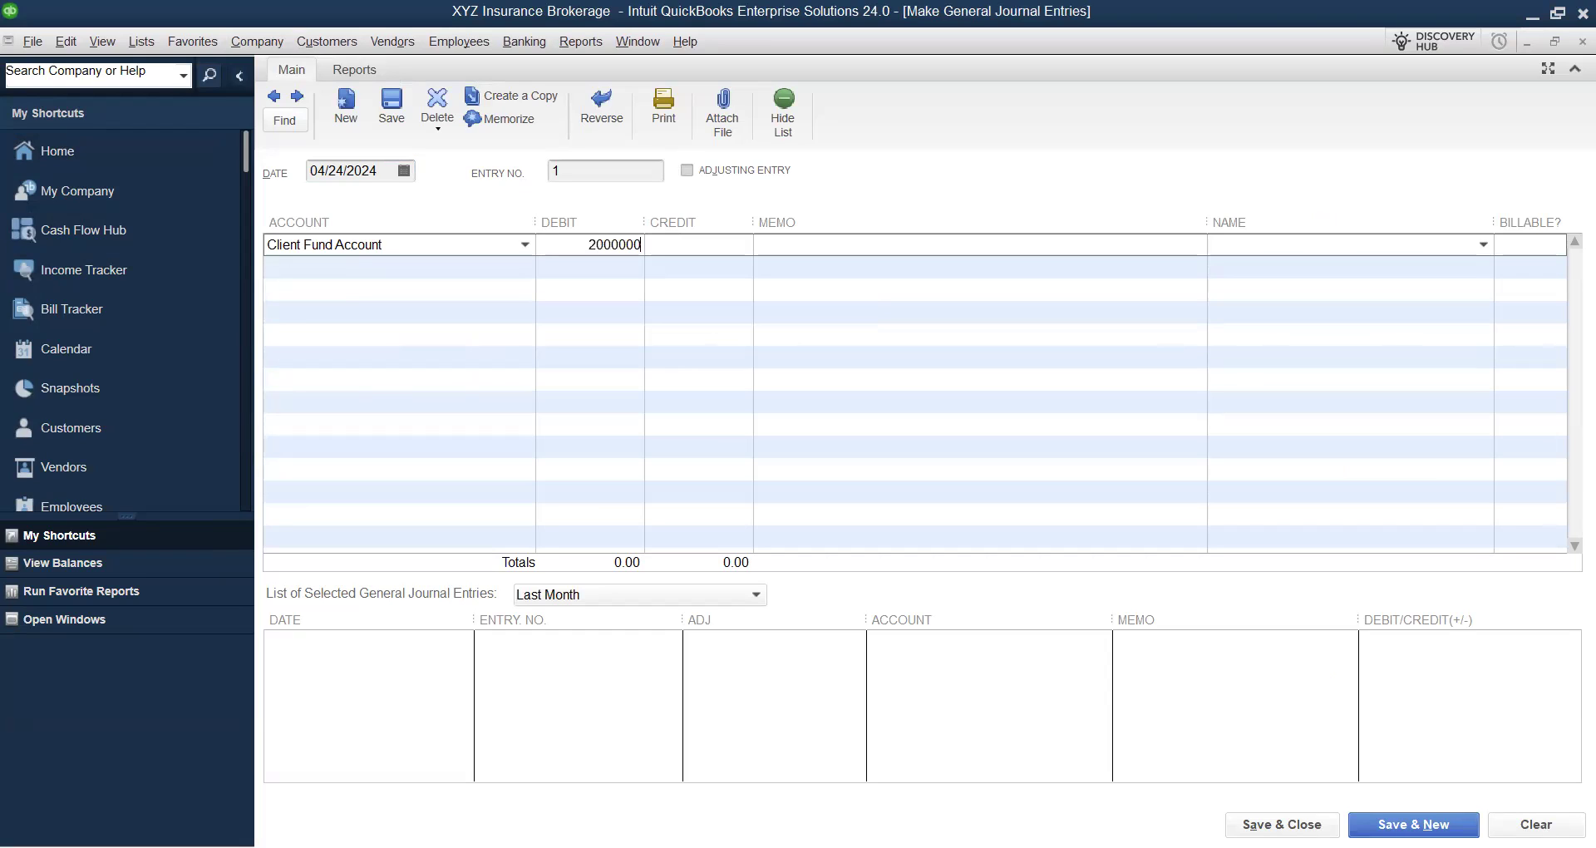
pyautogui.click(459, 268)
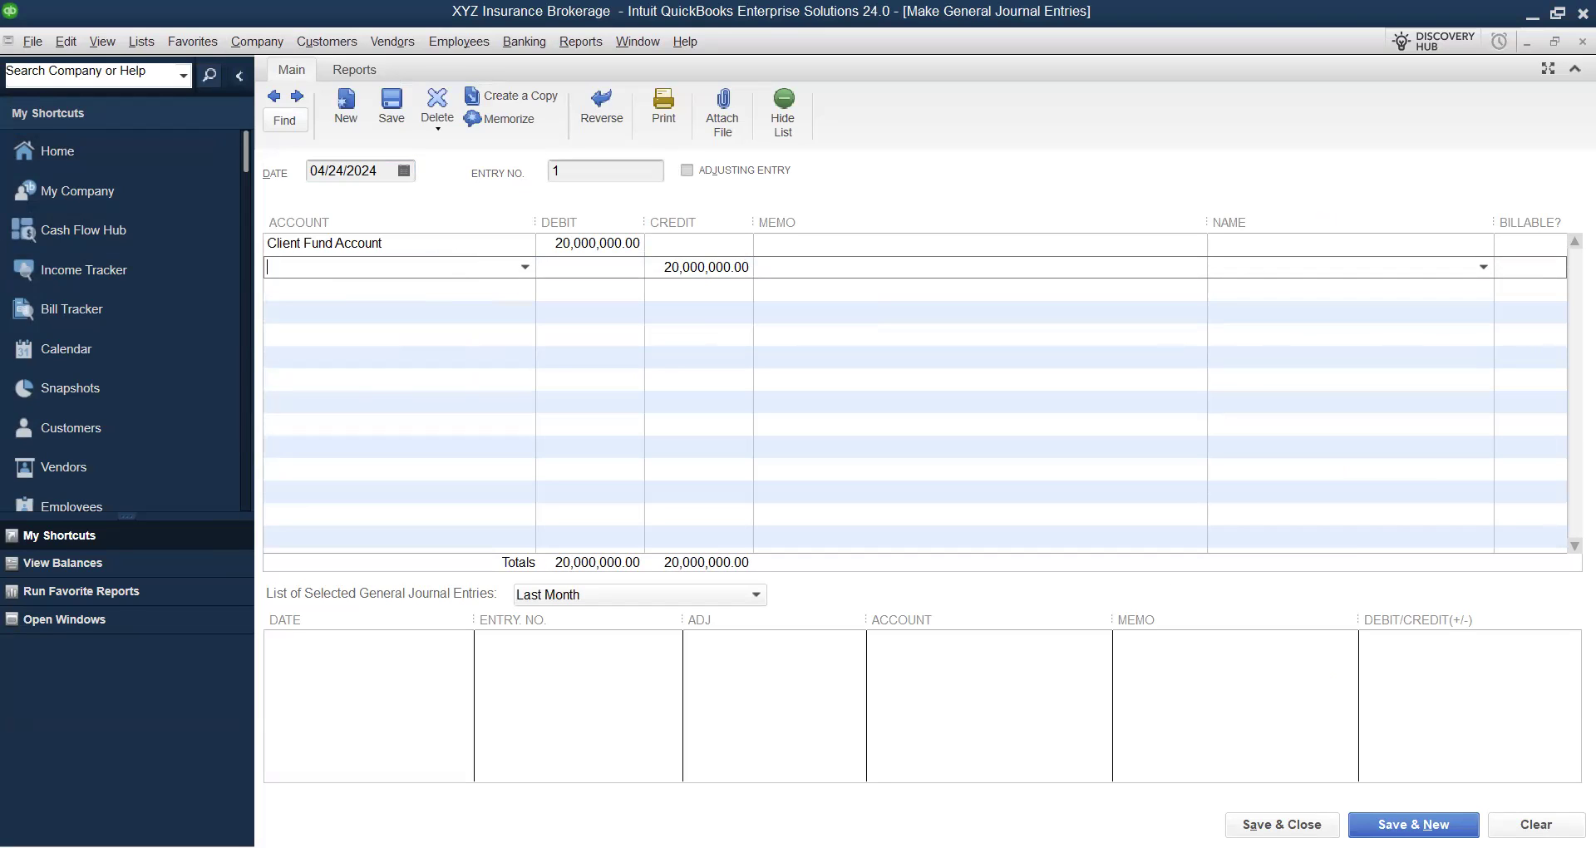
# Create a new Insurance Brokerage income account for the second journal line
pyautogui.write('Brokerage')
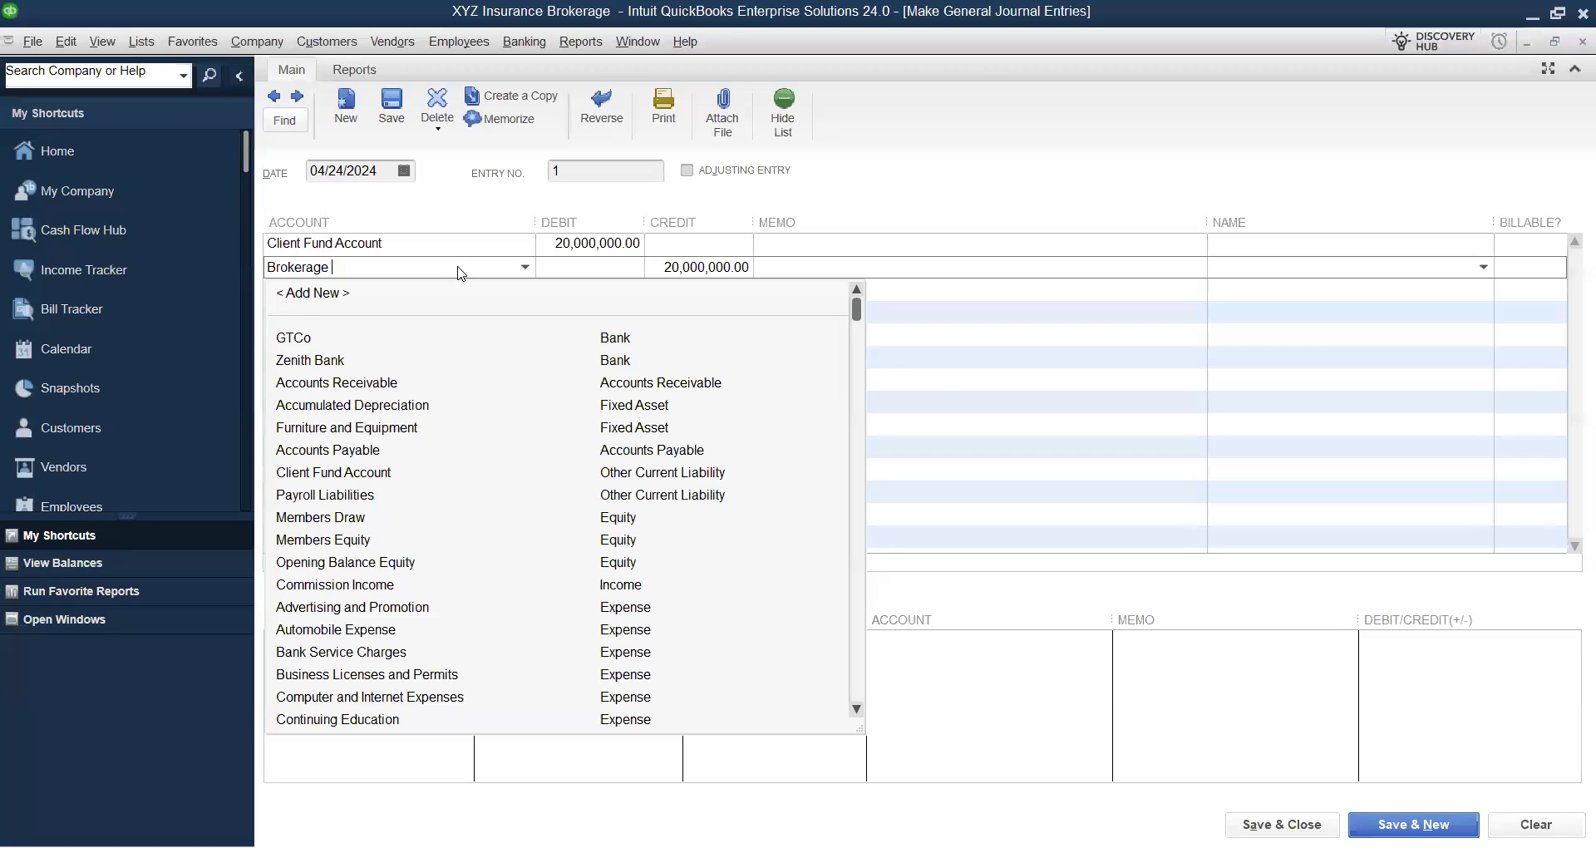
pyautogui.press('Tab')
pyautogui.click(769, 264)
pyautogui.click(425, 292)
pyautogui.click(931, 602)
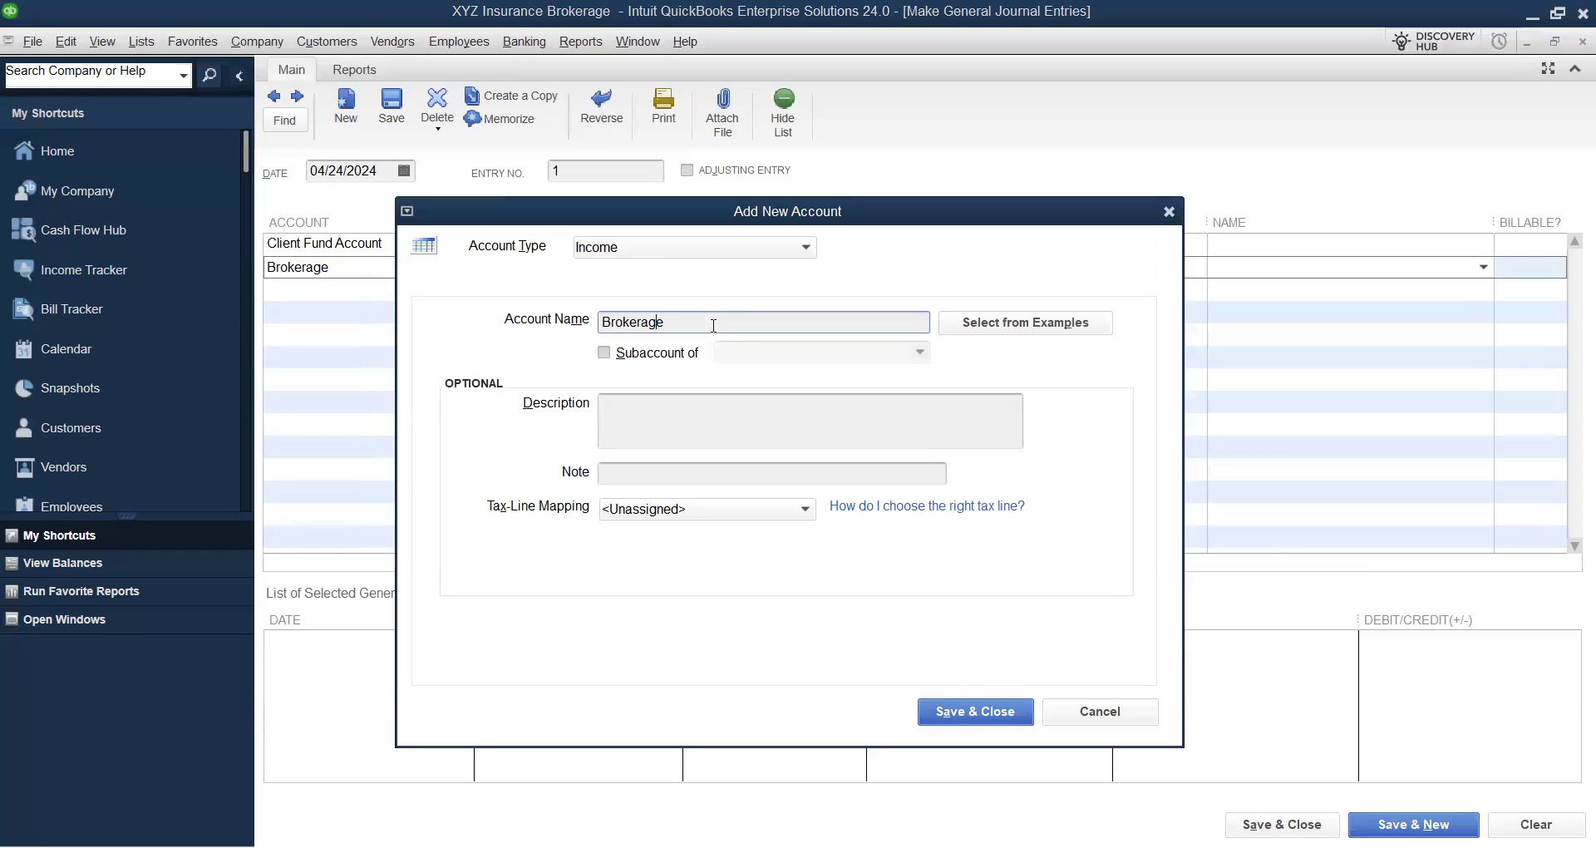
pyautogui.write('Insurance')
pyautogui.click(970, 711)
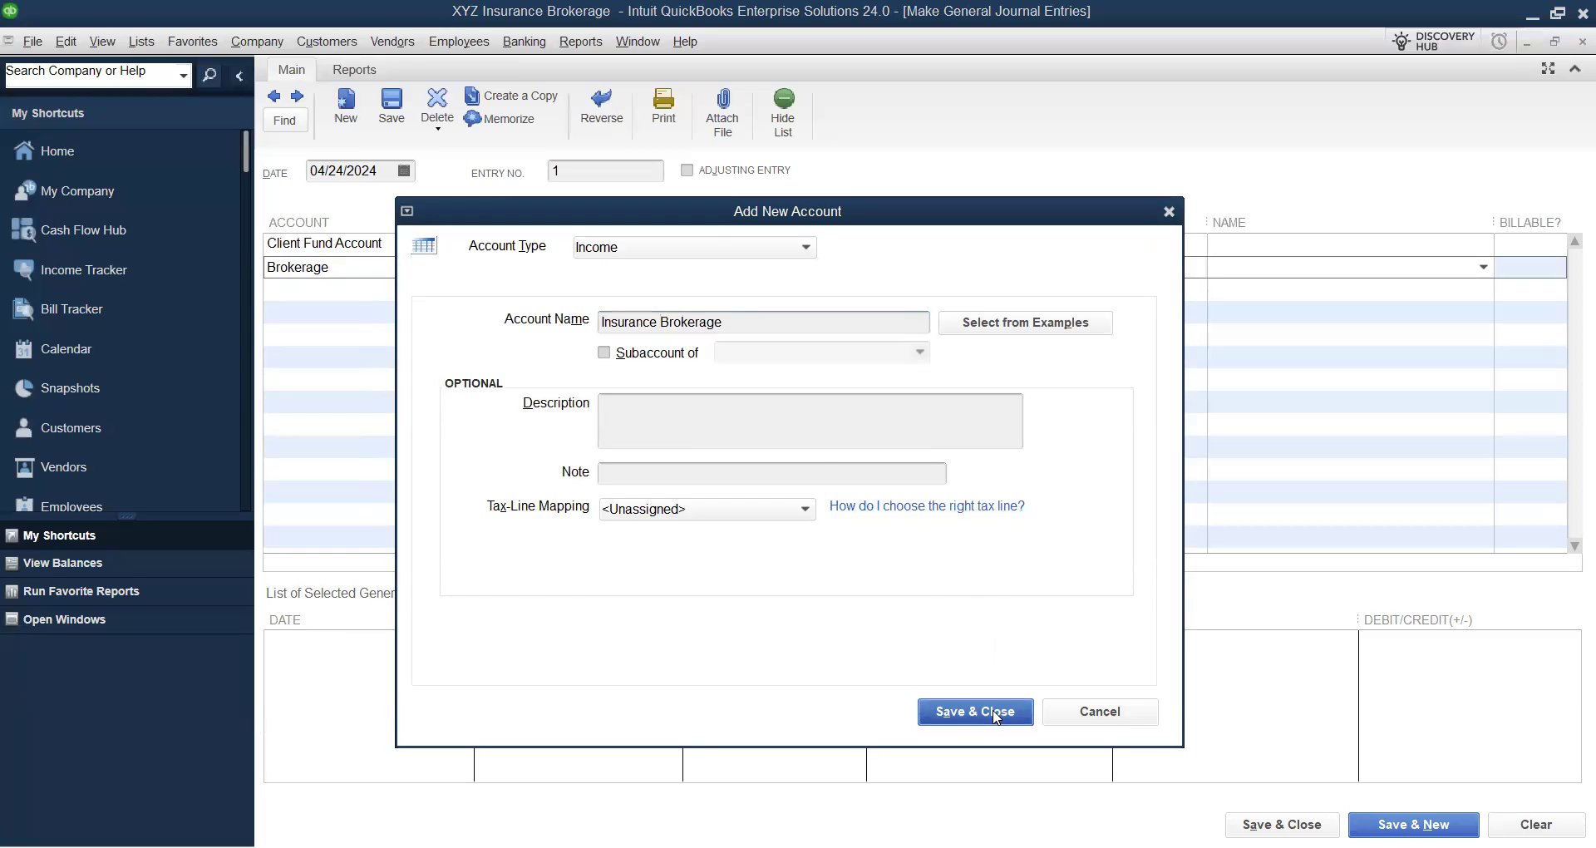
# Credit Insurance Brokerage 18,000,000.00 and enter VAT Payable as the third line's account
pyautogui.click(707, 267)
pyautogui.write('18000000')
pyautogui.click(810, 295)
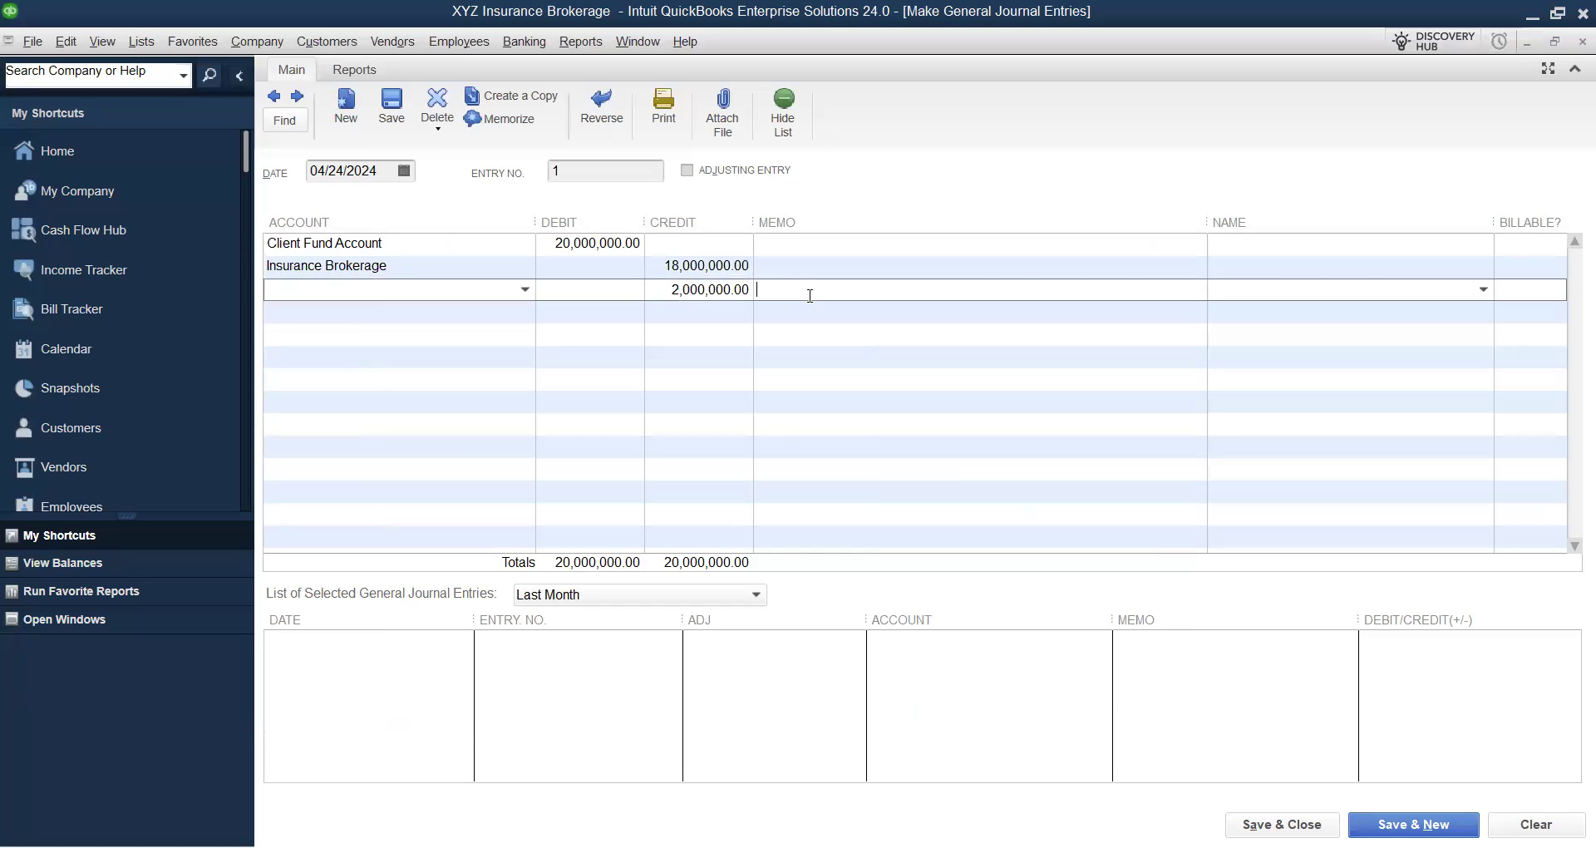
pyautogui.click(354, 291)
pyautogui.write('VAT Payable')
# Set up VAT Payable as an Other Current Liability account and save the journal entry
pyautogui.press('Tab')
pyautogui.click(726, 274)
pyautogui.click(455, 544)
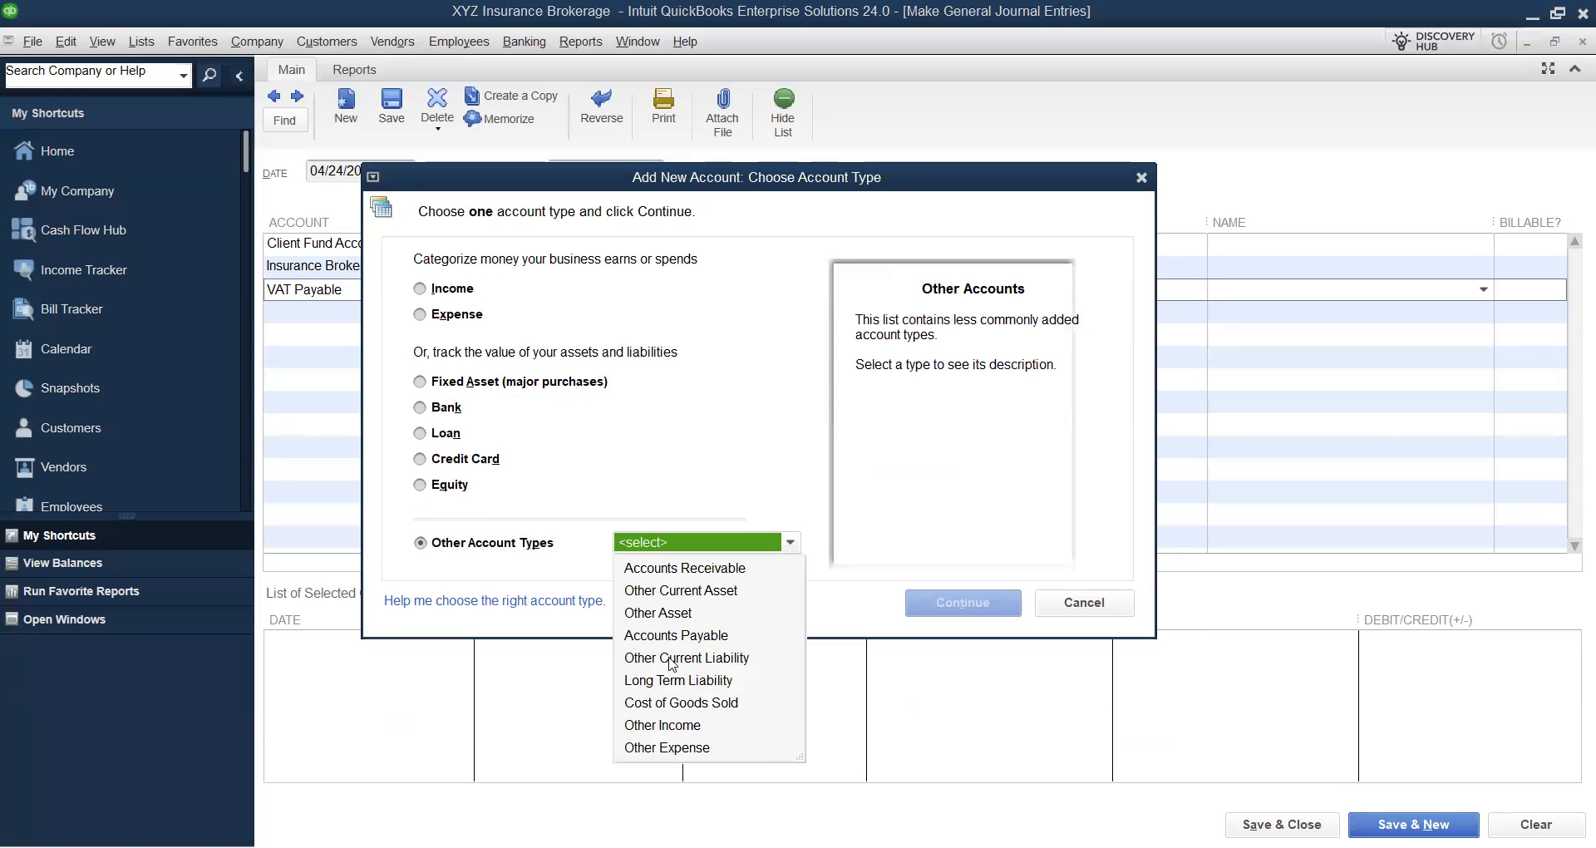
pyautogui.click(670, 658)
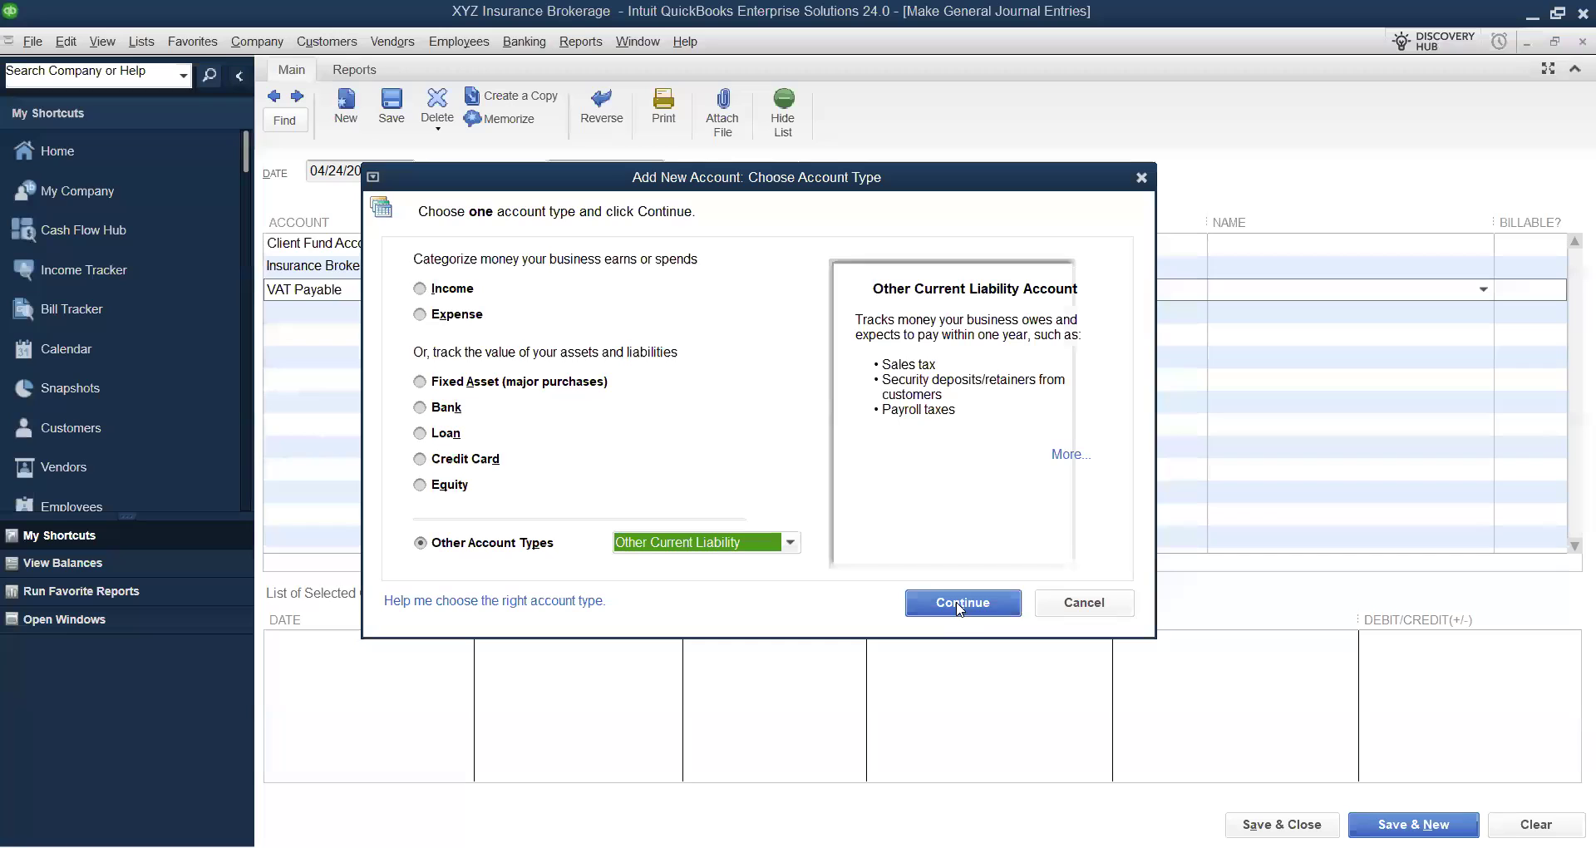
pyautogui.click(963, 602)
pyautogui.click(955, 696)
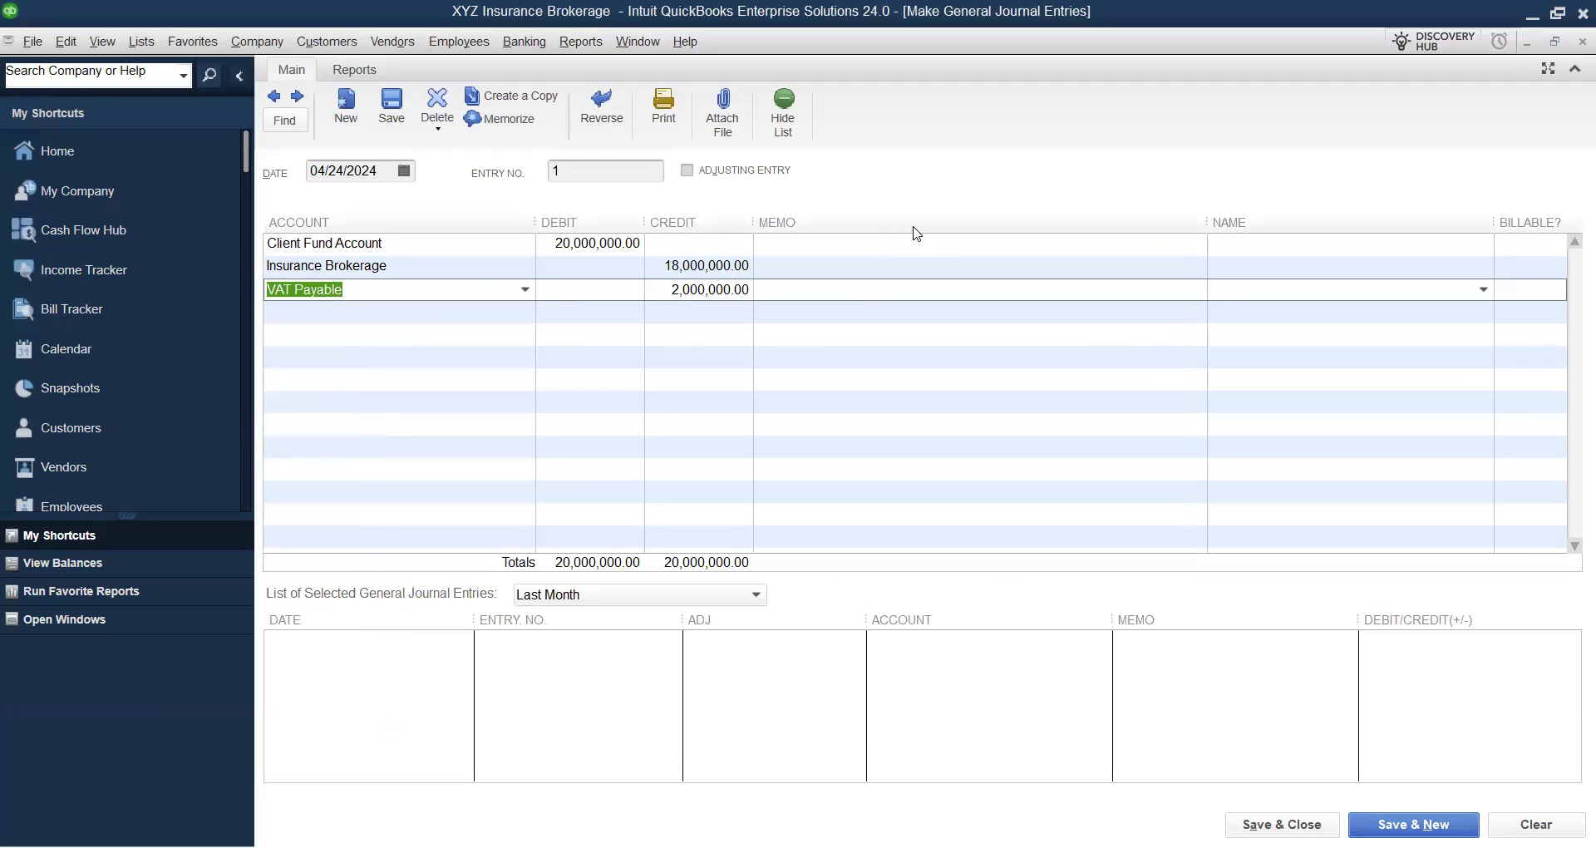
pyautogui.click(1281, 823)
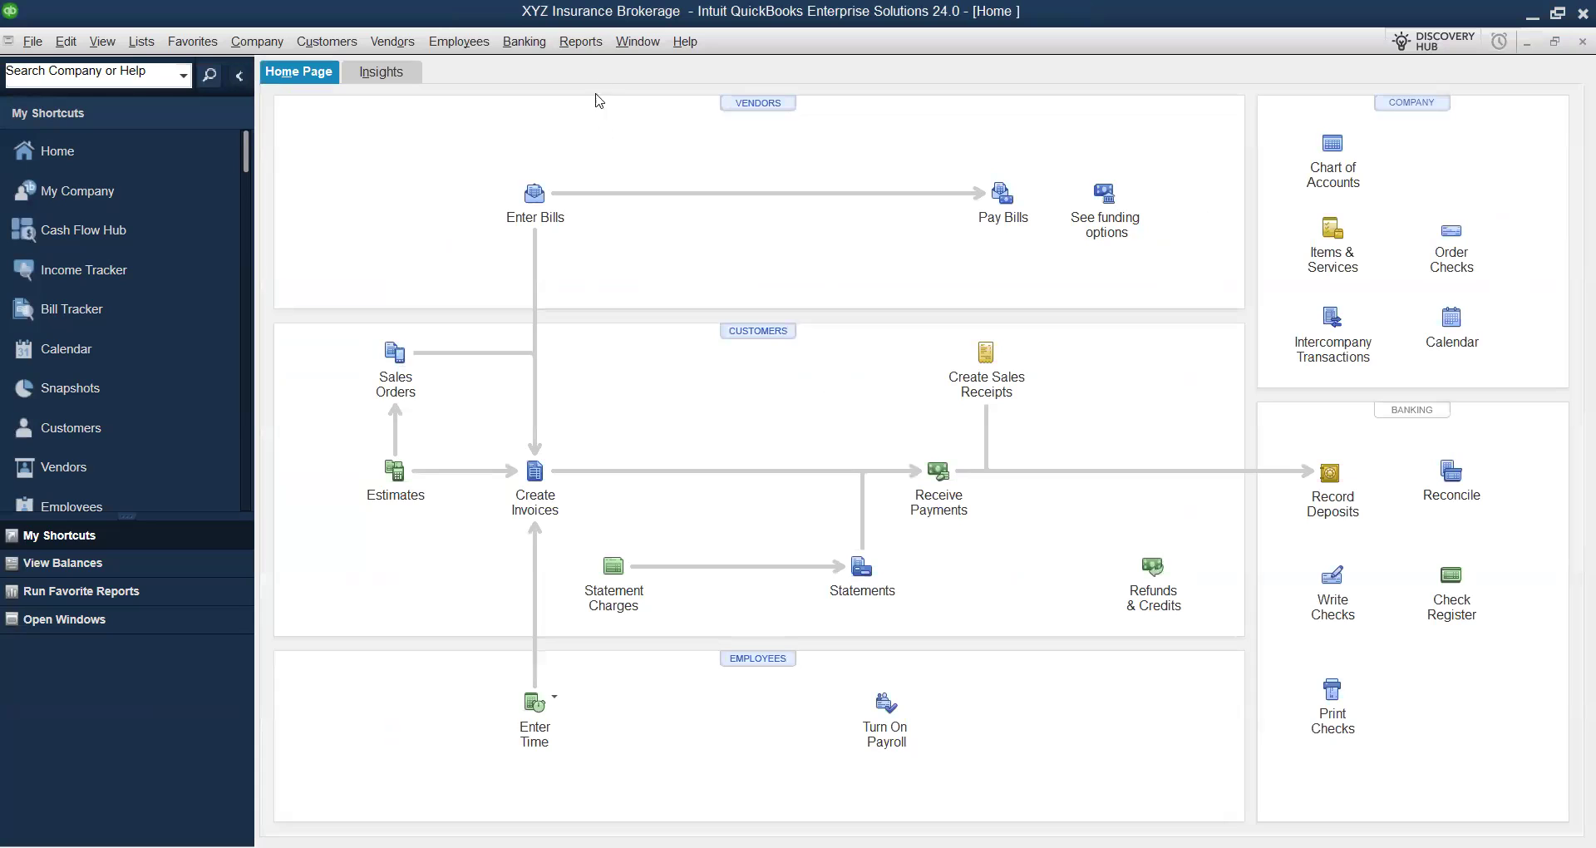
# Run the standard Balance Sheet, then the Profit & Loss Standard showing 18,000,000.00 Insurance Brokerage
pyautogui.click(580, 44)
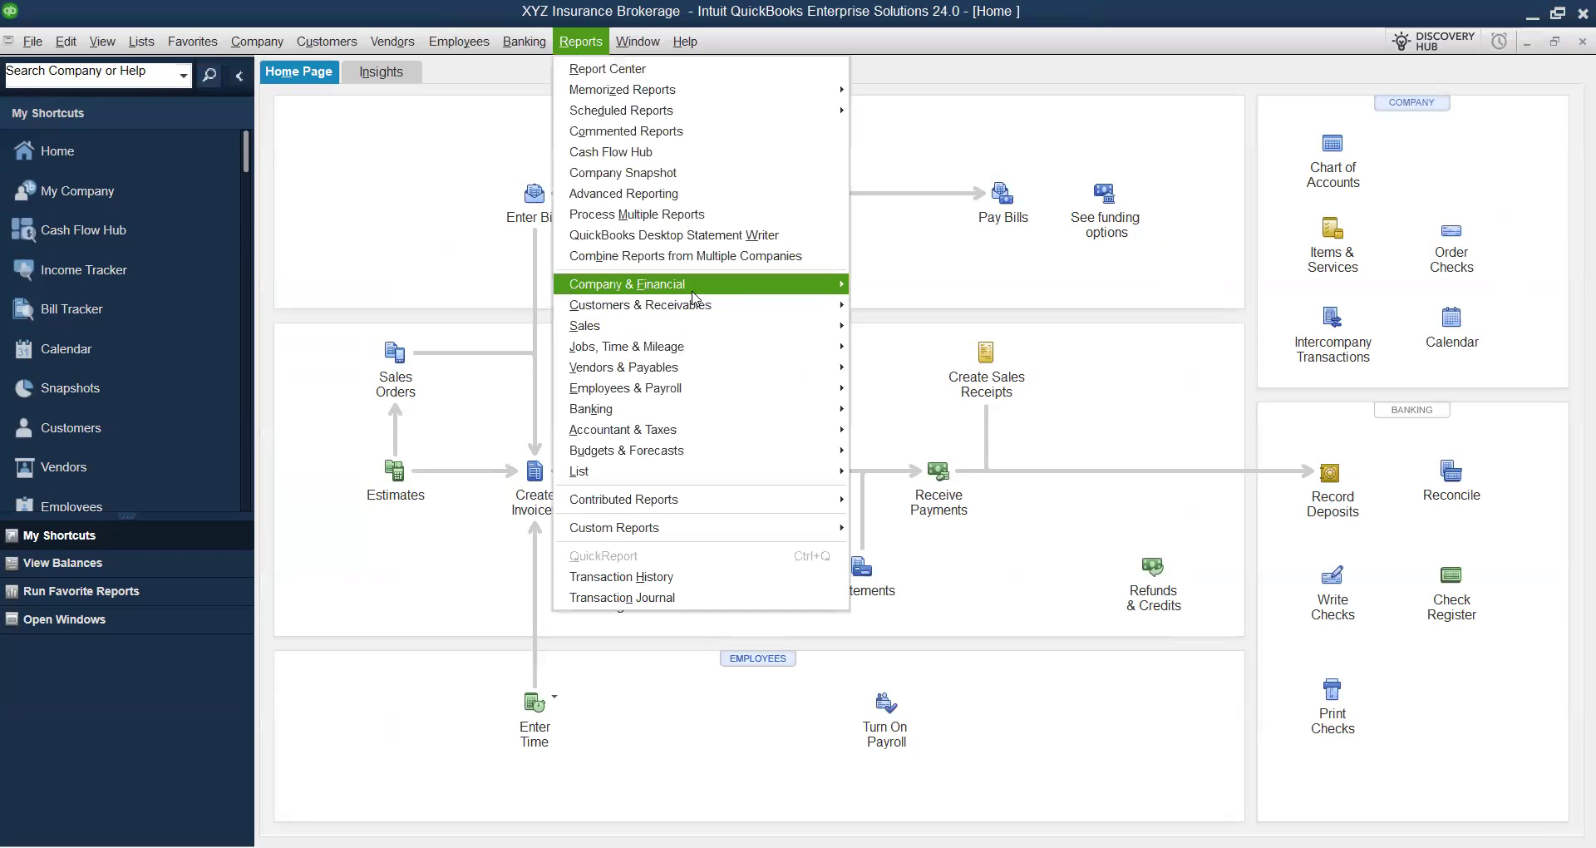
pyautogui.moveTo(695, 296)
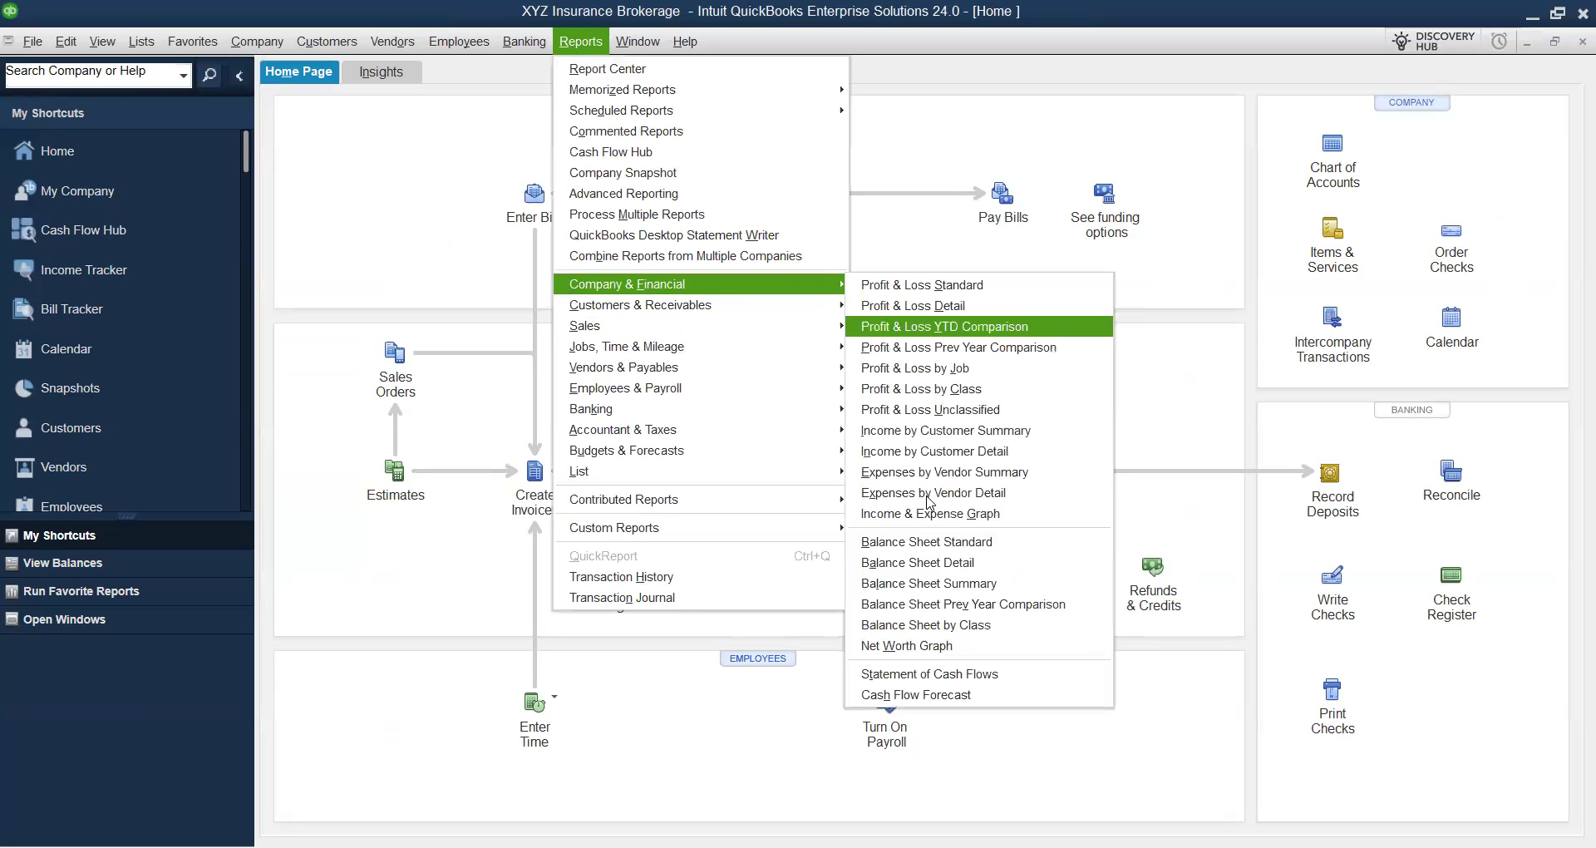
pyautogui.click(896, 542)
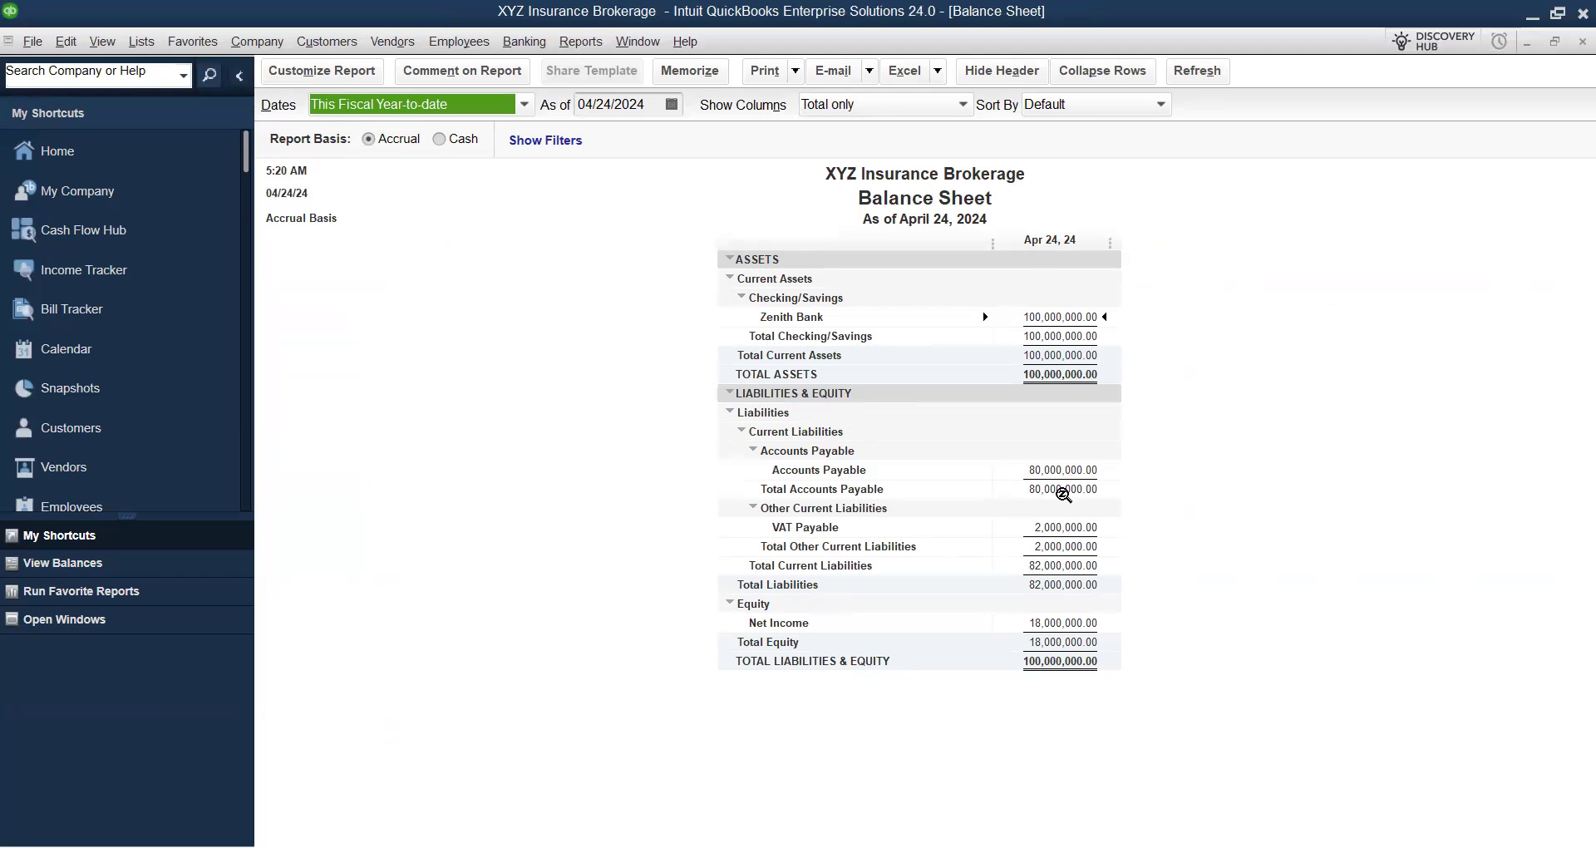
pyautogui.click(581, 41)
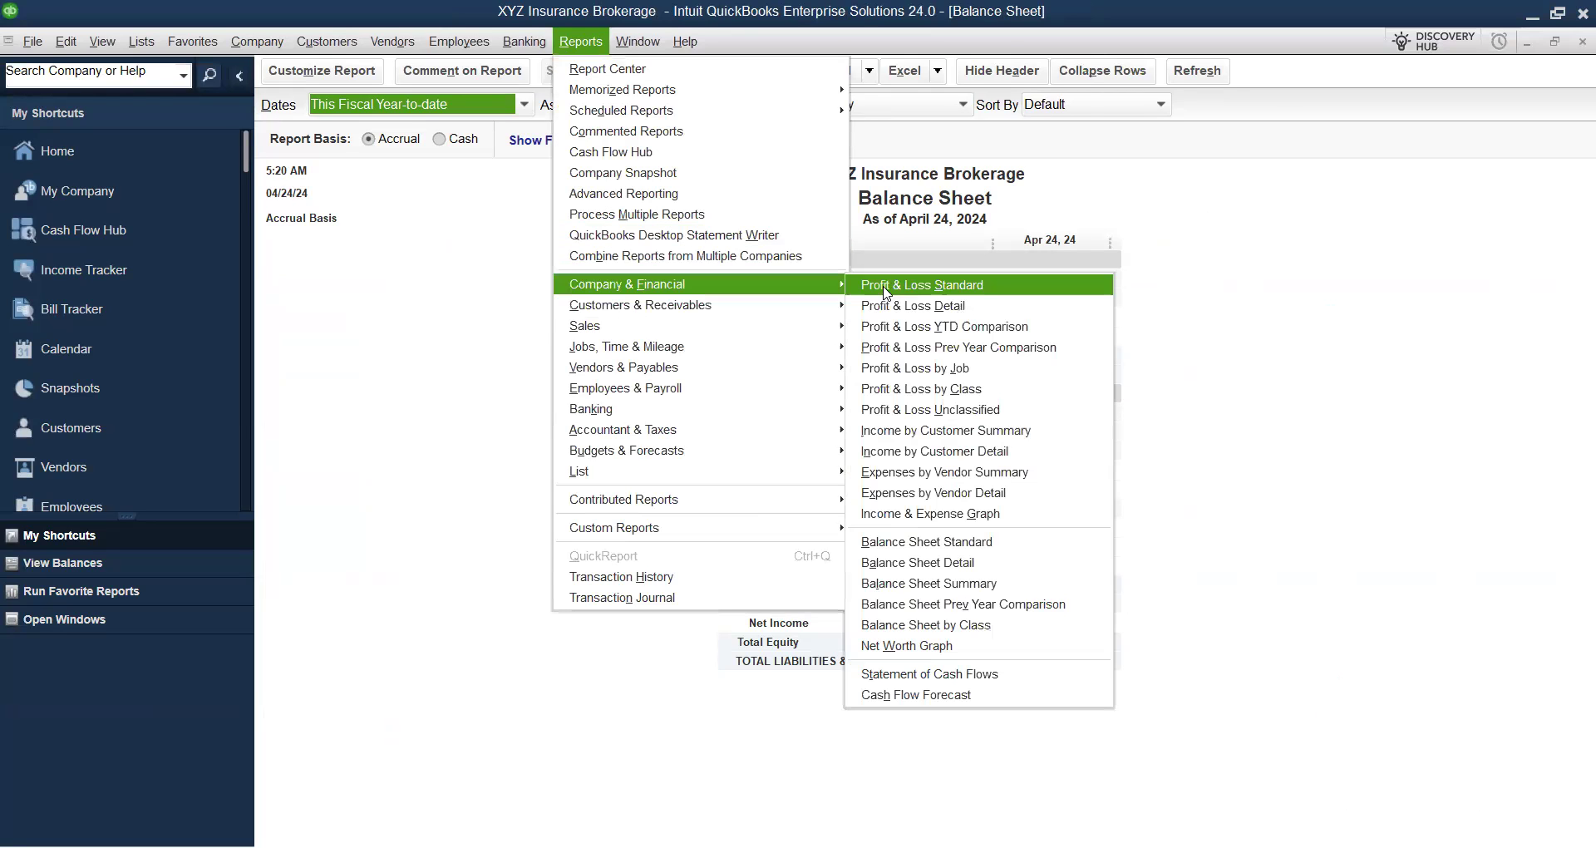
pyautogui.click(886, 290)
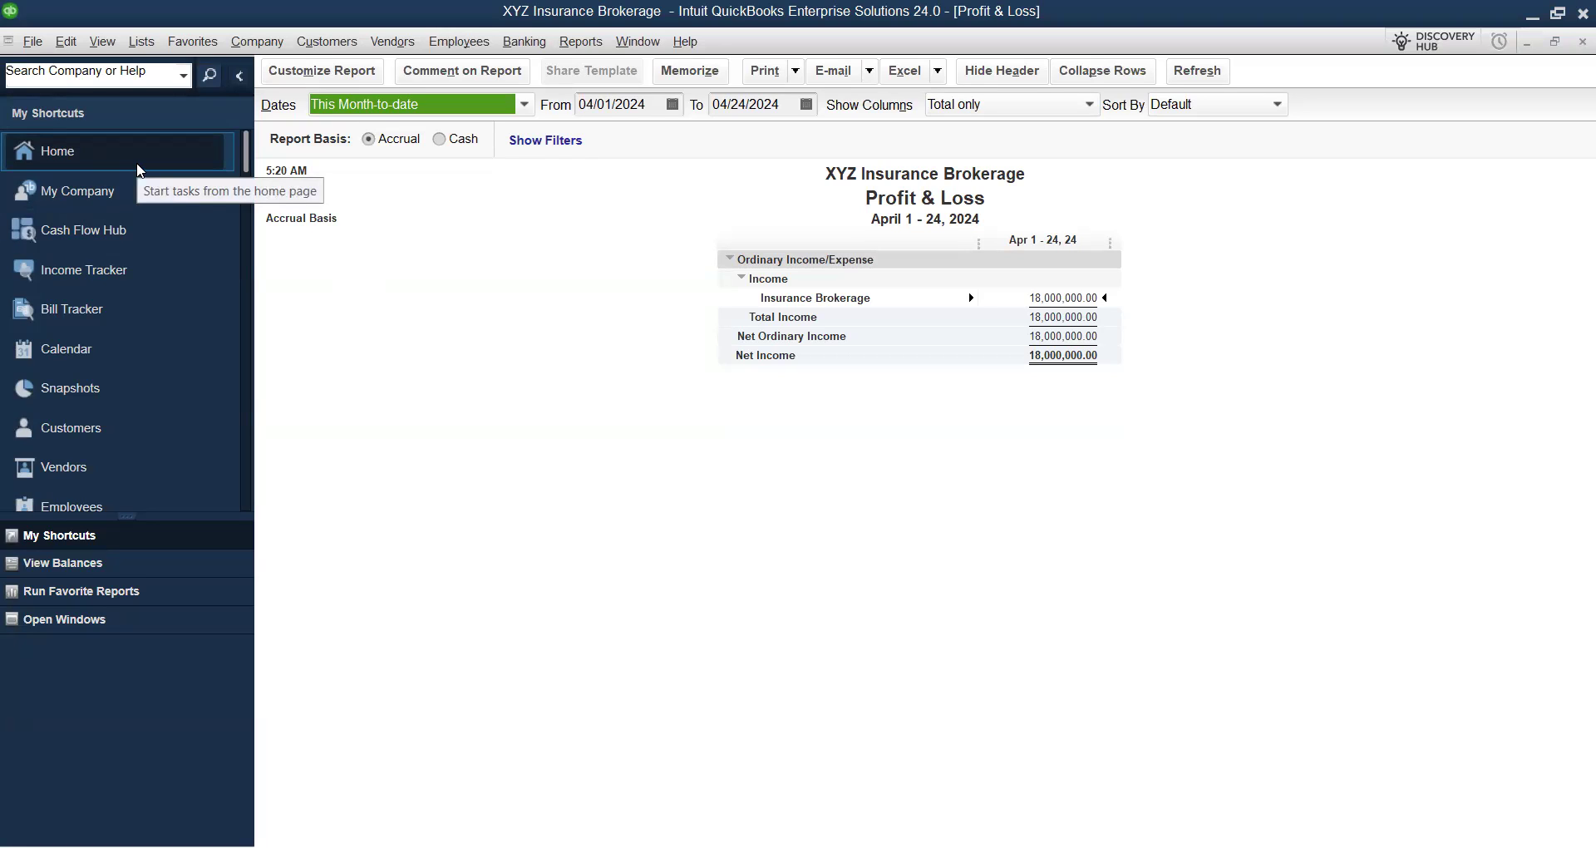
# Run the Vendor Balance Summary showing 80,000,000.00 owed to AIICO and Mutual Benefit, then go Home
pyautogui.click(580, 42)
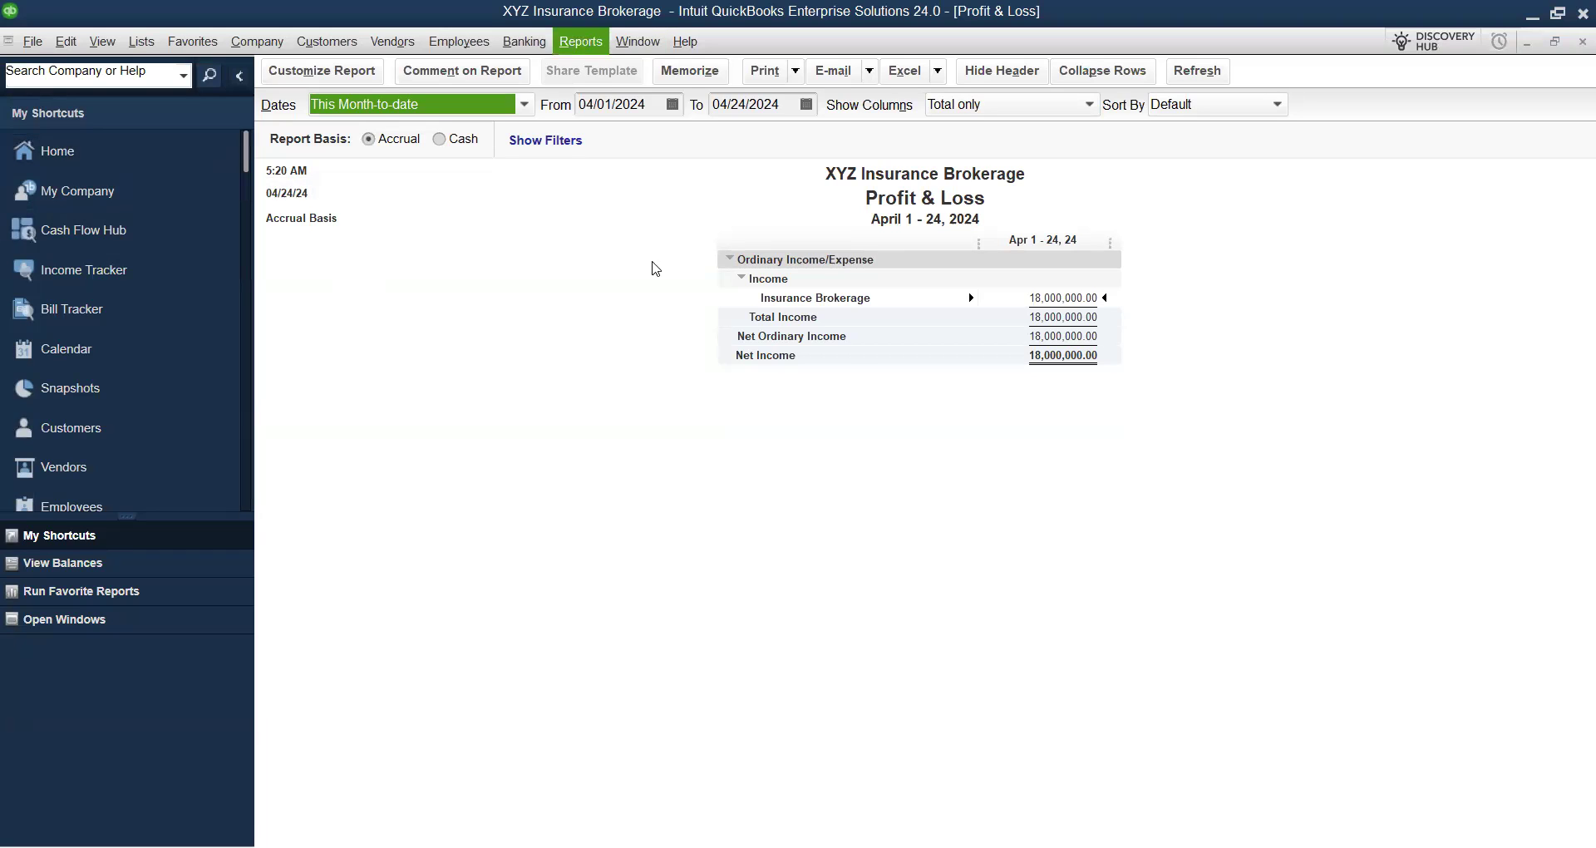
pyautogui.moveTo(670, 370)
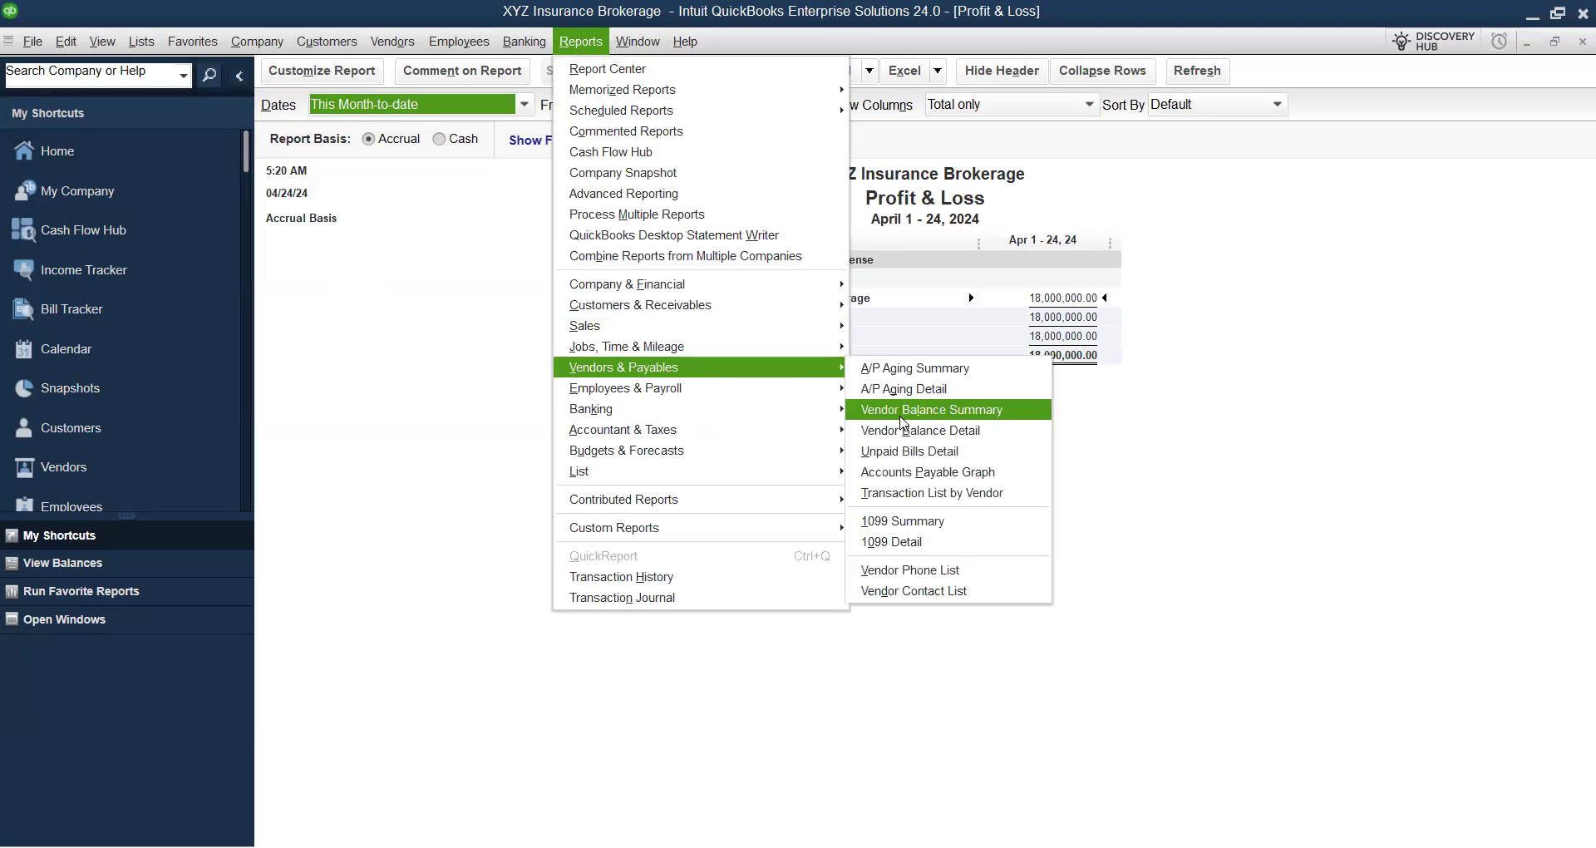
pyautogui.click(902, 414)
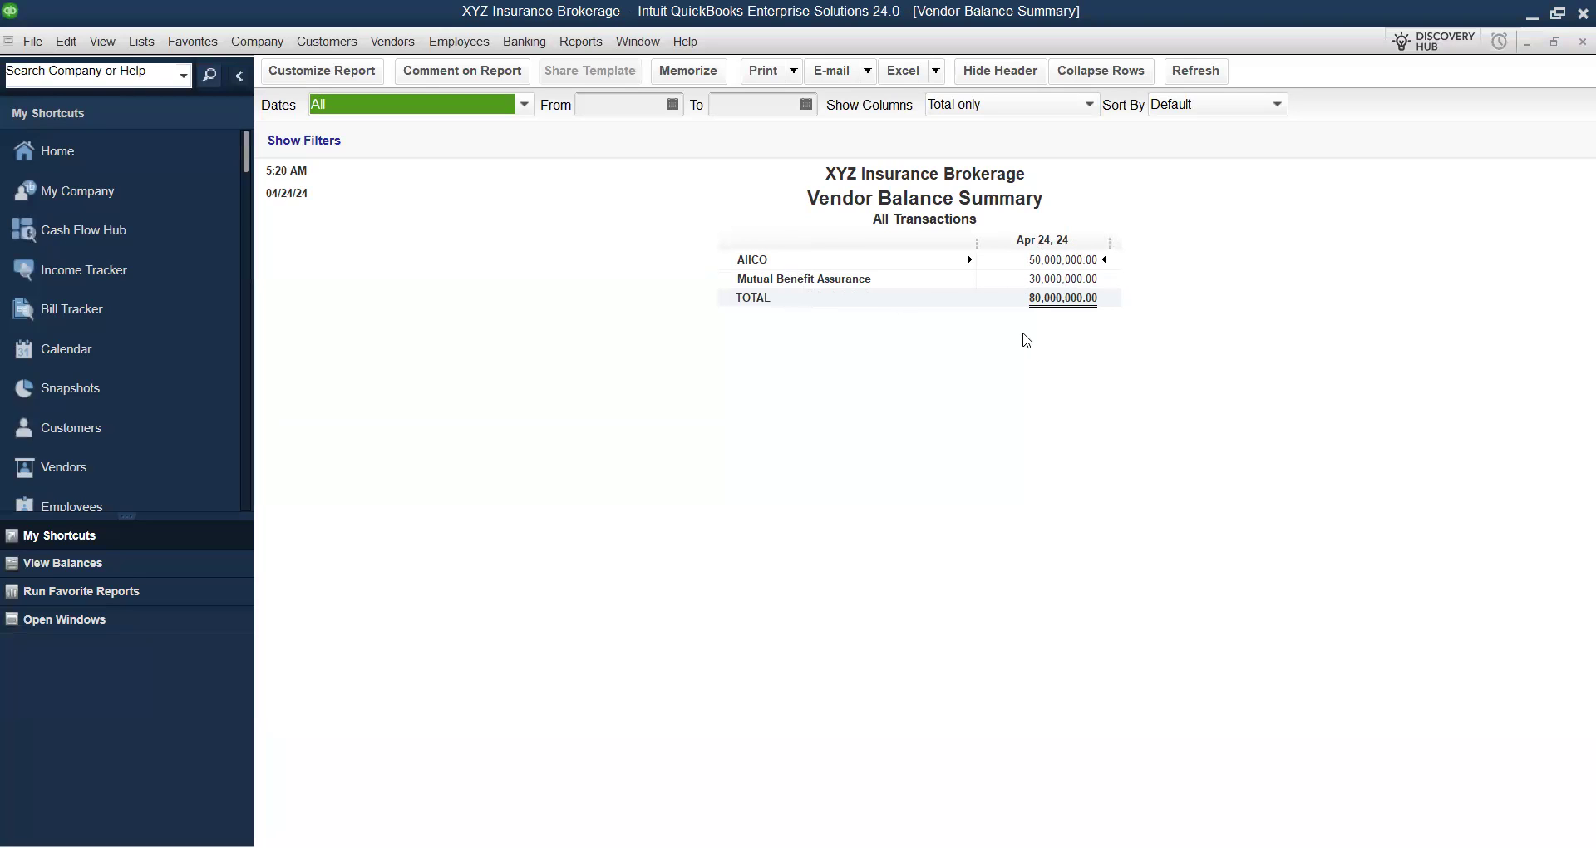
pyautogui.click(158, 156)
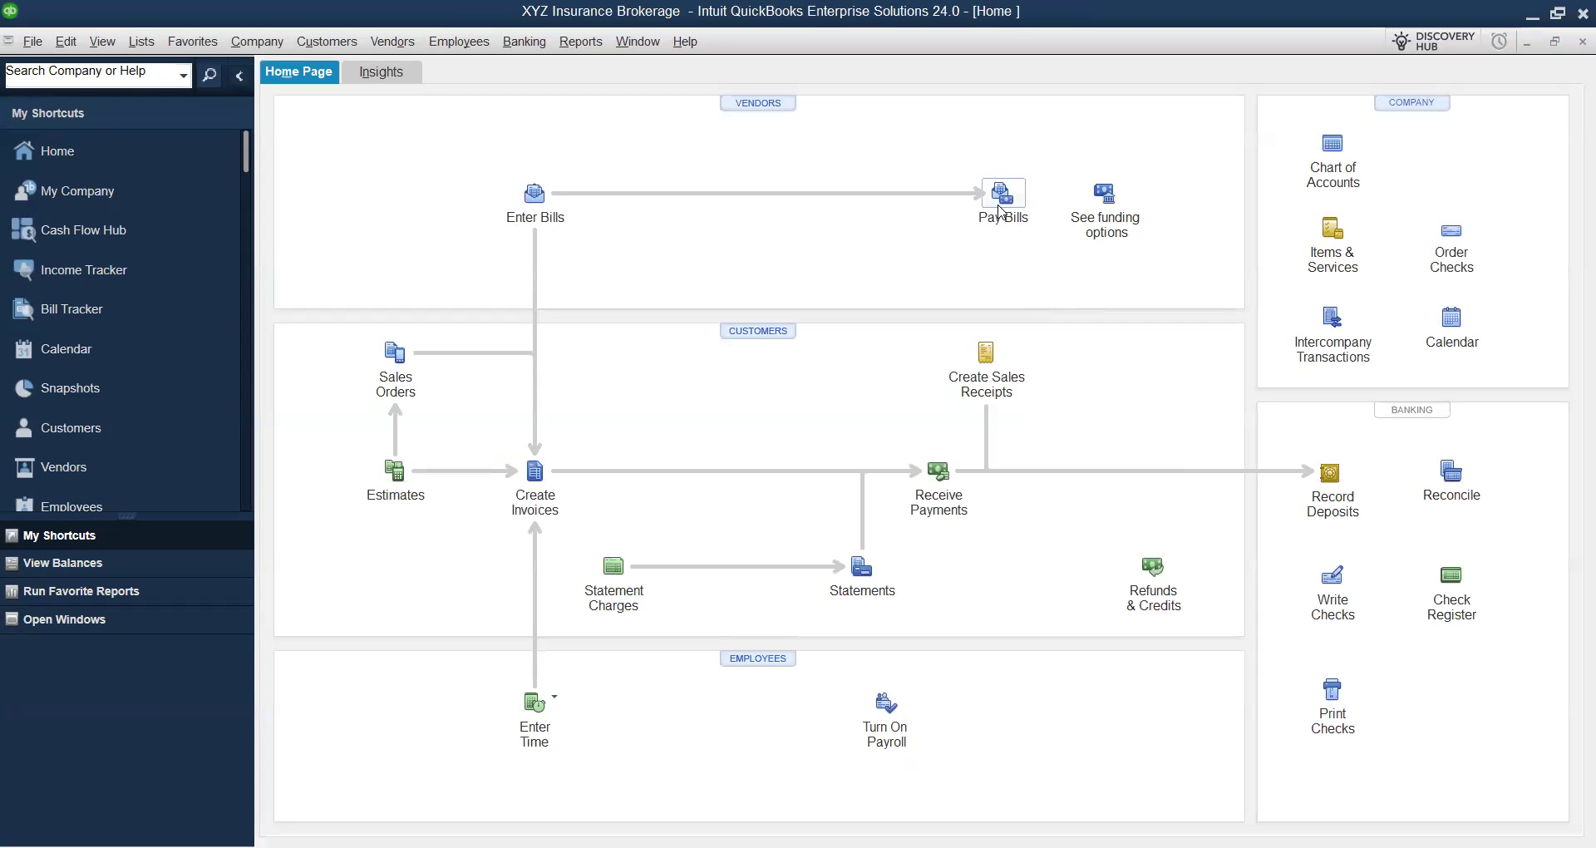
pyautogui.click(999, 210)
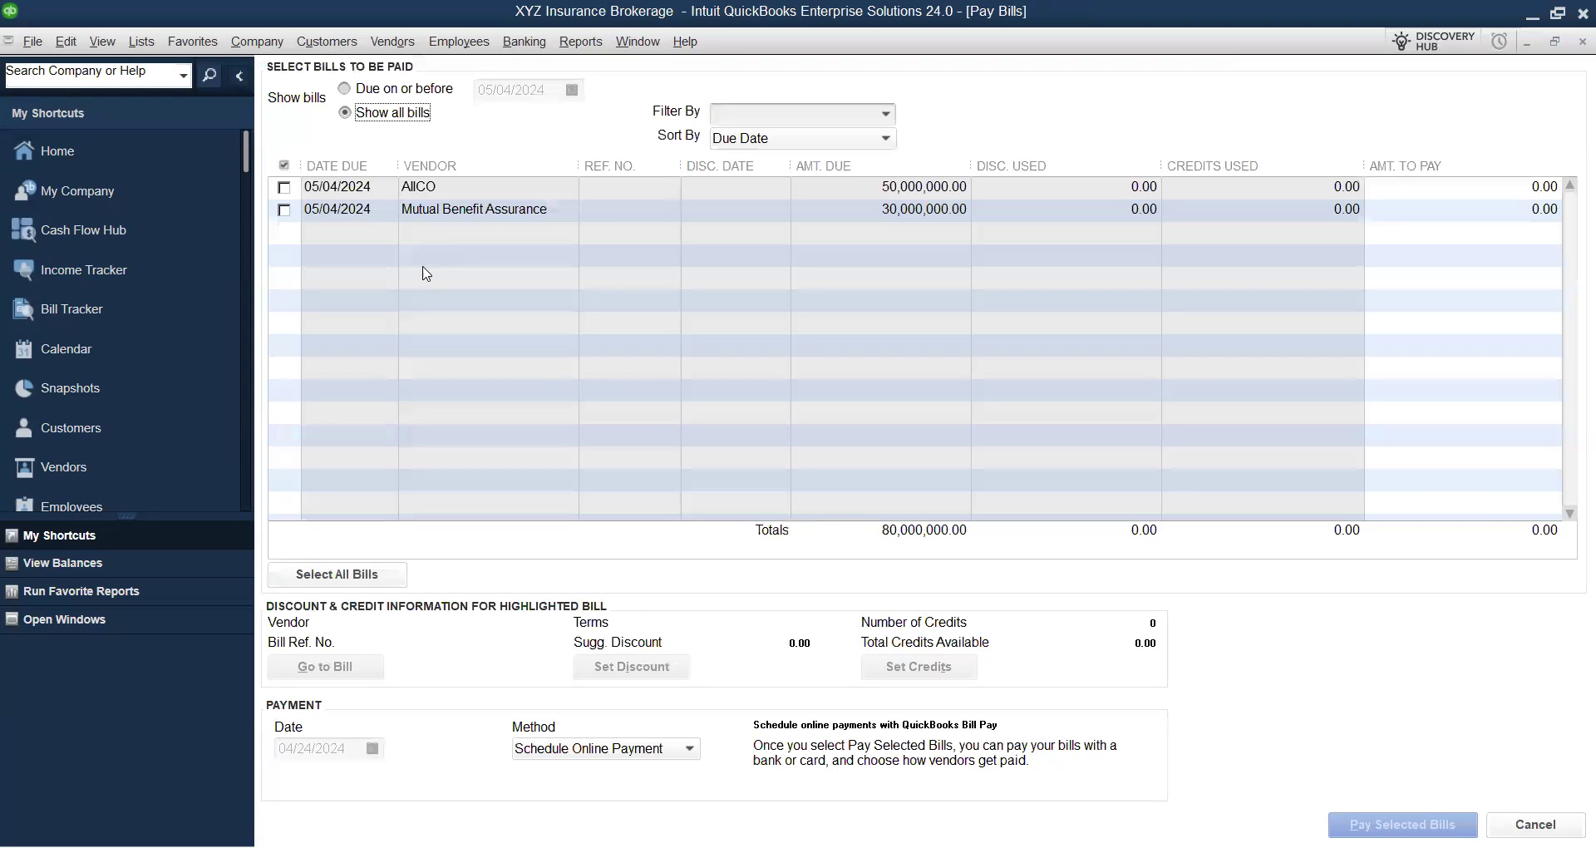
pyautogui.click(282, 188)
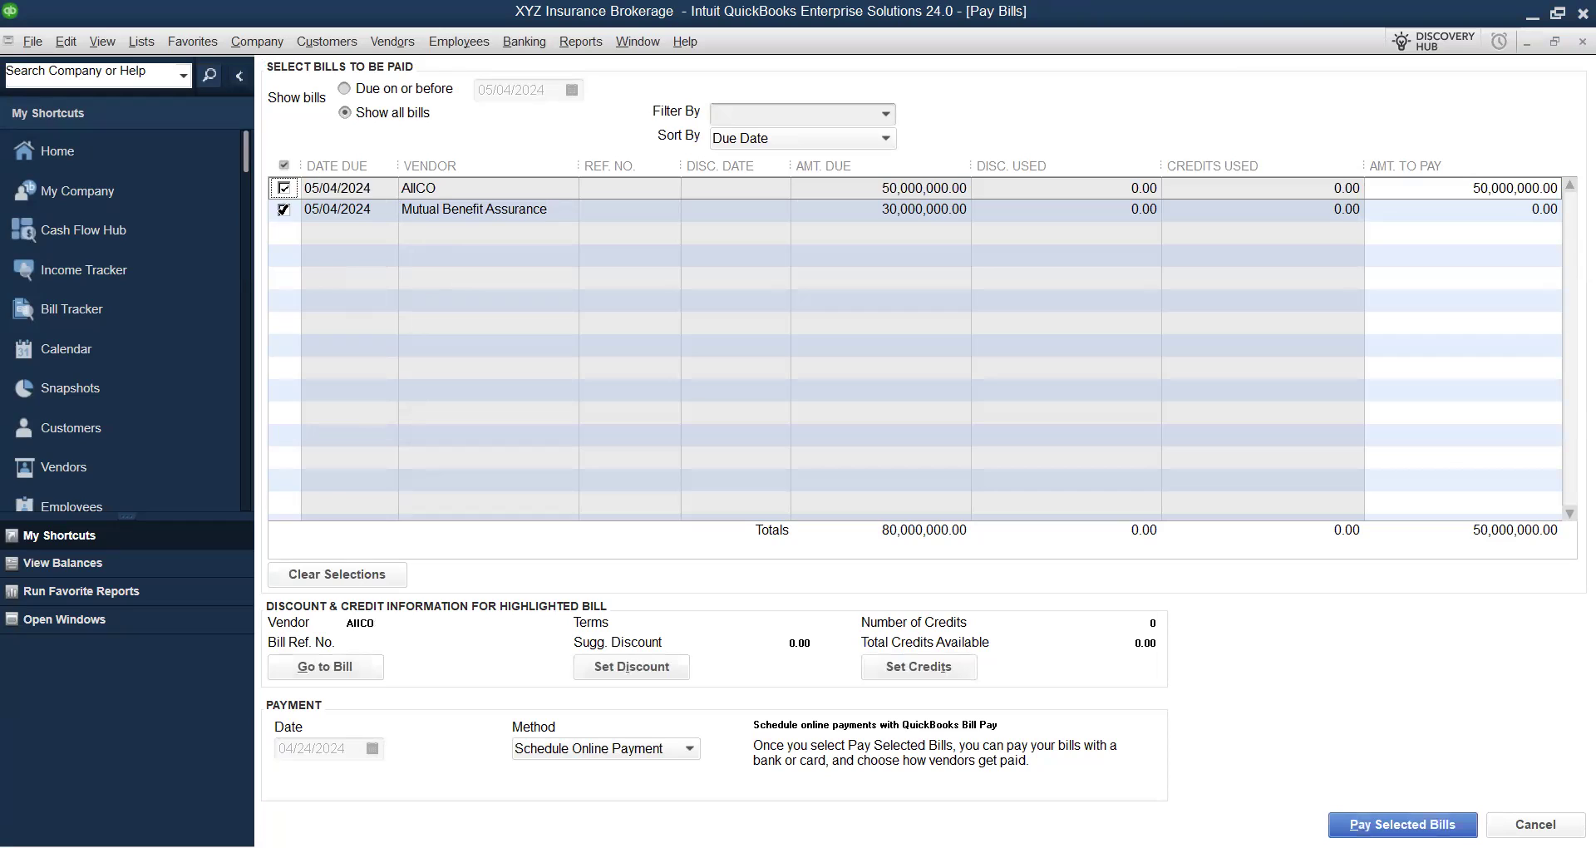
pyautogui.click(283, 211)
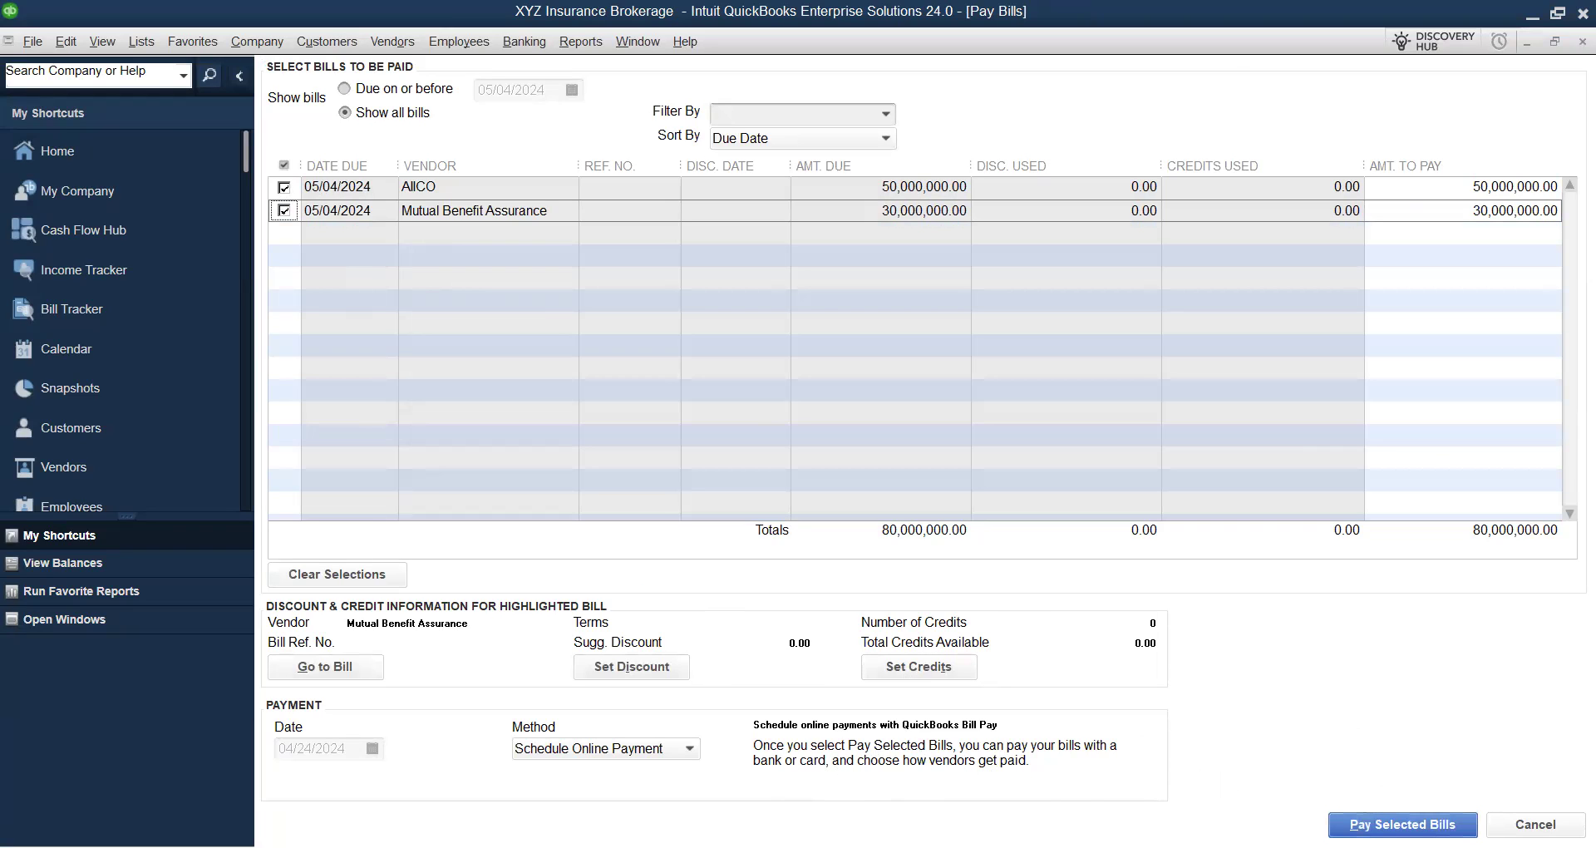
pyautogui.click(1403, 824)
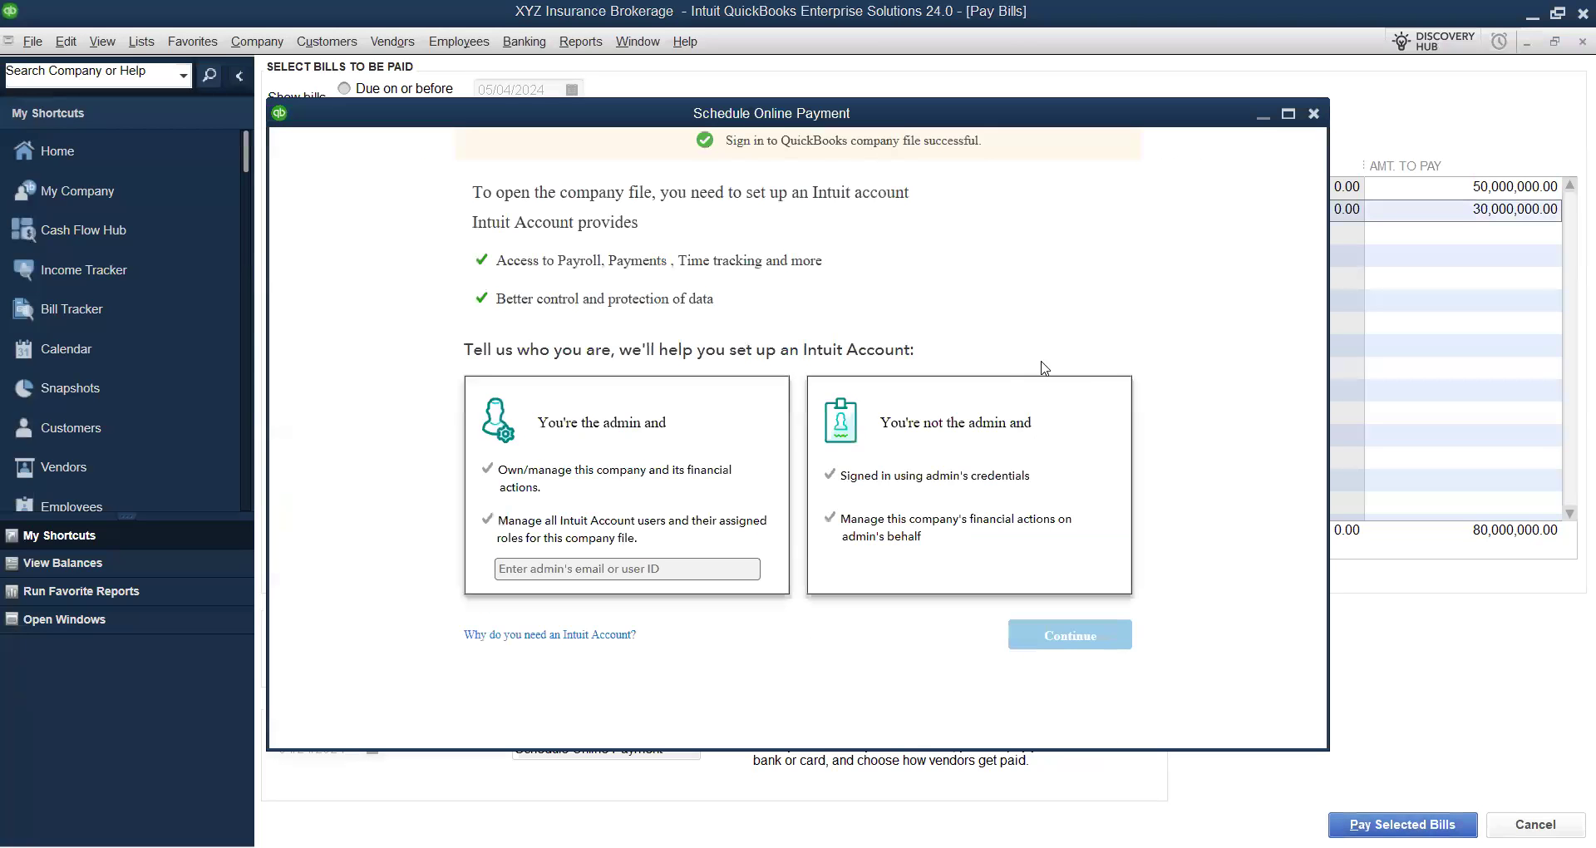
pyautogui.click(1314, 116)
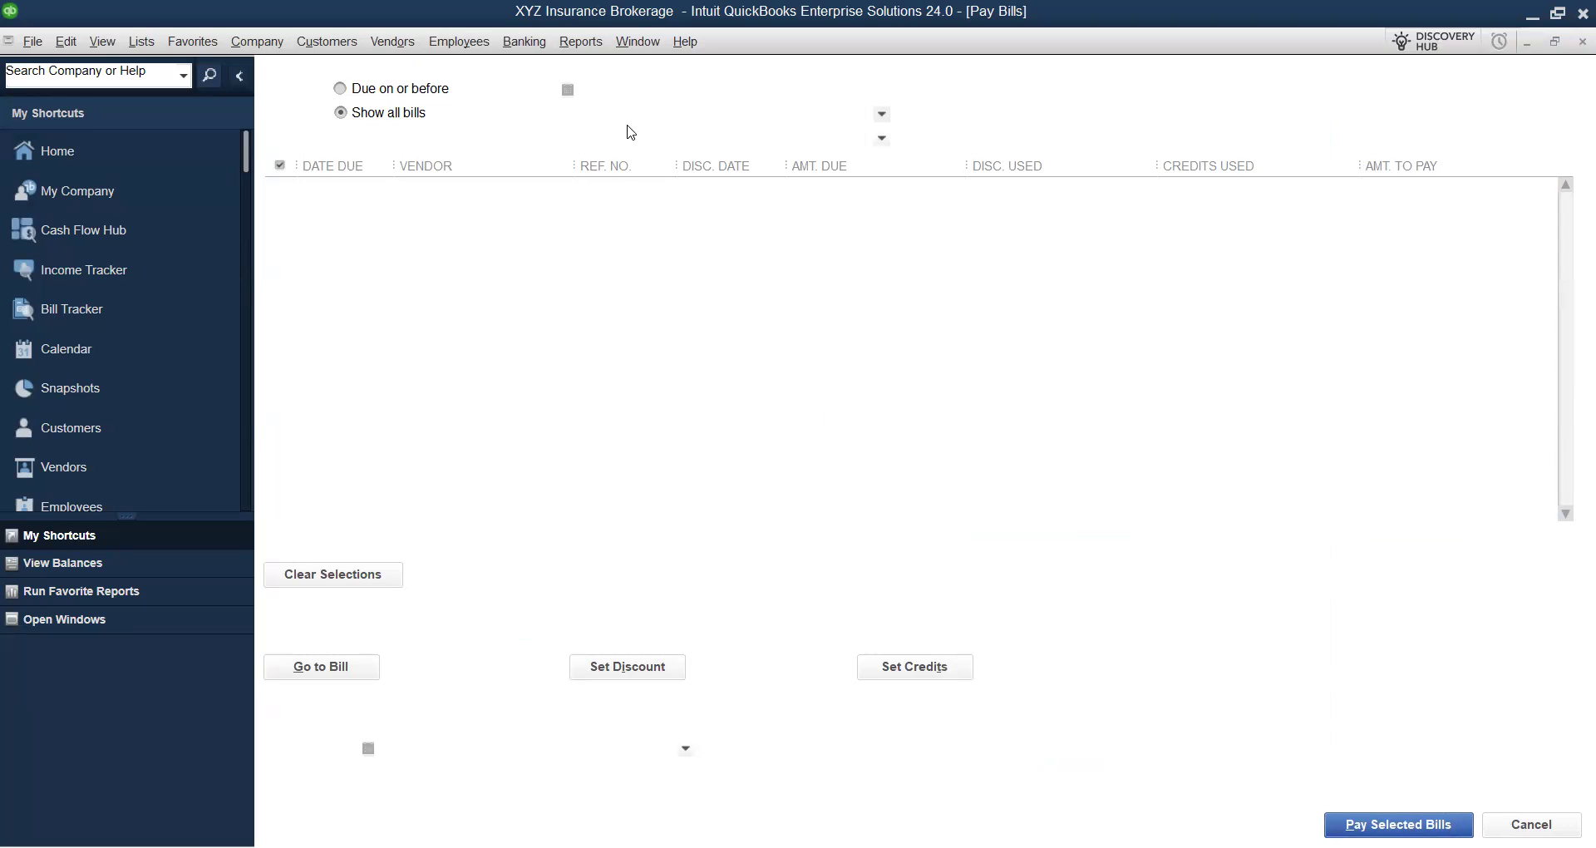
pyautogui.click(122, 166)
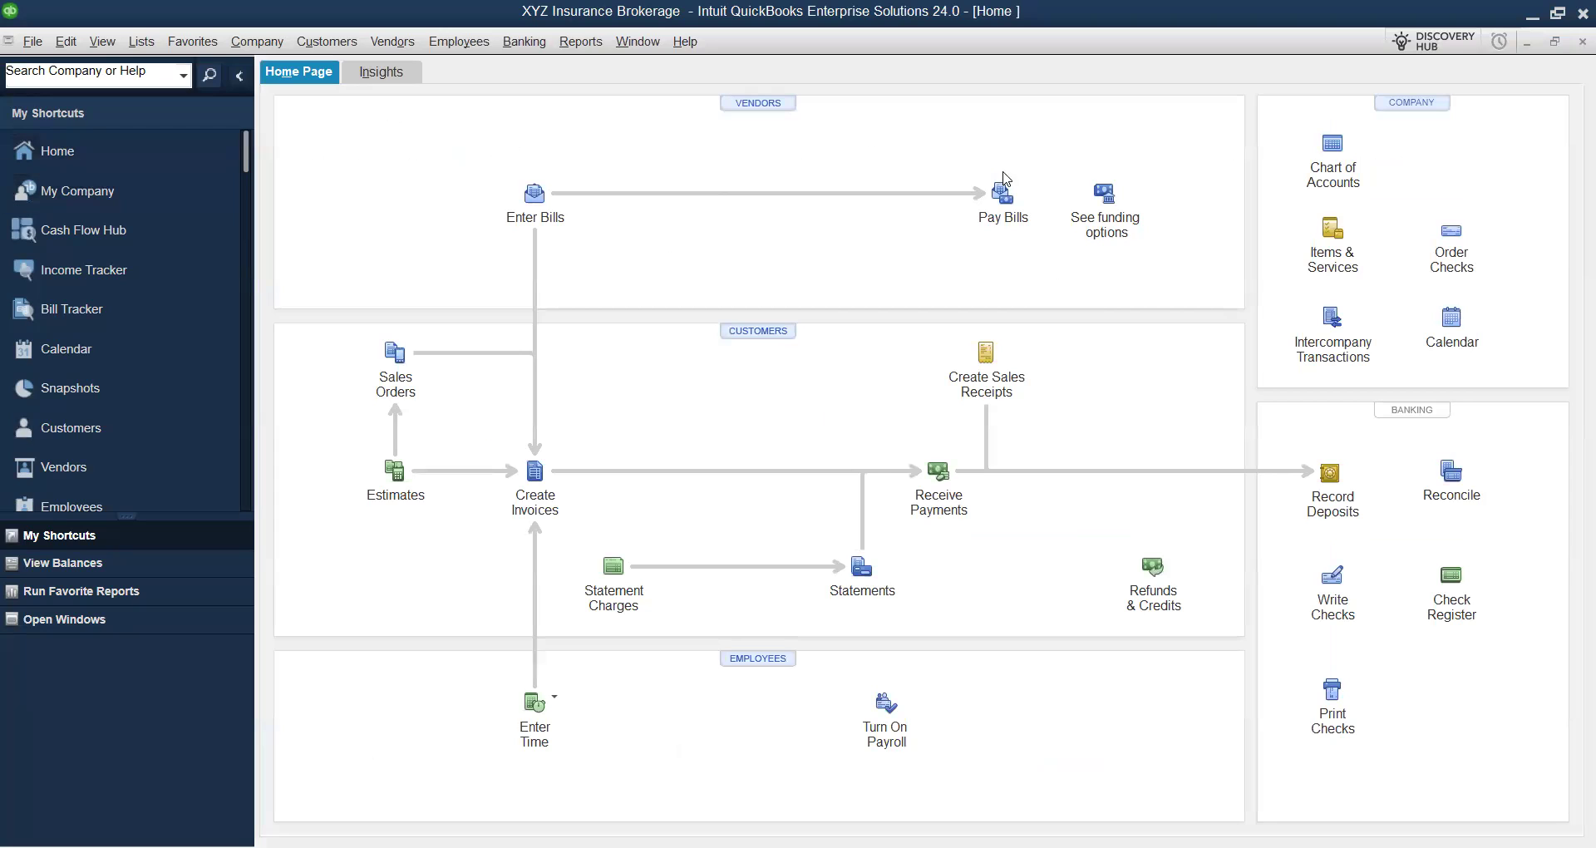
# In Pay Bills, set the payment method to Check from the Zenith Bank account
pyautogui.click(1002, 198)
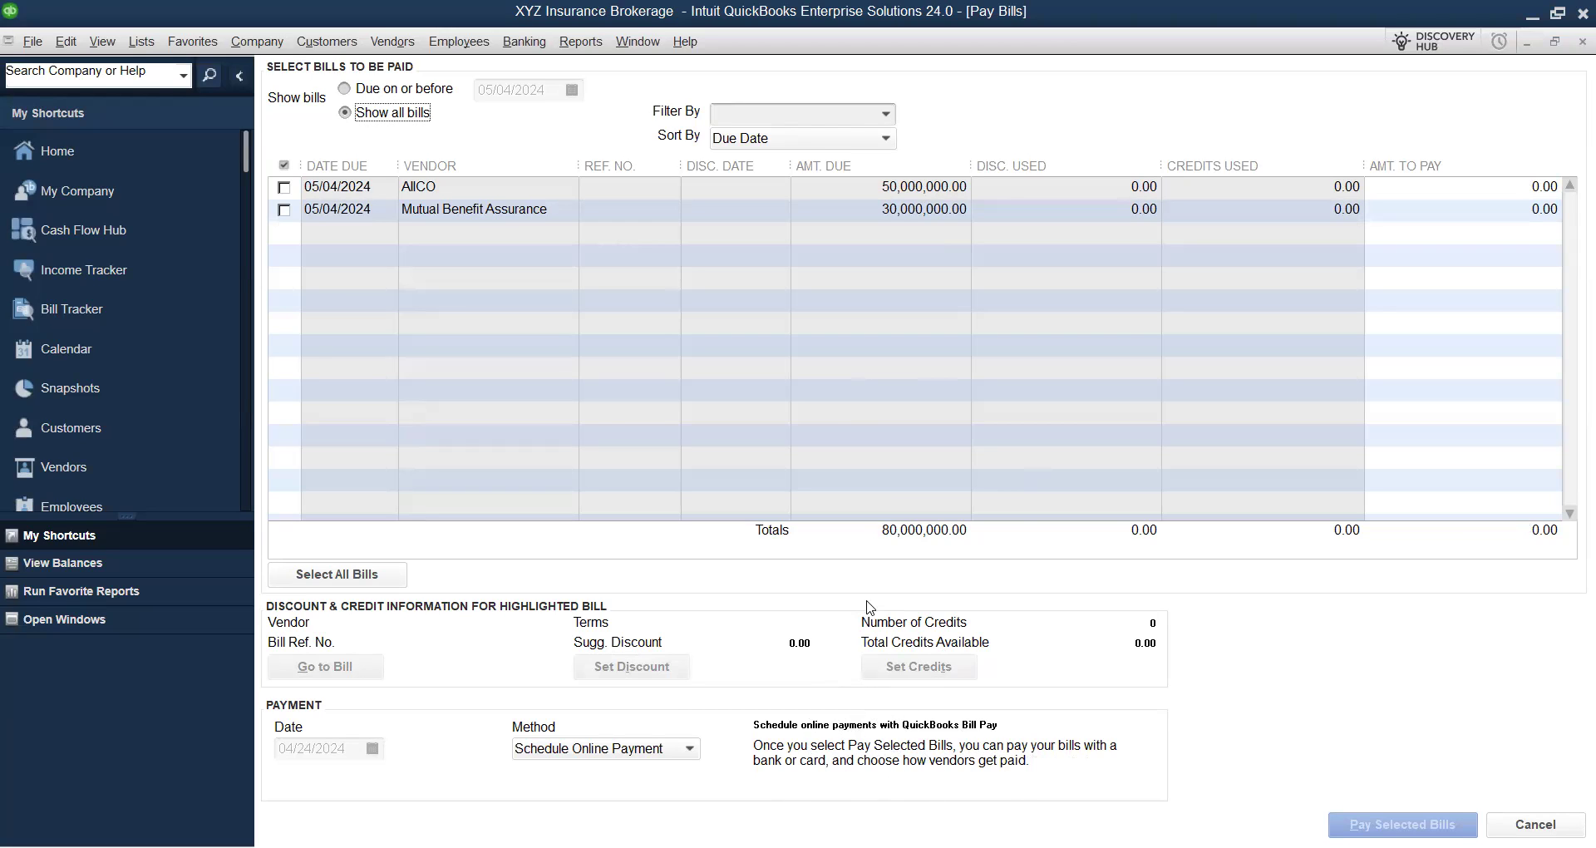
pyautogui.click(689, 749)
pyautogui.click(607, 799)
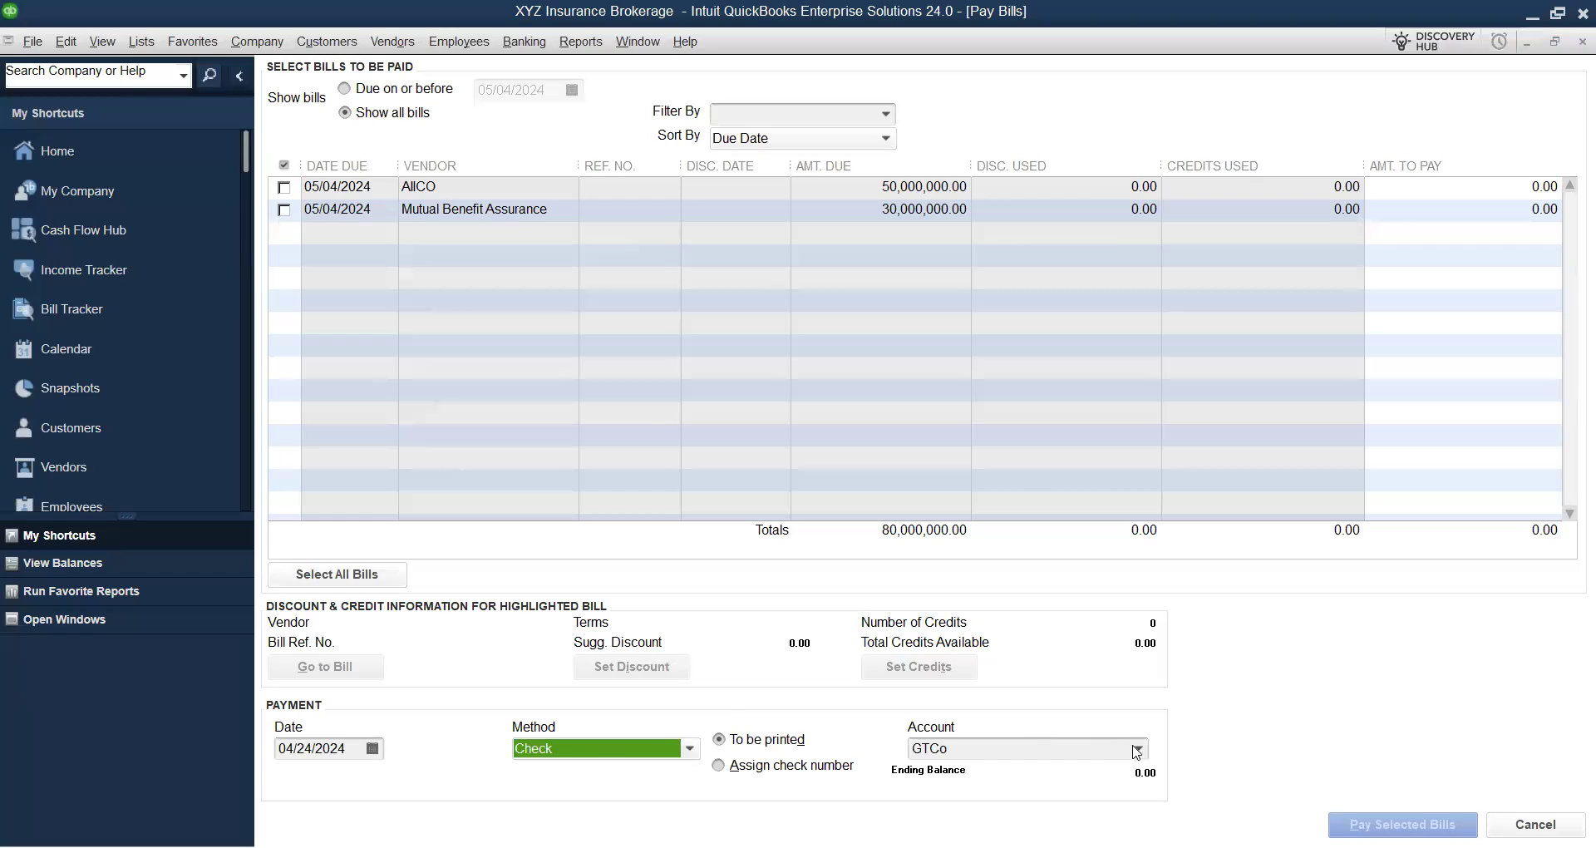
pyautogui.click(1138, 750)
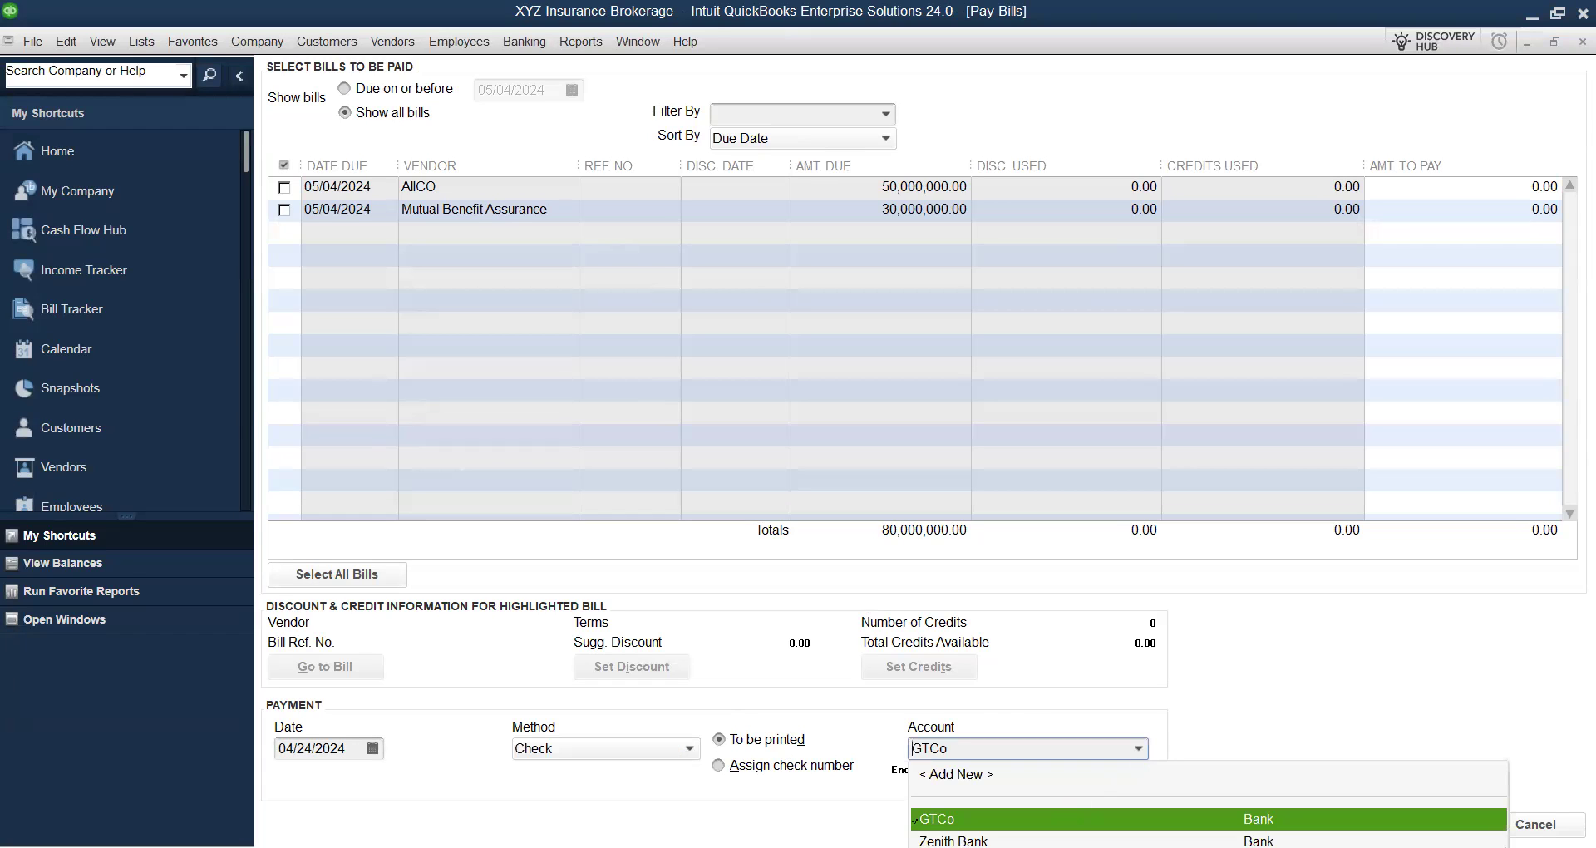
pyautogui.click(953, 841)
pyautogui.press('Return')
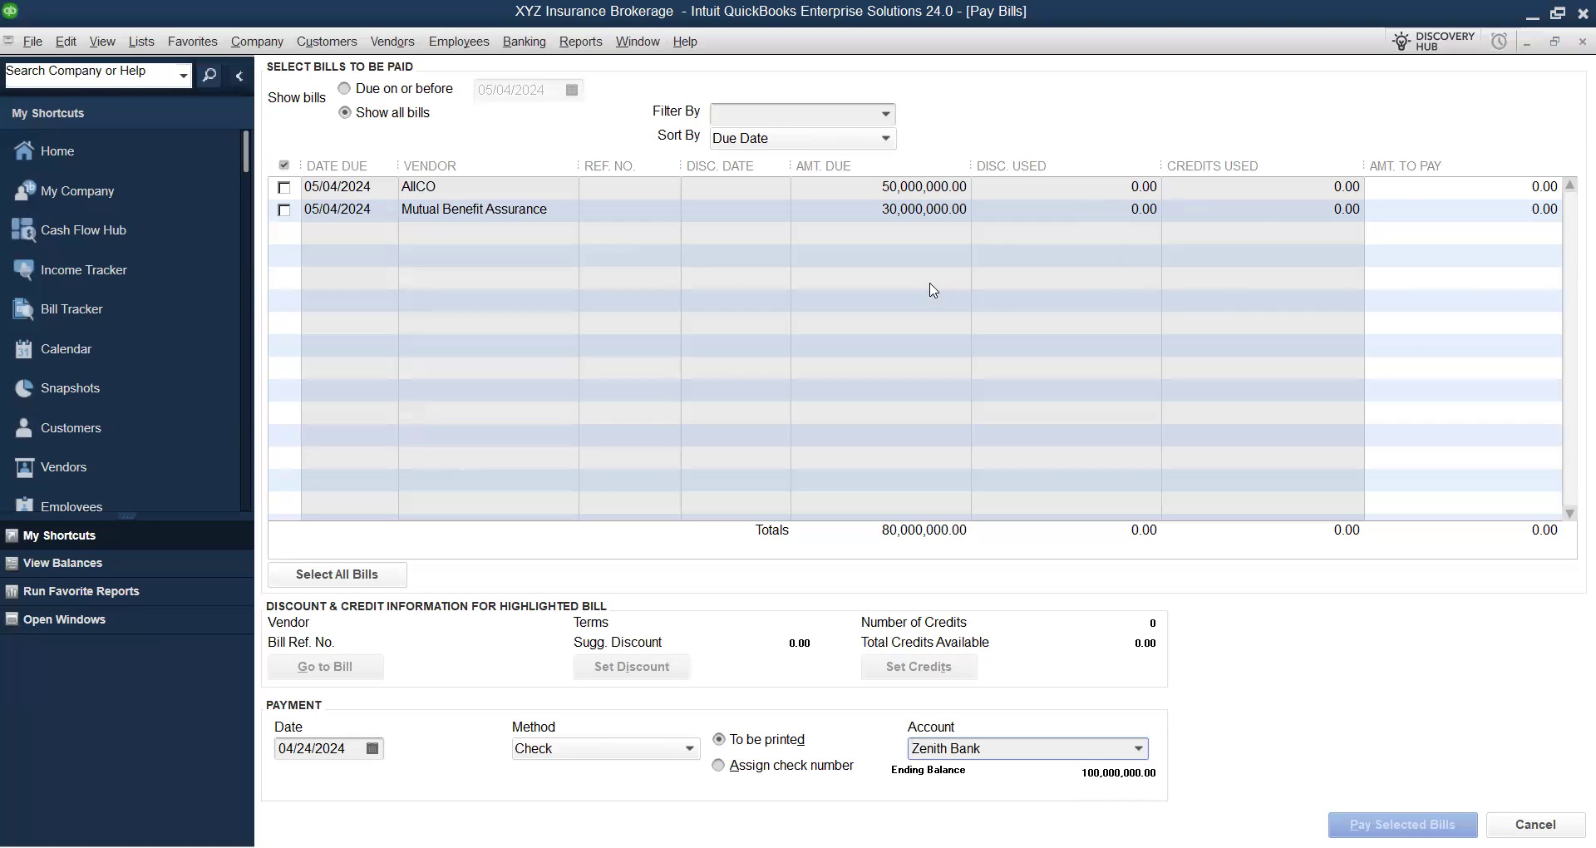
# Pay the AIICO and Mutual Benefit Assurance bills, totalling 80,000,000.00
pyautogui.click(284, 186)
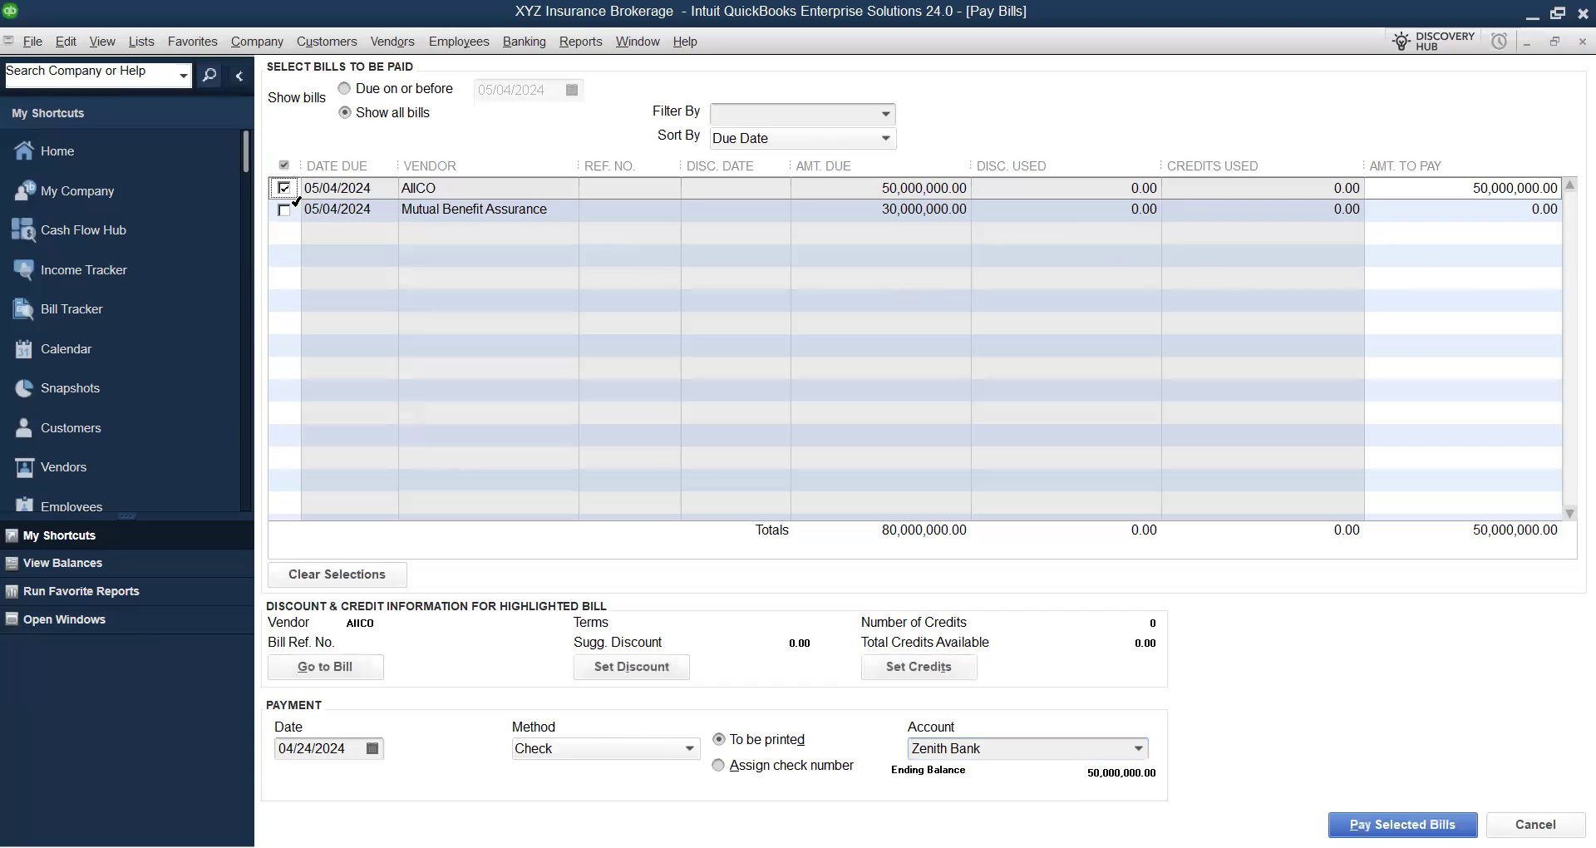
pyautogui.click(284, 209)
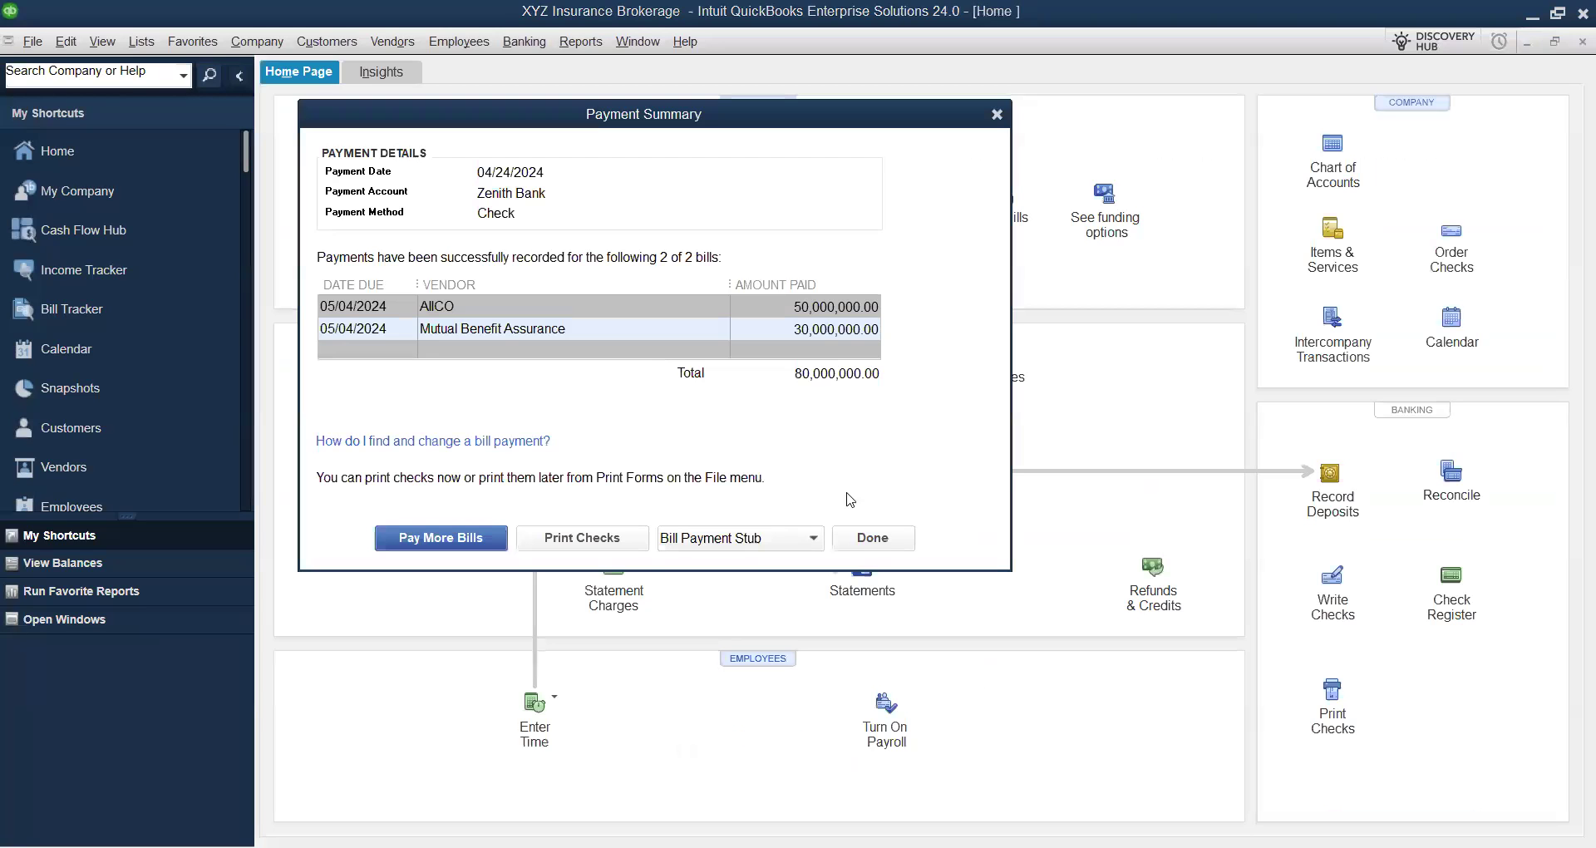
pyautogui.click(869, 541)
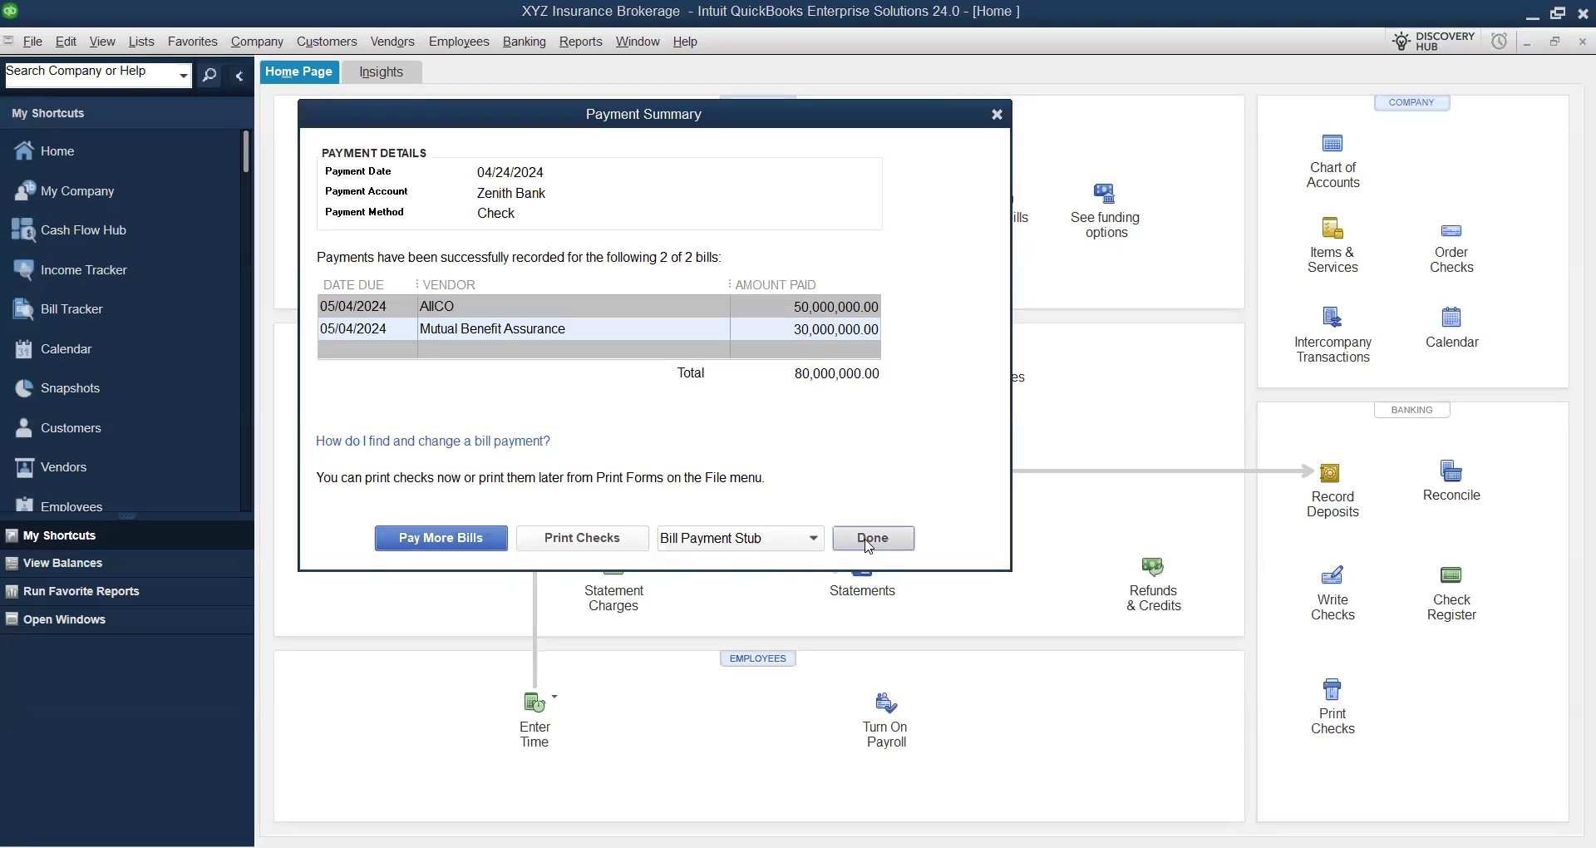
# Confirm the Vendor Balance Summary is clear, then view the Balance Sheet totalling 20,000,000.00
pyautogui.click(573, 46)
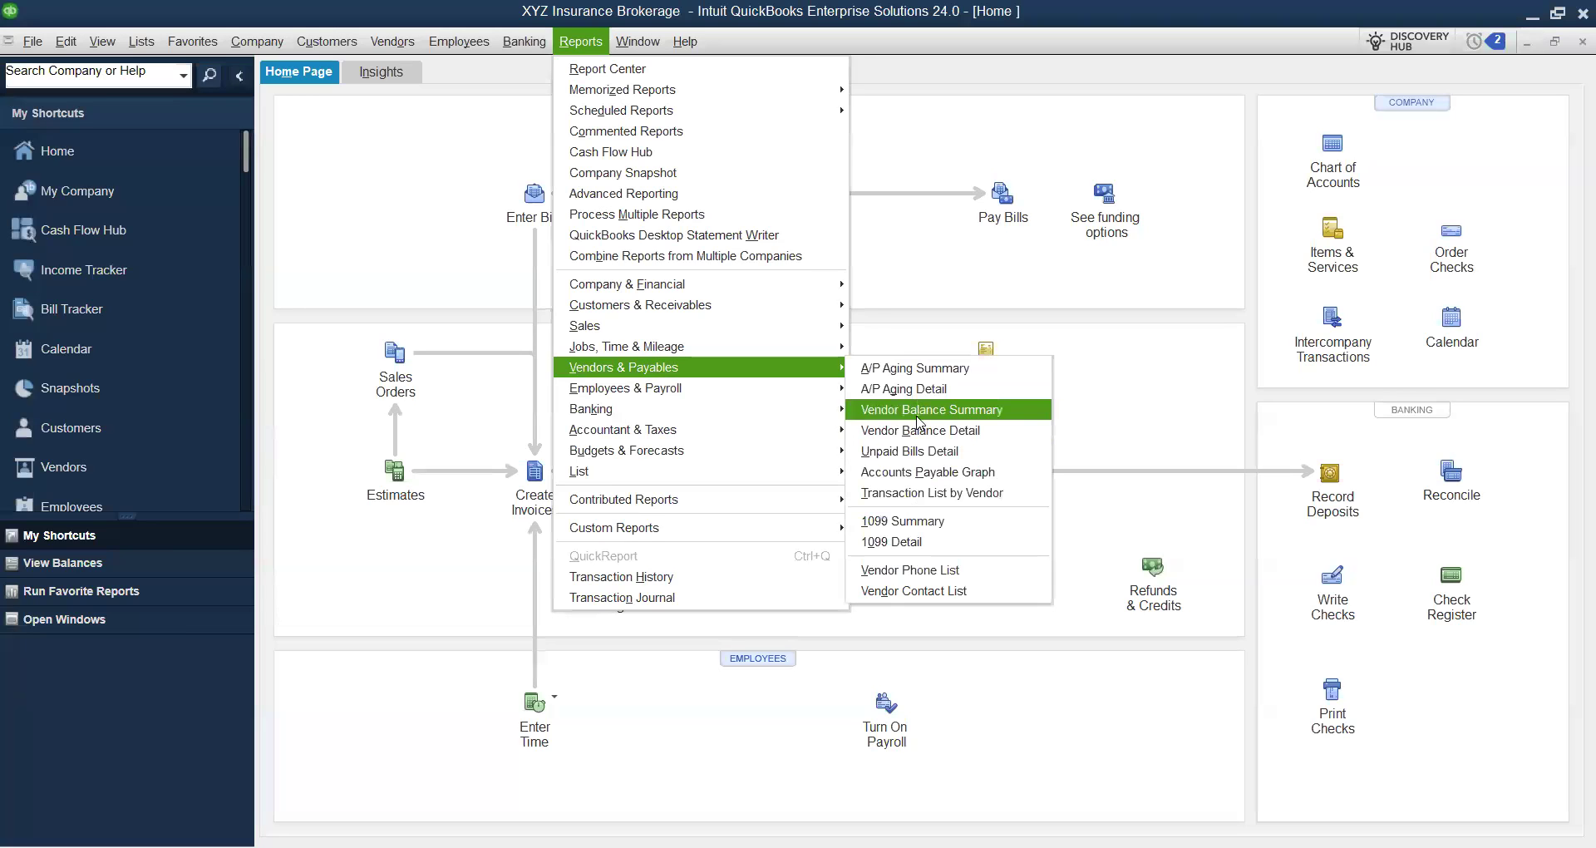
pyautogui.click(904, 412)
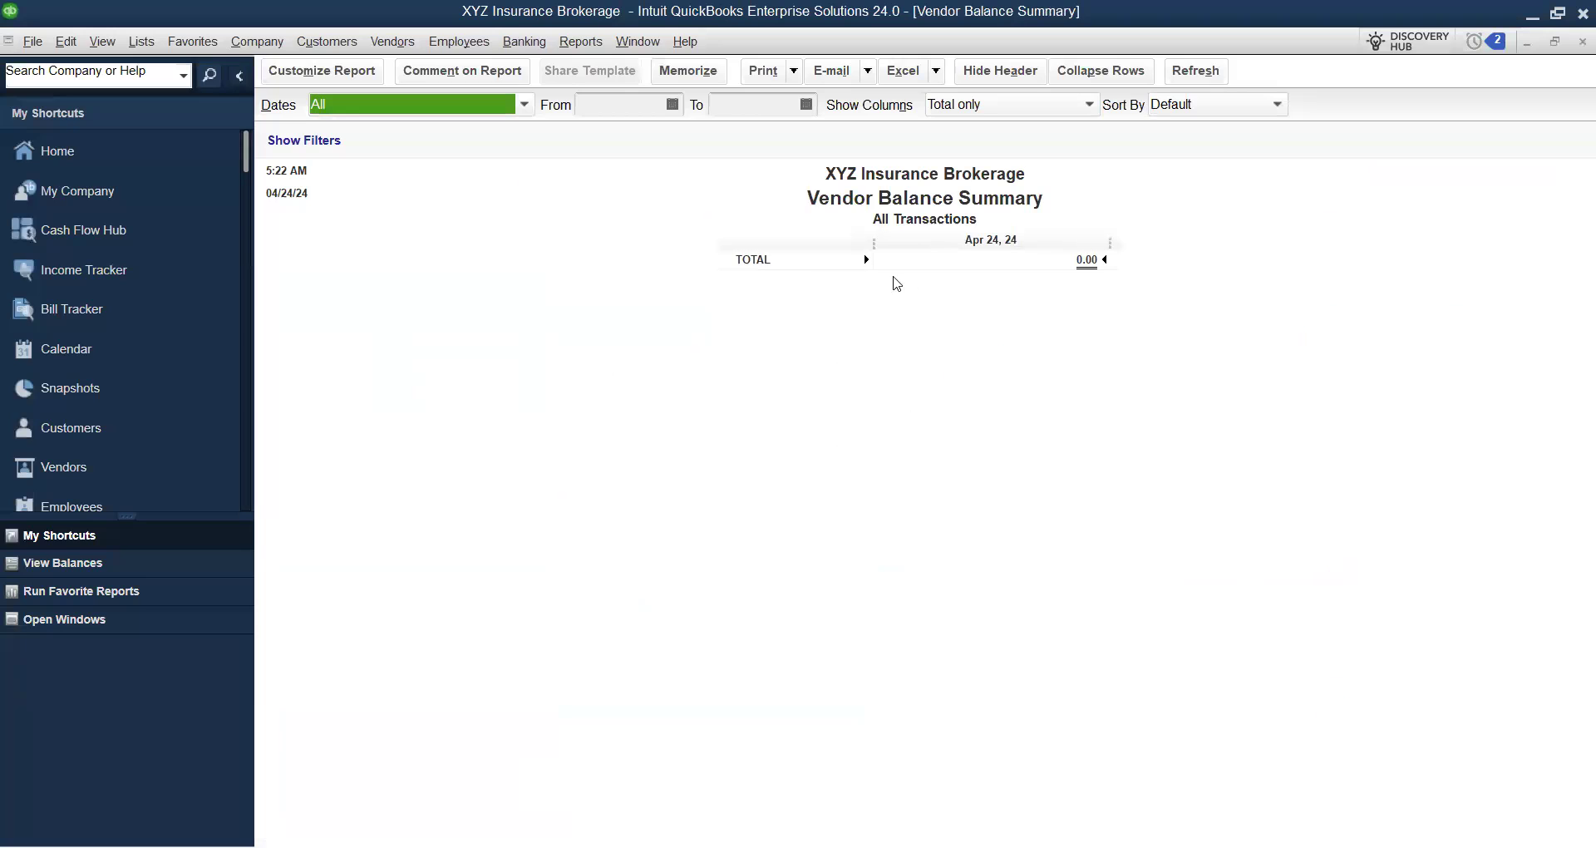
pyautogui.click(597, 46)
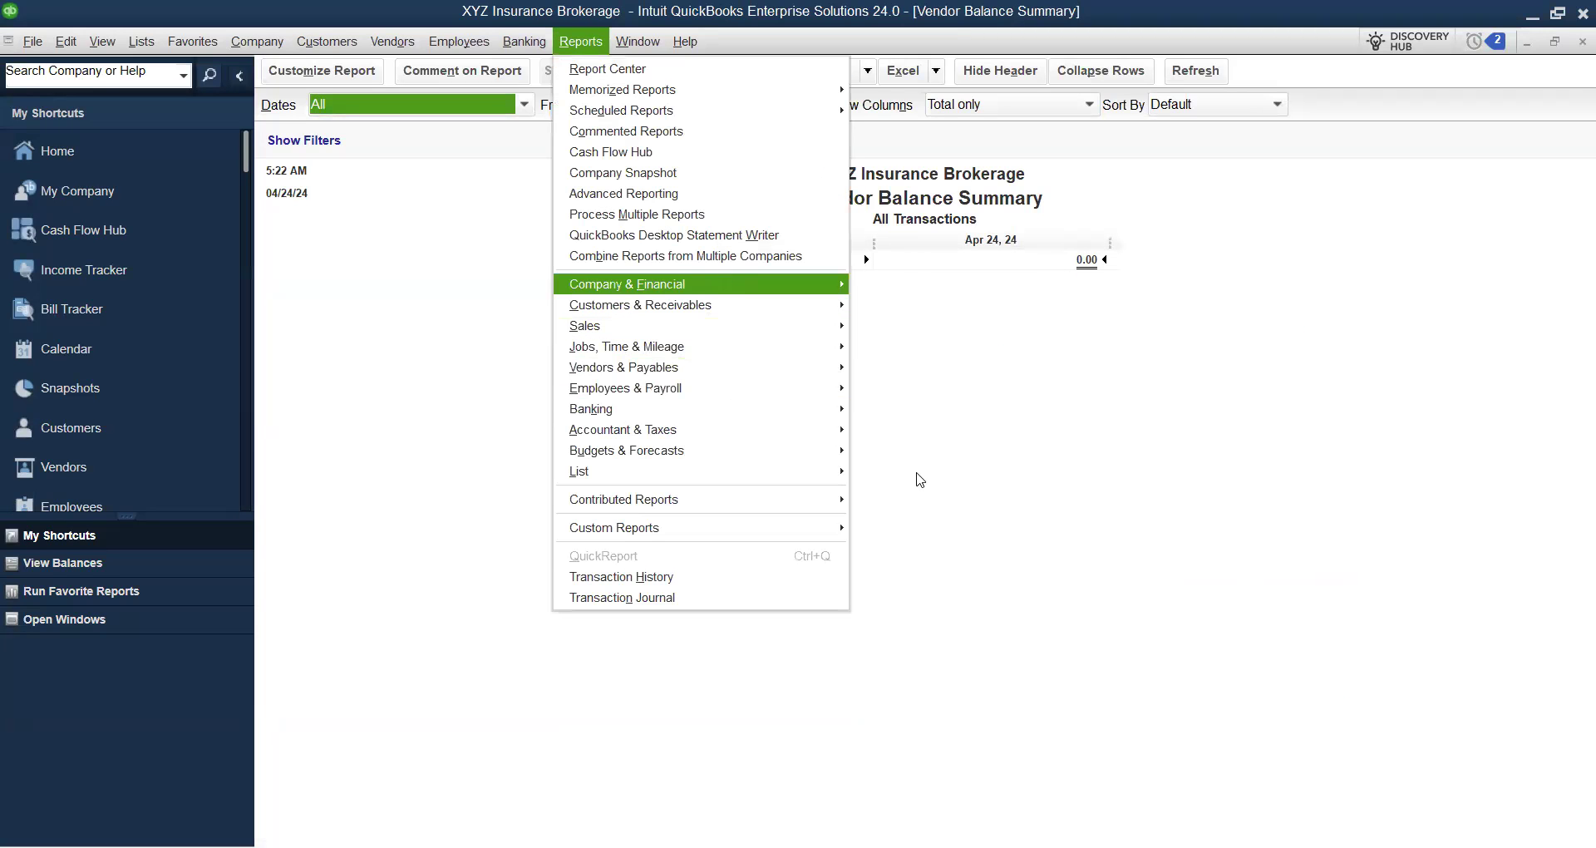
pyautogui.moveTo(730, 285)
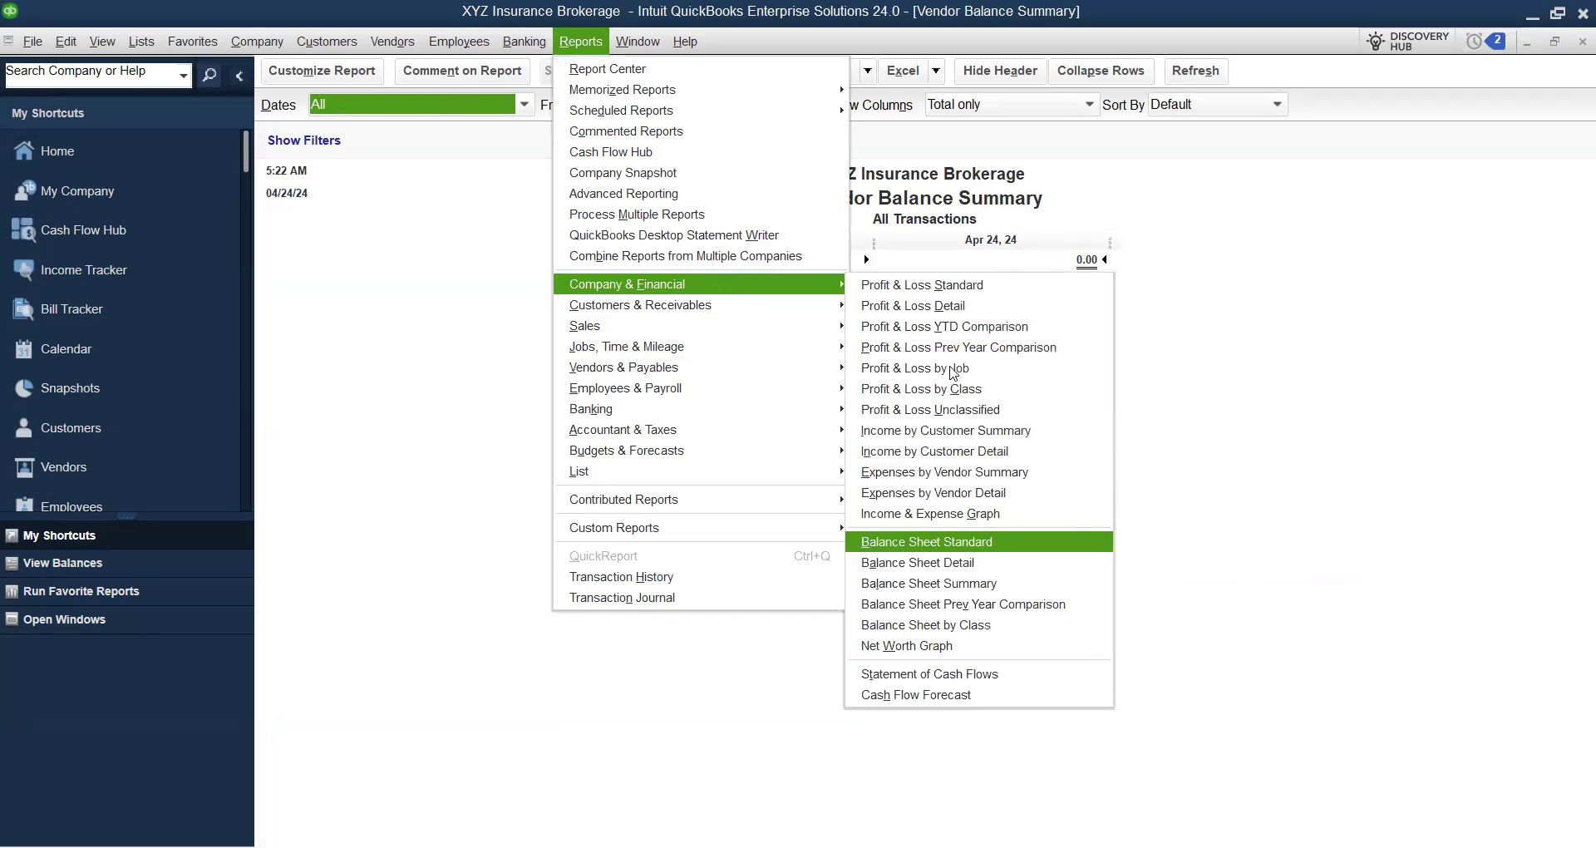
pyautogui.click(903, 545)
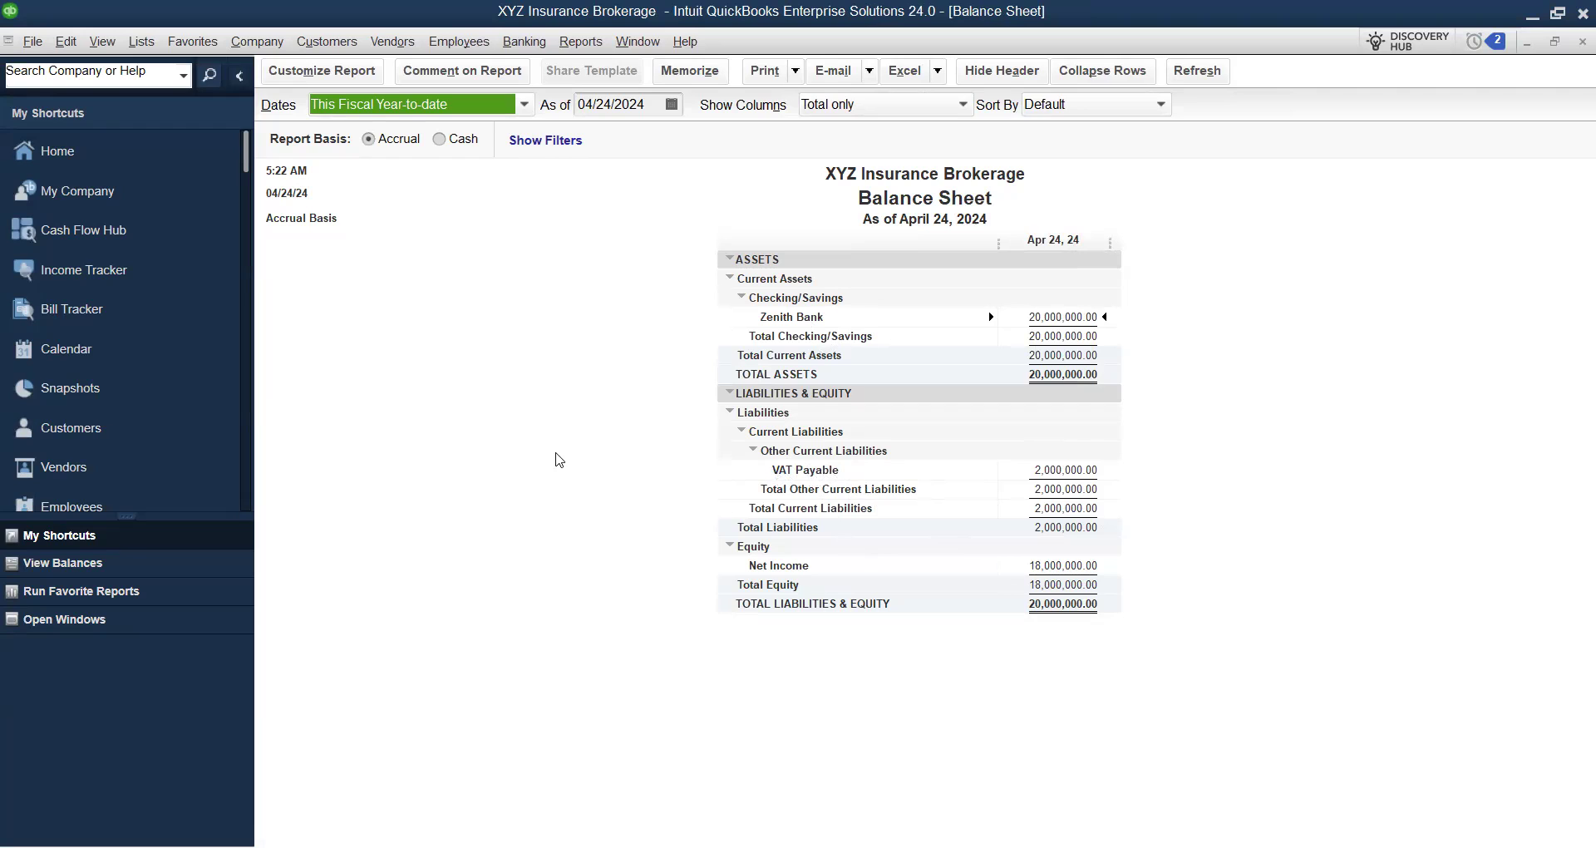
pyautogui.click(90, 164)
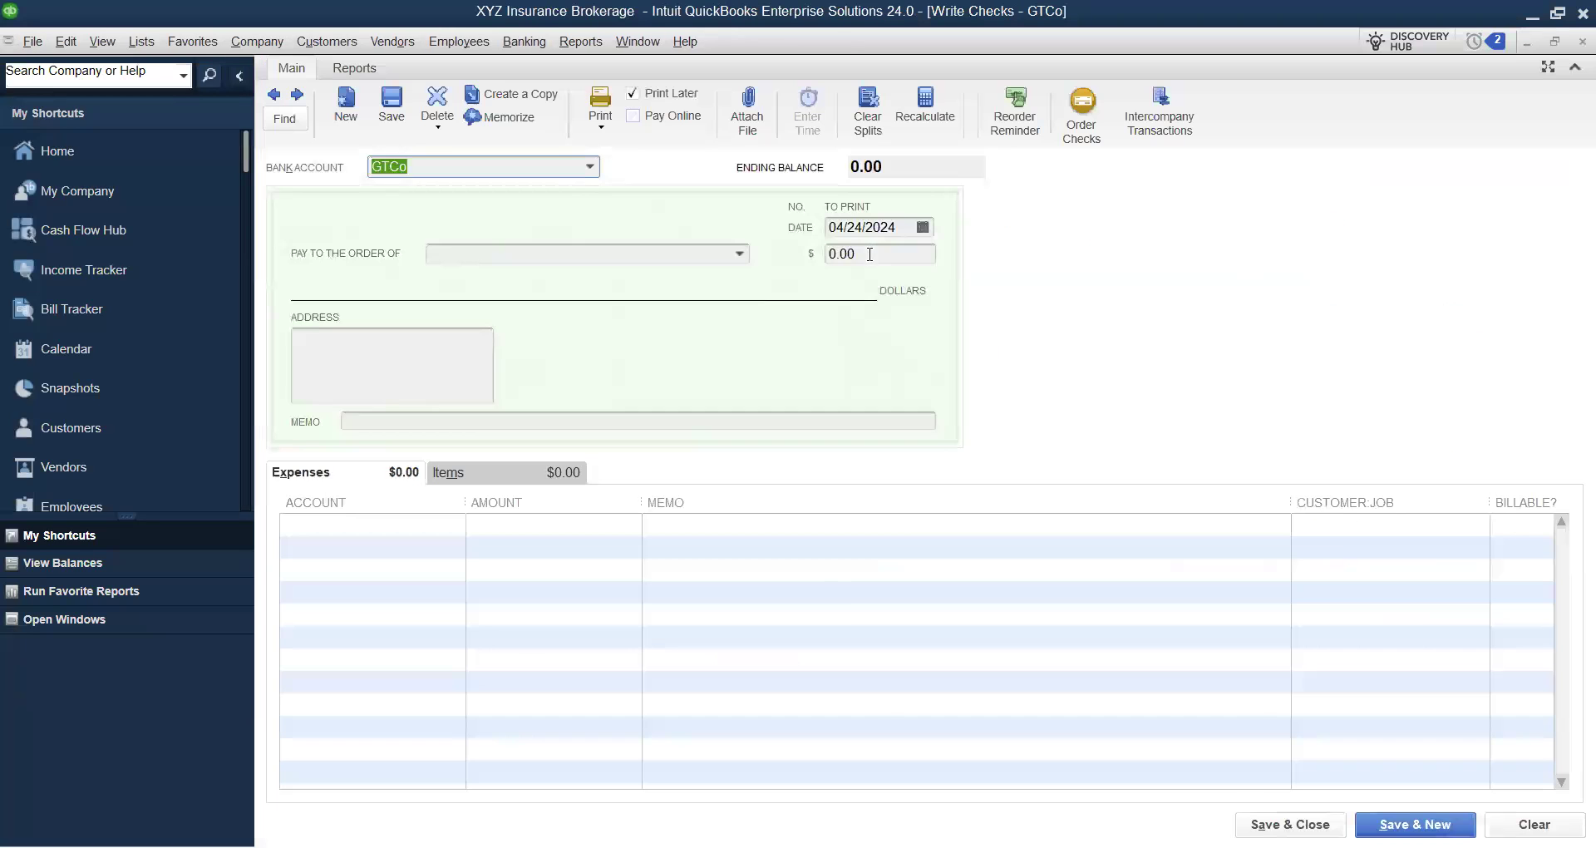
# Enter a 2,000,000.00 check and add FIRS as a new Other-type payee
pyautogui.write('20')
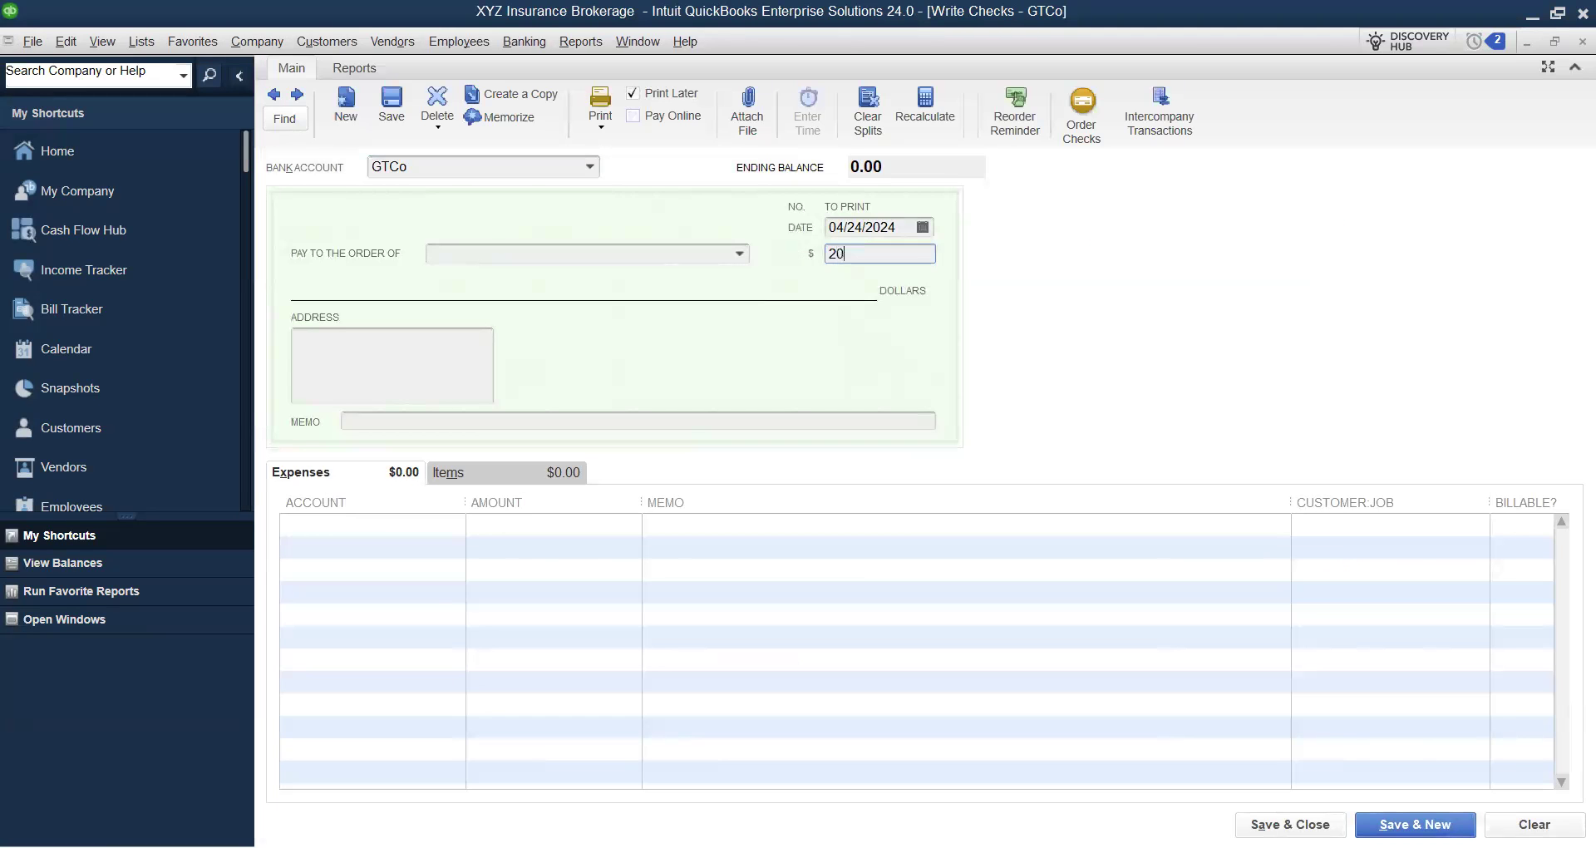
pyautogui.write('00000')
pyautogui.click(738, 255)
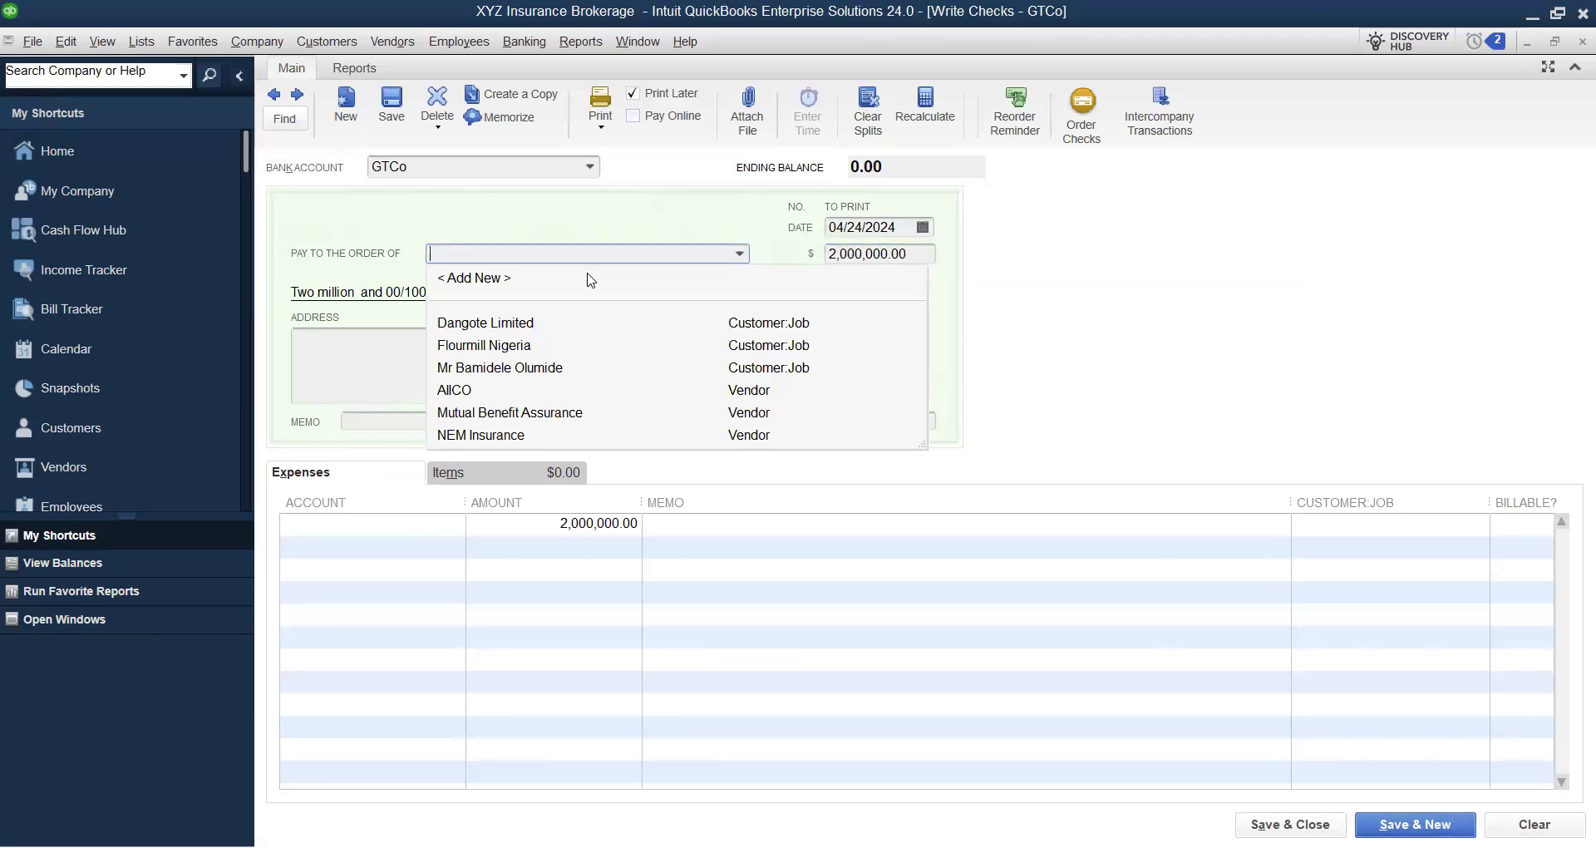
pyautogui.click(590, 280)
pyautogui.click(873, 376)
pyautogui.click(856, 416)
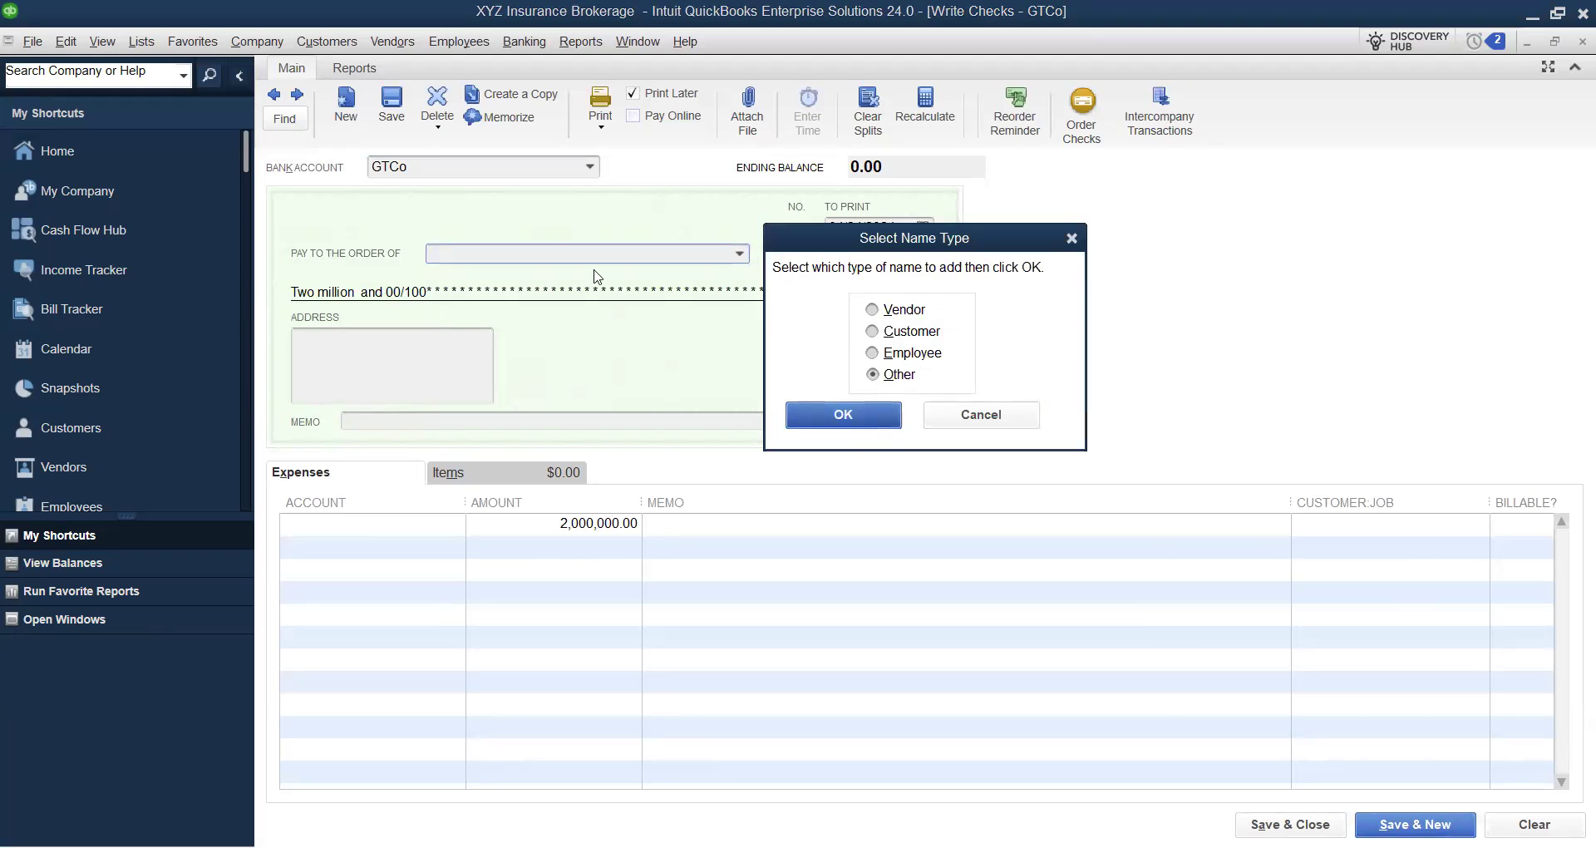
pyautogui.write('Fl')
pyautogui.write('RS')
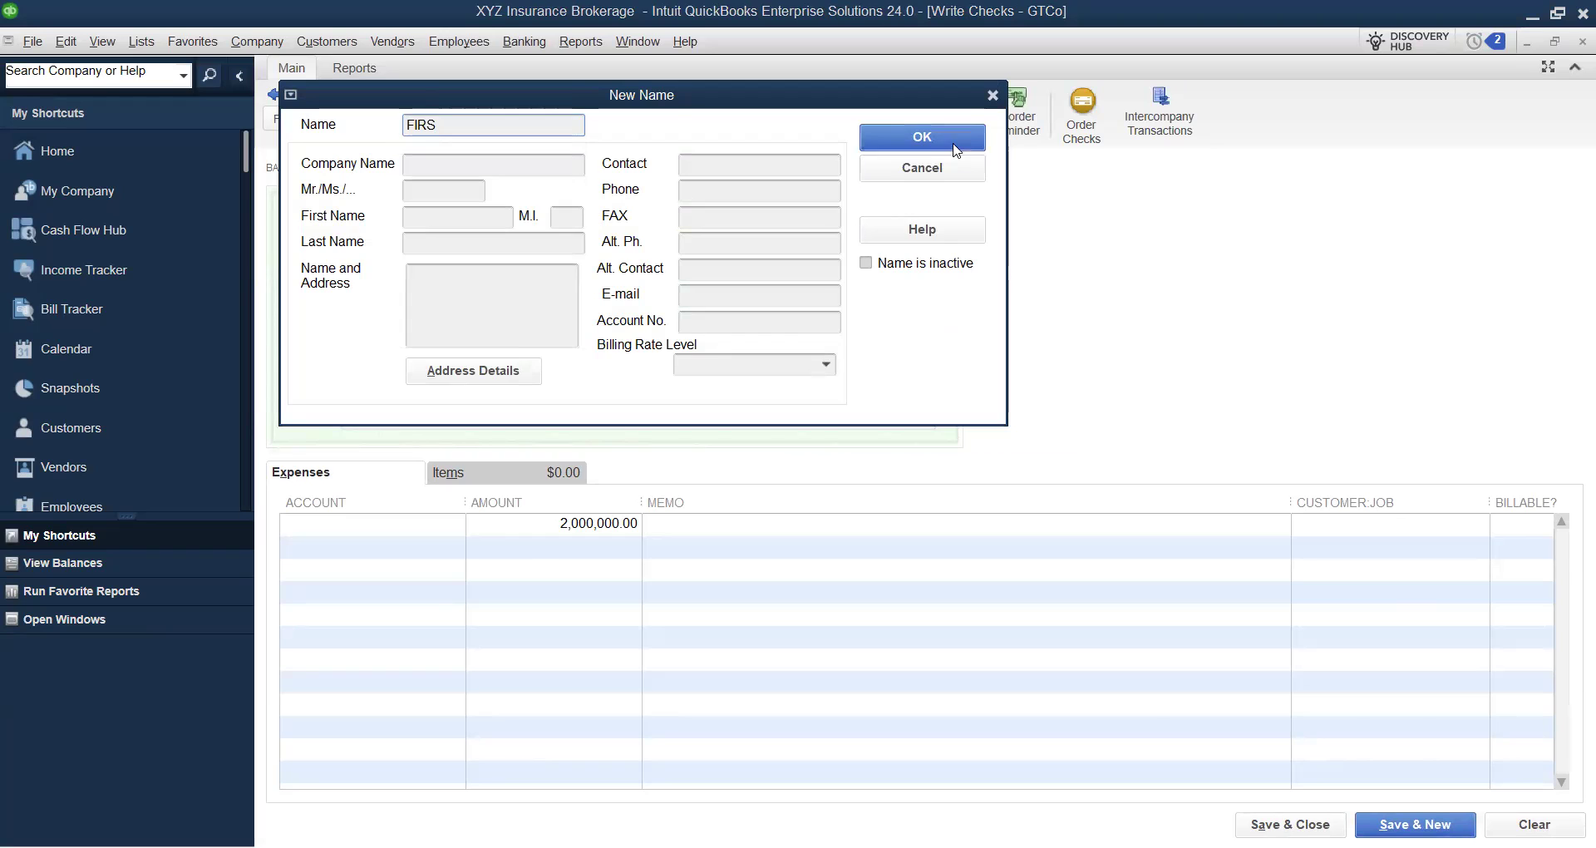
pyautogui.click(951, 145)
# Charge the check to VAT Payable and save it
pyautogui.click(383, 533)
pyautogui.write('VAT Payable')
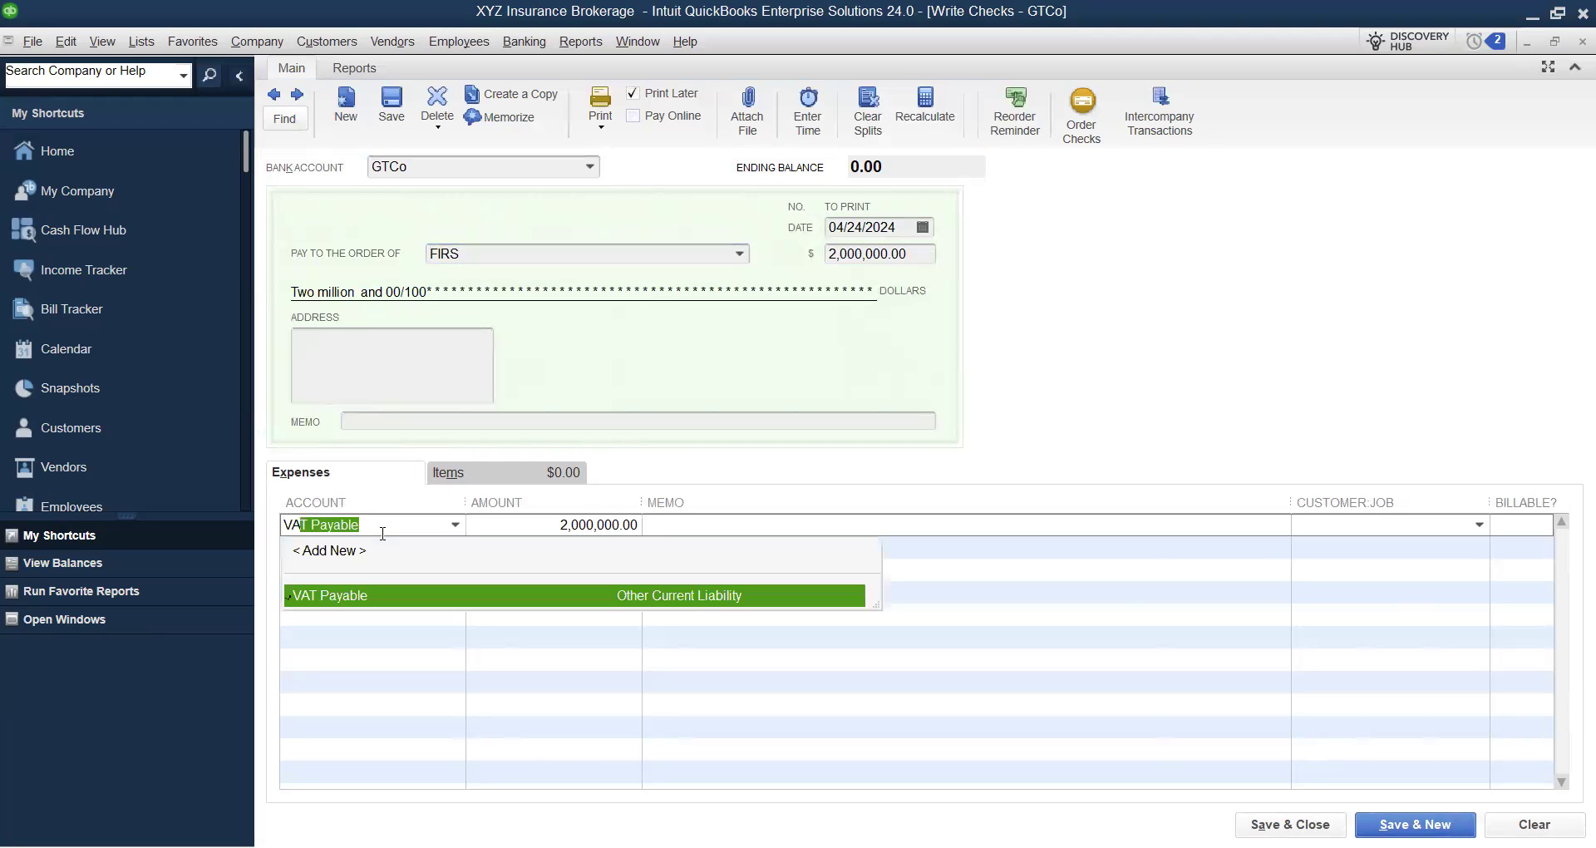
pyautogui.click(373, 588)
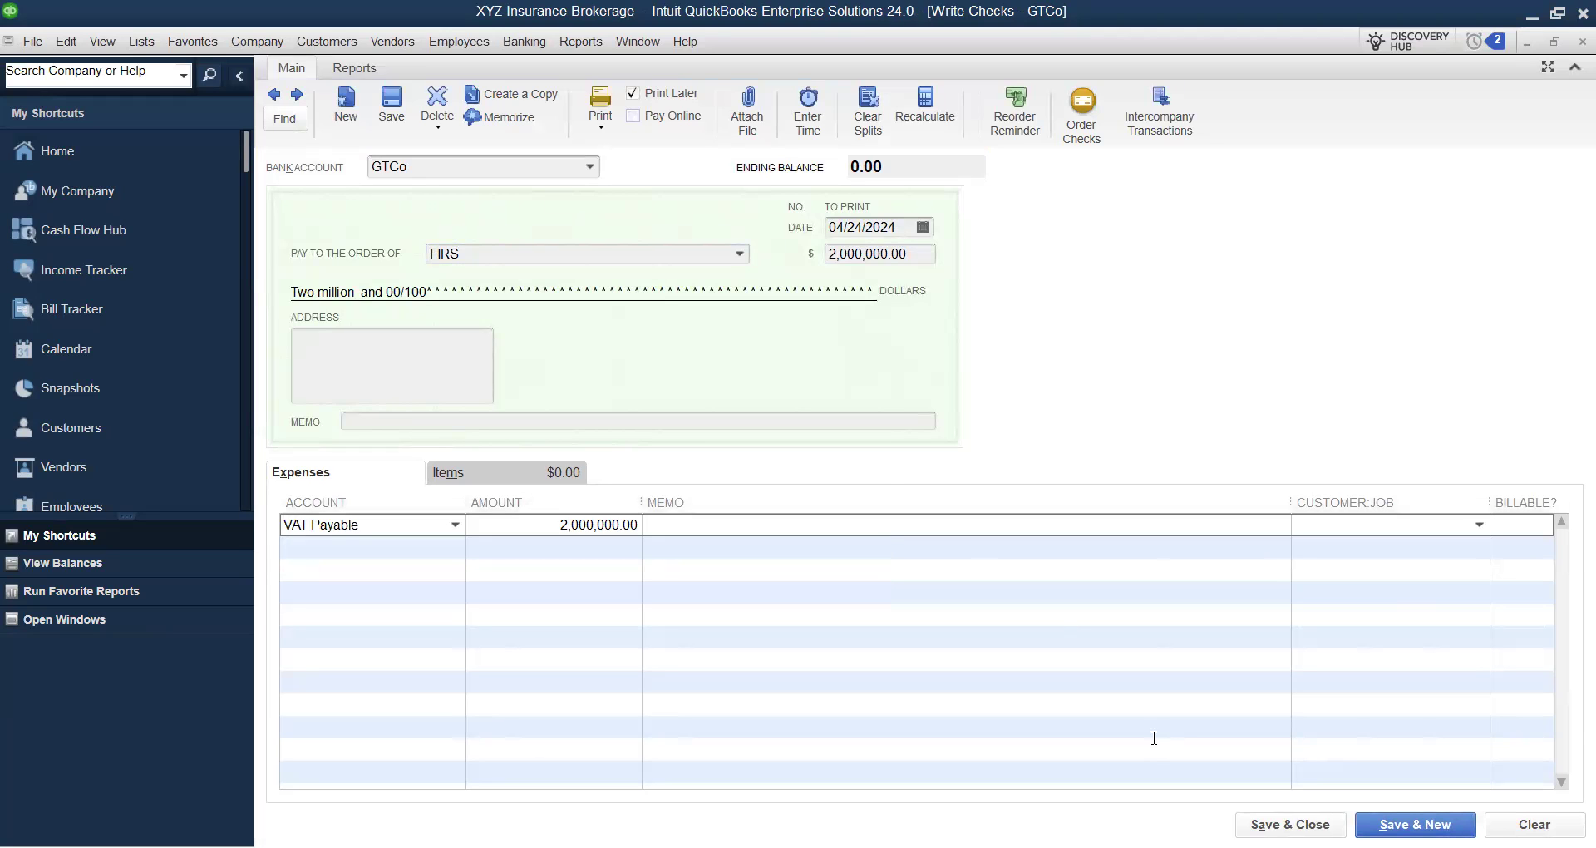
pyautogui.hotkey('alt', 'a')
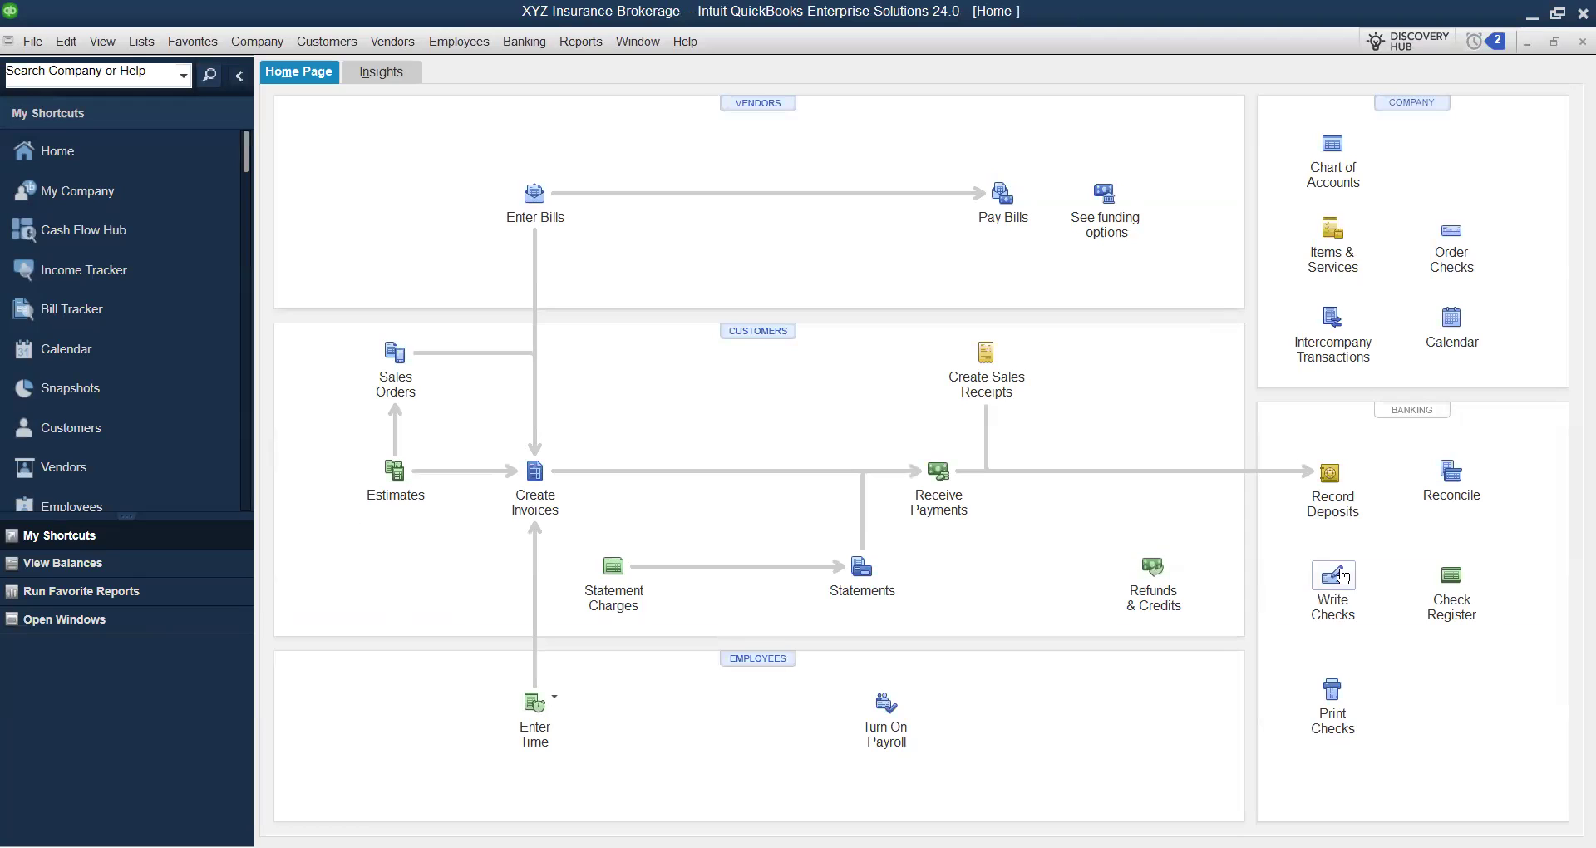
# Bring back the saved FIRS check and switch its bank account to Zenith Bank
pyautogui.click(1338, 574)
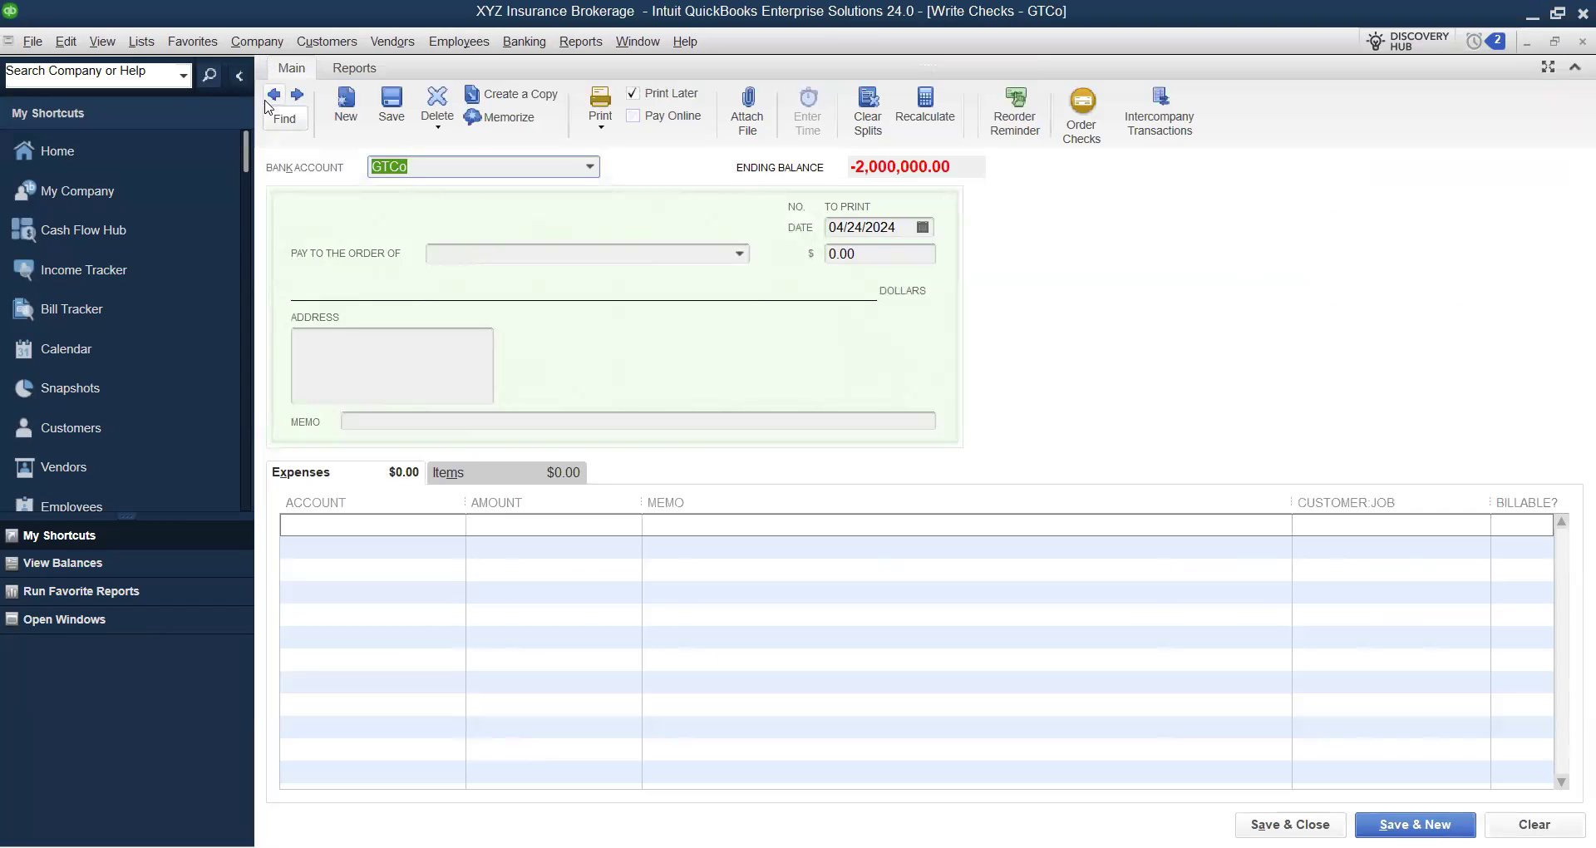
pyautogui.click(267, 97)
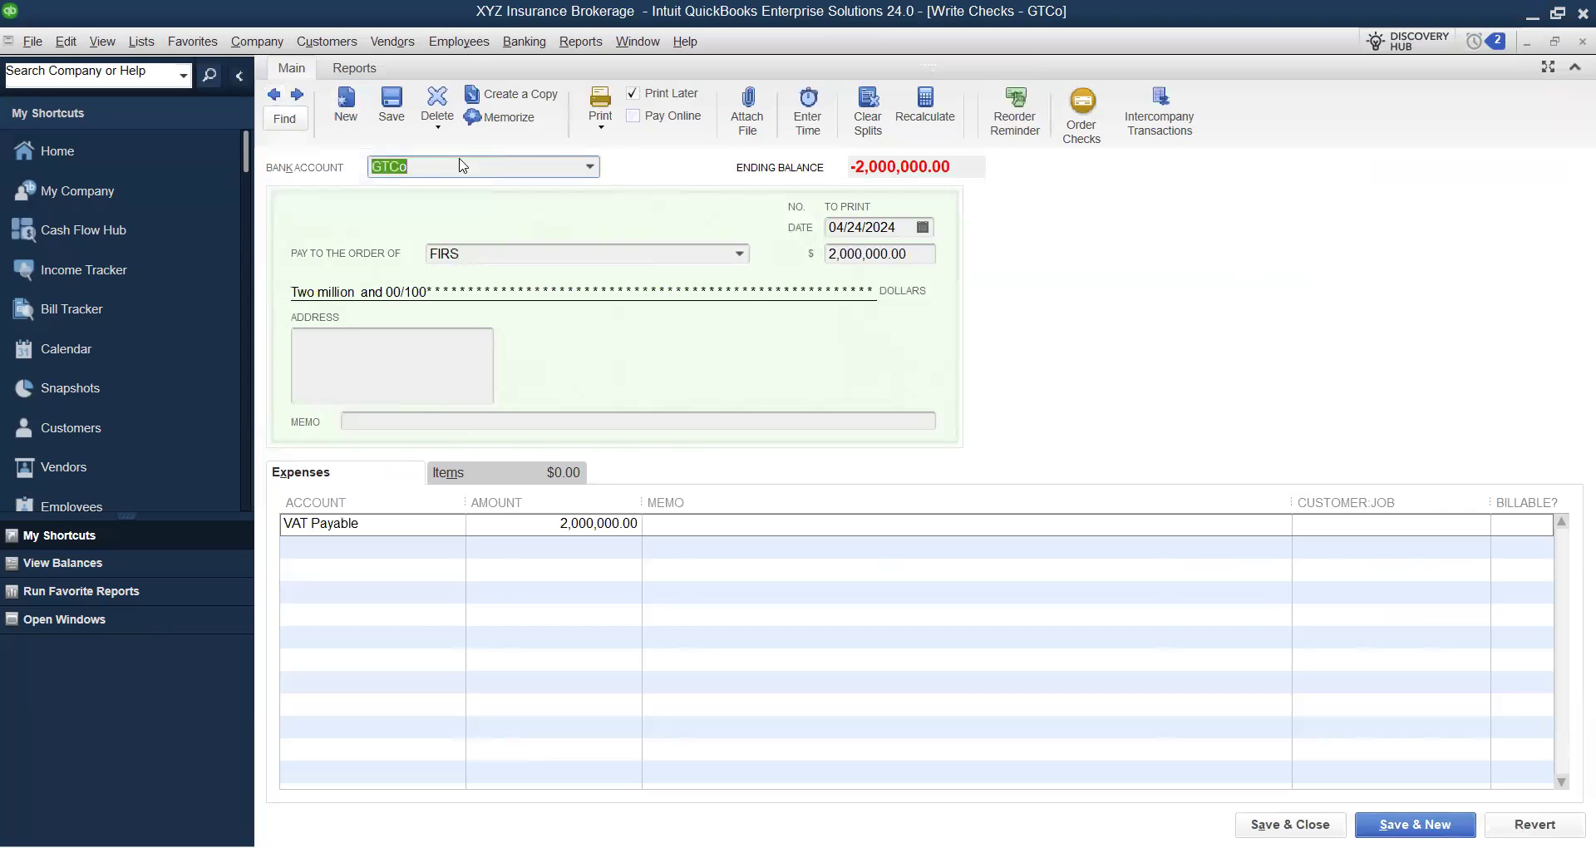
pyautogui.click(592, 168)
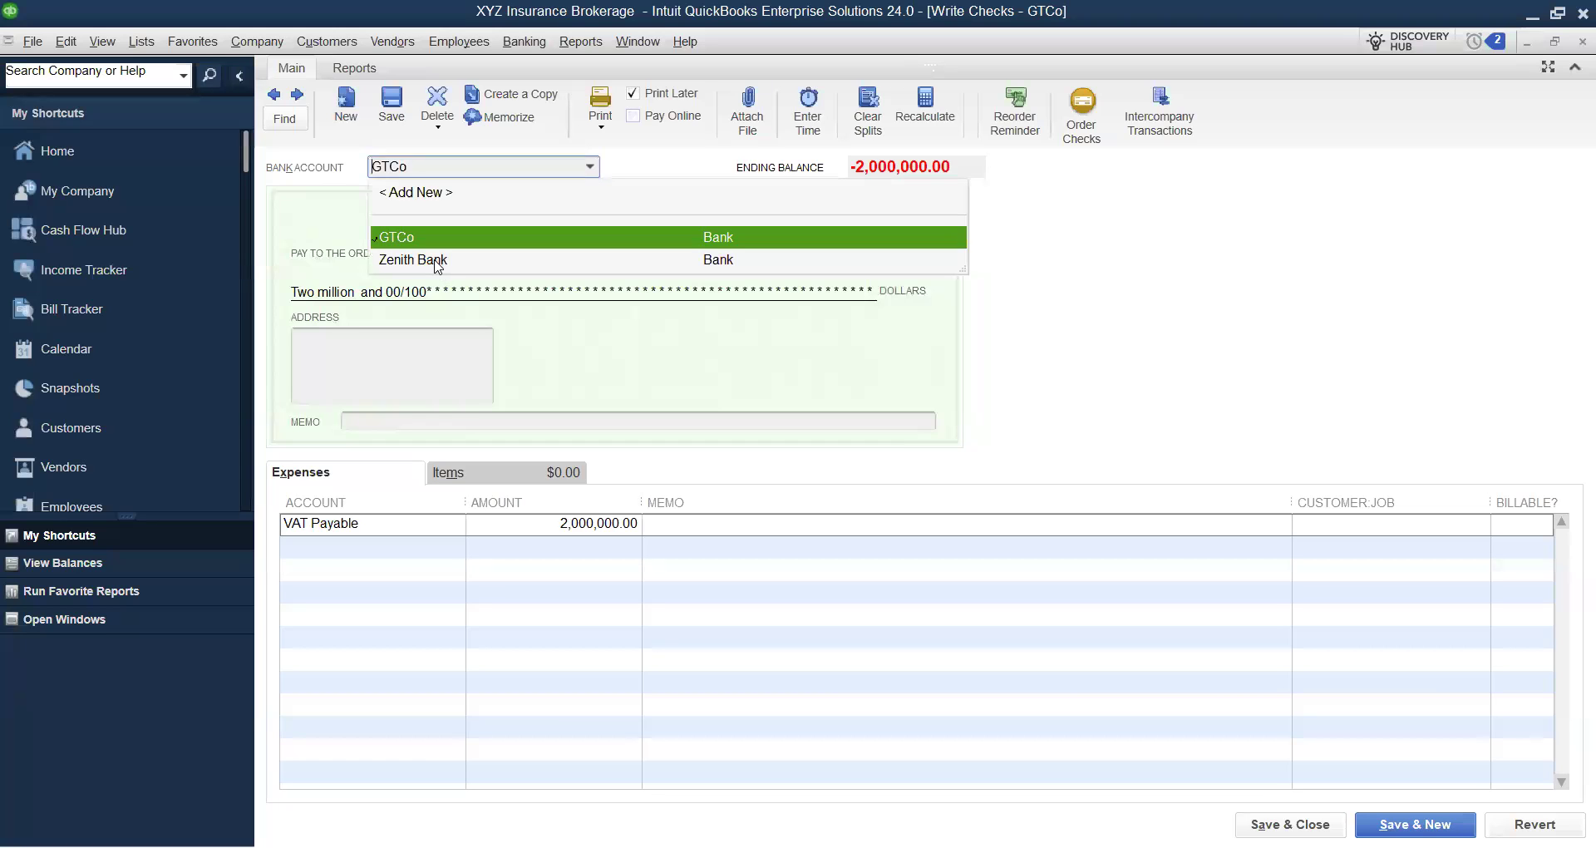
pyautogui.press('Down')
pyautogui.press('Return')
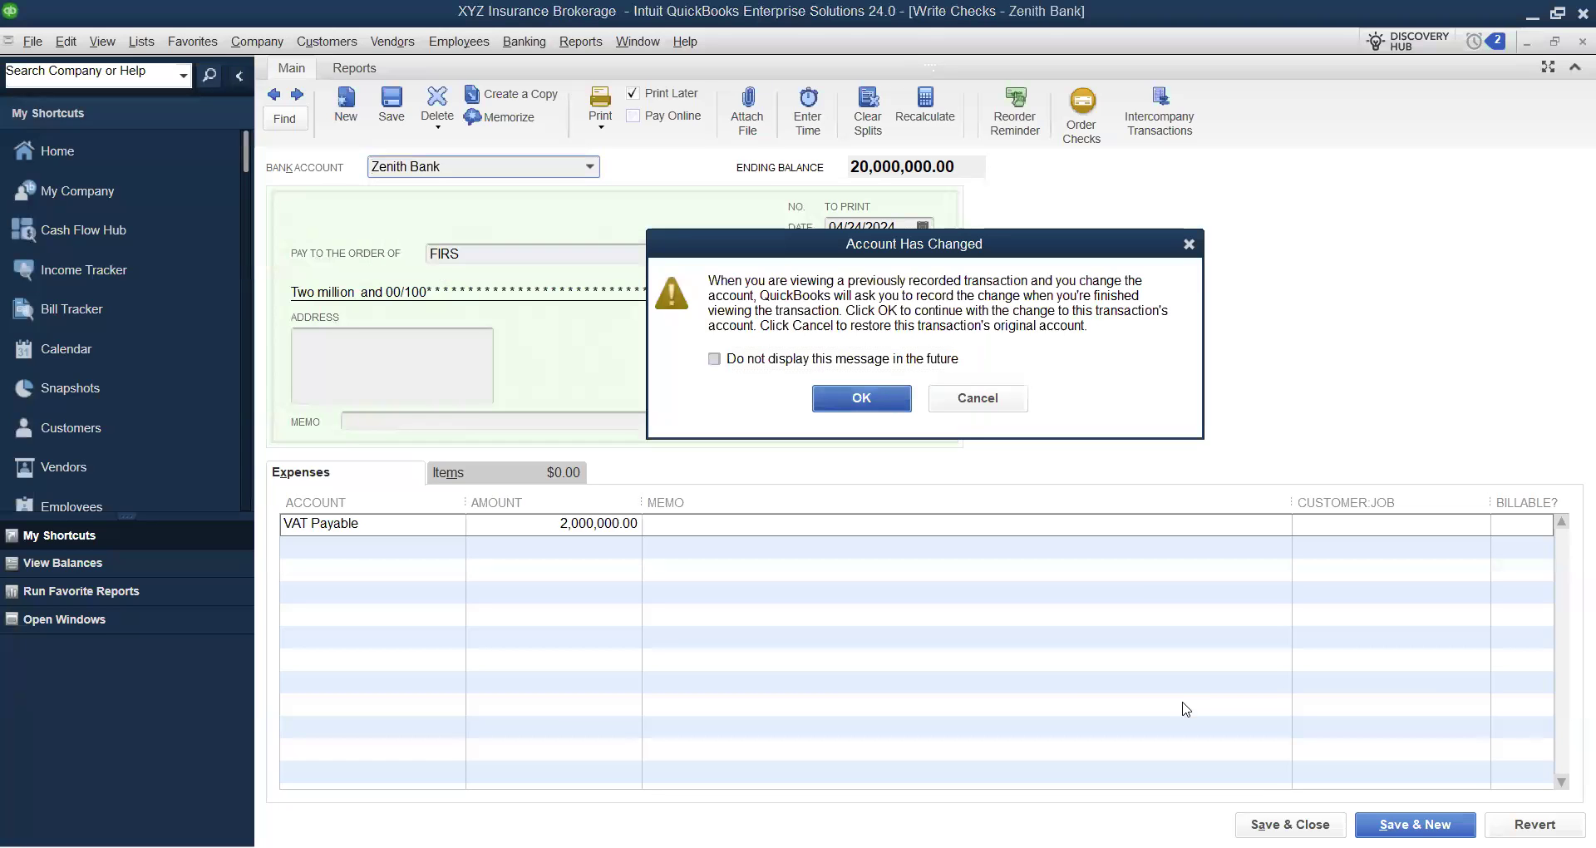
# Accept the account-change notices and record the edited FIRS check
pyautogui.press('Return')
pyautogui.click(938, 379)
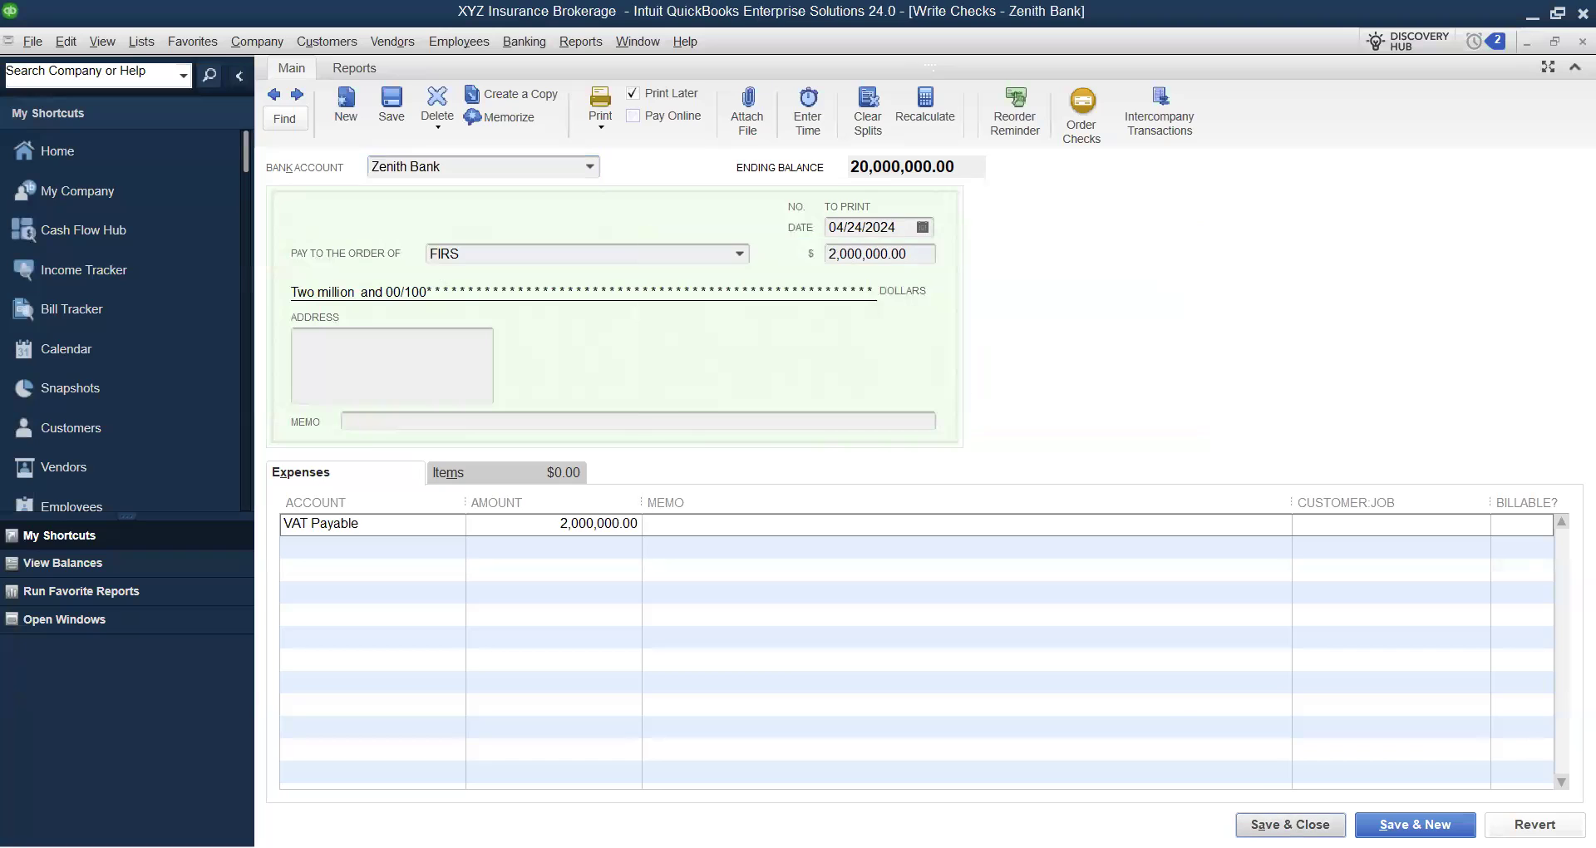
pyautogui.press('Escape')
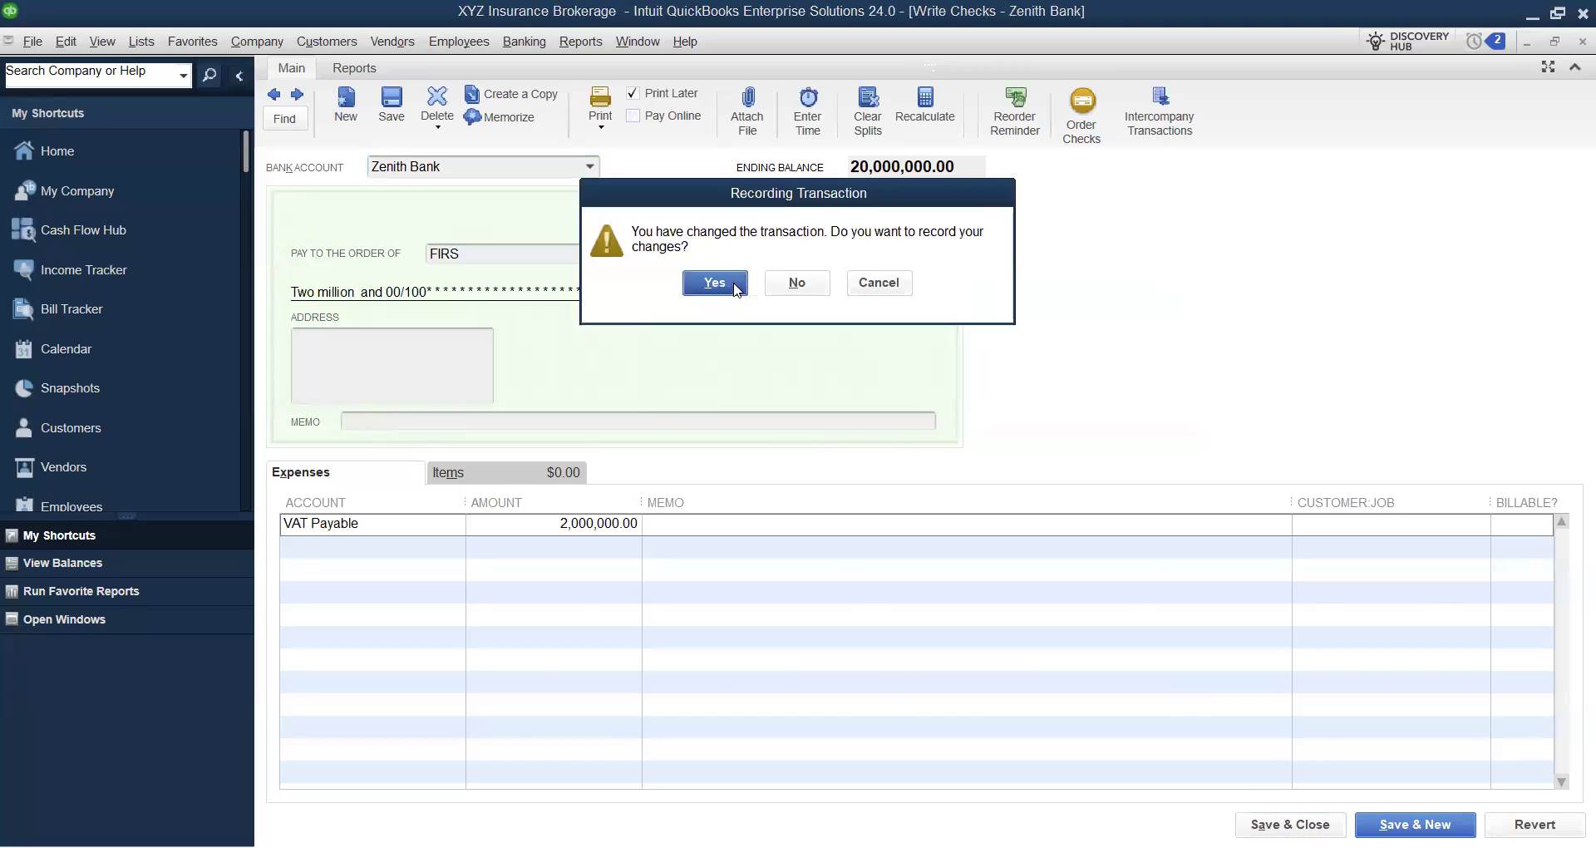
pyautogui.click(726, 282)
pyautogui.click(580, 42)
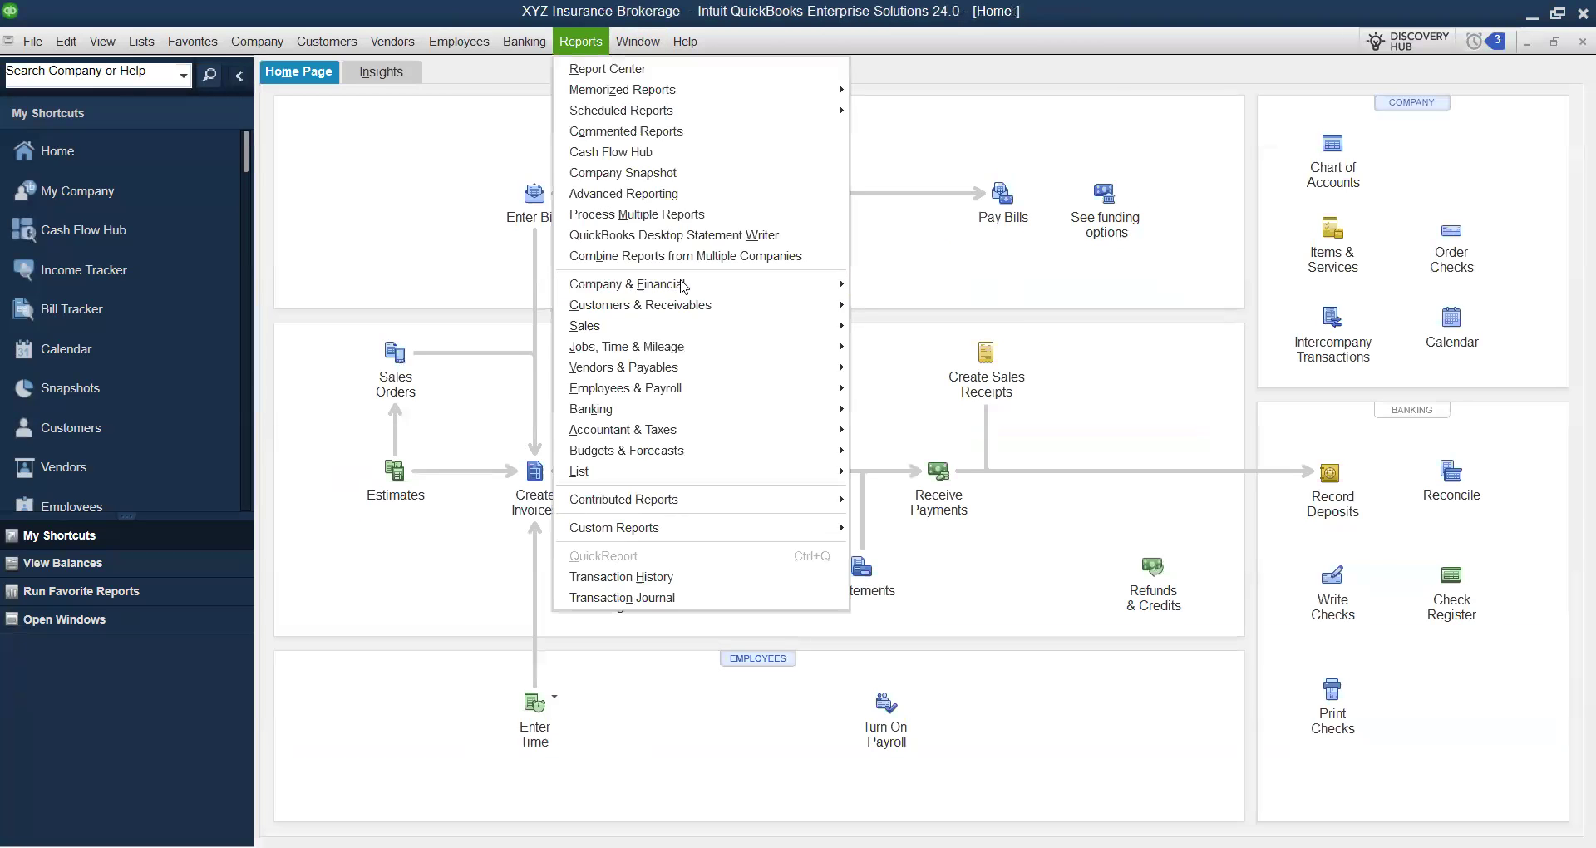
# Review the Balance Sheet Standard showing Zenith Bank at 18,000,000.00, then return Home
pyautogui.moveTo(685, 287)
pyautogui.click(964, 538)
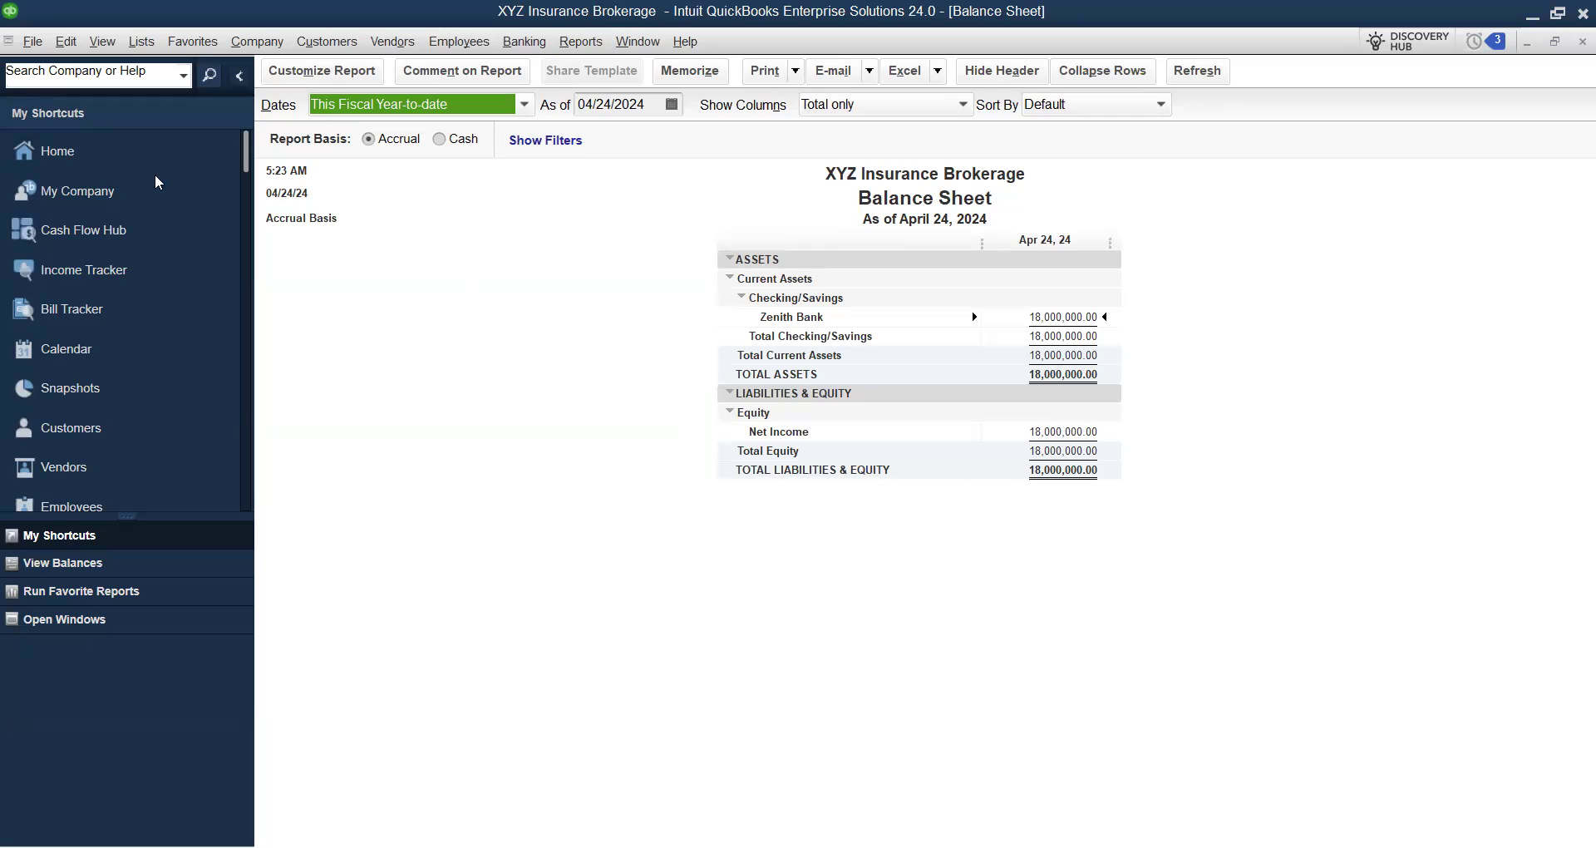
pyautogui.click(128, 157)
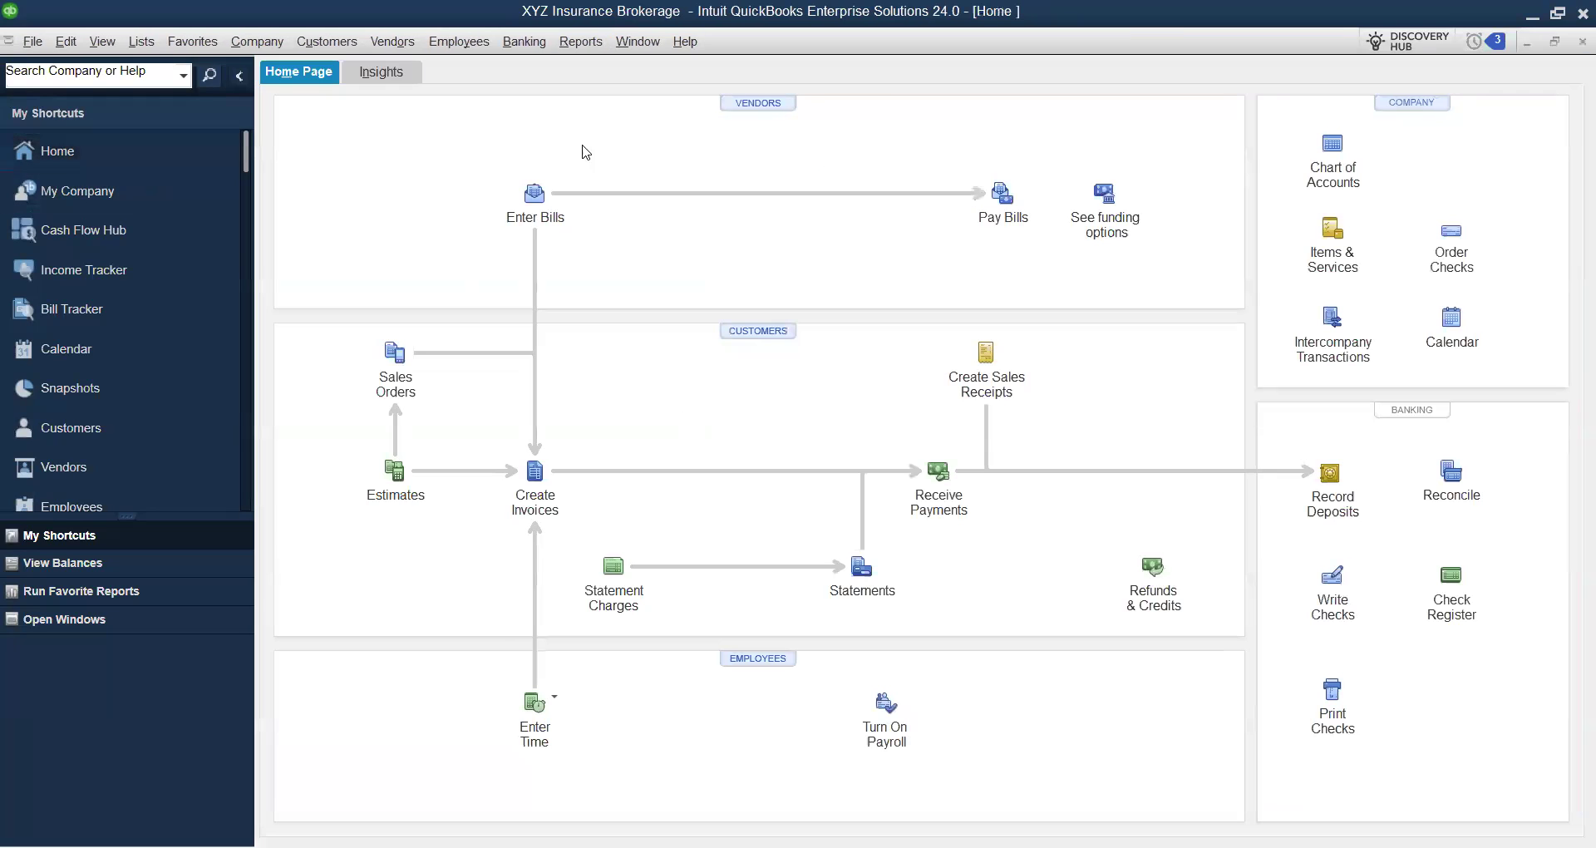